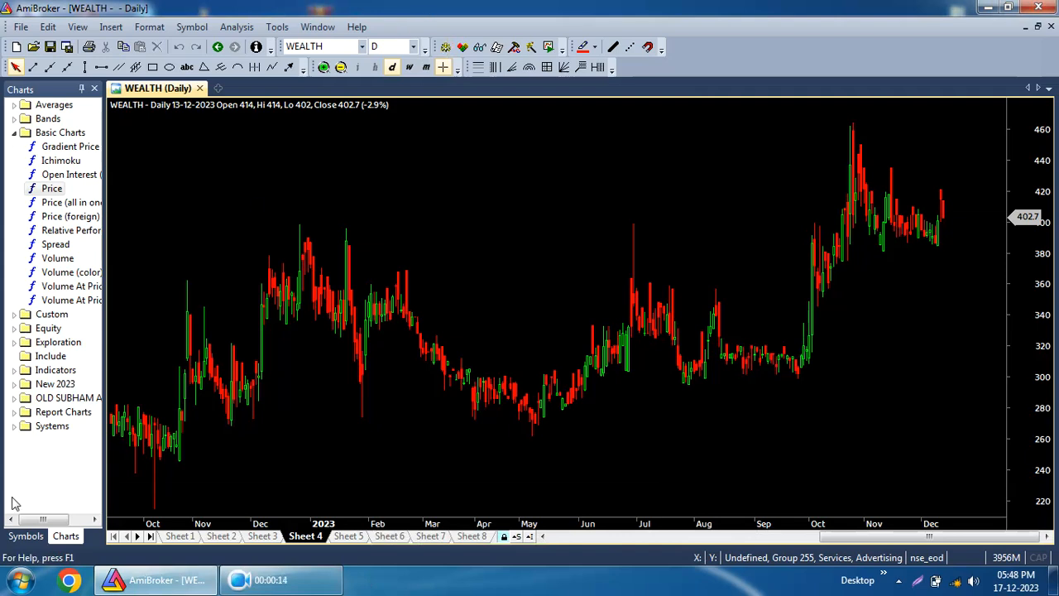
Switch the side panel to the symbol list and browse charts of symbols at the top of the All category.
click(26, 536)
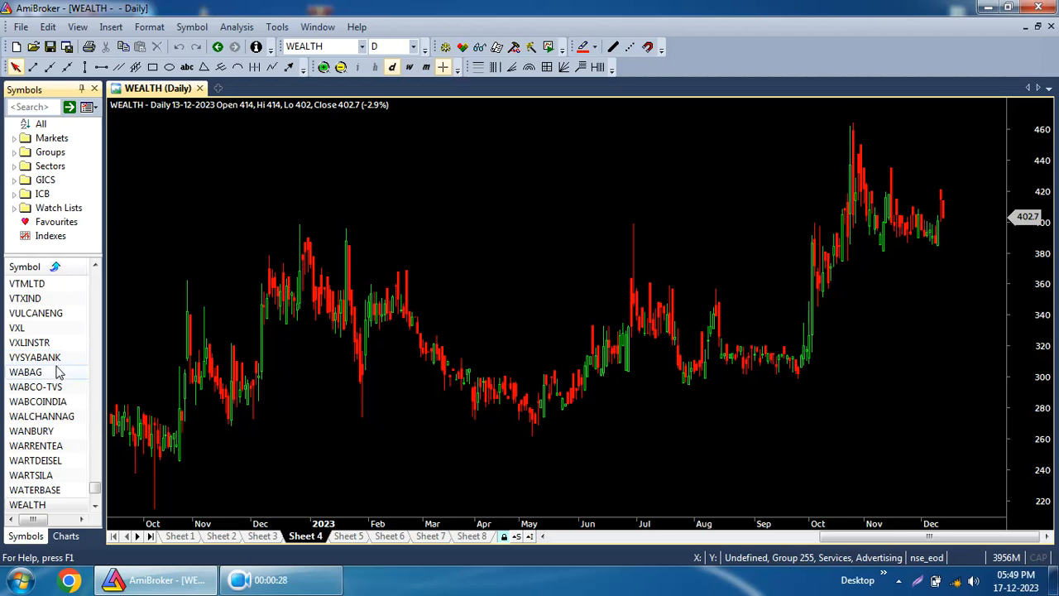
click(25, 372)
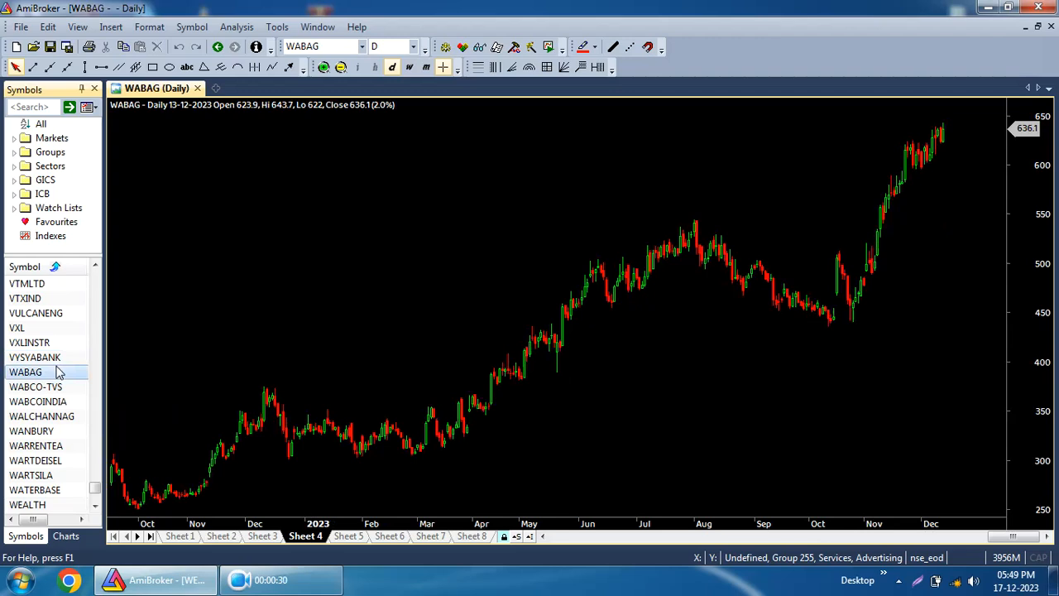
click(54, 123)
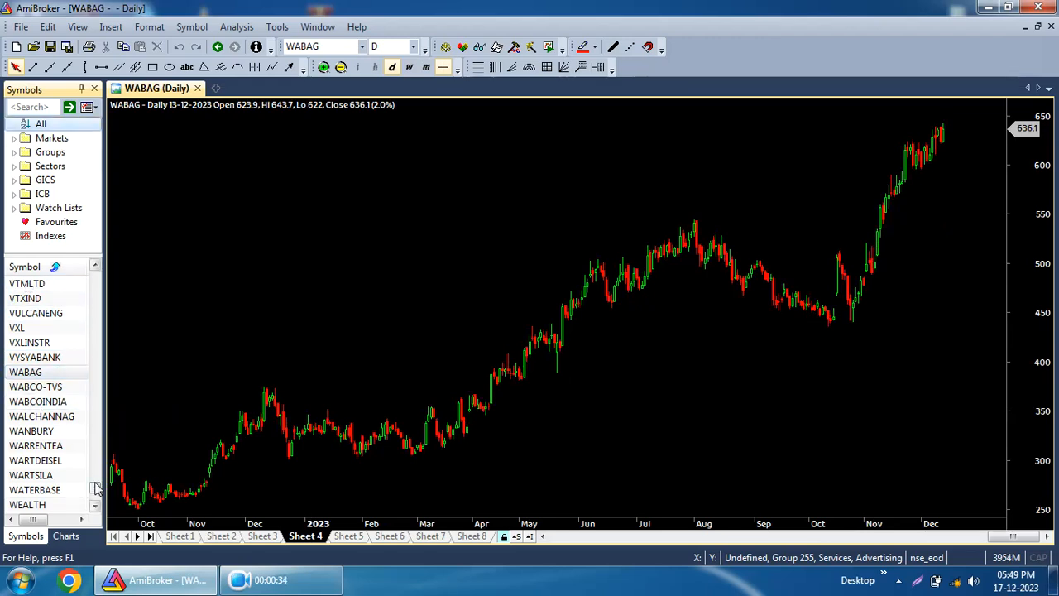
drag(94, 489, 97, 264)
click(39, 297)
scroll(31, 328, down, 2)
scroll(31, 327, up, 2)
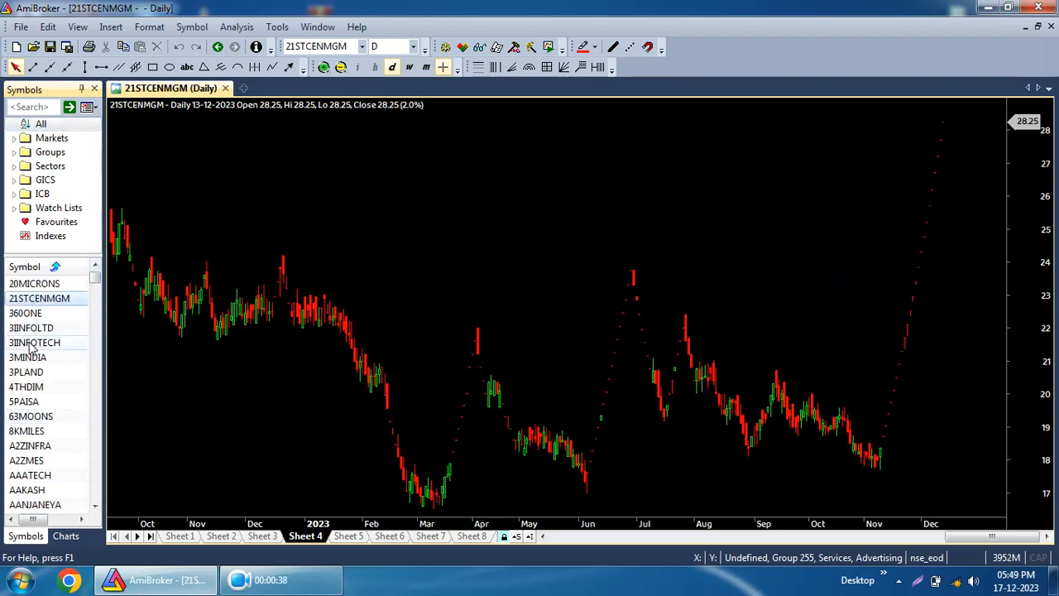
click(29, 386)
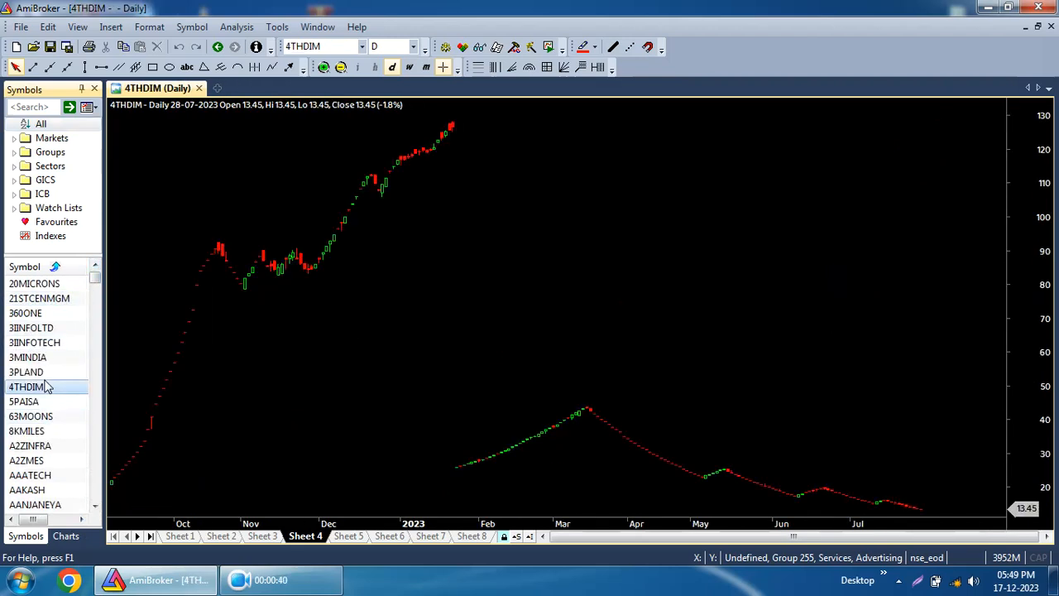
click(48, 404)
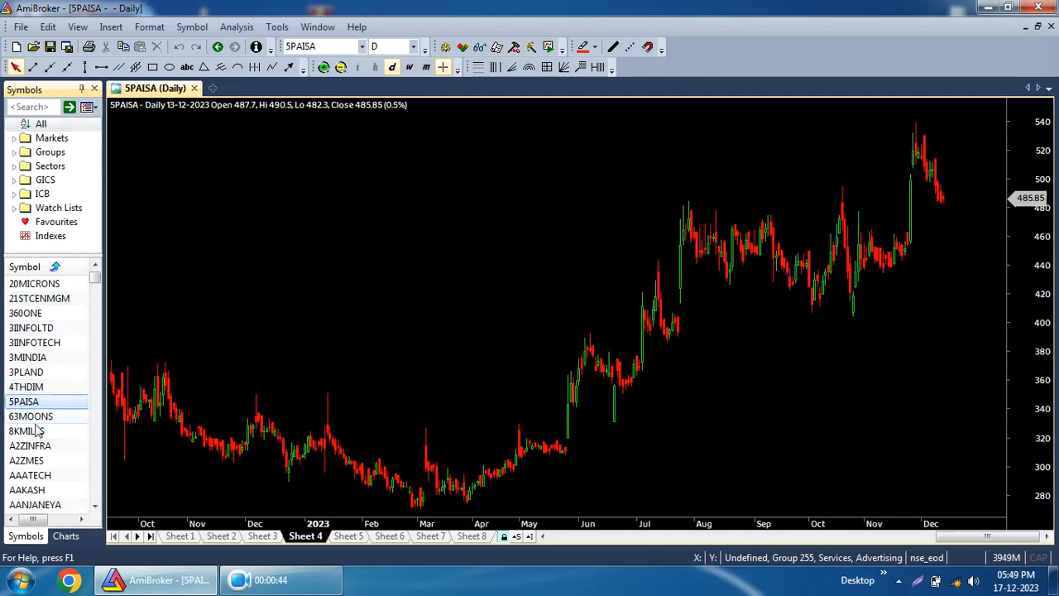
click(33, 416)
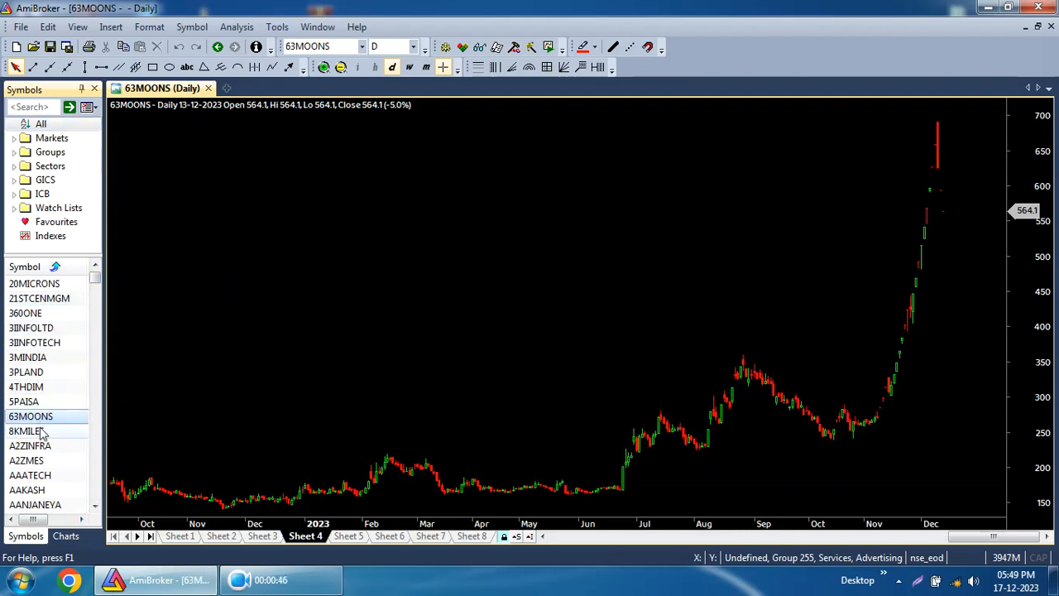
scroll(42, 431, down, 5)
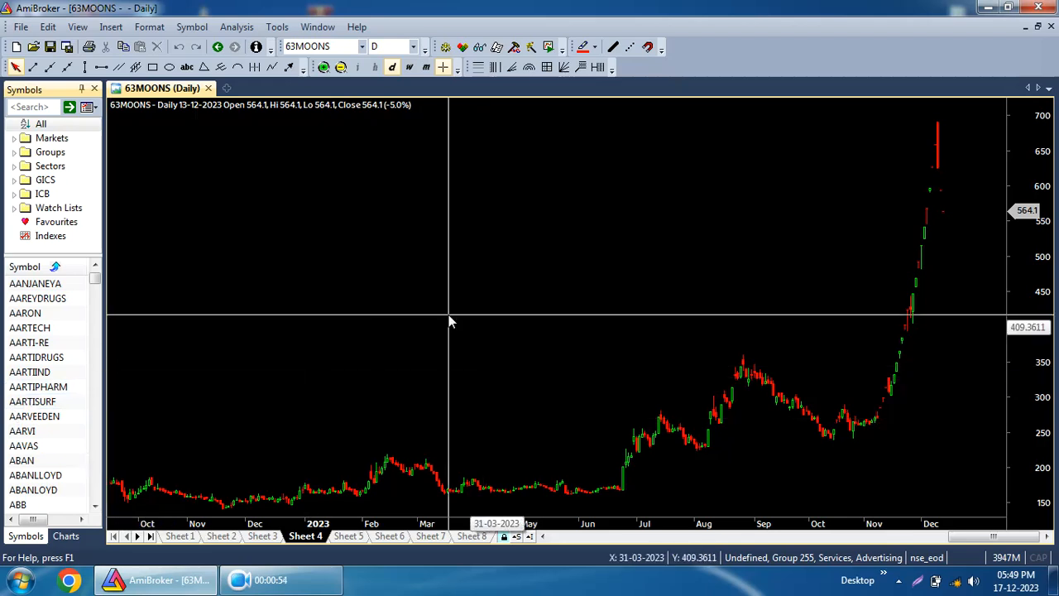
Flip between the AARTECH, AARVI and AARTIPHARM daily charts.
click(40, 331)
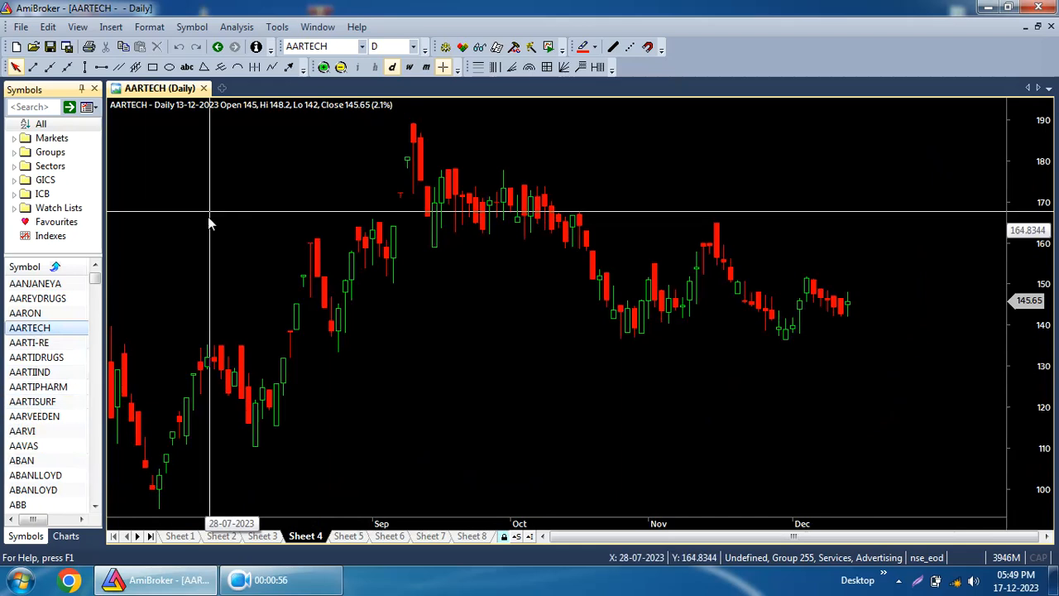
click(39, 431)
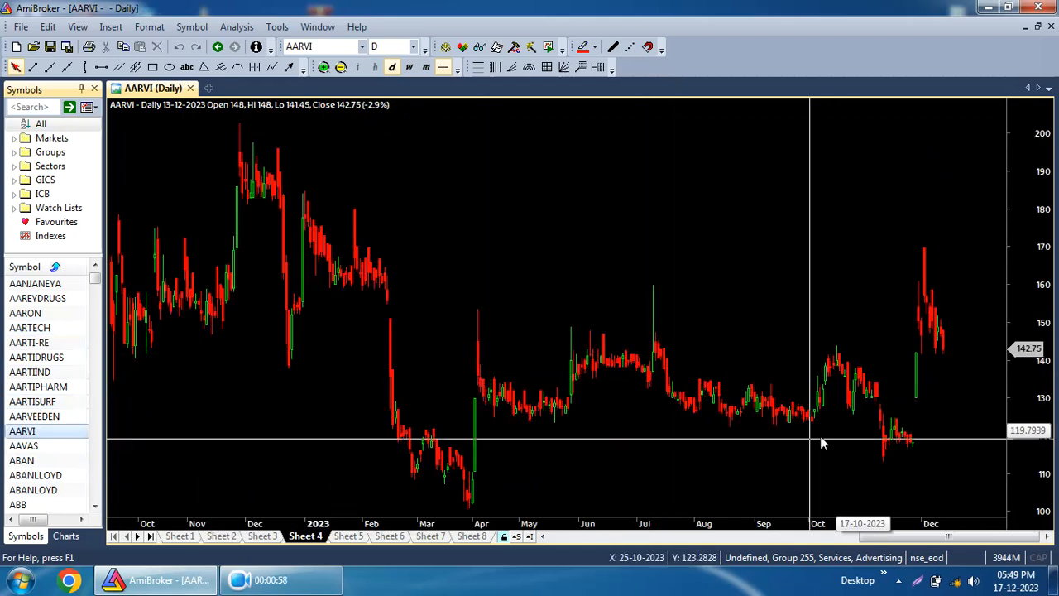
click(33, 387)
click(33, 331)
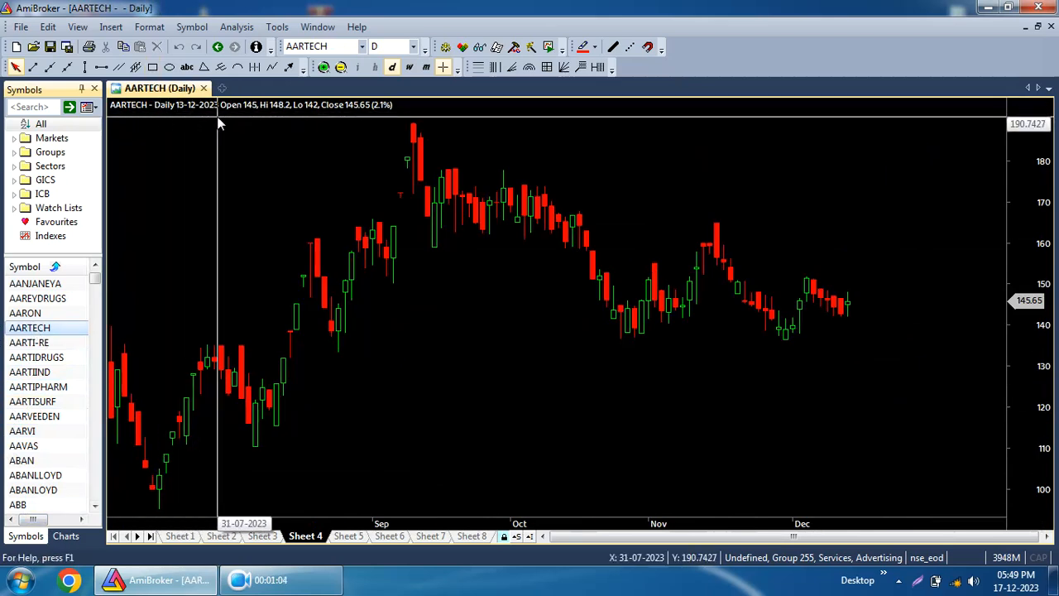
mouse_move(218, 123)
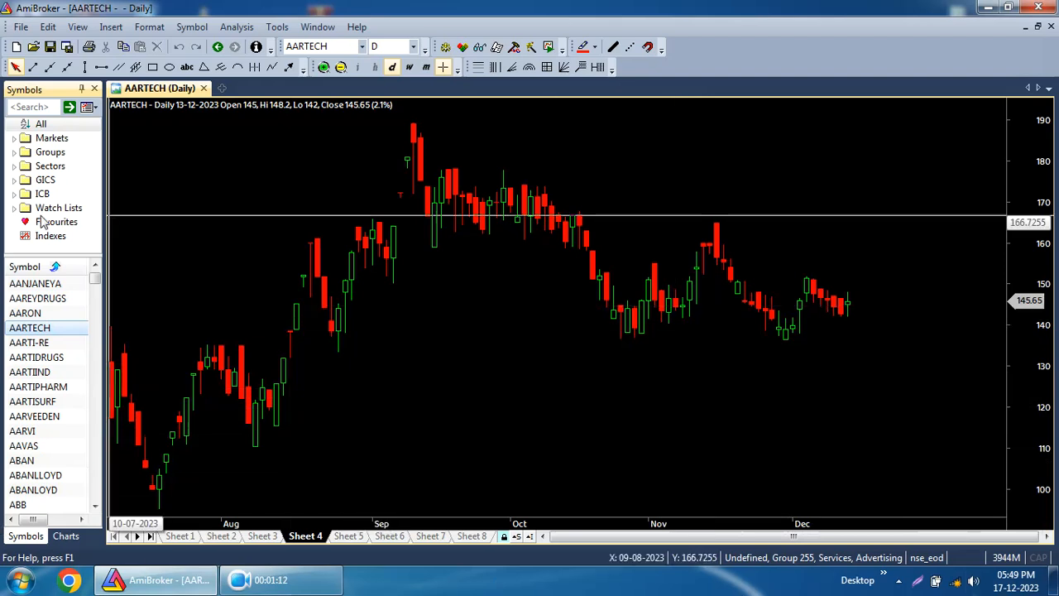
View the monthly-line indicator charts on Sheet 3 across a few symbols, then return to Sheet 4.
click(265, 537)
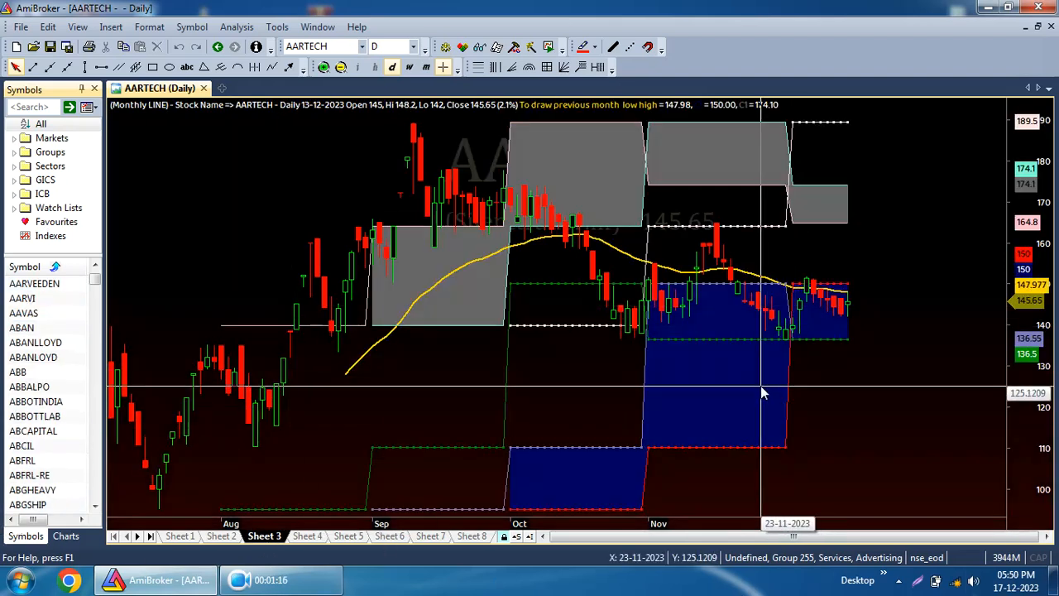
mouse_move(761, 385)
key(Page_Down)
key(Page_Down)
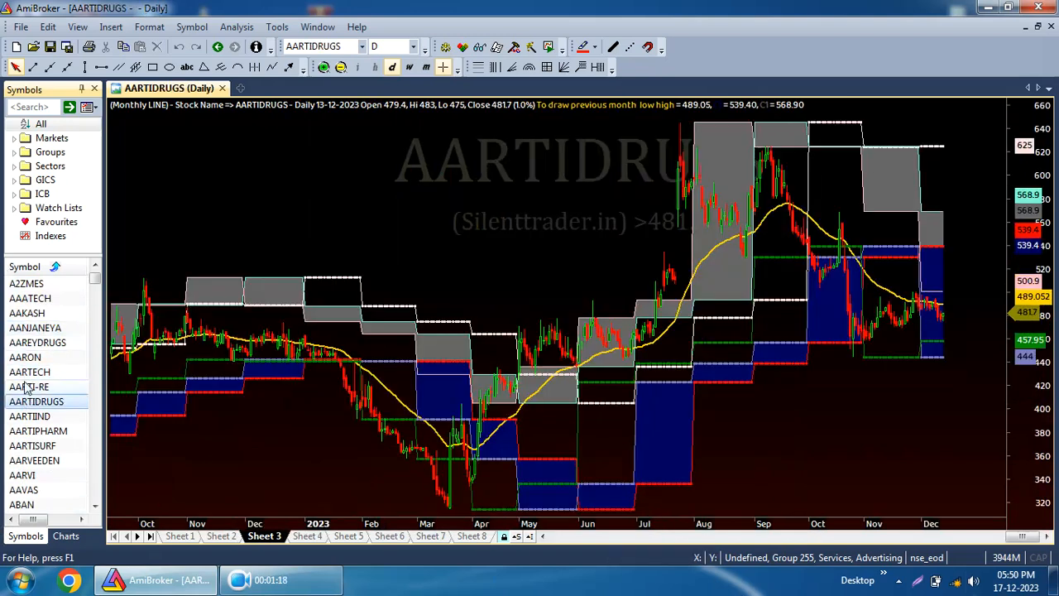
key(Page_Up)
click(23, 429)
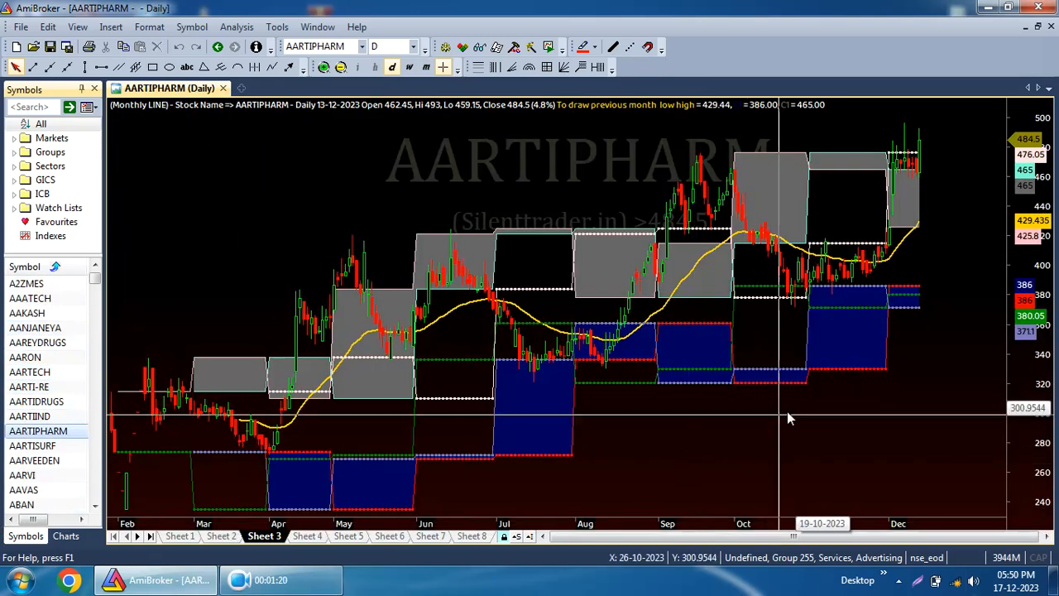
click(315, 538)
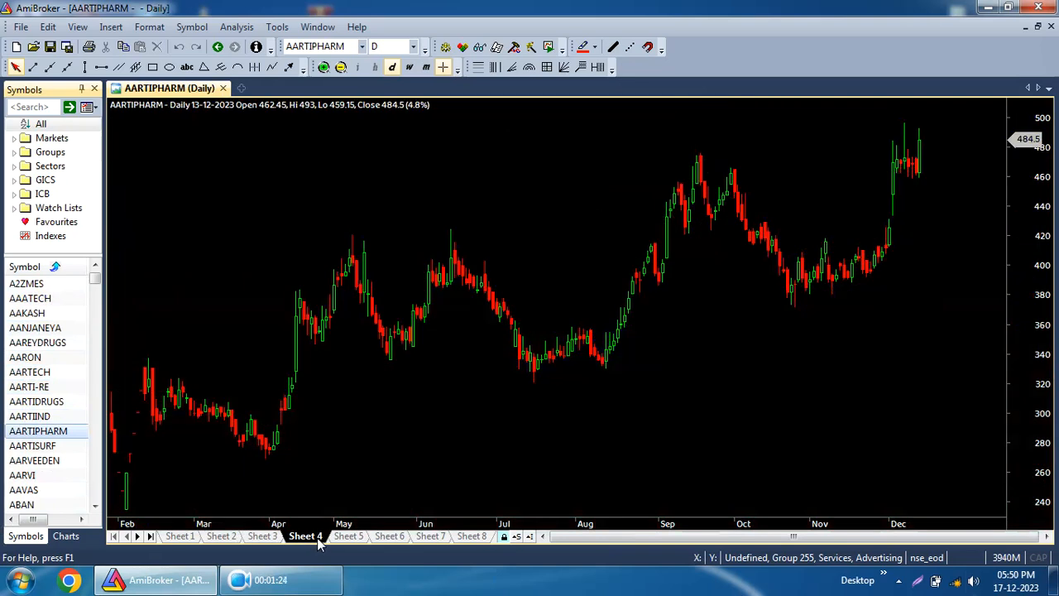
Check the current date on the taskbar clock calendar and close it.
click(1017, 580)
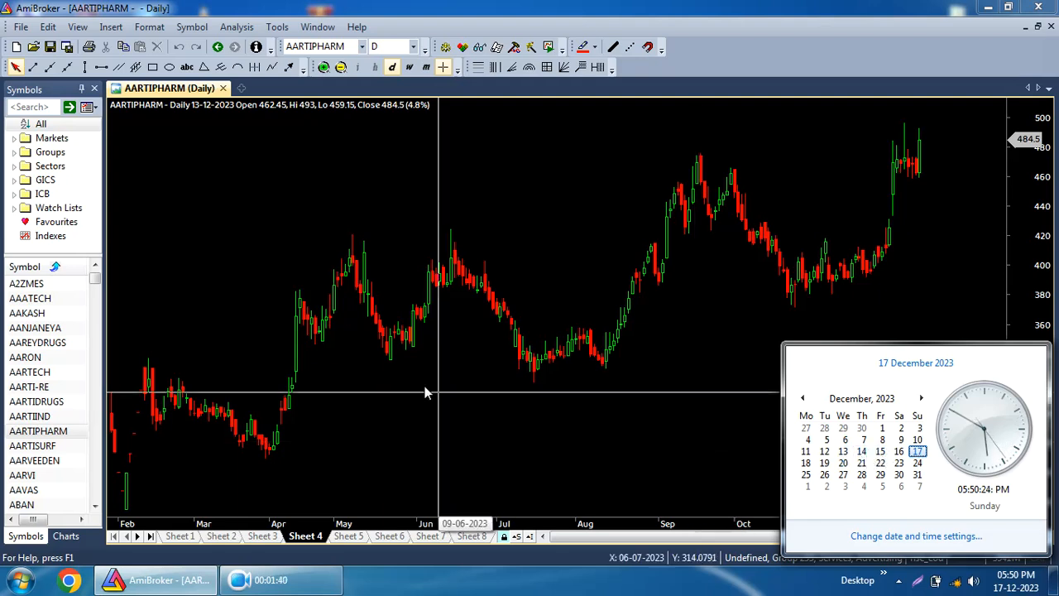
click(588, 394)
click(951, 394)
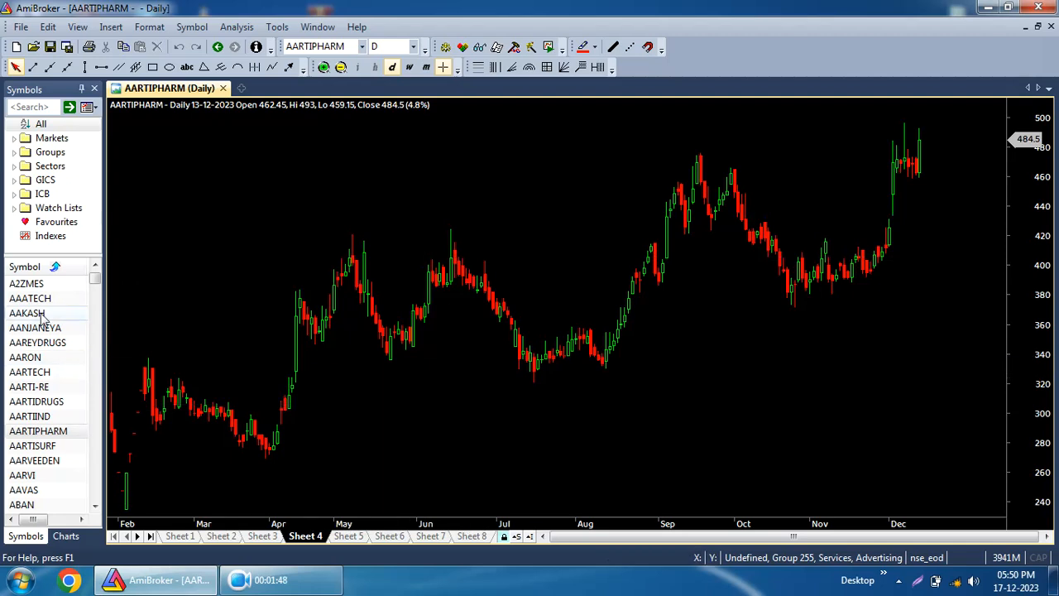
Browse the A2ZMES, AARTI-RE and AARTECH charts.
click(48, 284)
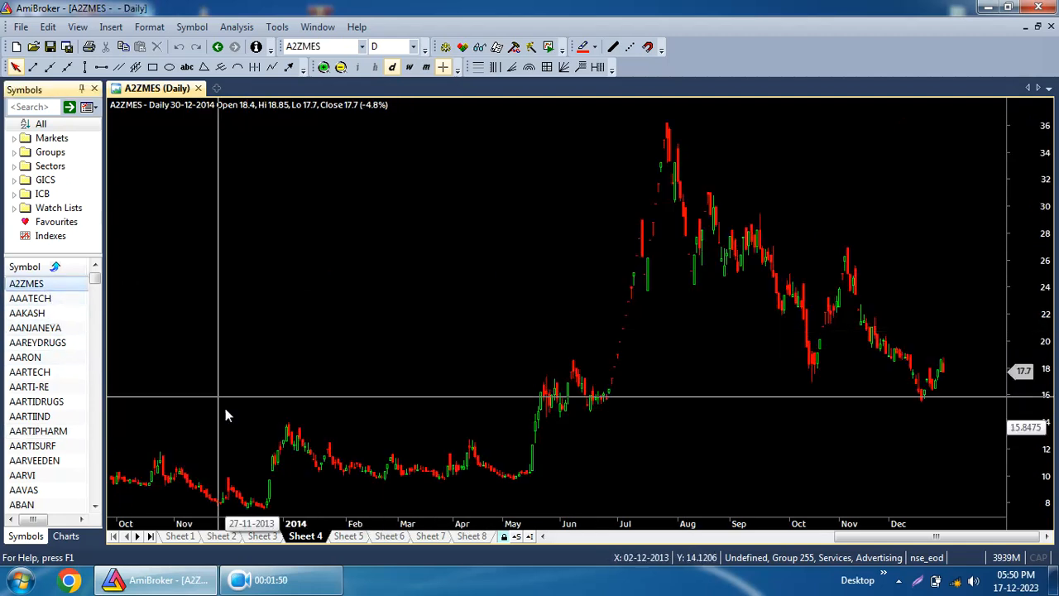
mouse_move(133, 405)
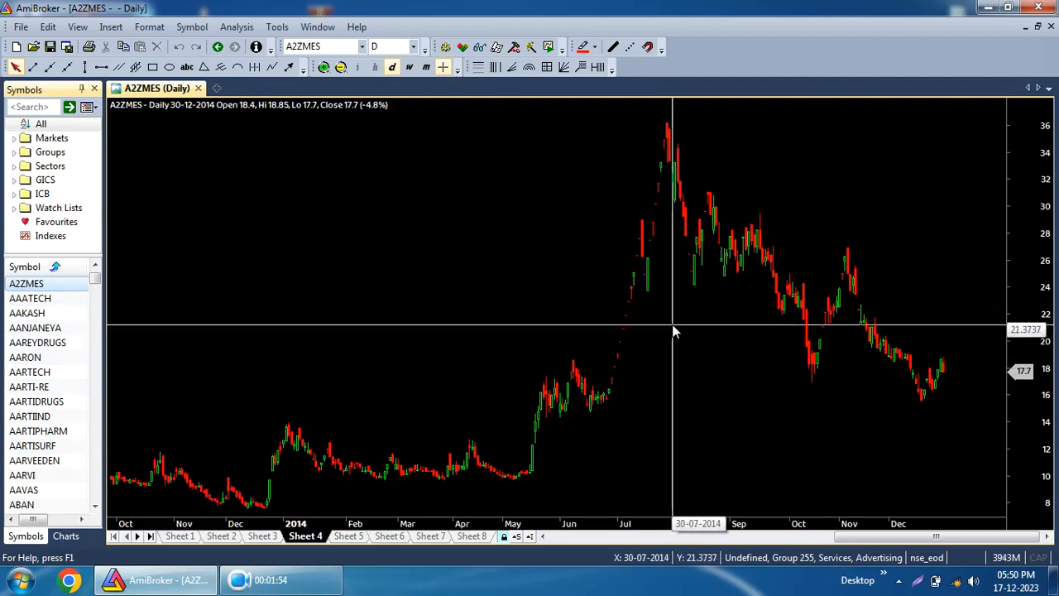
mouse_move(960, 376)
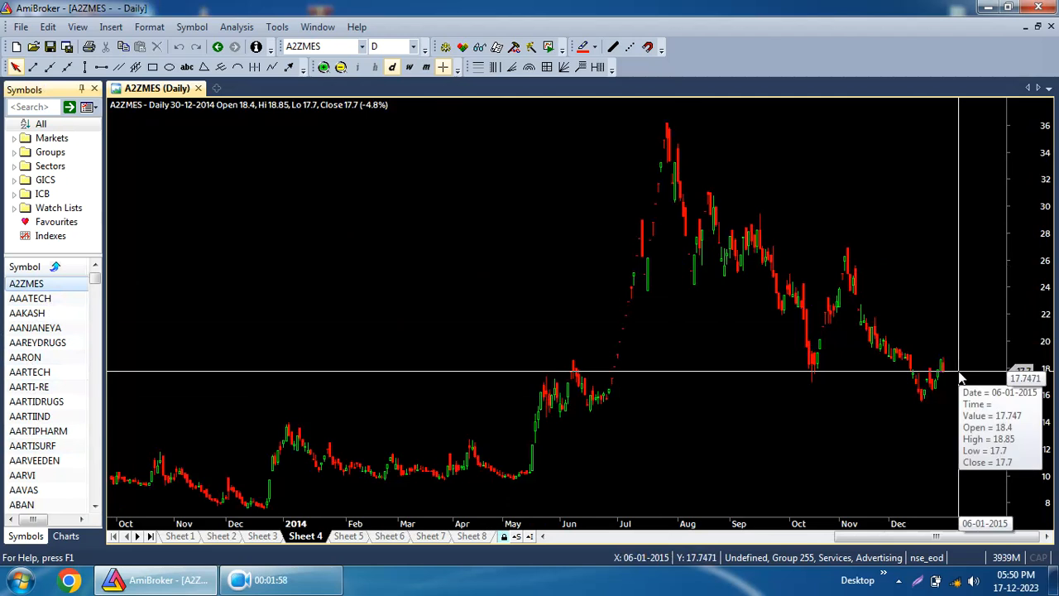
click(33, 390)
click(32, 373)
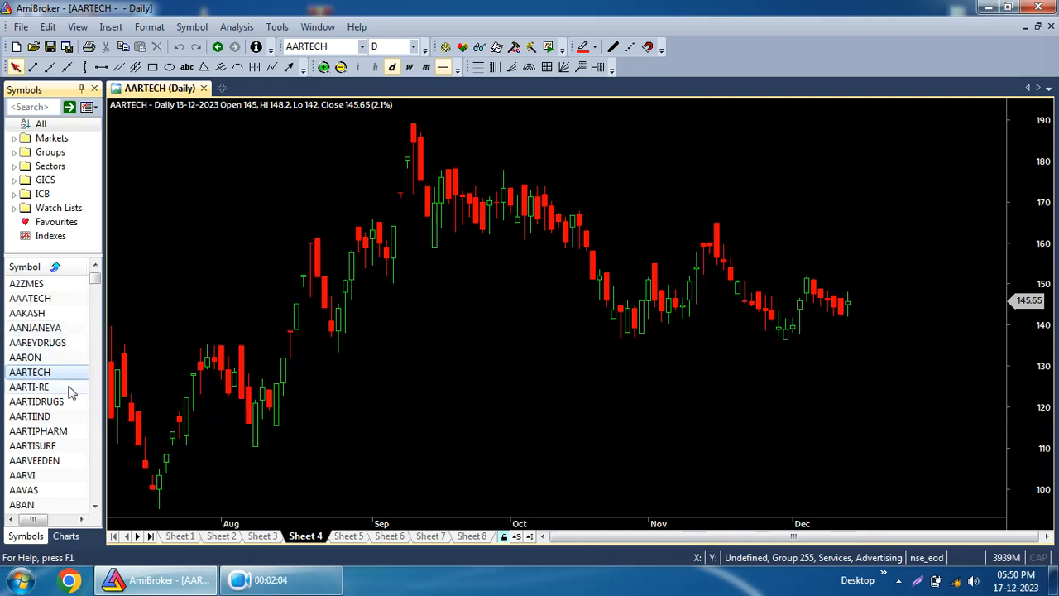
click(165, 587)
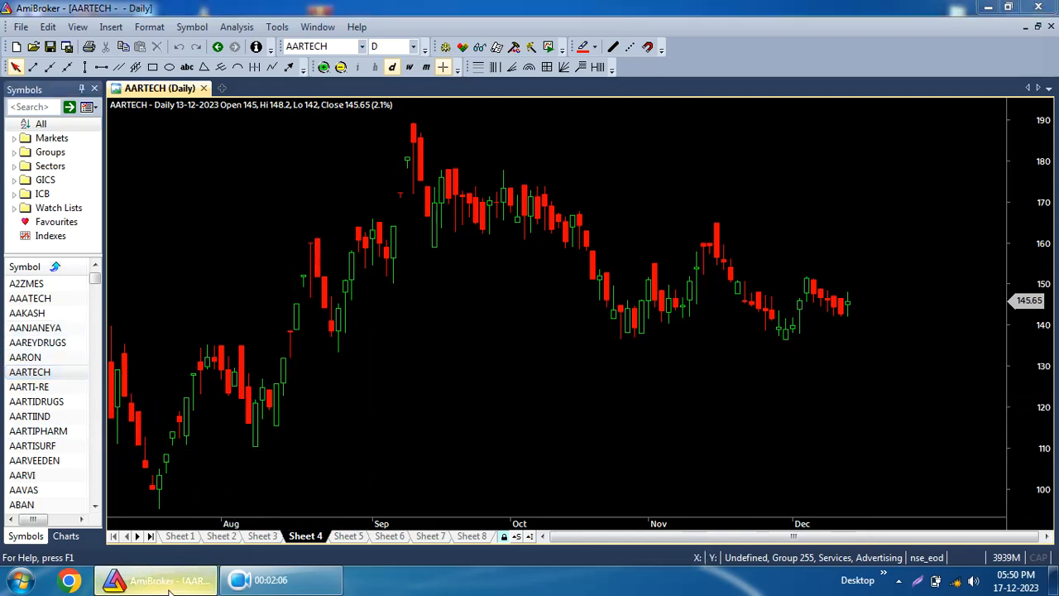
click(86, 236)
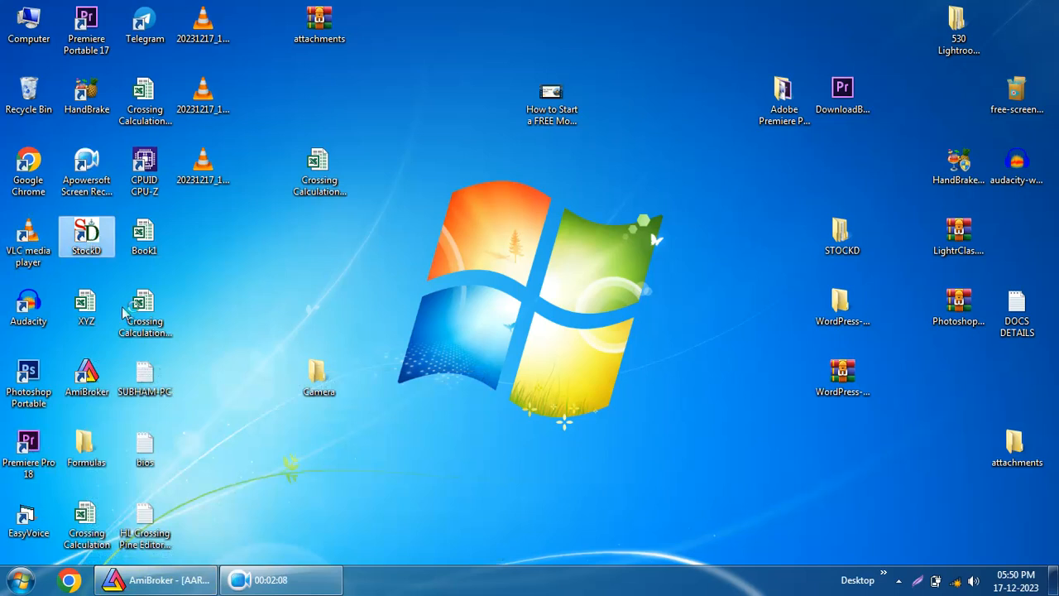
click(181, 581)
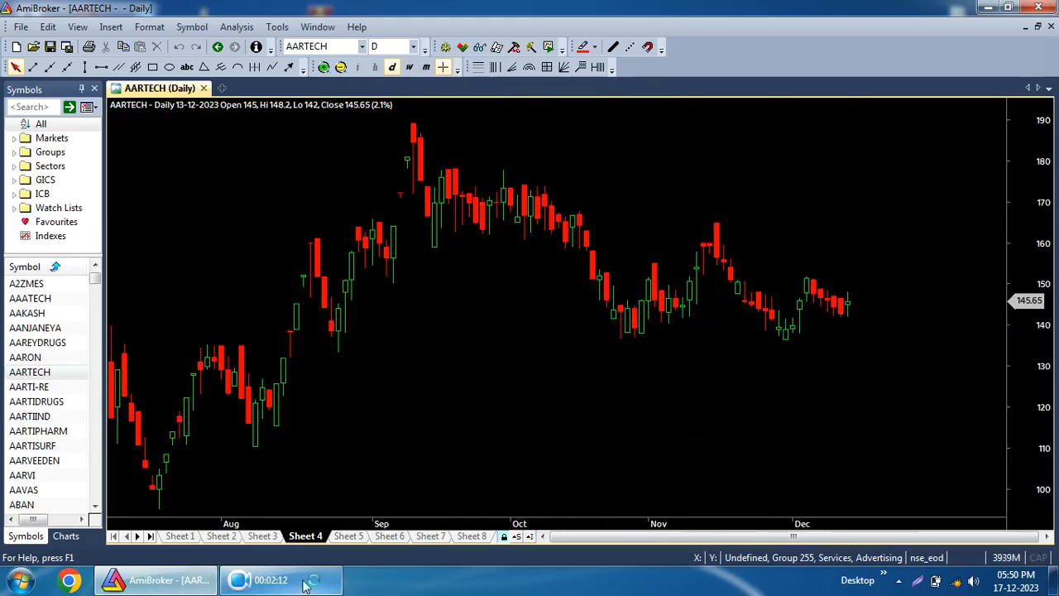
Bring up the unhandled exception error window and close it.
mouse_move(307, 585)
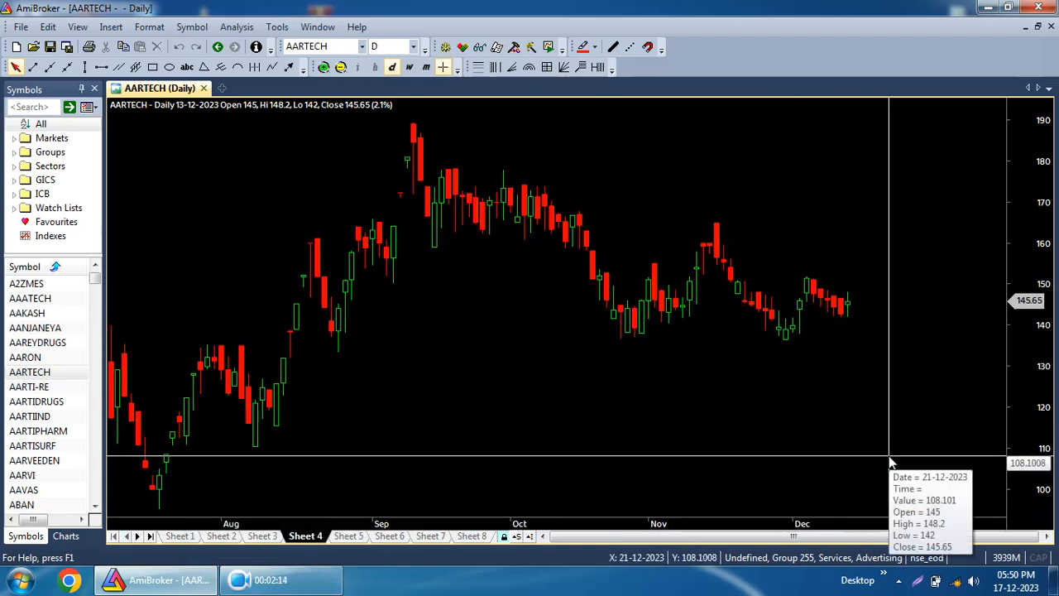
mouse_move(892, 457)
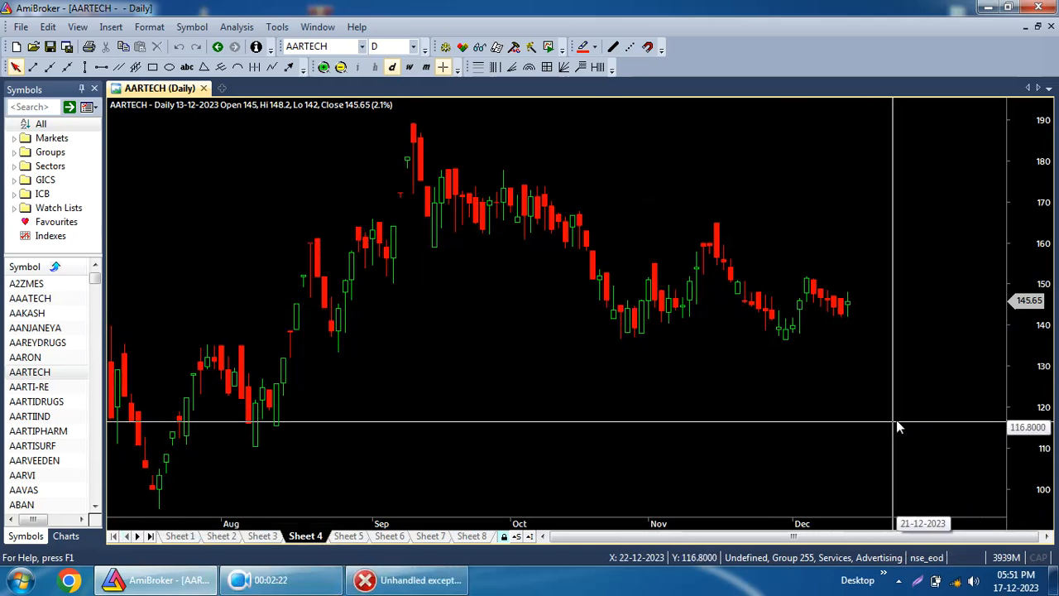
click(407, 583)
click(638, 389)
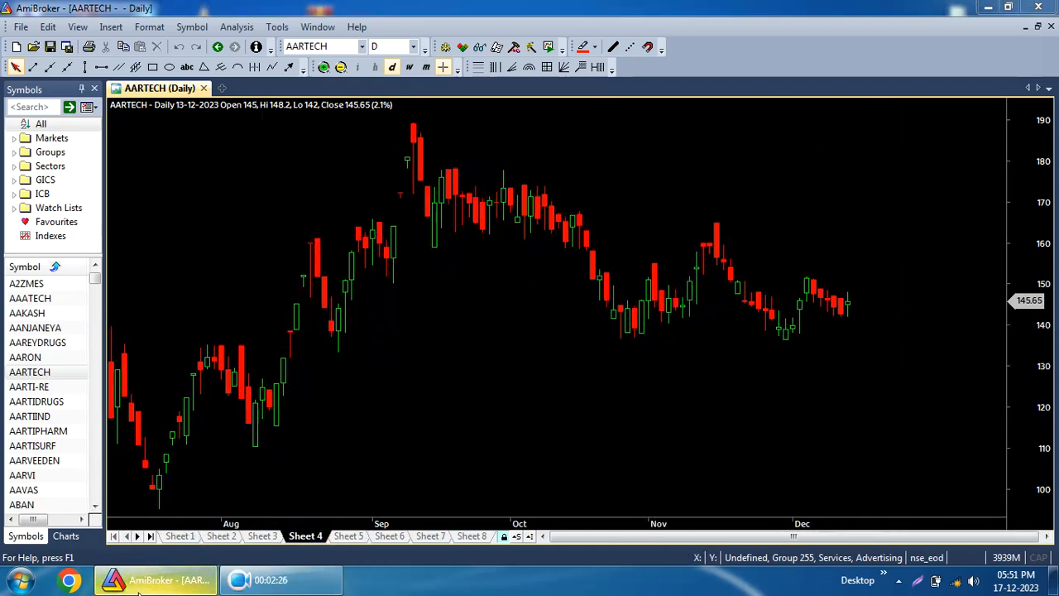
click(189, 584)
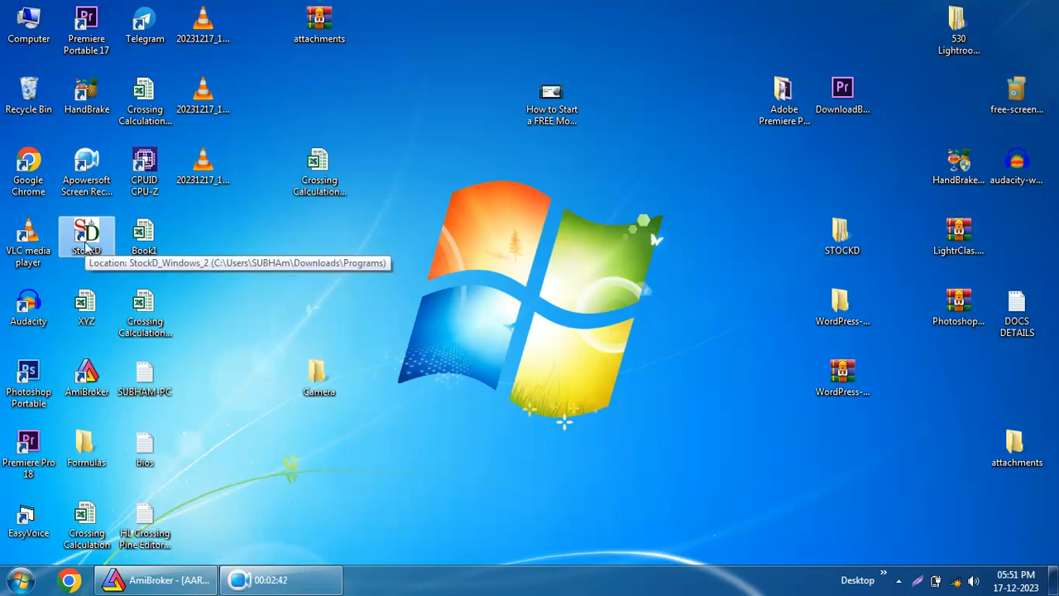
click(151, 579)
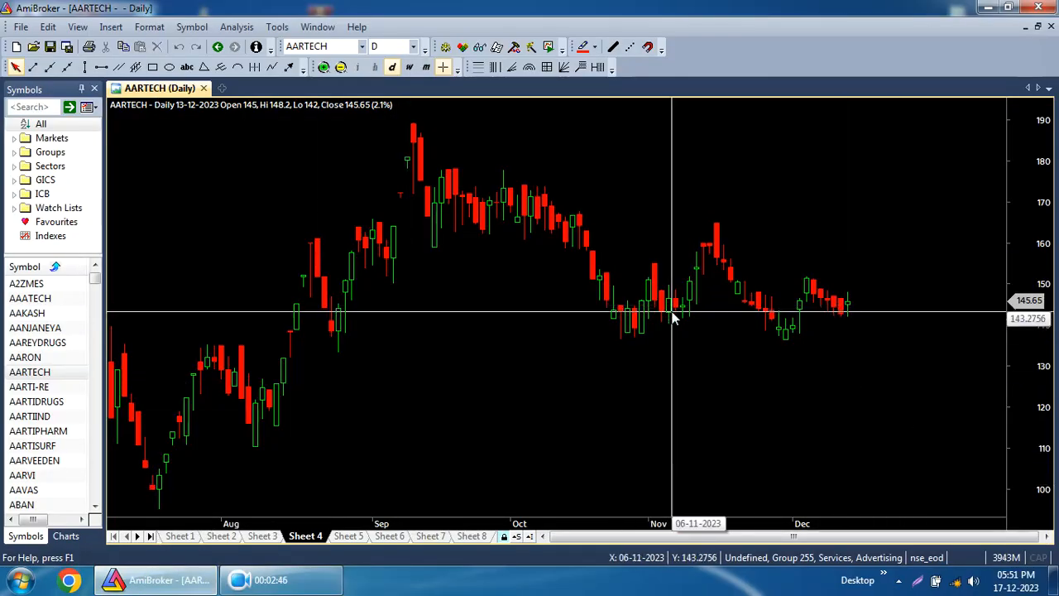
mouse_move(670, 311)
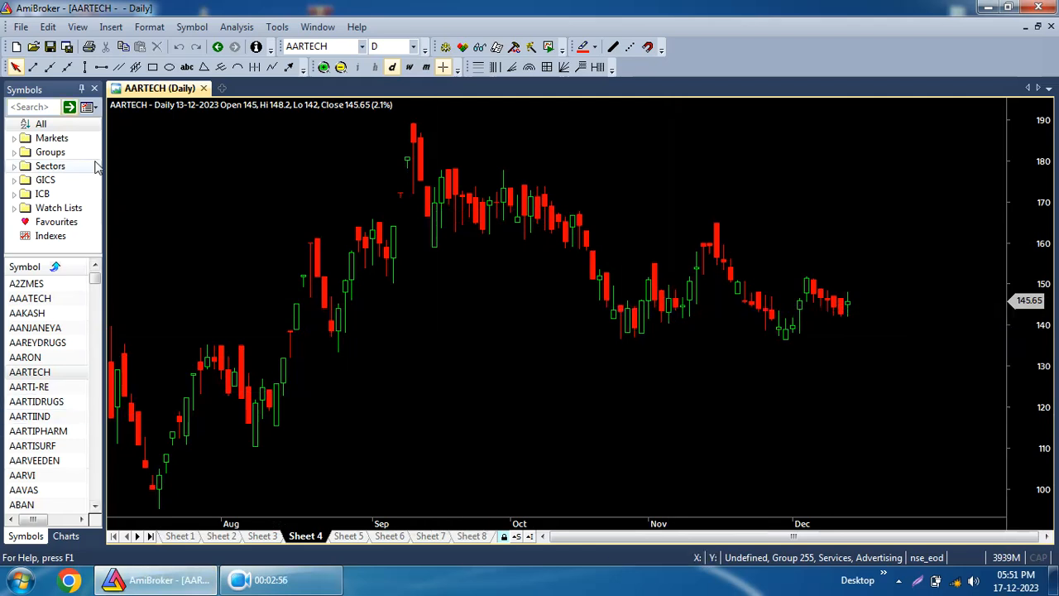
Start the ASCII Import Wizard and browse to the EQ folder inside STOCKD to pick files.
click(20, 27)
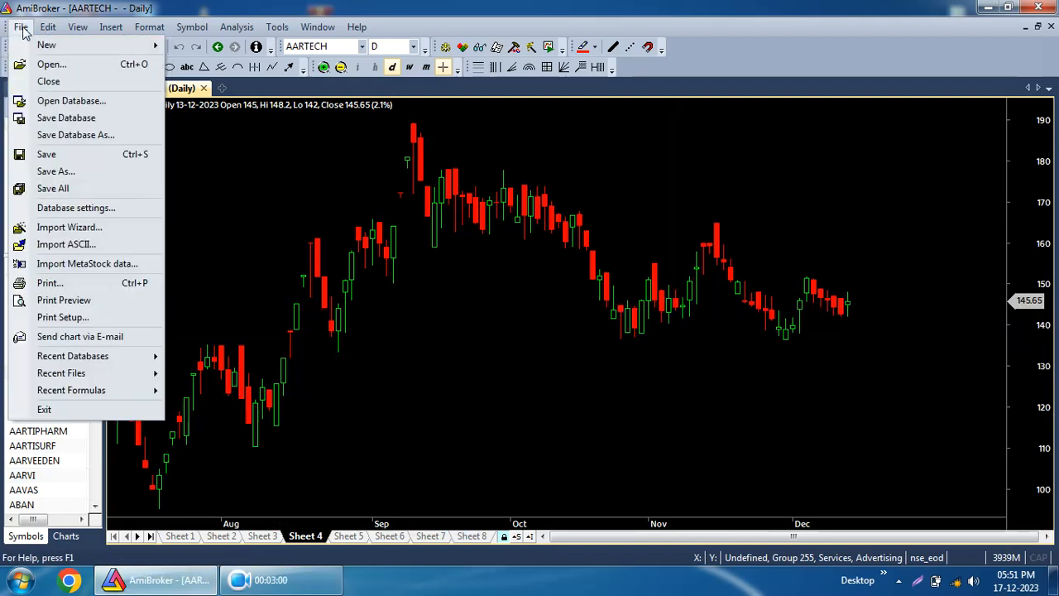
click(70, 228)
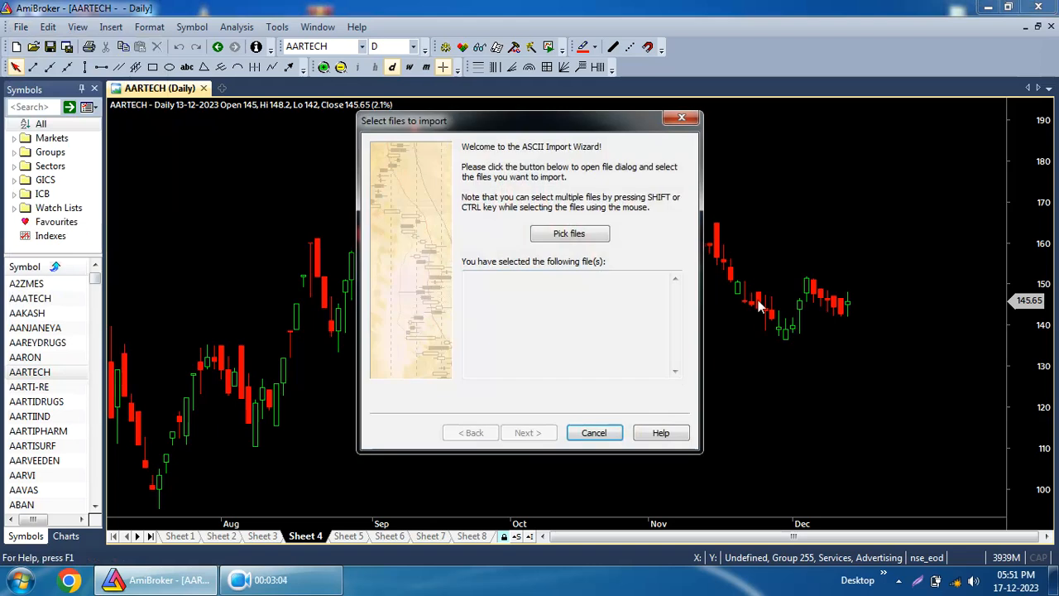
click(569, 234)
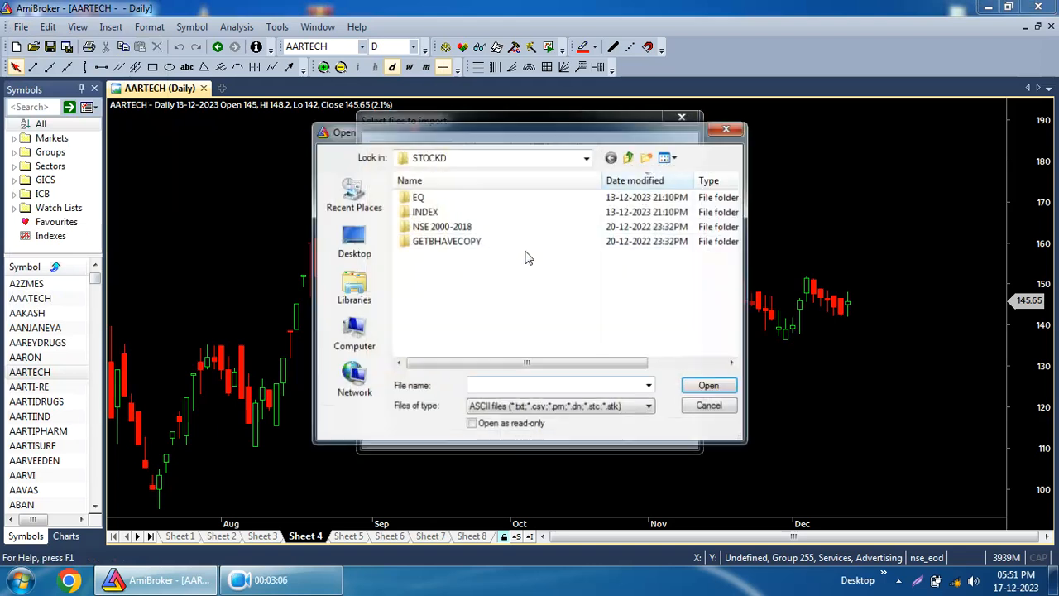
click(451, 166)
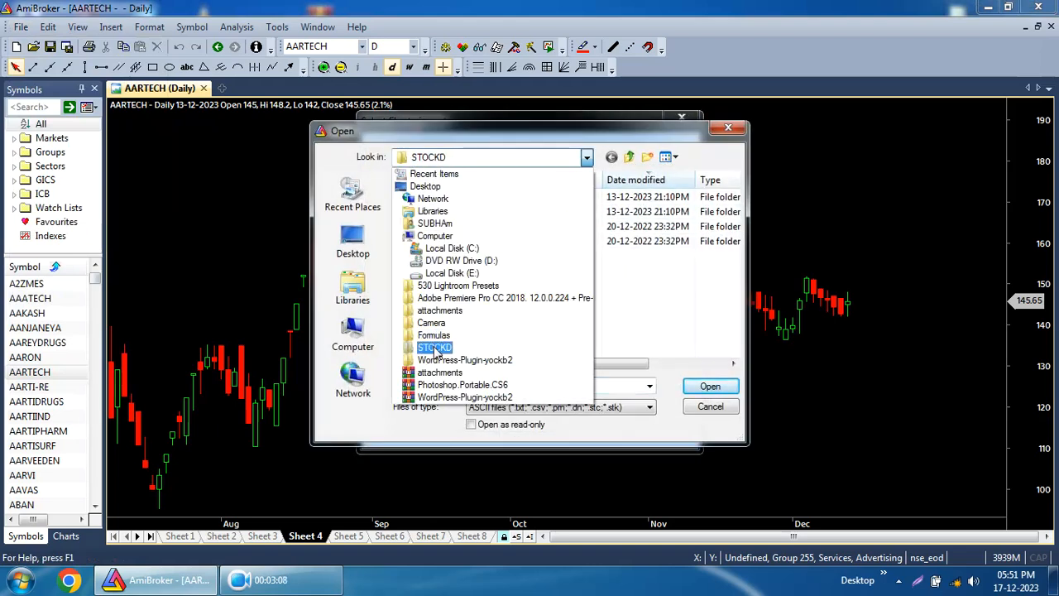
click(436, 346)
double_click(426, 198)
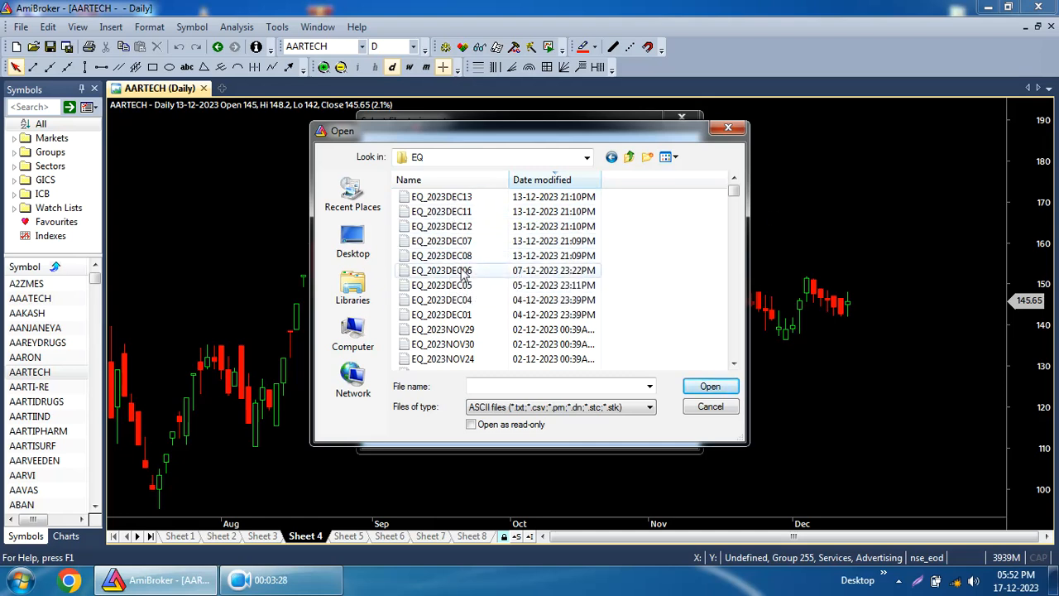
Select the six newest files, EQ_2023DEC13 through EQ_2023DEC06, and open them for import.
drag(731, 276, 730, 354)
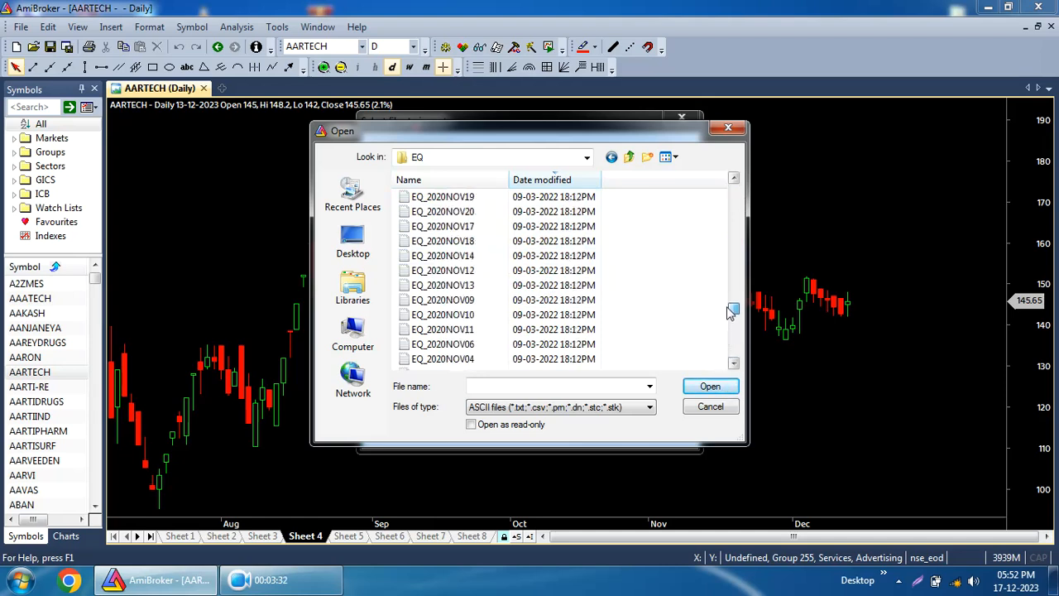
drag(732, 293, 733, 179)
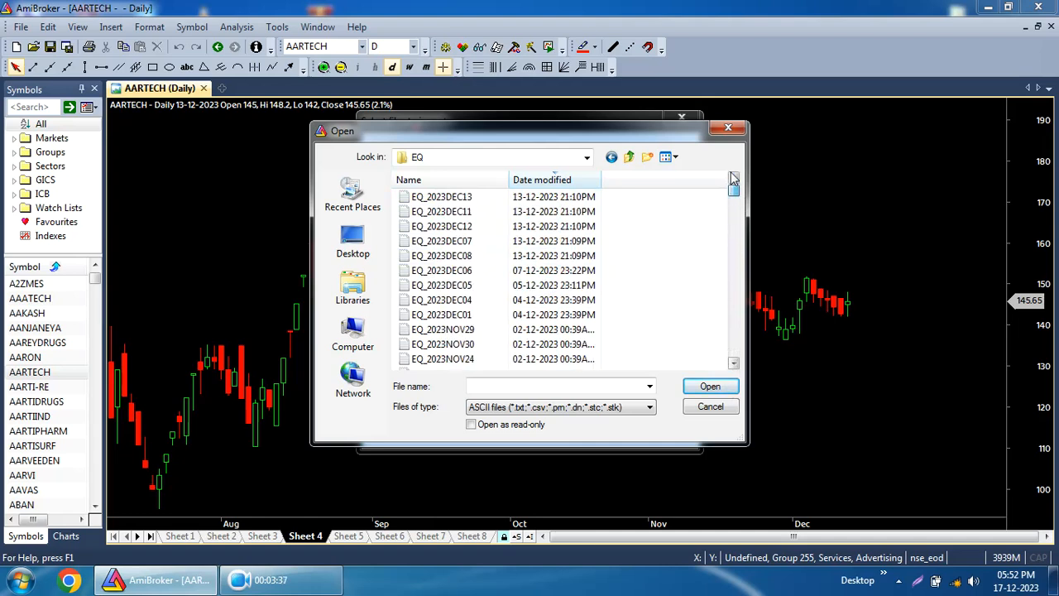
click(466, 200)
drag(620, 207, 389, 275)
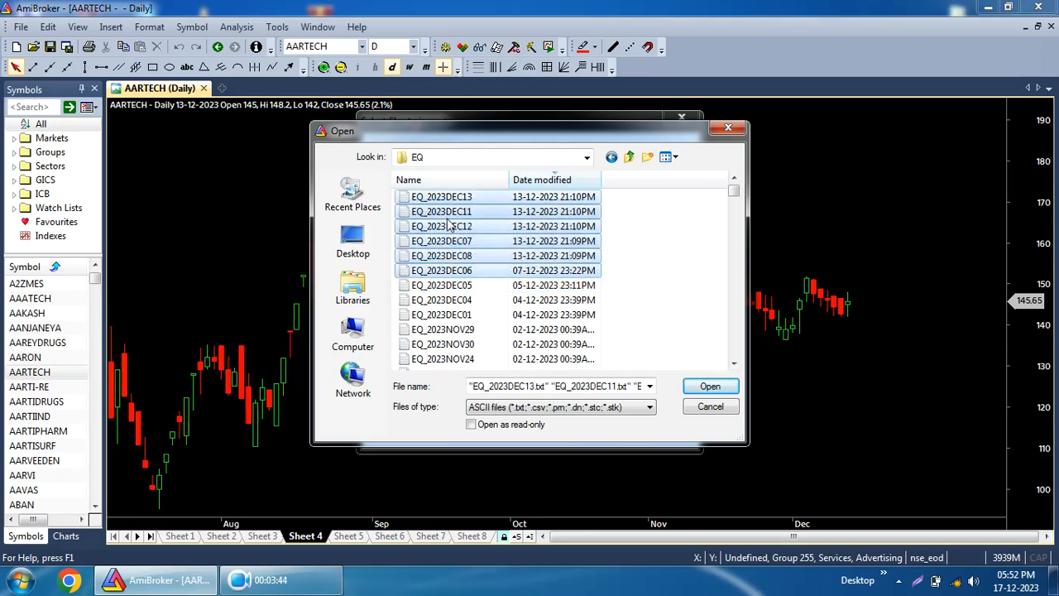
click(707, 388)
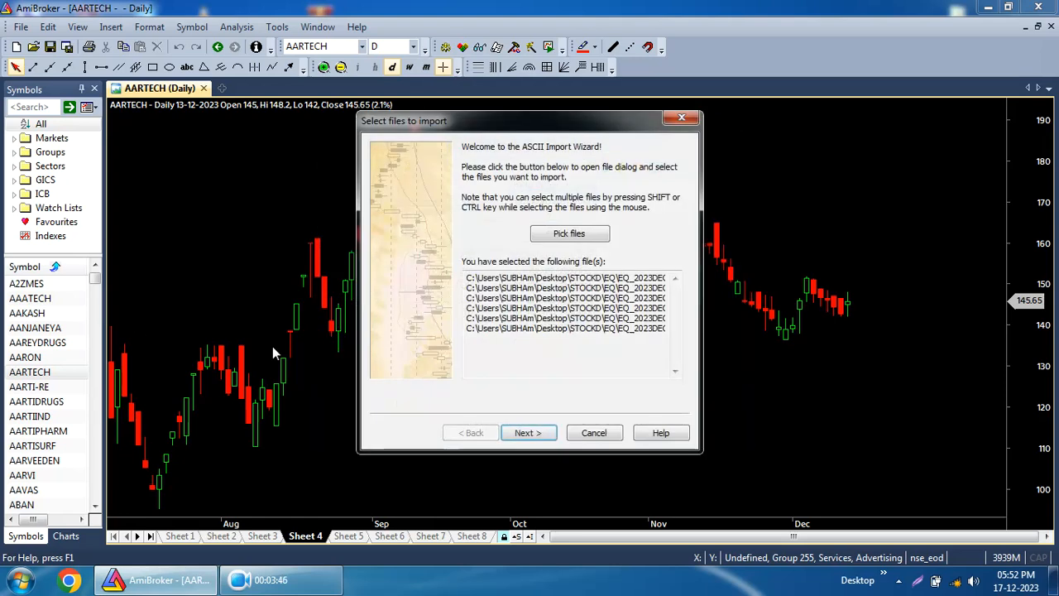
Accept the field definitions, tick Add current settings to ASCII importer definitions, and finish the import.
click(526, 435)
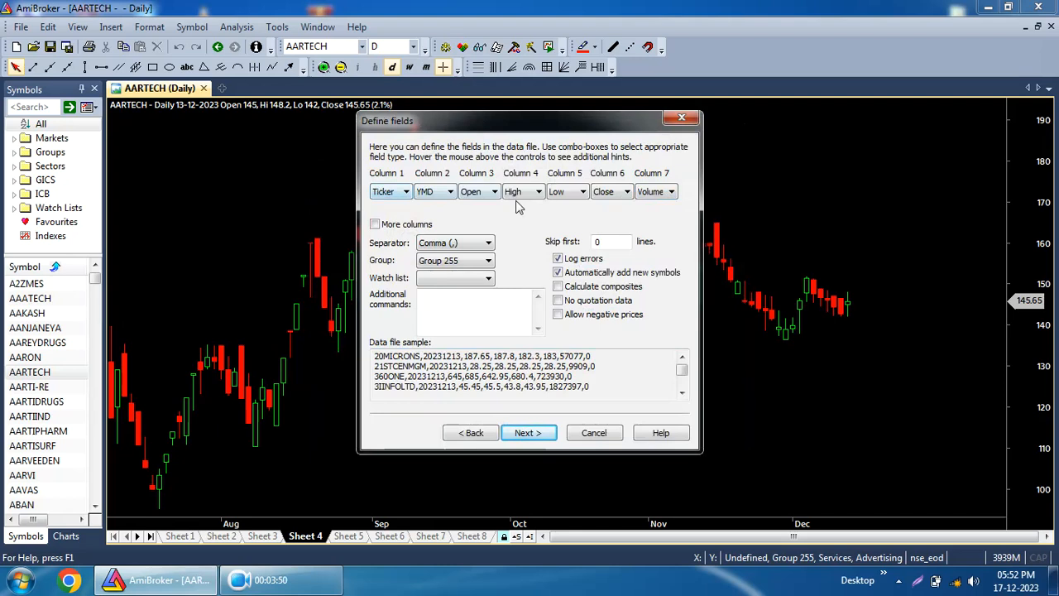
click(529, 433)
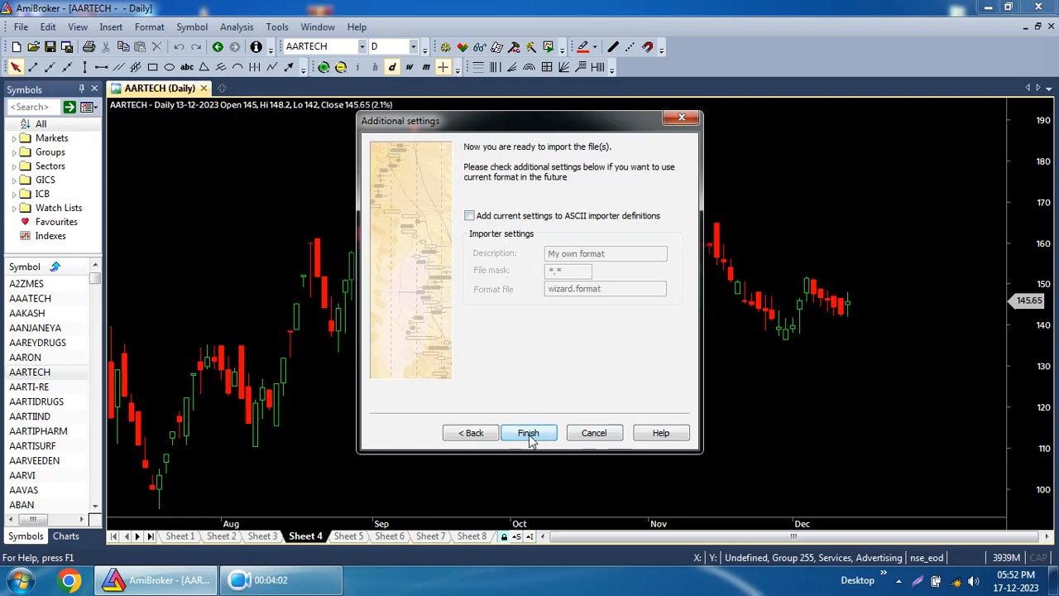
click(470, 216)
click(530, 434)
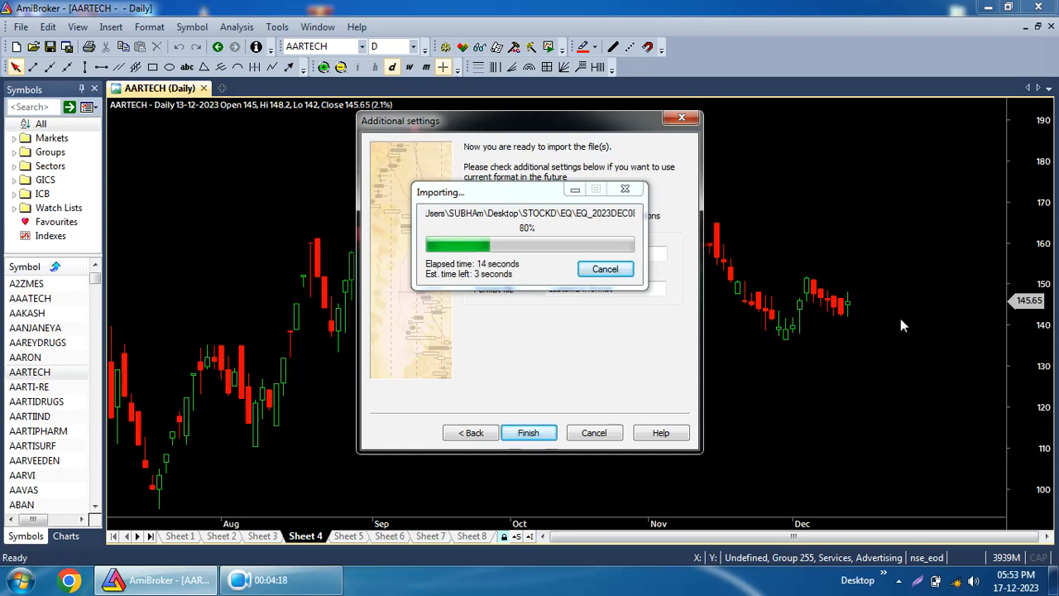
key(Return)
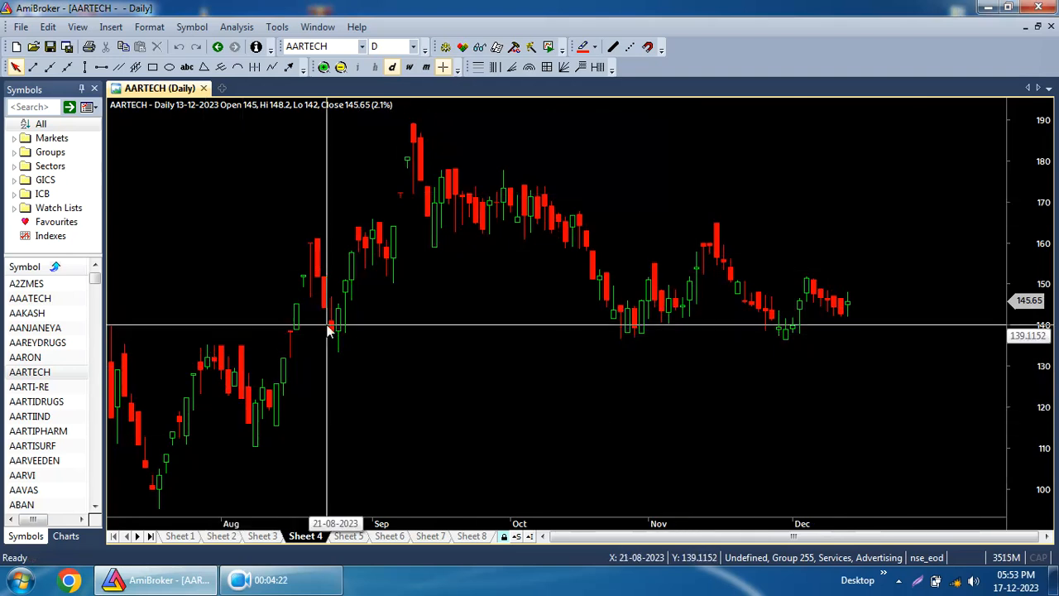
Move to the blank Sheet 5 and show the Charts tree with Basic Charts collapsed.
click(347, 536)
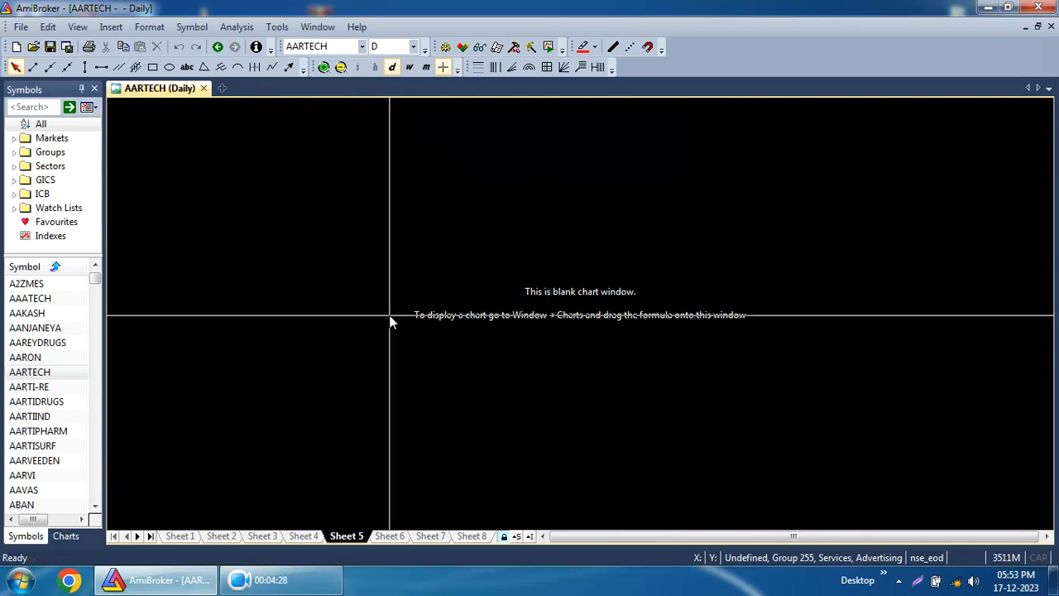
click(305, 537)
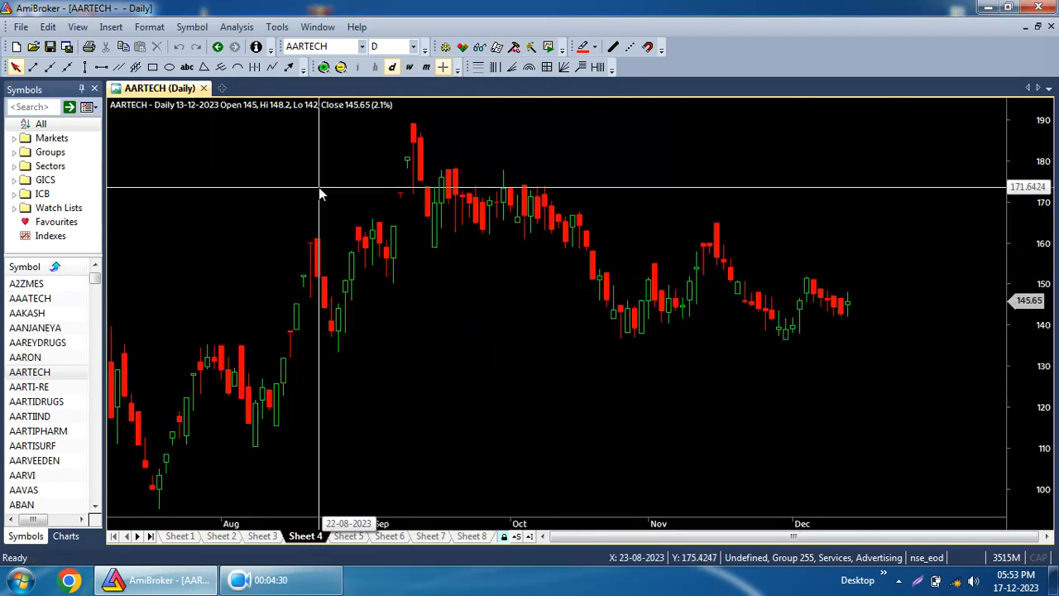
click(347, 537)
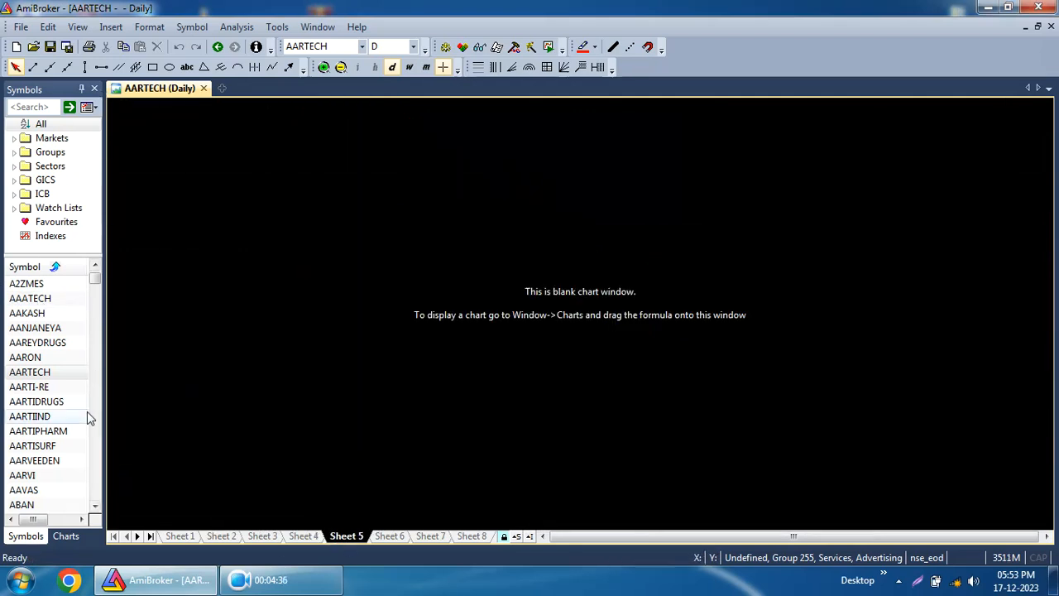
click(62, 537)
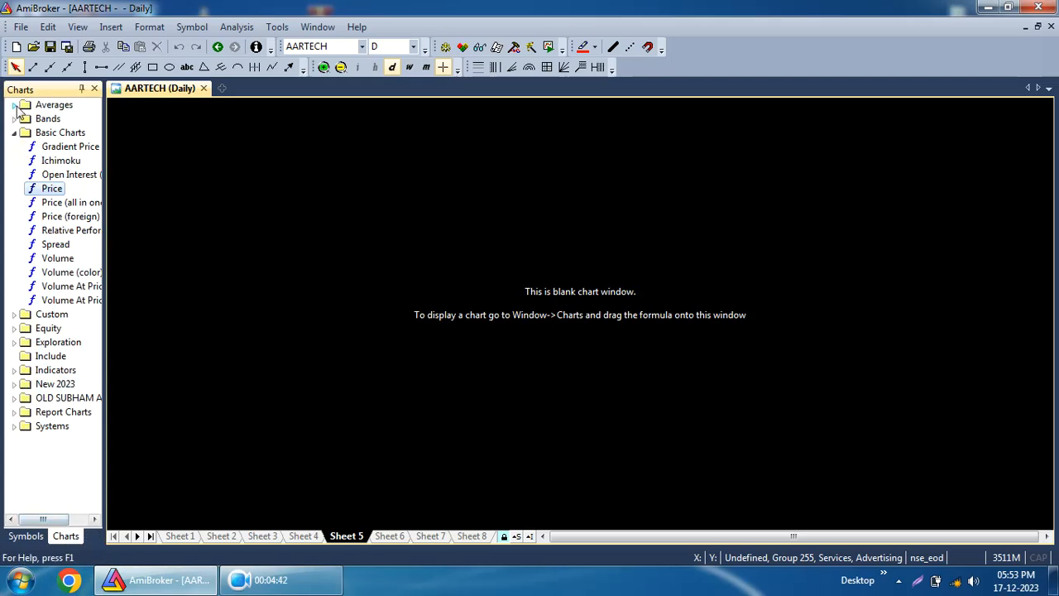
click(14, 134)
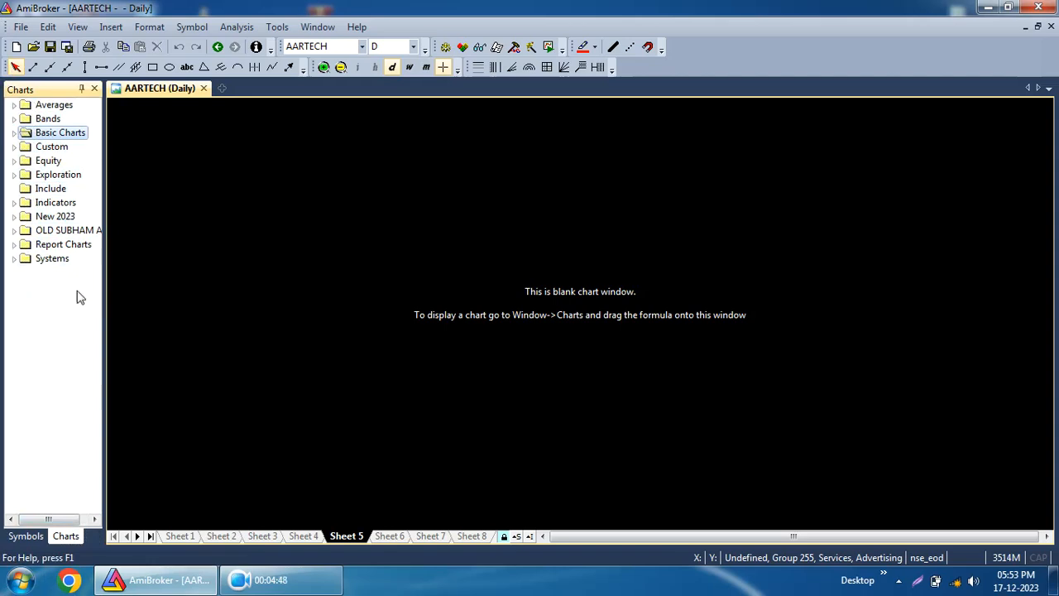
Open the AmiBroker installation's Formulas folder from the desktop shortcut's file location and select all its folders.
click(156, 580)
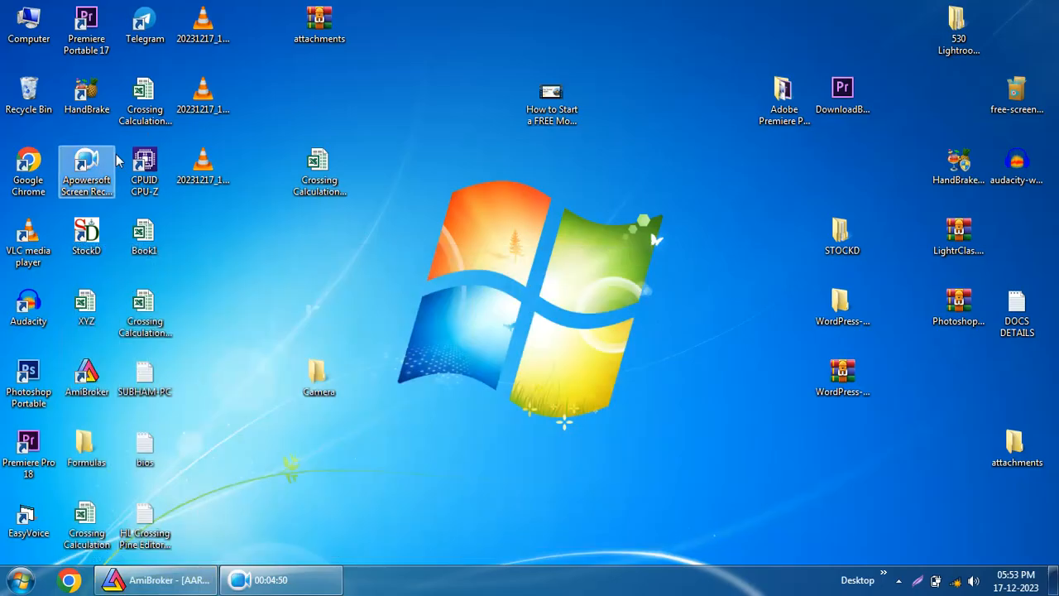
right_click(81, 377)
click(161, 234)
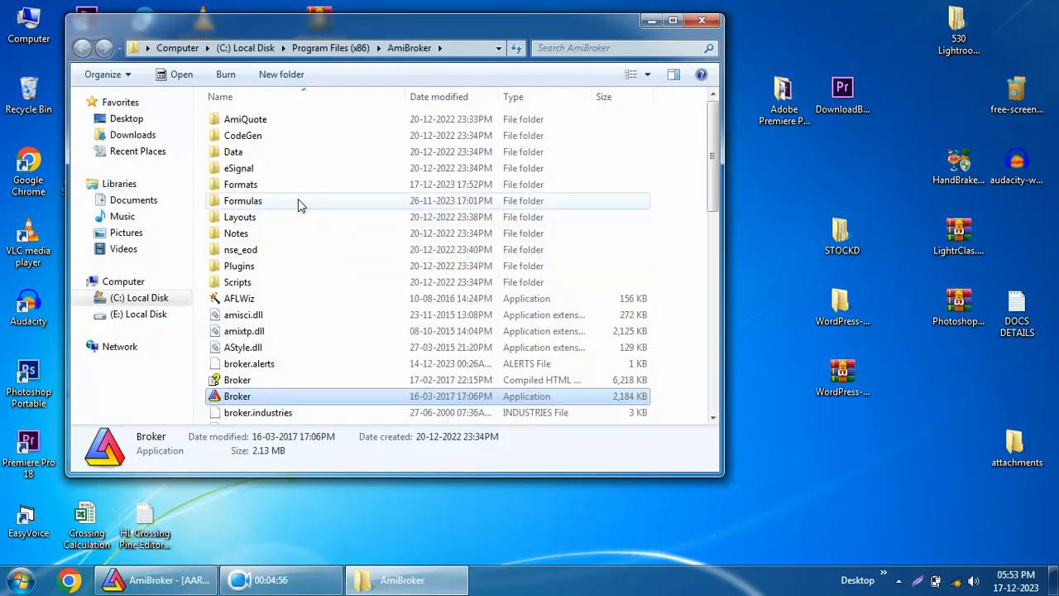
double_click(300, 205)
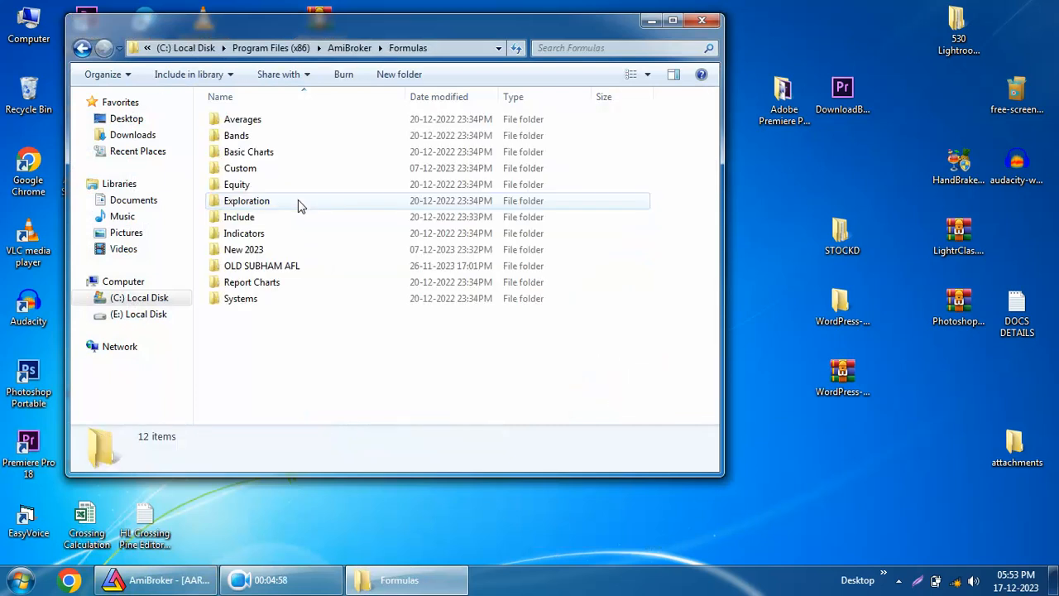
drag(326, 368, 203, 111)
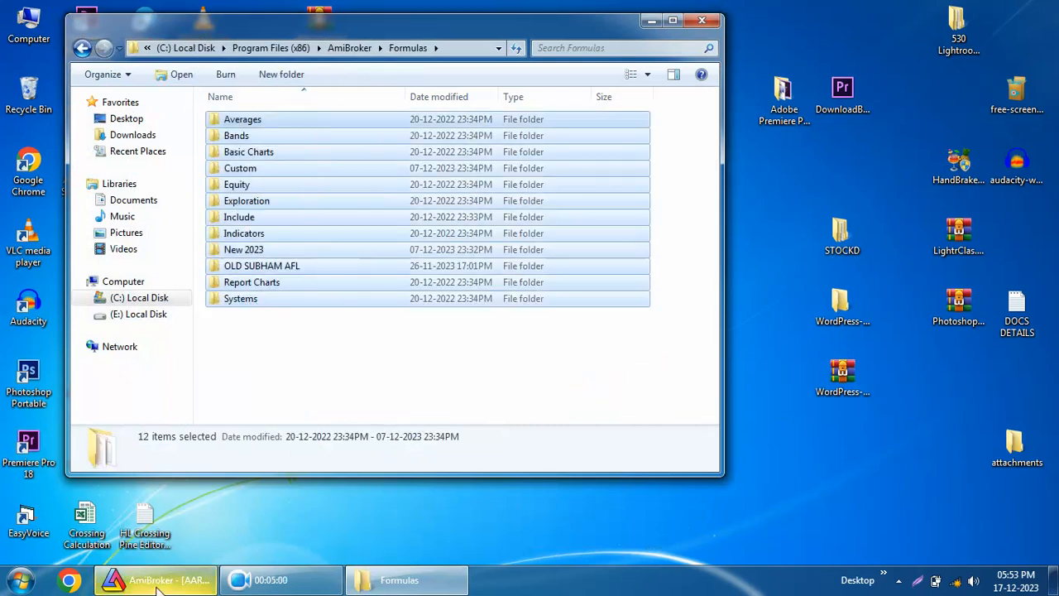
Compare the Formulas folders with the Charts tree, then close the folder window and maximize AmiBroker.
click(157, 579)
drag(455, 7, 718, 25)
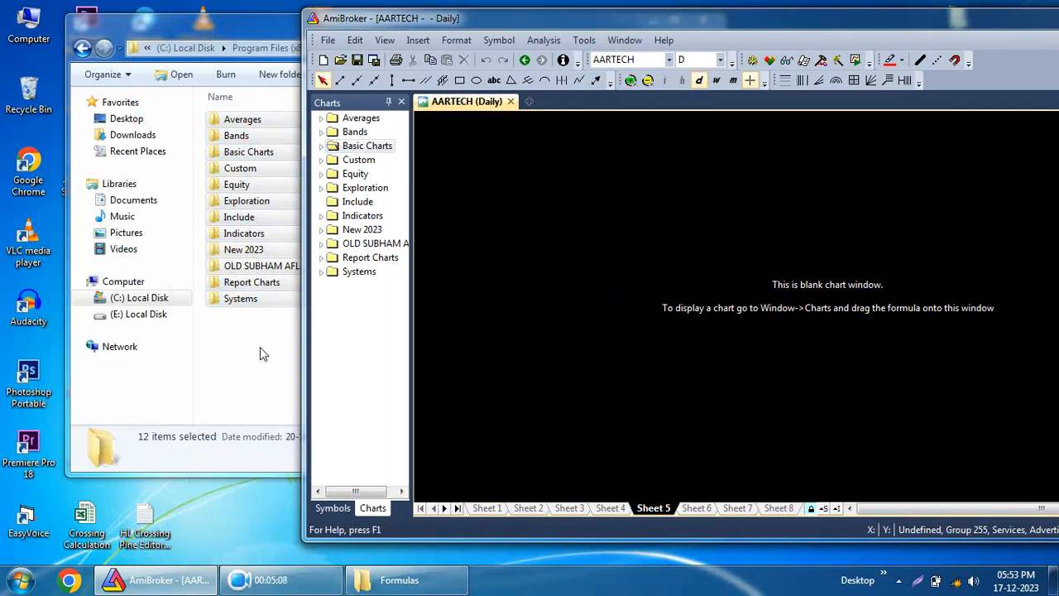
click(248, 69)
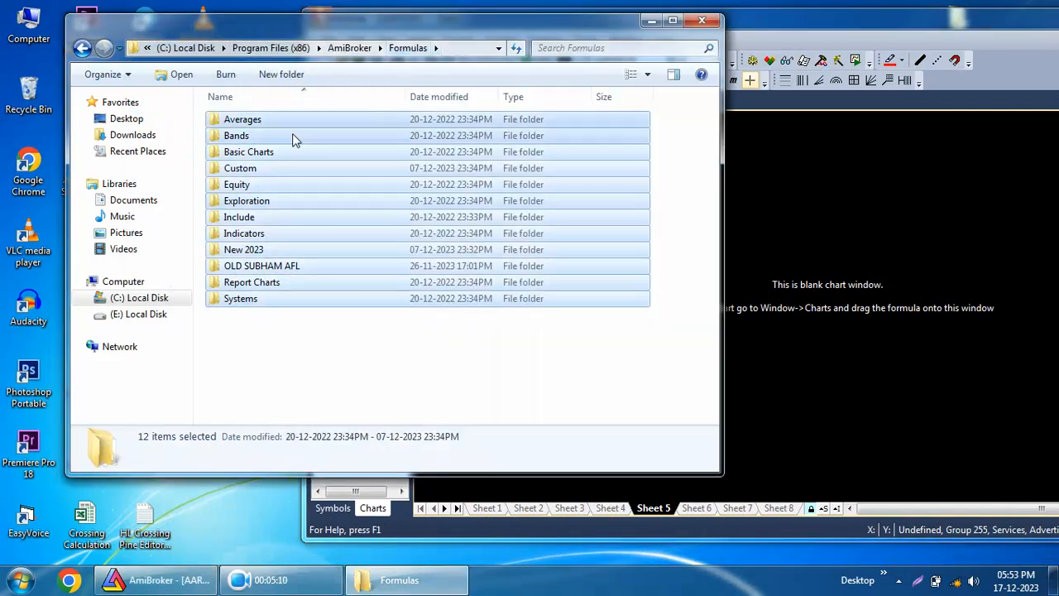
click(706, 23)
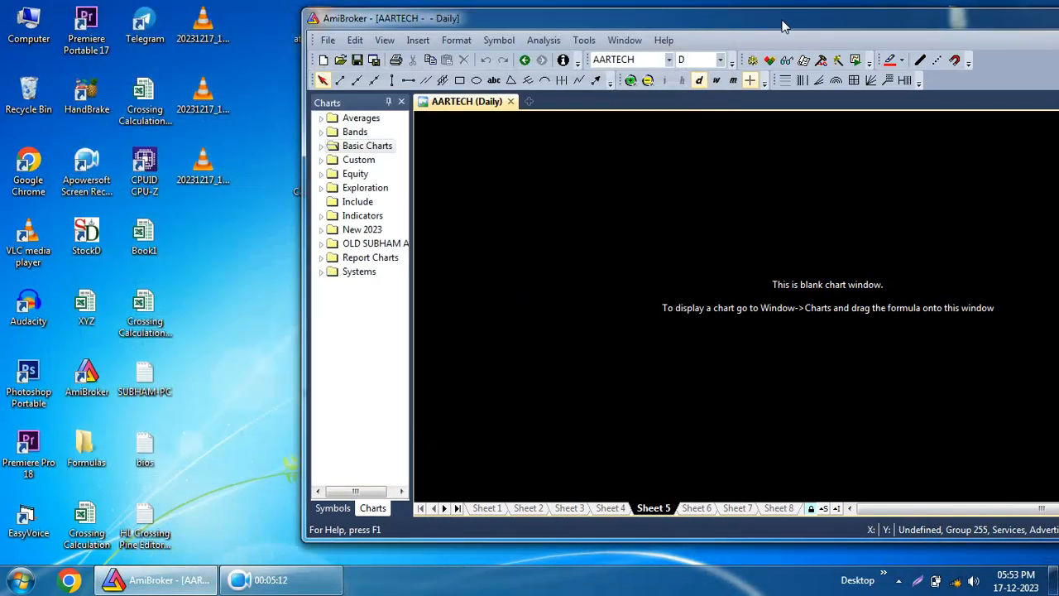
double_click(784, 22)
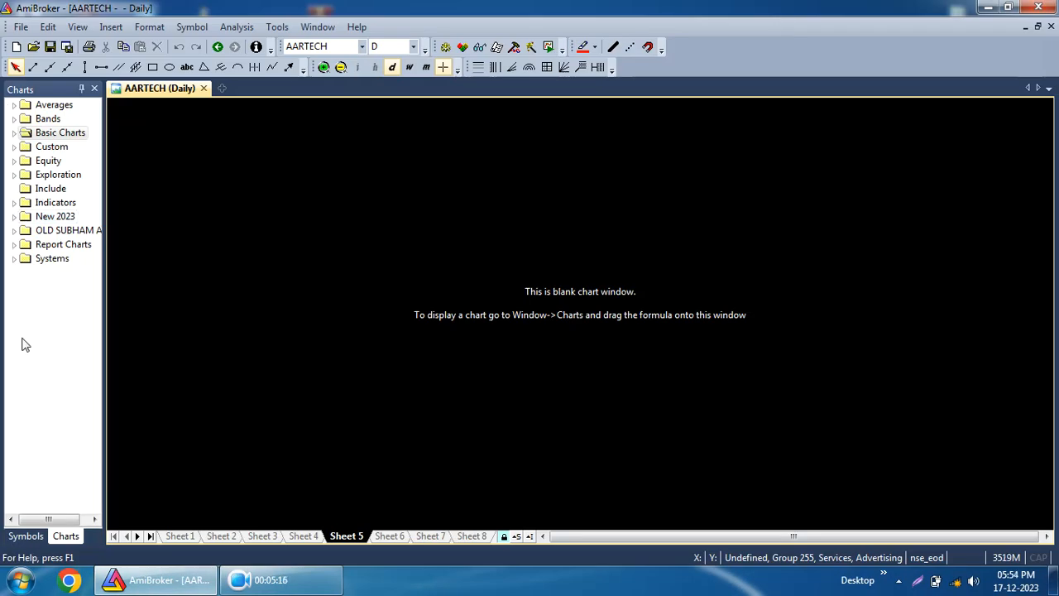
Add the Price chart from Basic Charts to Sheet 5, keeping a single pane by closing the extra one.
click(15, 133)
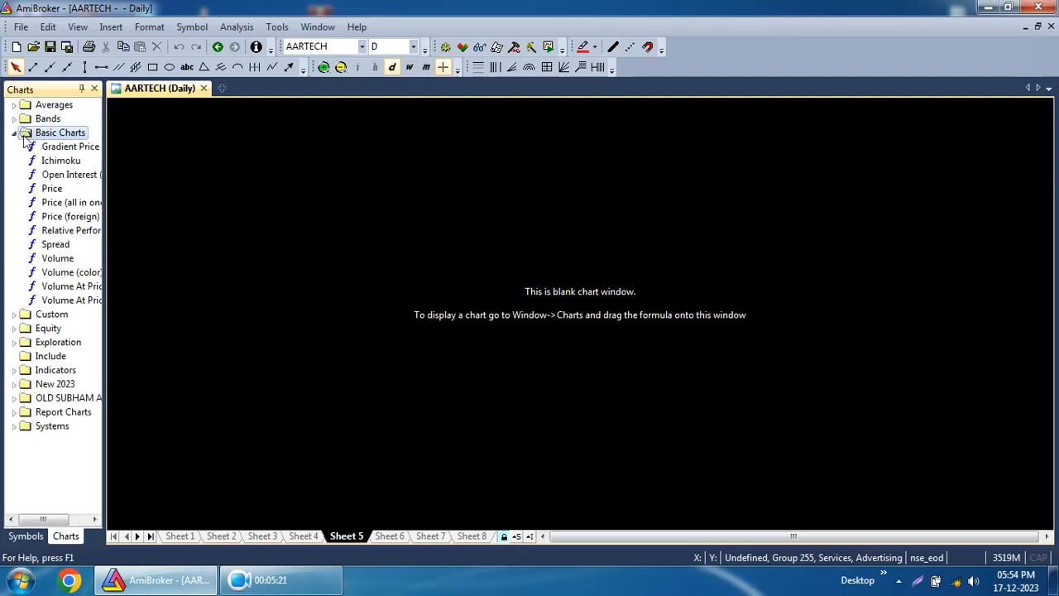
double_click(54, 190)
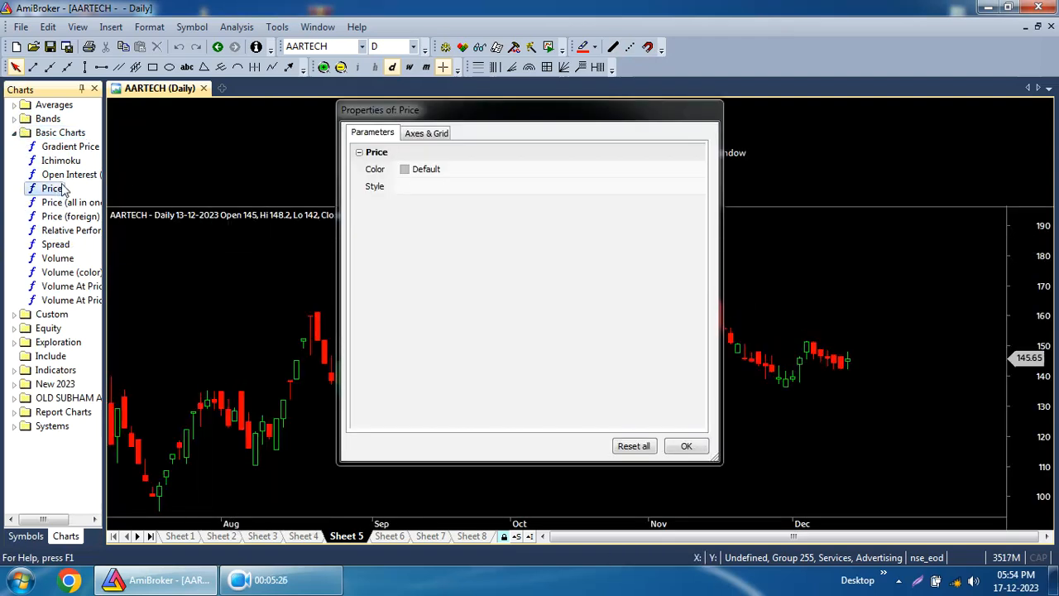
drag(229, 177, 252, 170)
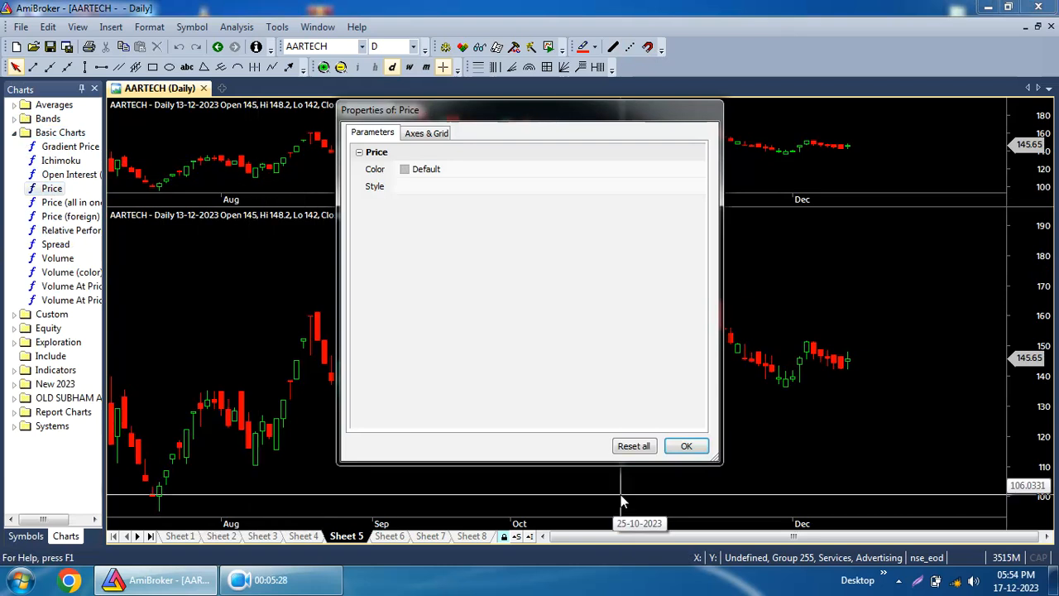
click(686, 447)
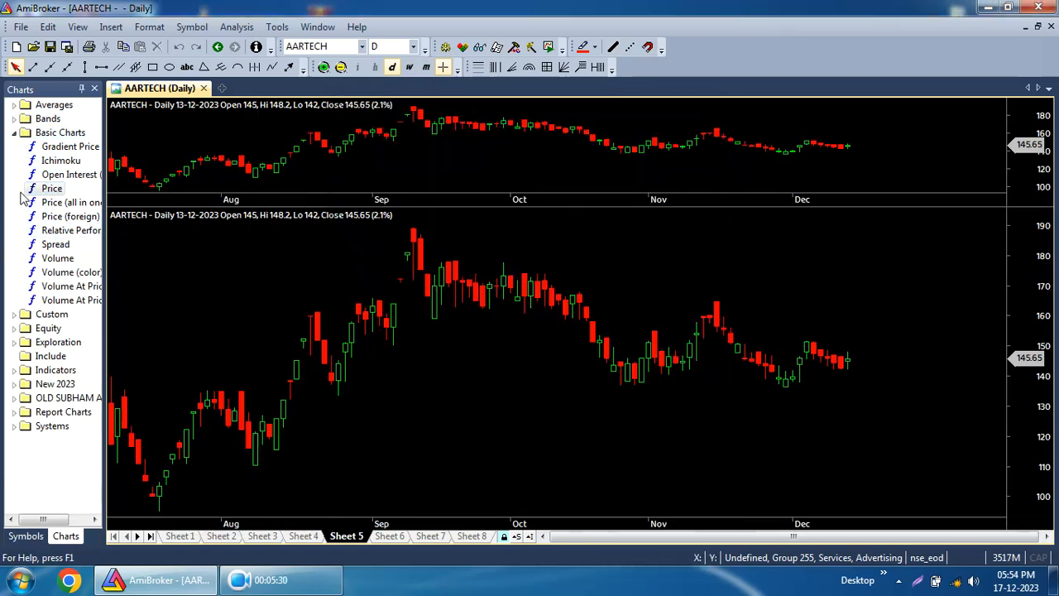
right_click(496, 150)
click(549, 445)
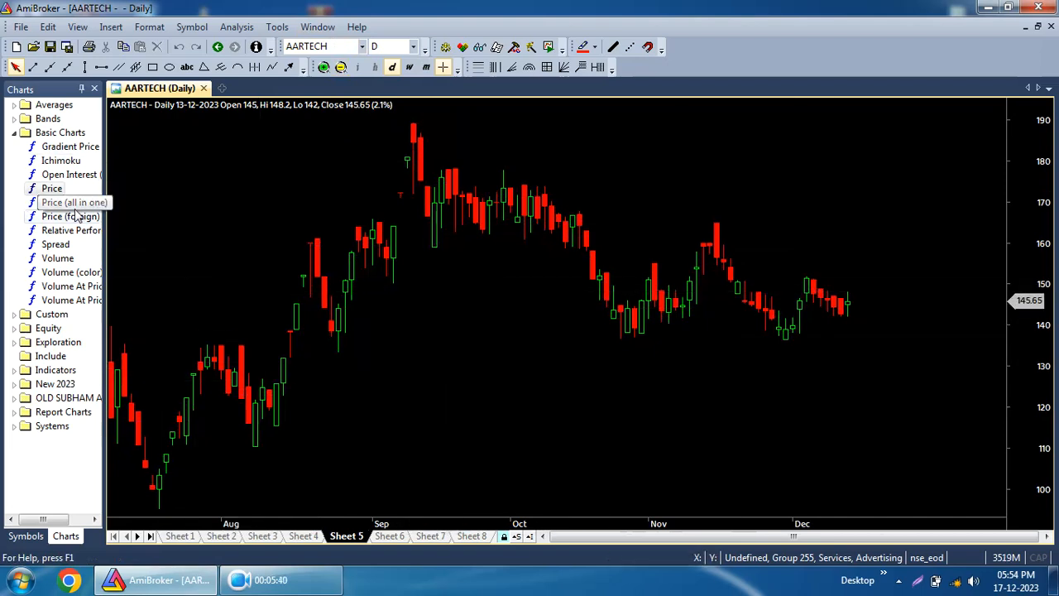
Add the Gradient Price chart to preview it, then close its pane.
double_click(70, 146)
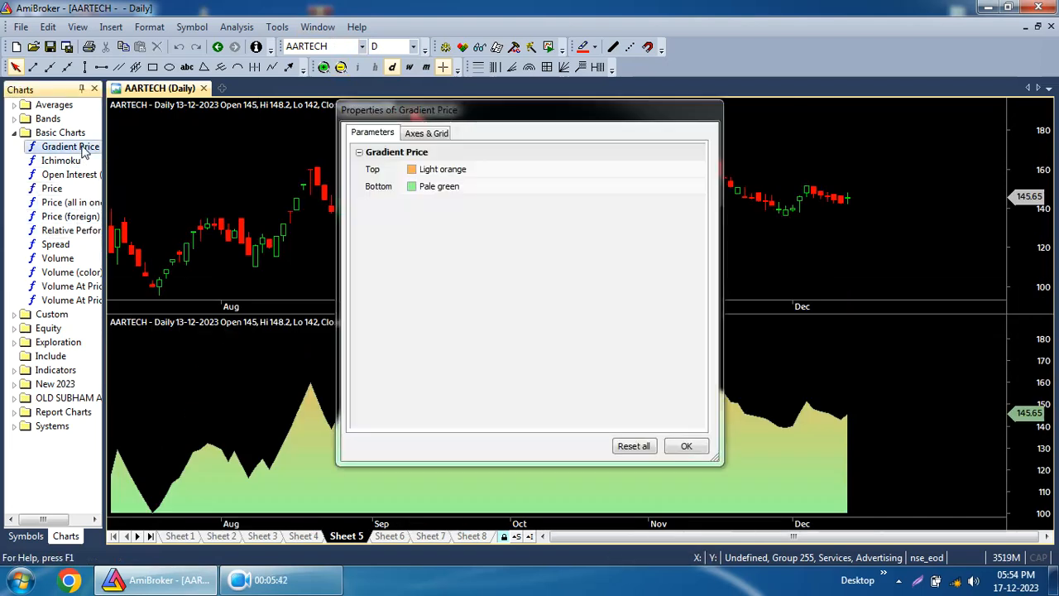
click(687, 446)
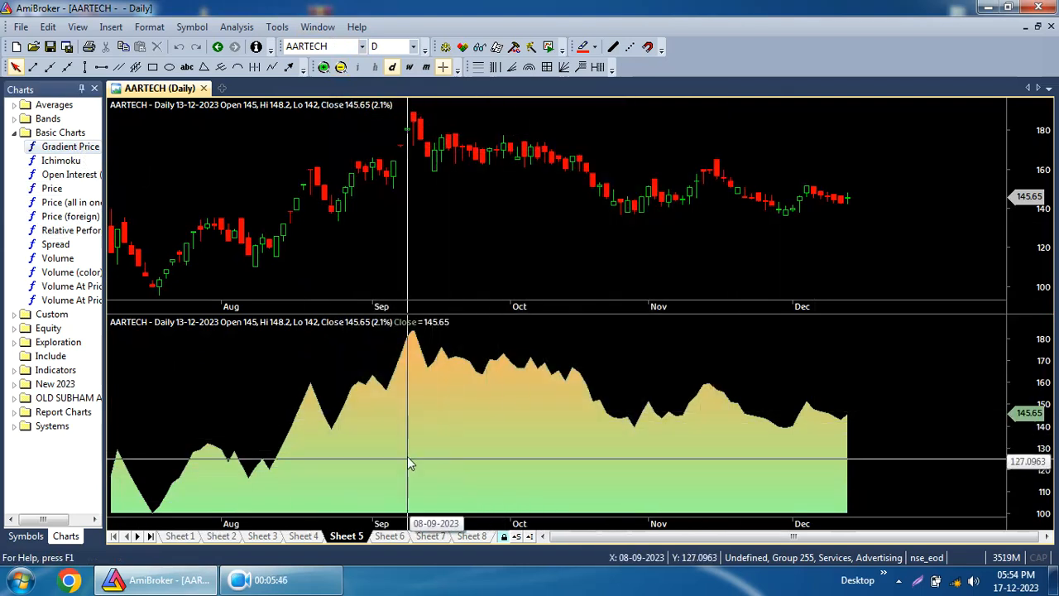
right_click(432, 446)
click(463, 433)
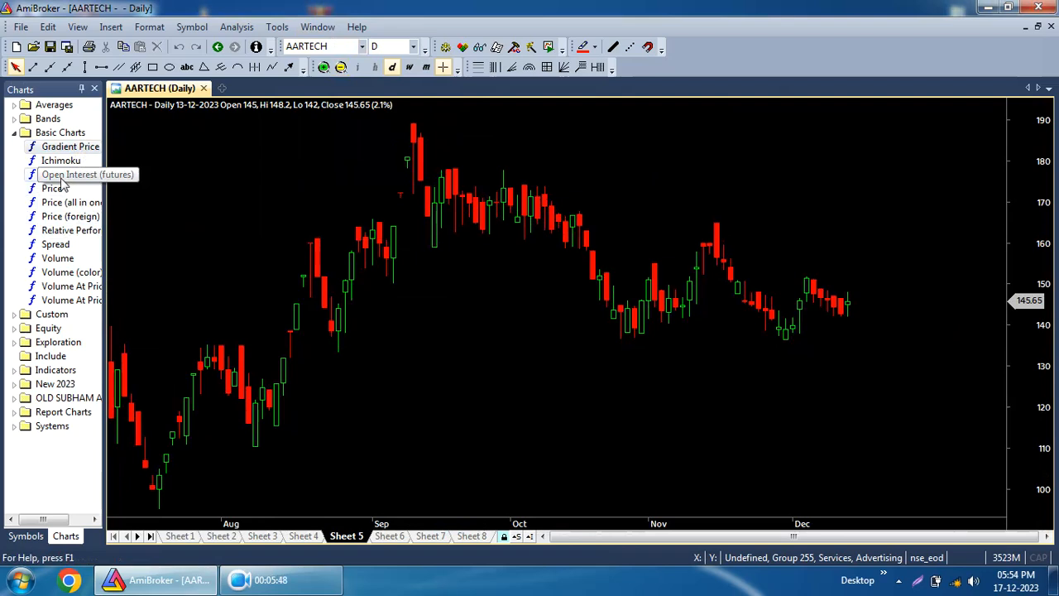
Preview the Price (all in one) chart in a new pane, then close that pane.
double_click(53, 205)
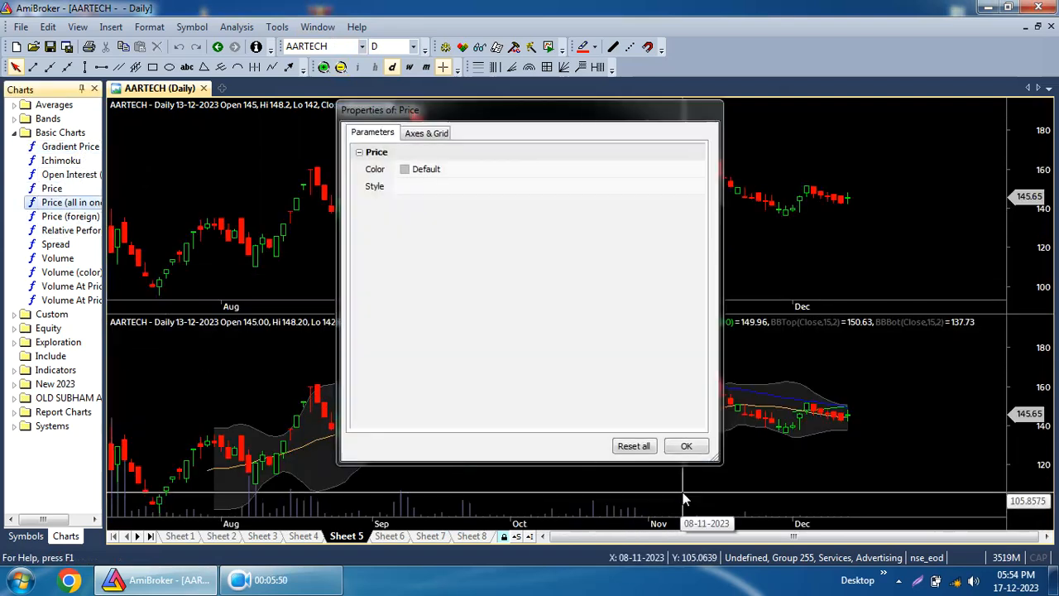
click(681, 441)
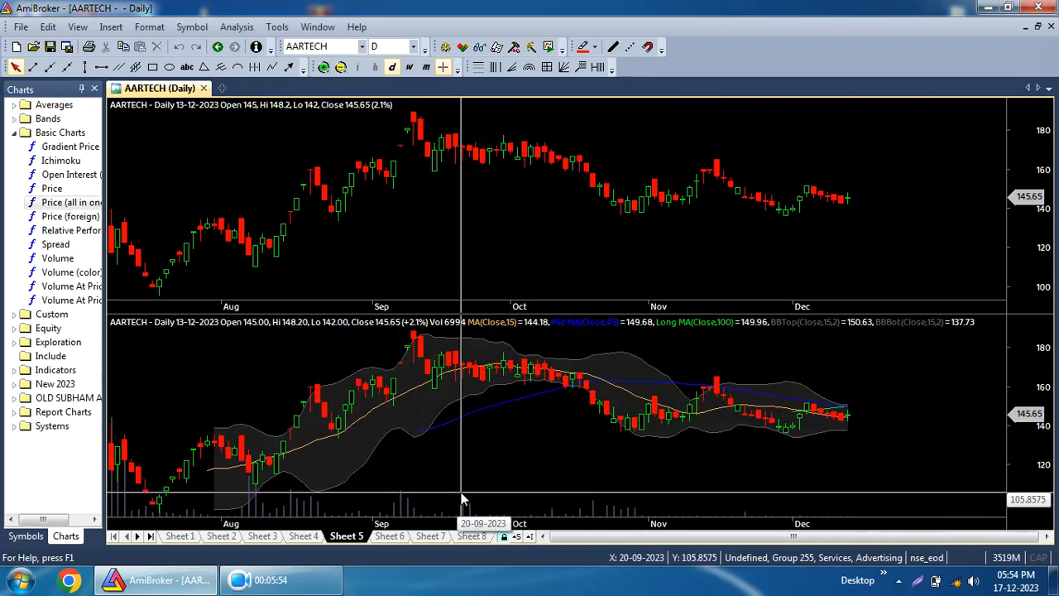
right_click(440, 453)
click(473, 443)
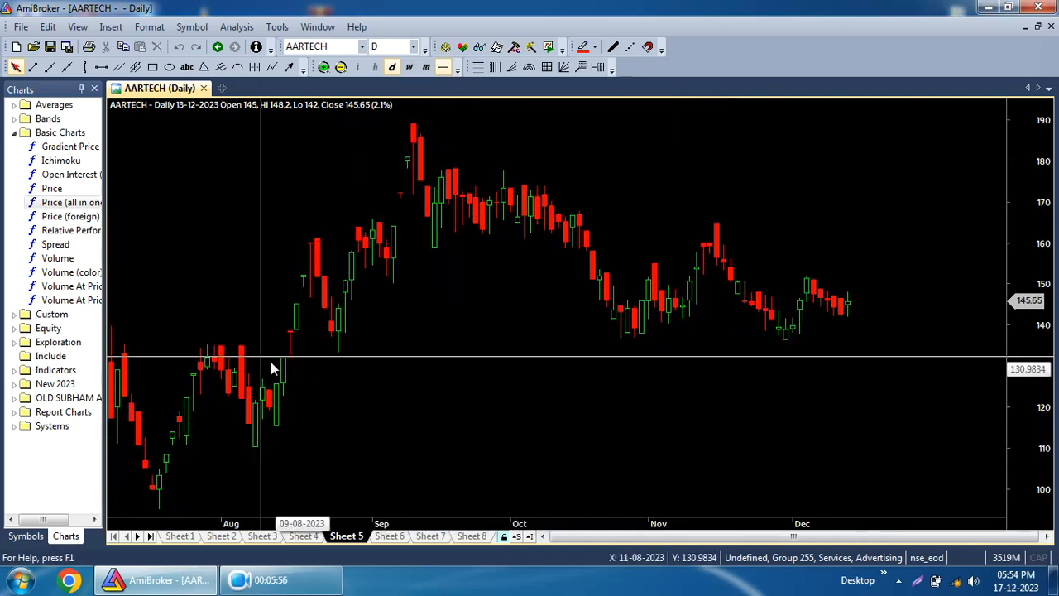
Add the Volume chart from Basic Charts as a new pane.
double_click(58, 259)
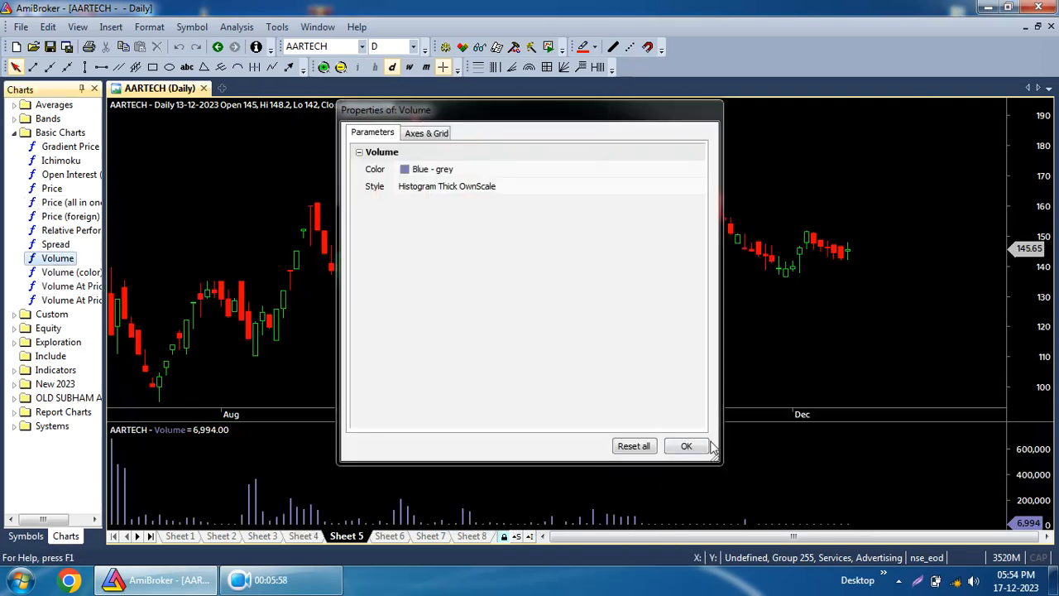
click(699, 447)
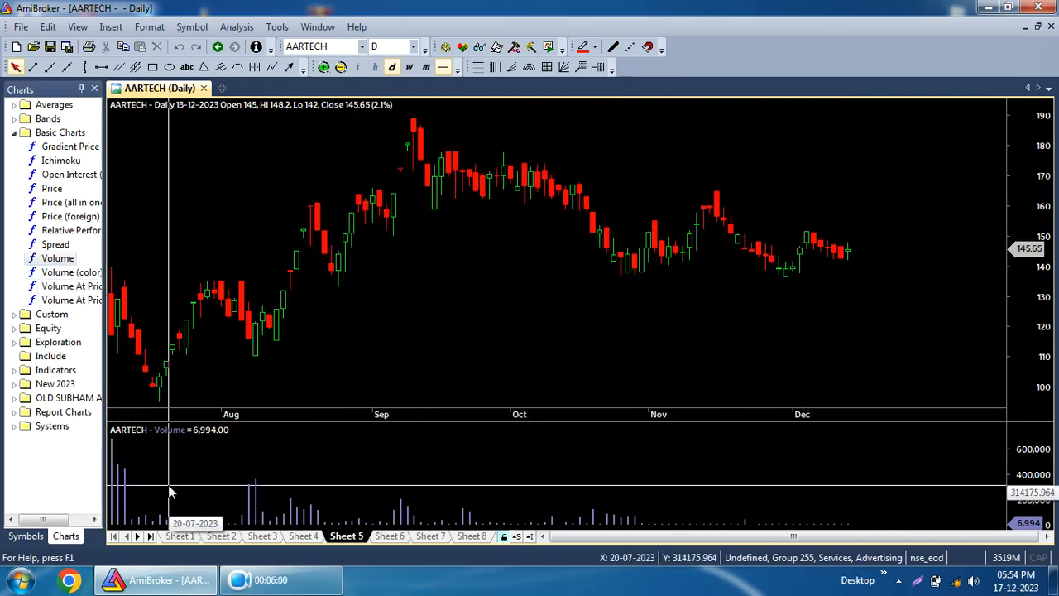
Add Volume (color) as its own pane and also overlay it onto the price pane.
double_click(71, 272)
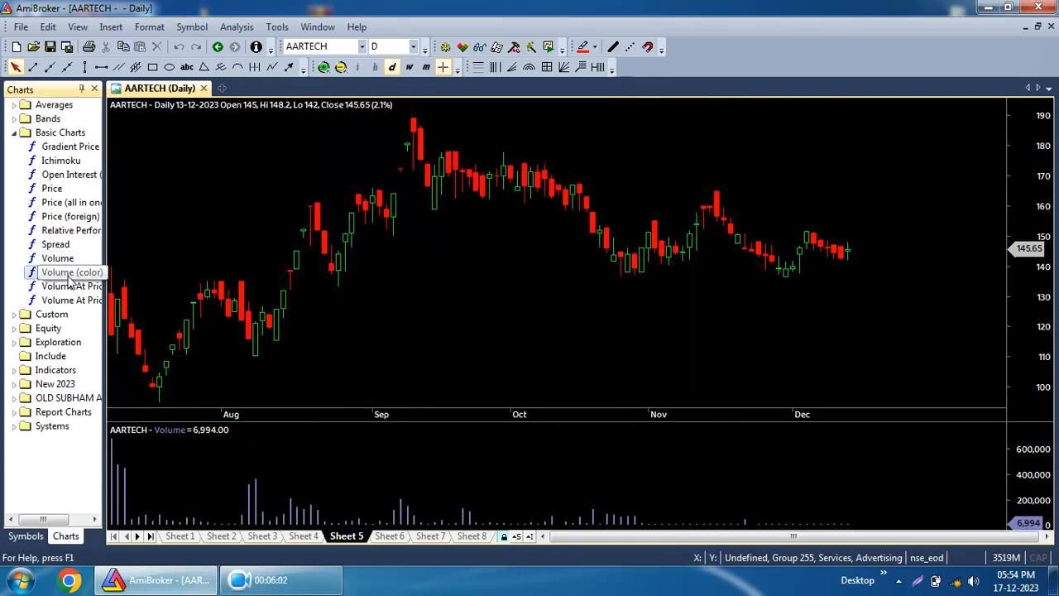
click(683, 444)
drag(70, 272, 309, 300)
click(686, 446)
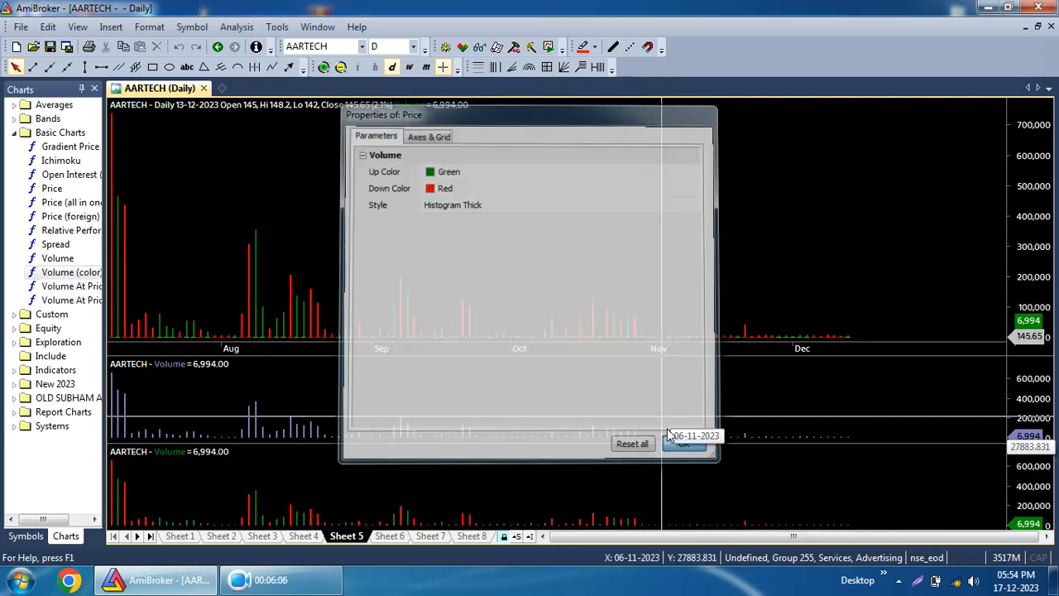
Delete the volume overlay from the price pane and close both volume panes.
right_click(286, 108)
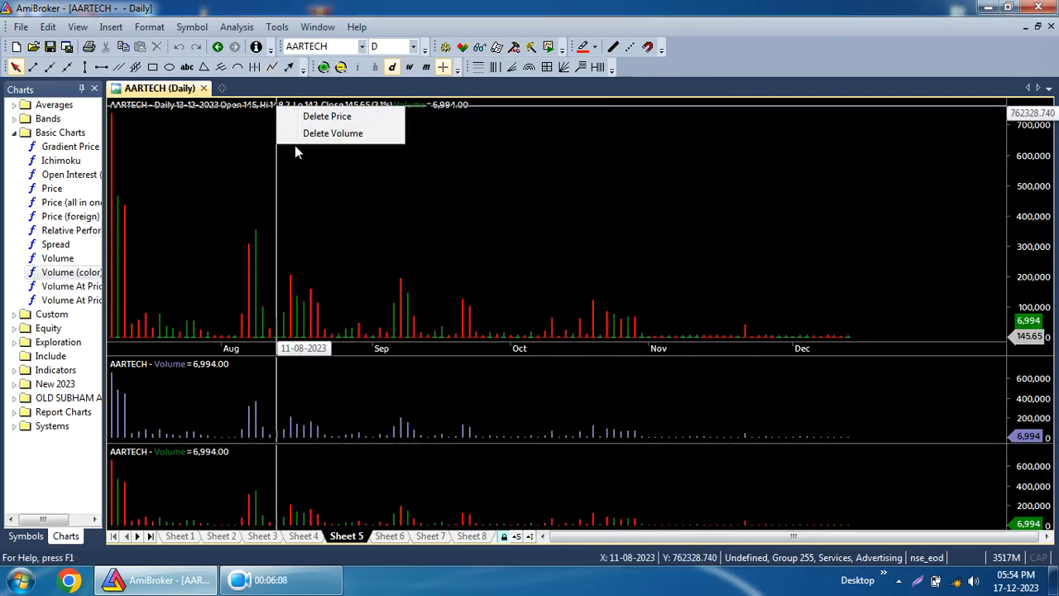
click(308, 133)
right_click(415, 486)
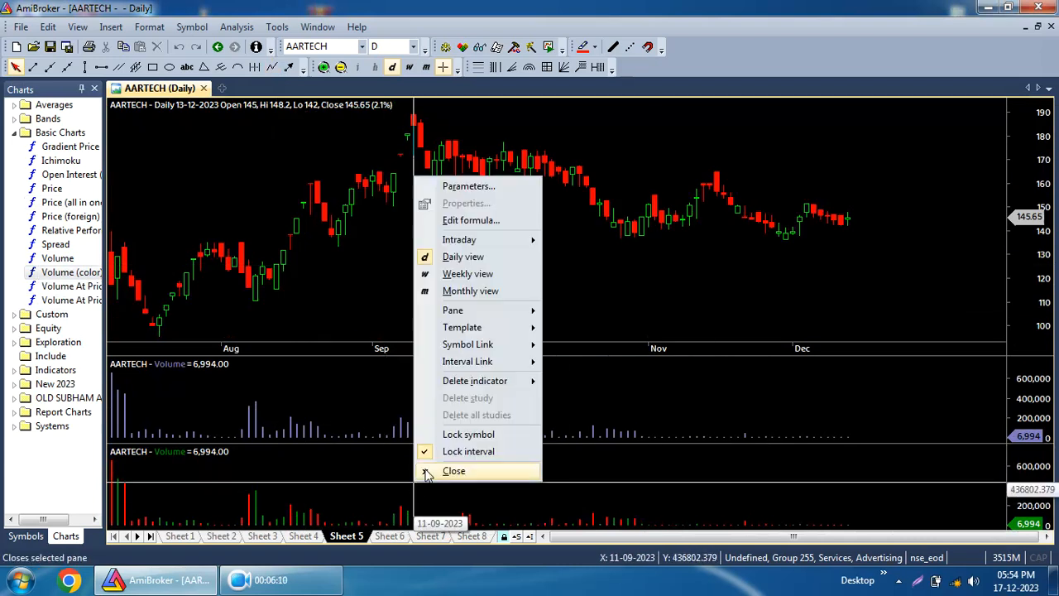
click(431, 468)
right_click(331, 476)
click(351, 469)
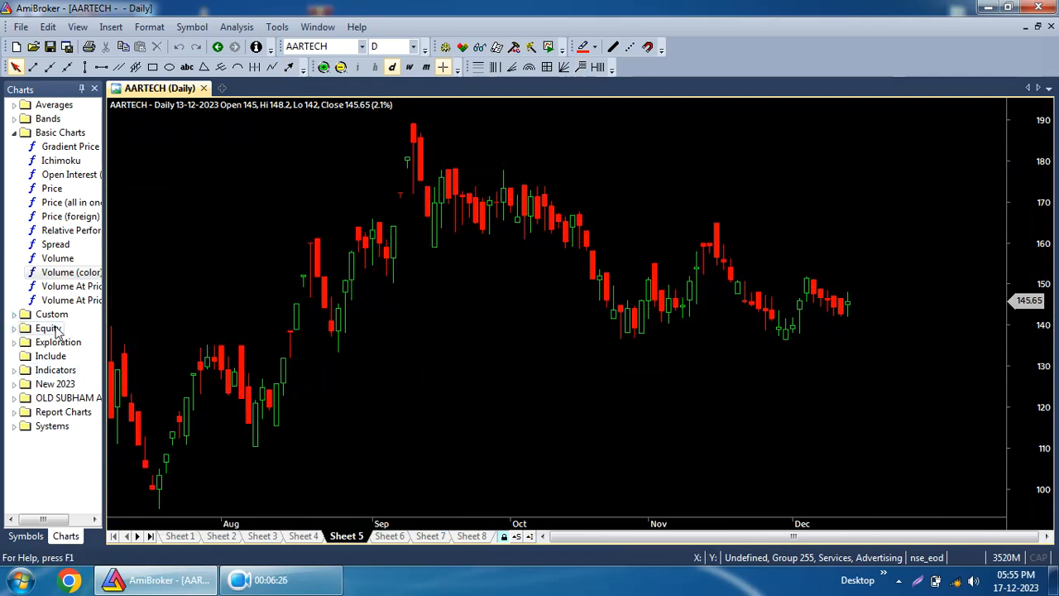
Open the Indicators folder and add CCI, MACD and RSI as separate panes below the price chart.
click(14, 371)
scroll(51, 397, down, 3)
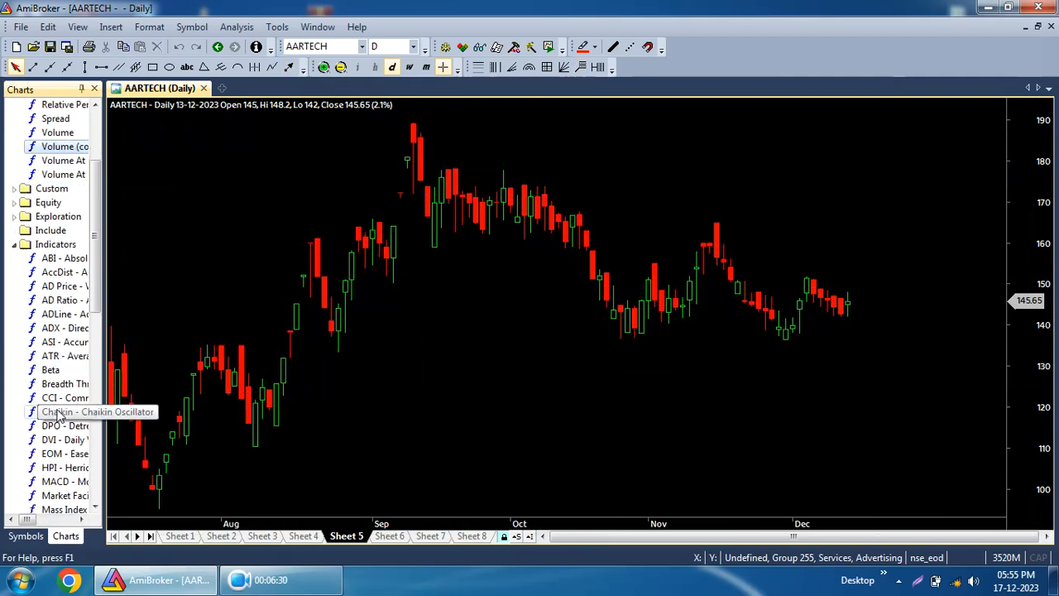
double_click(60, 398)
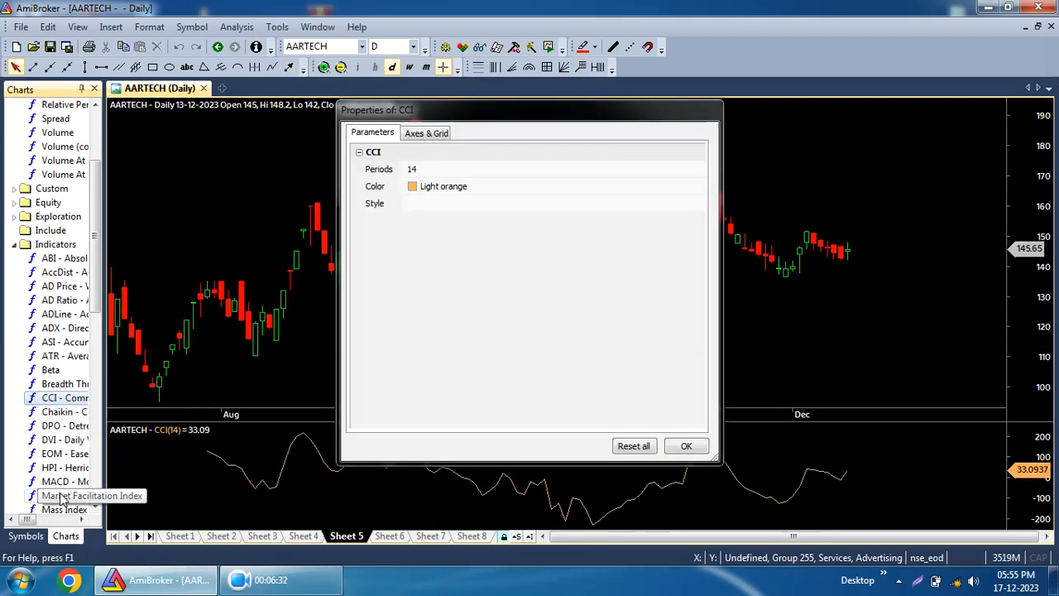
scroll(58, 482, down, 2)
double_click(60, 397)
scroll(63, 485, down, 2)
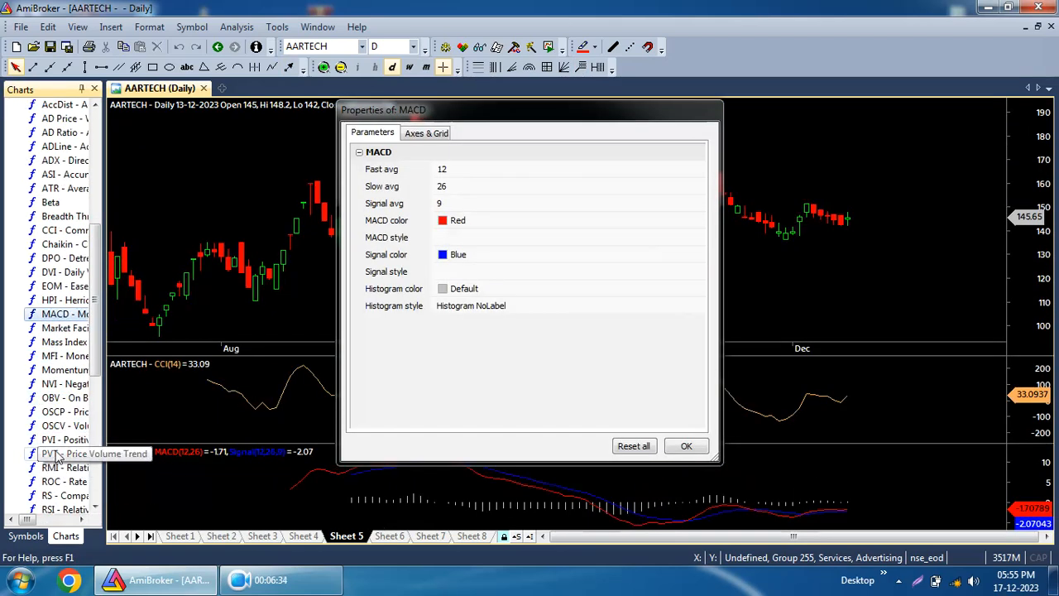
double_click(62, 507)
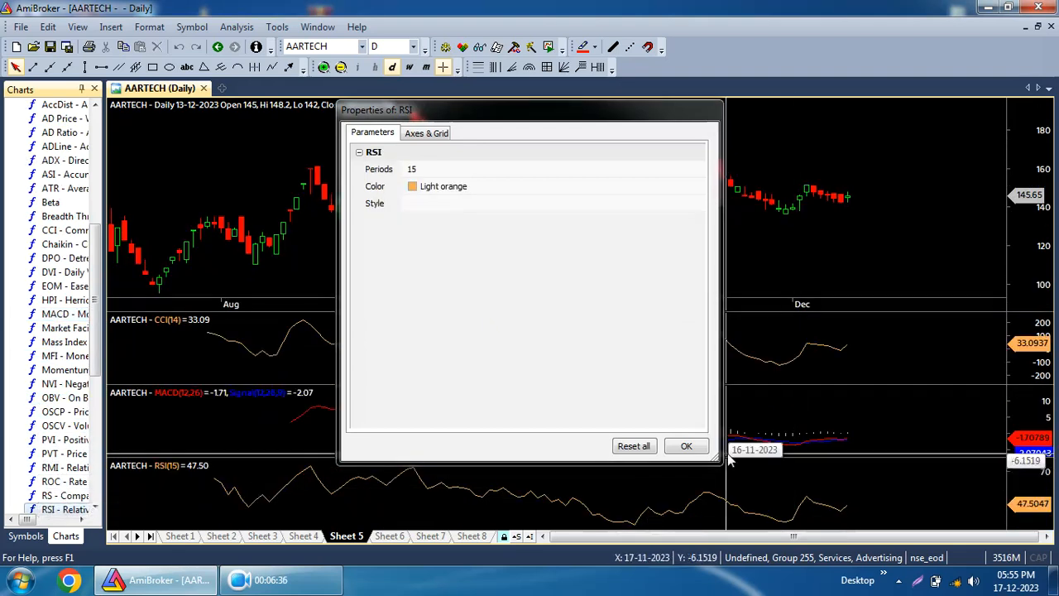
click(685, 444)
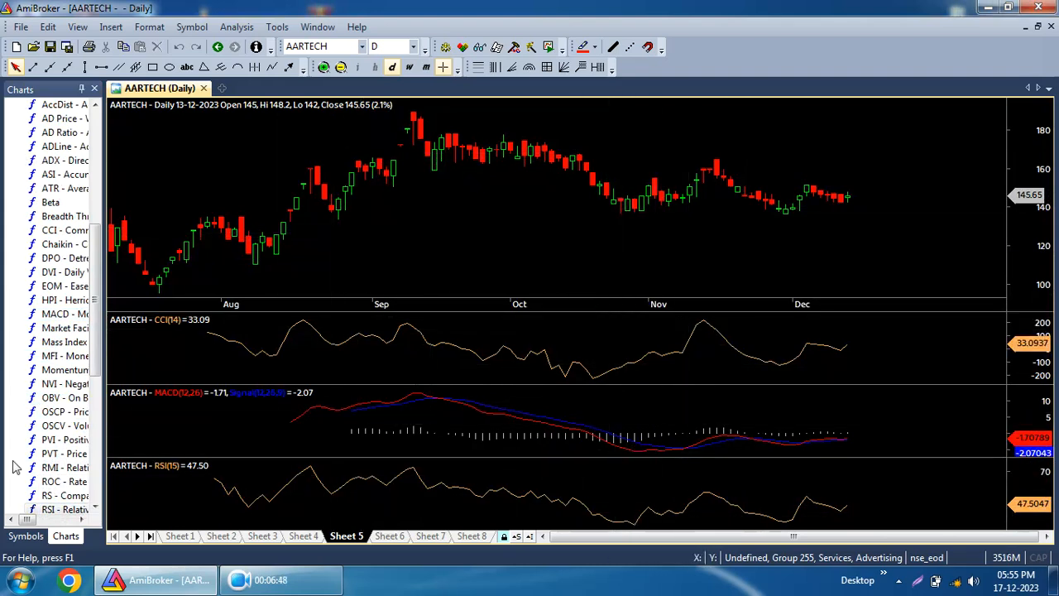
Add the MFI indicator as a new pane, then close it.
double_click(58, 355)
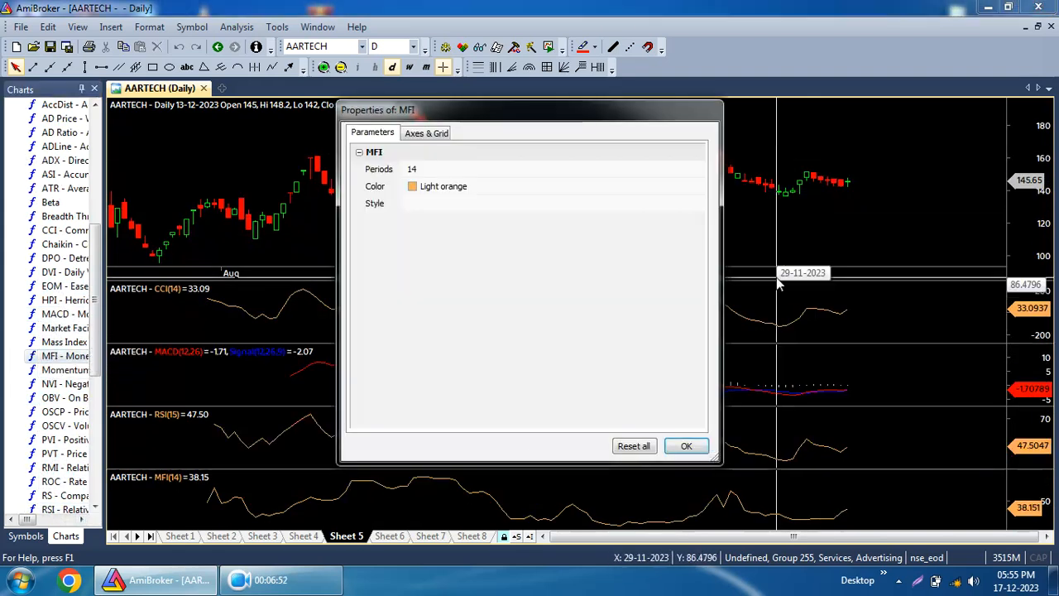
click(686, 447)
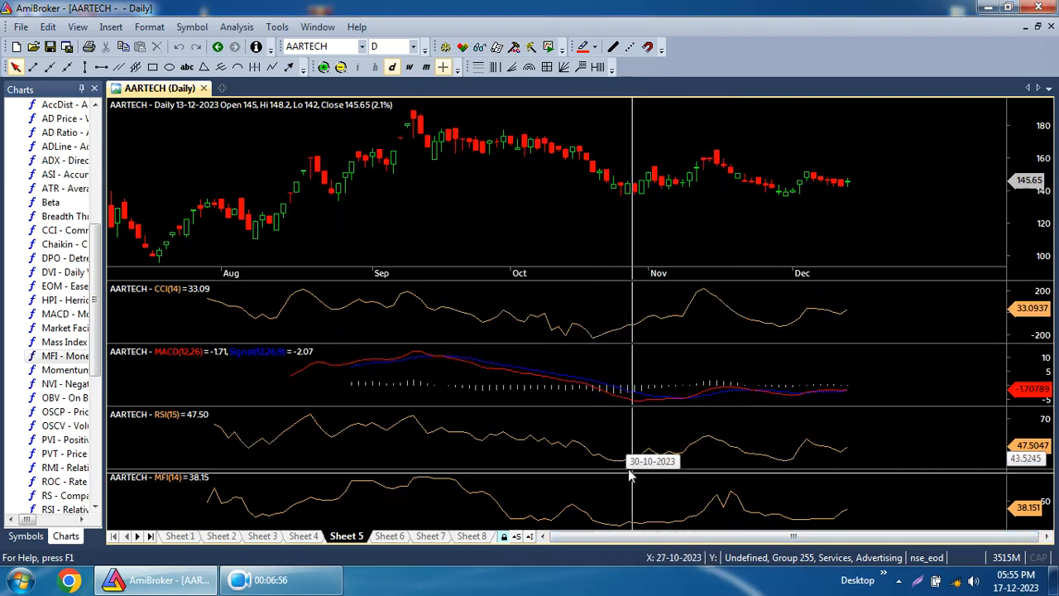
right_click(630, 501)
click(649, 483)
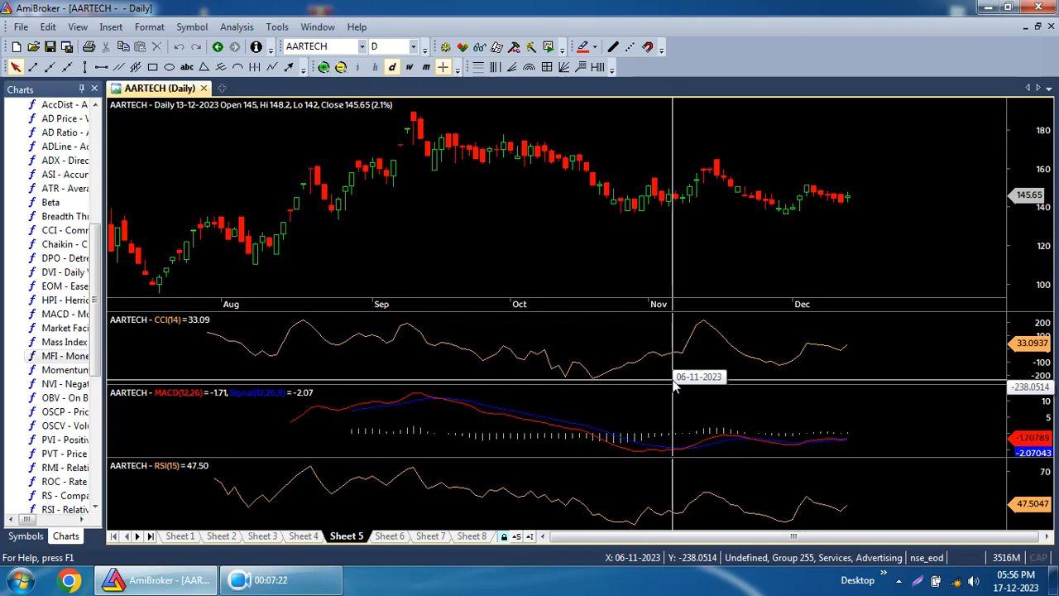
Close the RSI, MACD and CCI indicator panes, leaving only the price chart.
mouse_move(601, 359)
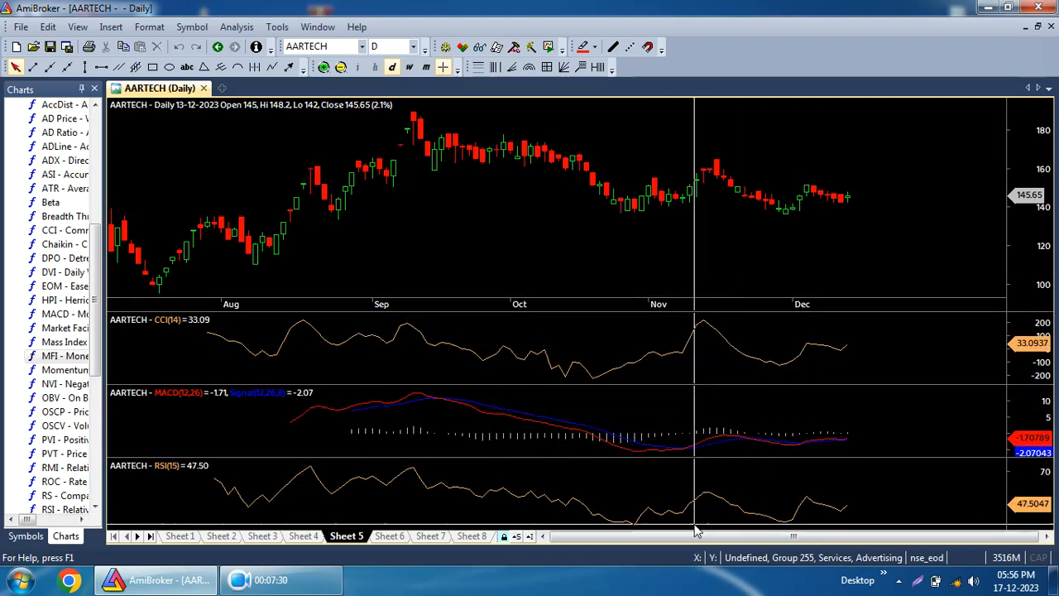
right_click(603, 510)
click(629, 484)
right_click(604, 495)
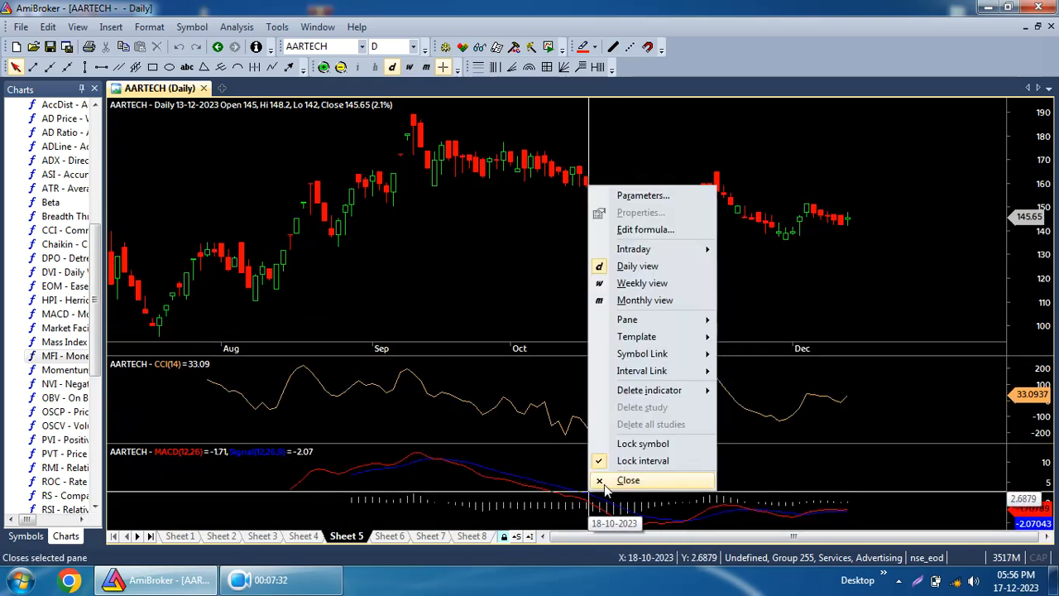
click(629, 480)
right_click(530, 476)
click(570, 463)
Switch to the symbol list and view the charts of several symbols down to ABFRL.
click(26, 535)
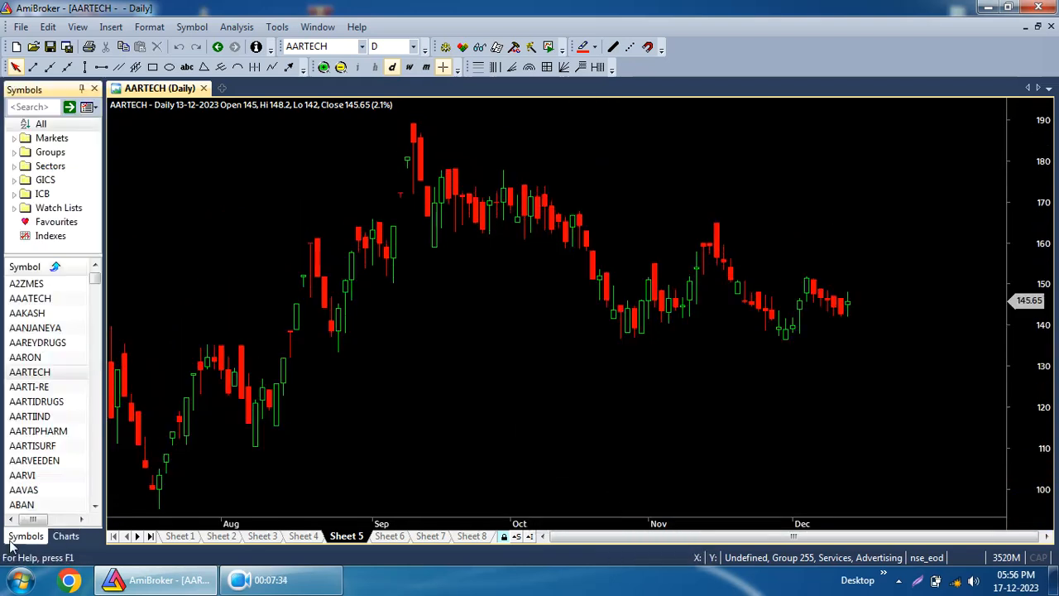
click(29, 387)
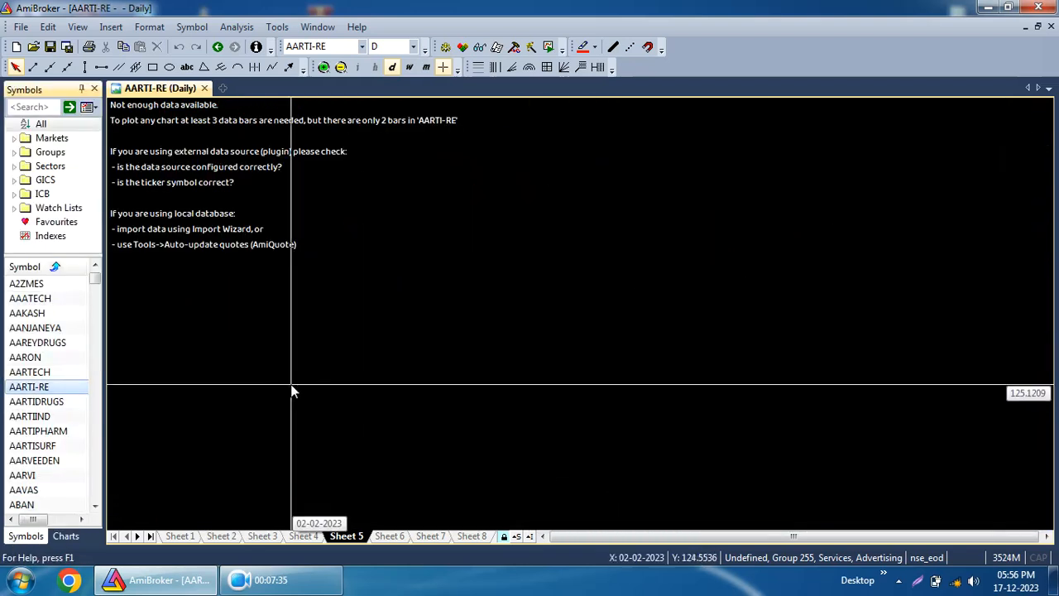
click(32, 445)
click(50, 463)
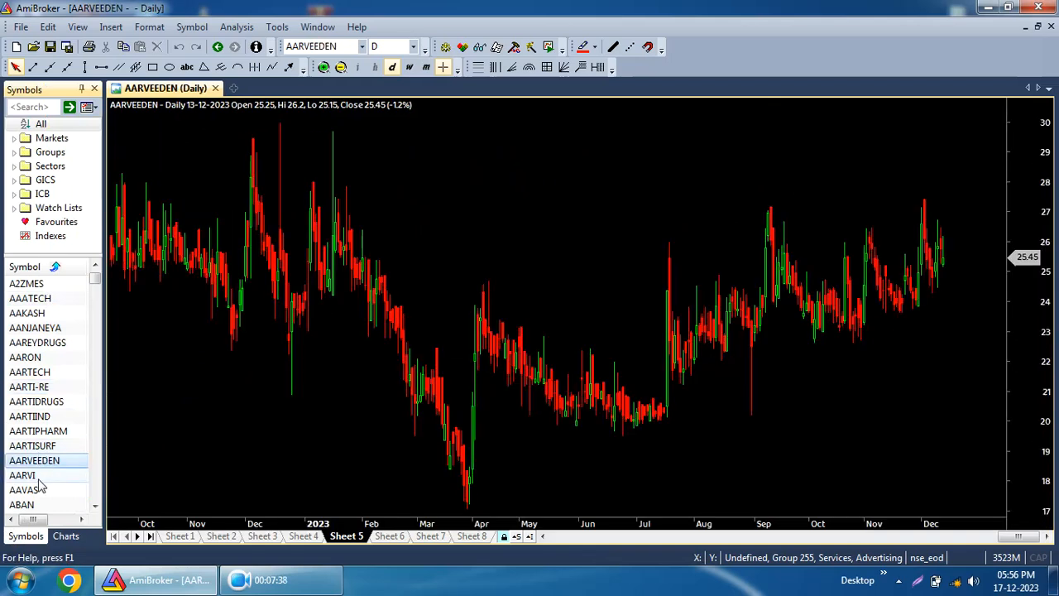
scroll(39, 485, down, 3)
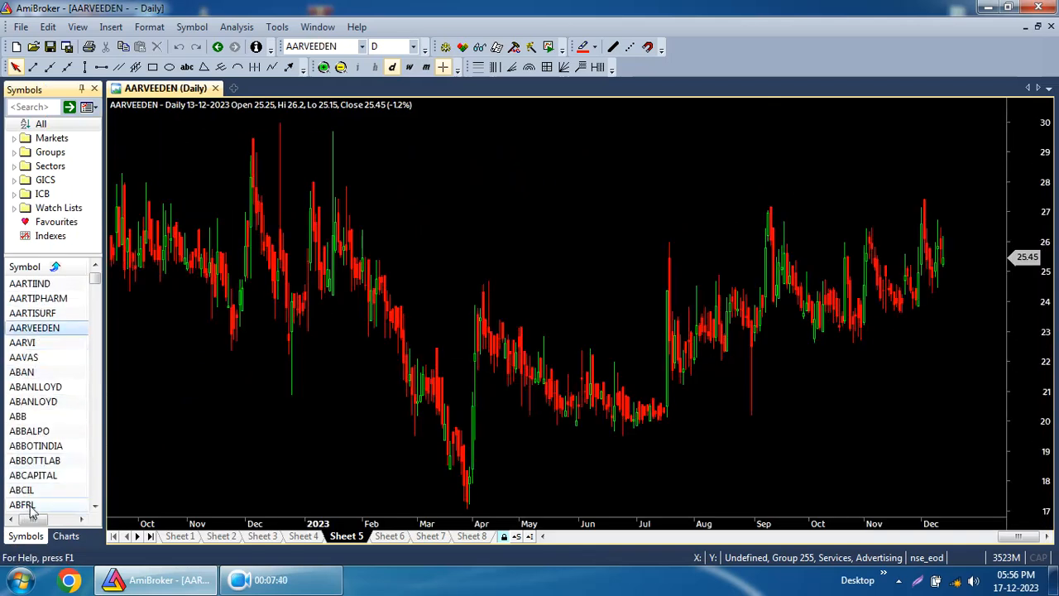
click(24, 505)
Zoom out the ABFRL chart twice and try choosing the Yearly chart interval.
click(339, 69)
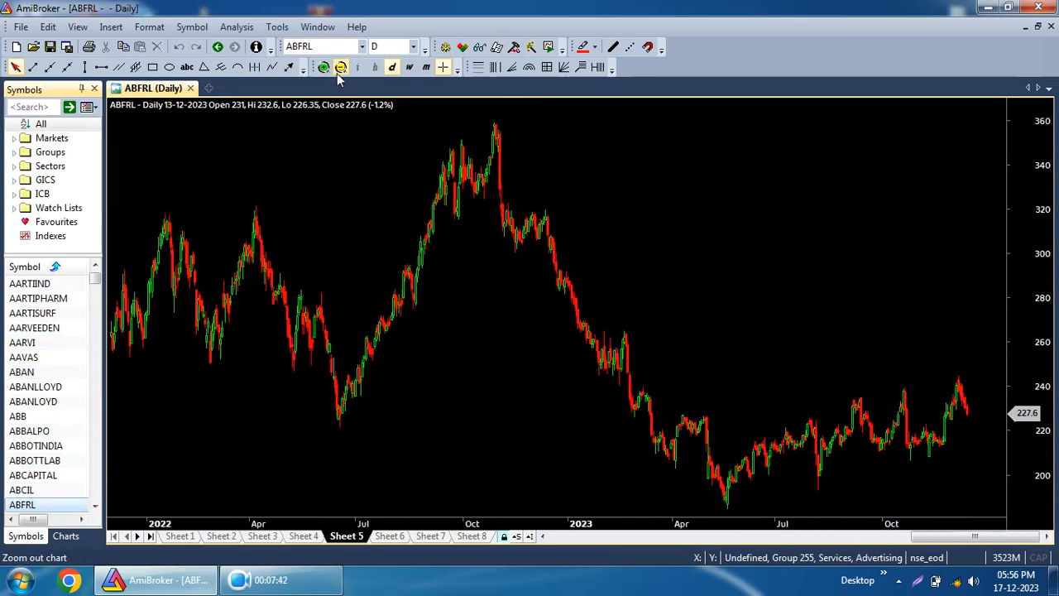
click(338, 70)
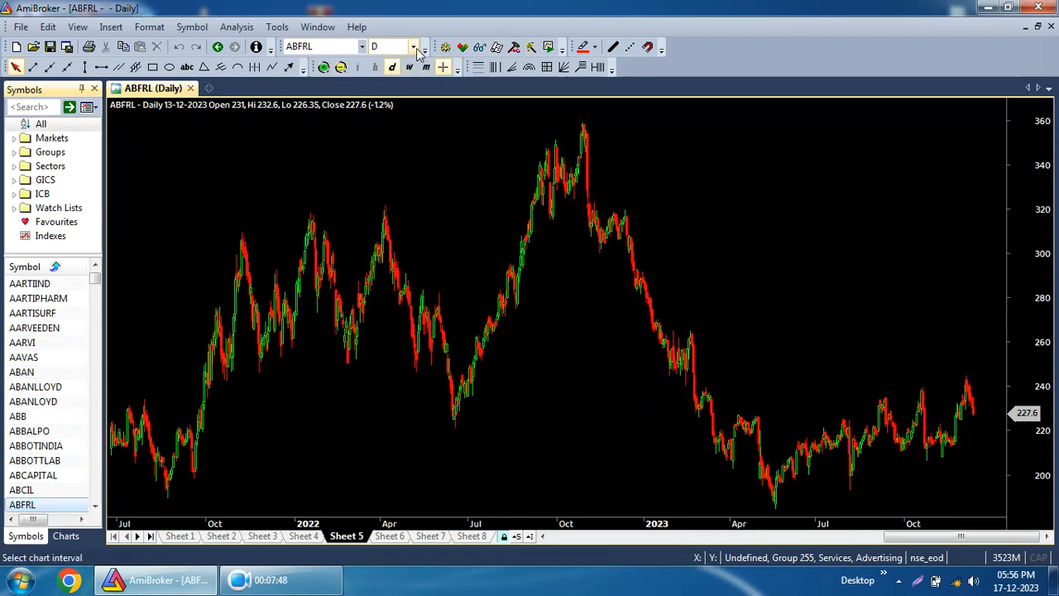
click(414, 47)
scroll(410, 159, up, 2)
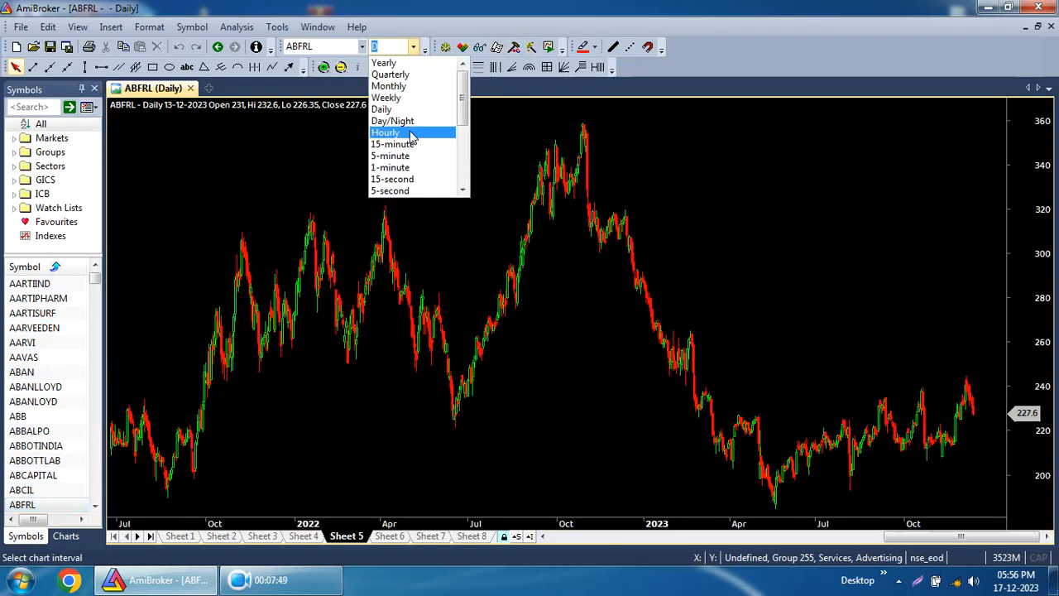
click(389, 61)
Step back through the symbol list to ABBOTTLAB.
key(Page_Up)
key(Page_Up)
key(Page_Up)
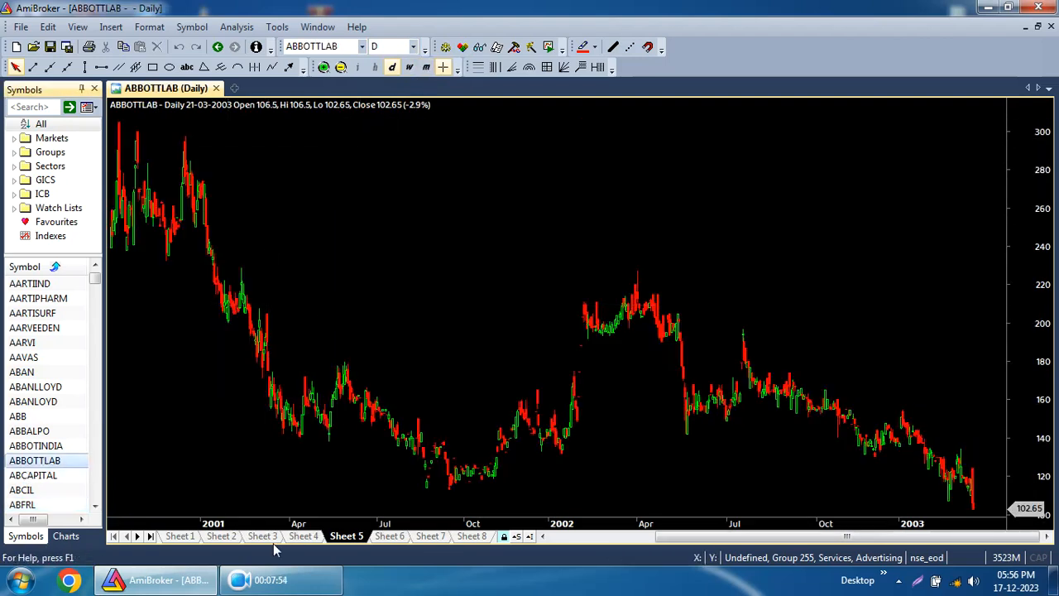
Open a new blank chart window.
click(235, 88)
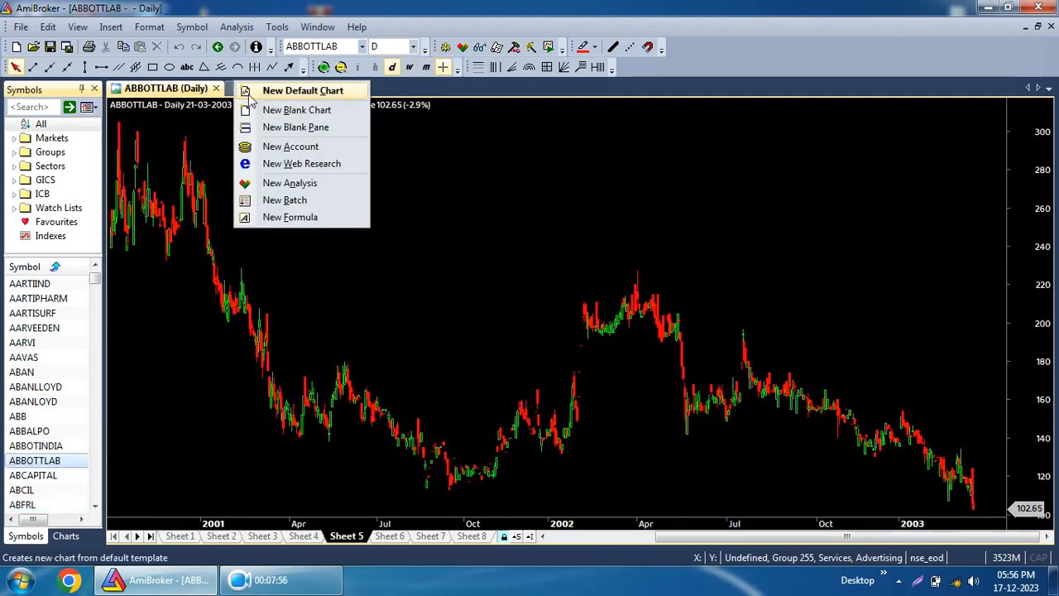
click(255, 111)
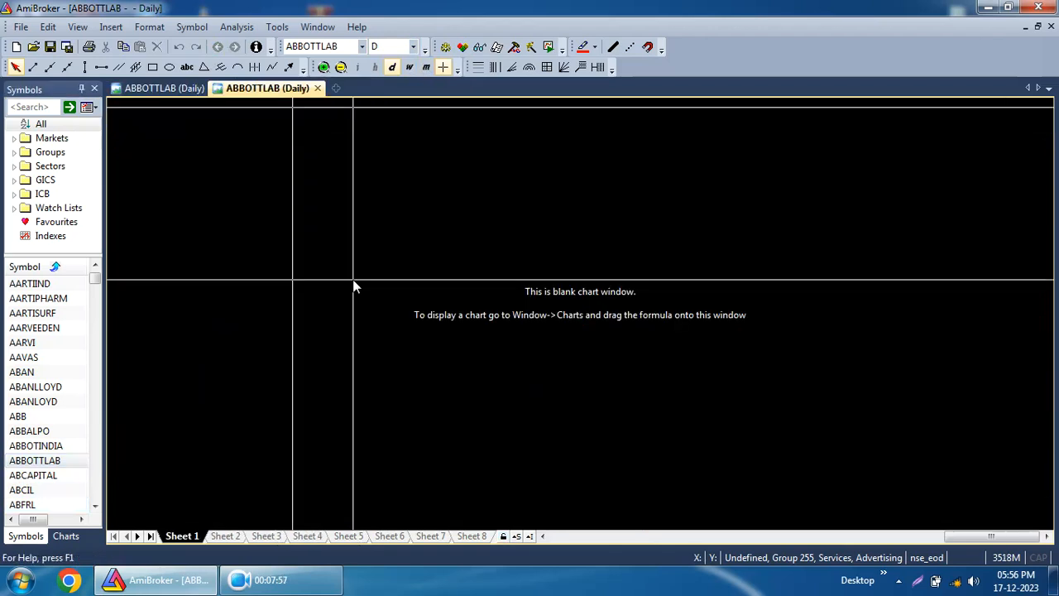
Add the Price chart from Basic Charts to the blank chart window, keeping a single pane.
click(65, 536)
scroll(73, 166, up, 6)
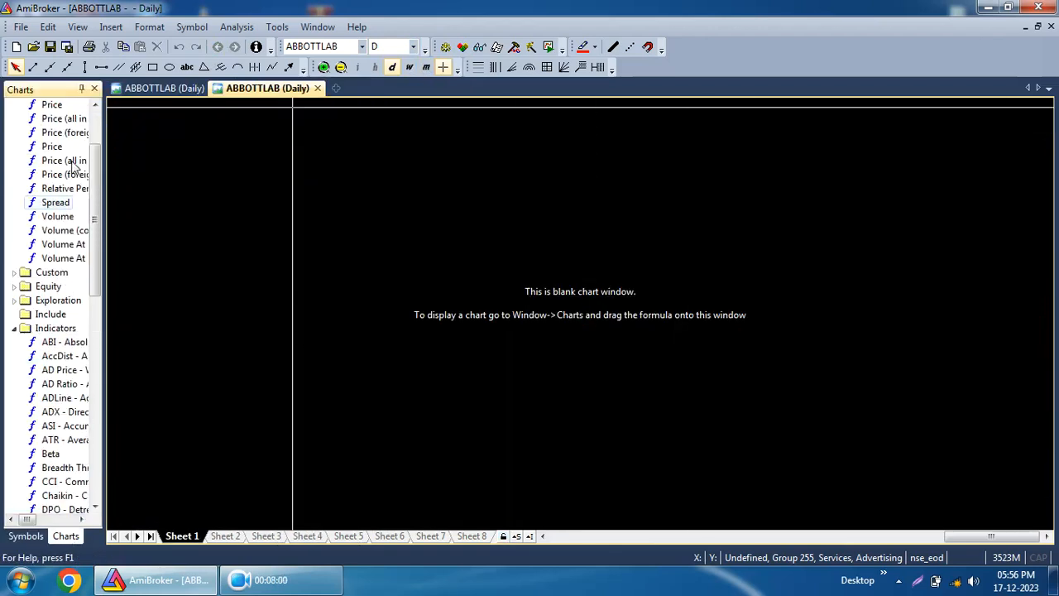
scroll(72, 167, up, 1)
double_click(51, 189)
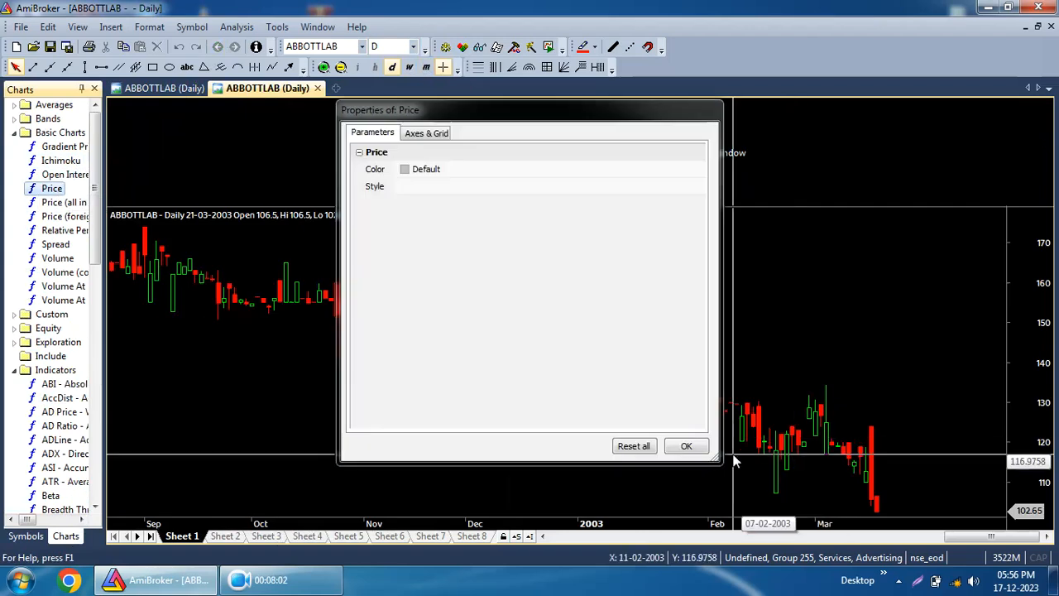
right_click(648, 137)
click(688, 429)
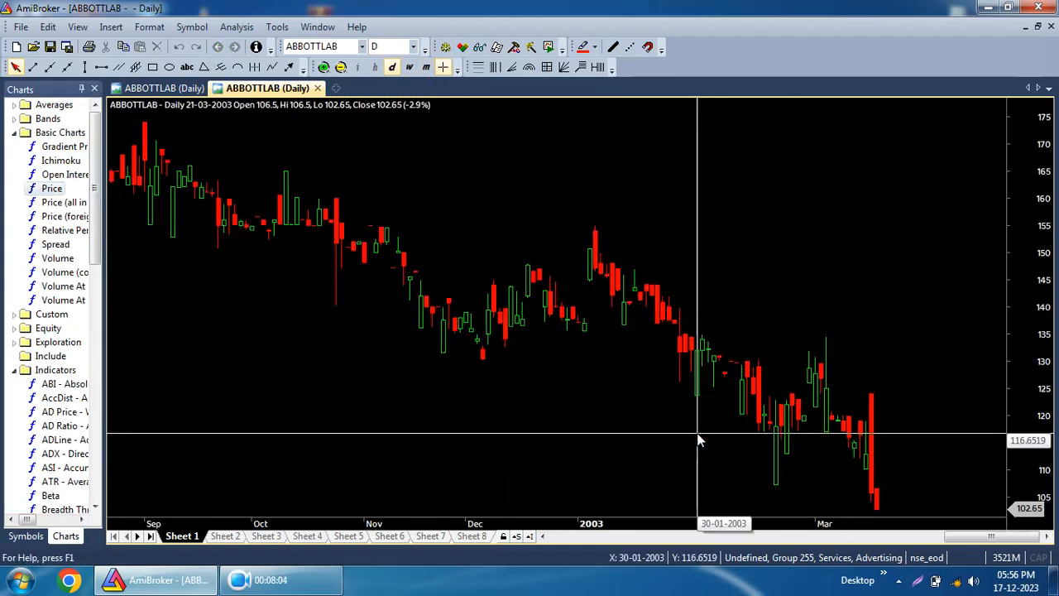
Show ABFRL in the new chart and switch it to the monthly view.
click(17, 534)
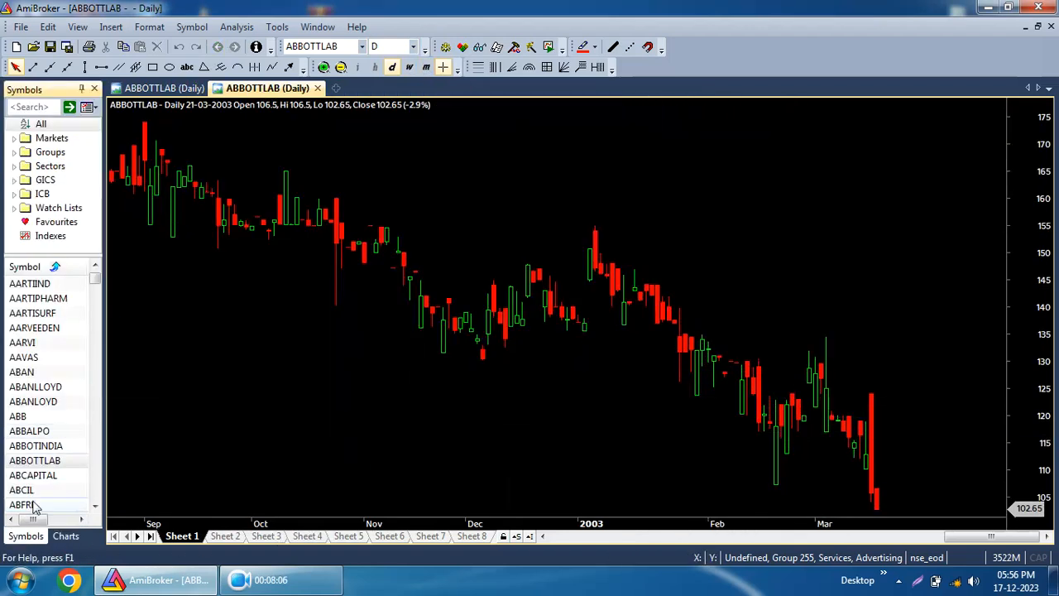
click(33, 505)
click(426, 67)
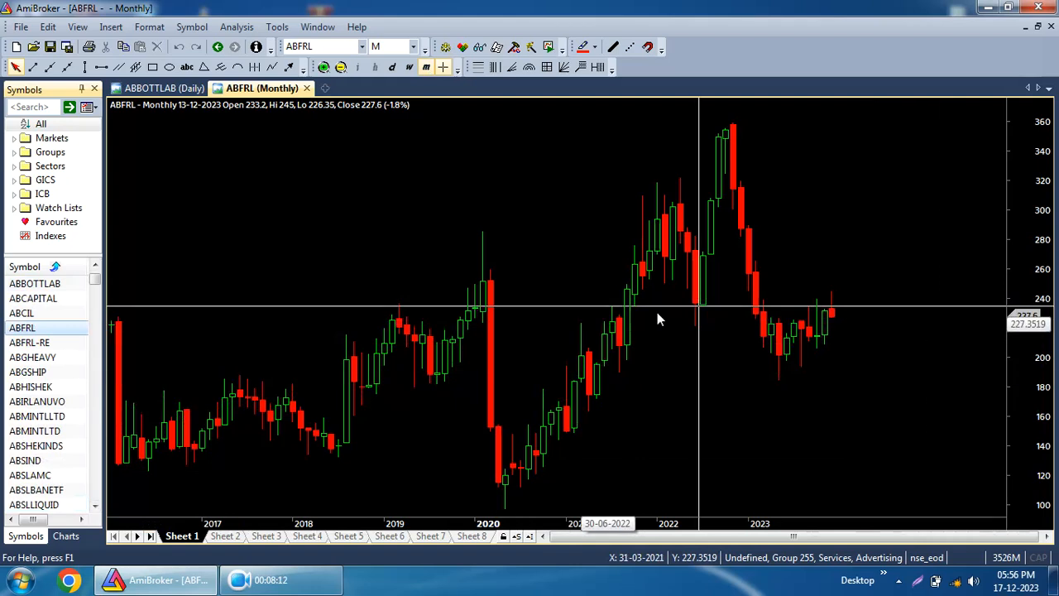
Switch the ABFRL chart back to the daily view and save the database.
click(392, 67)
click(340, 67)
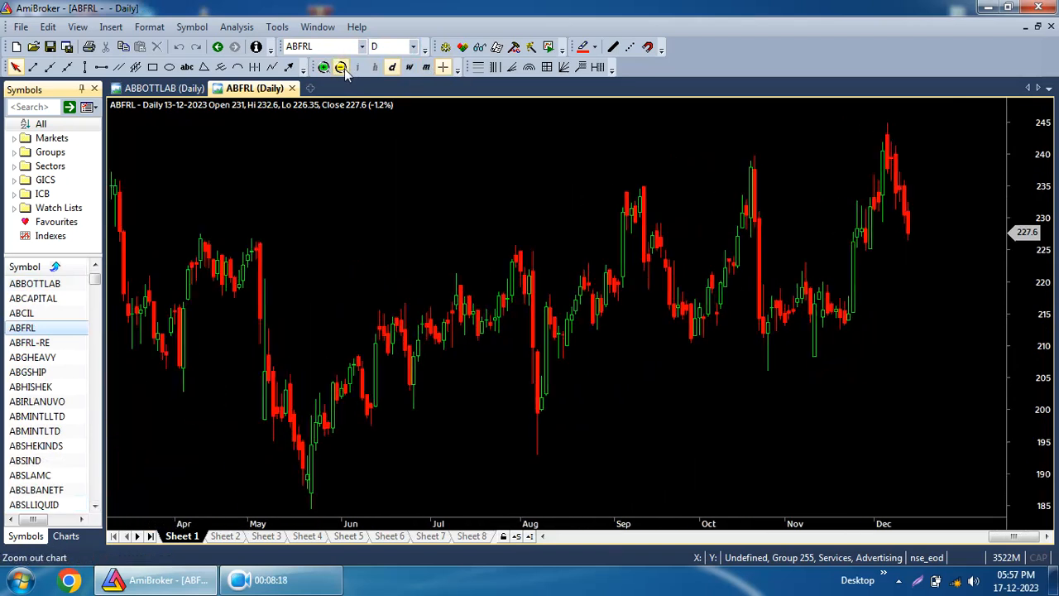
click(67, 47)
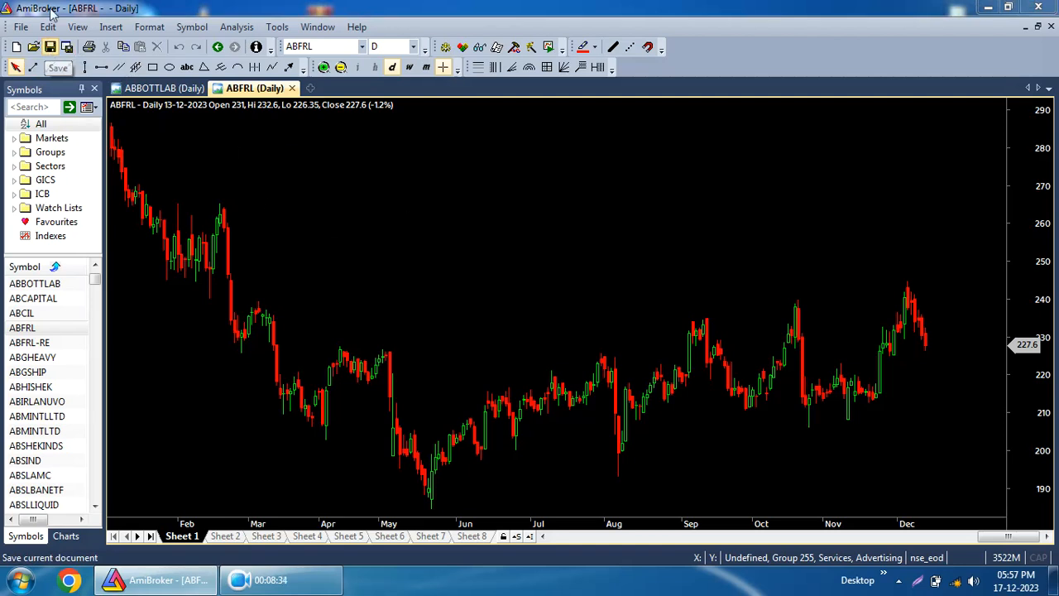
Save all modified files.
click(50, 47)
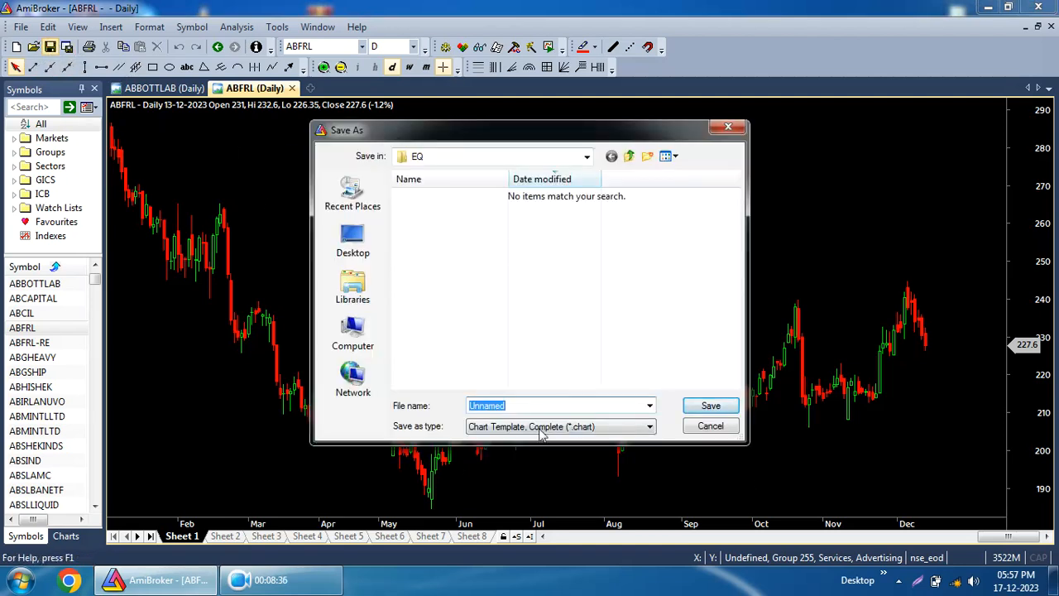
click(709, 427)
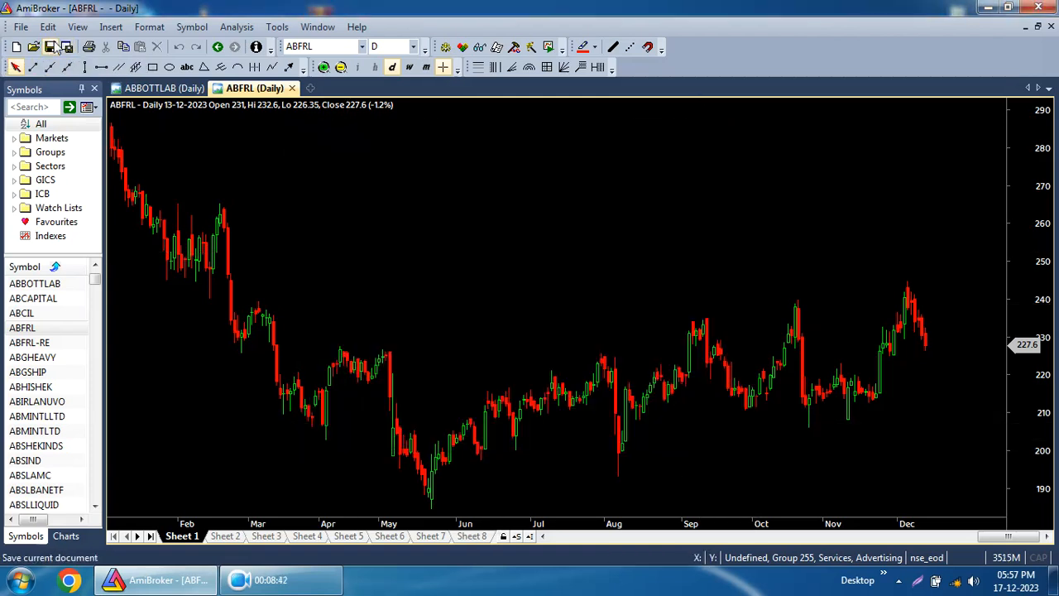
click(22, 27)
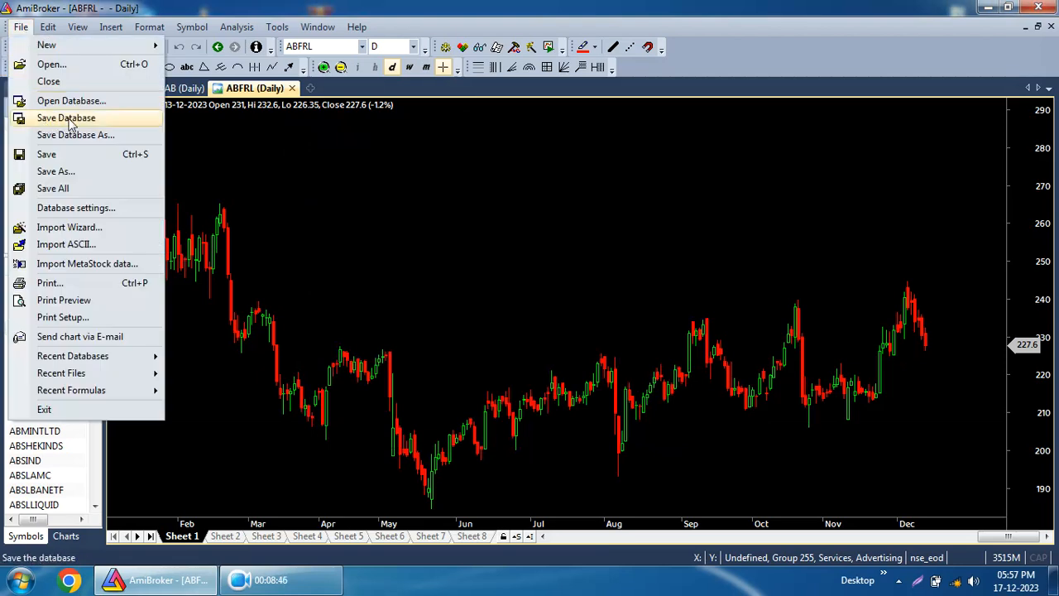
click(64, 192)
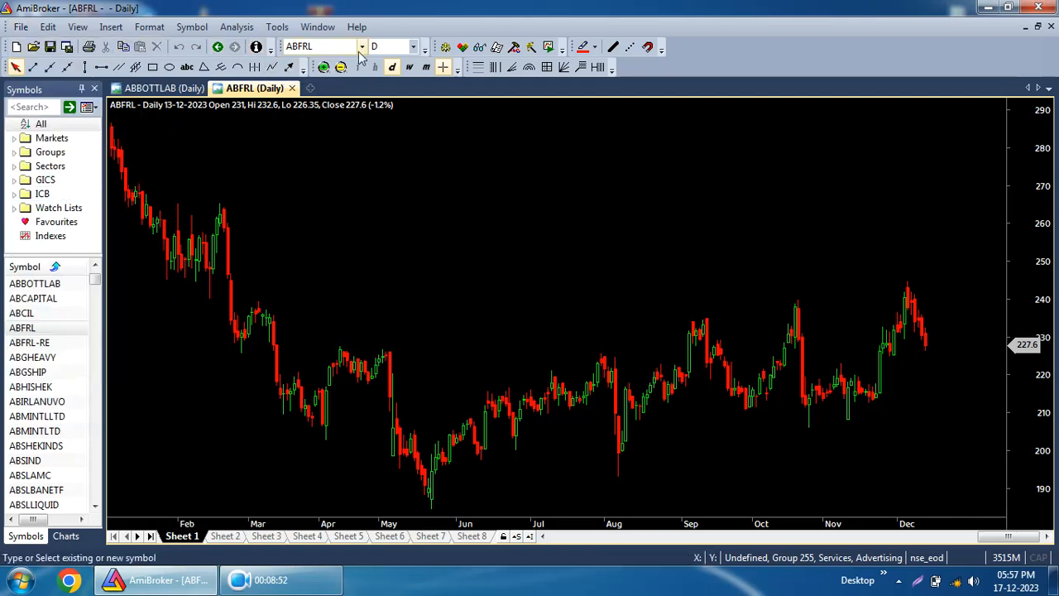
Switch the chart to the ABHISHEK symbol.
click(361, 46)
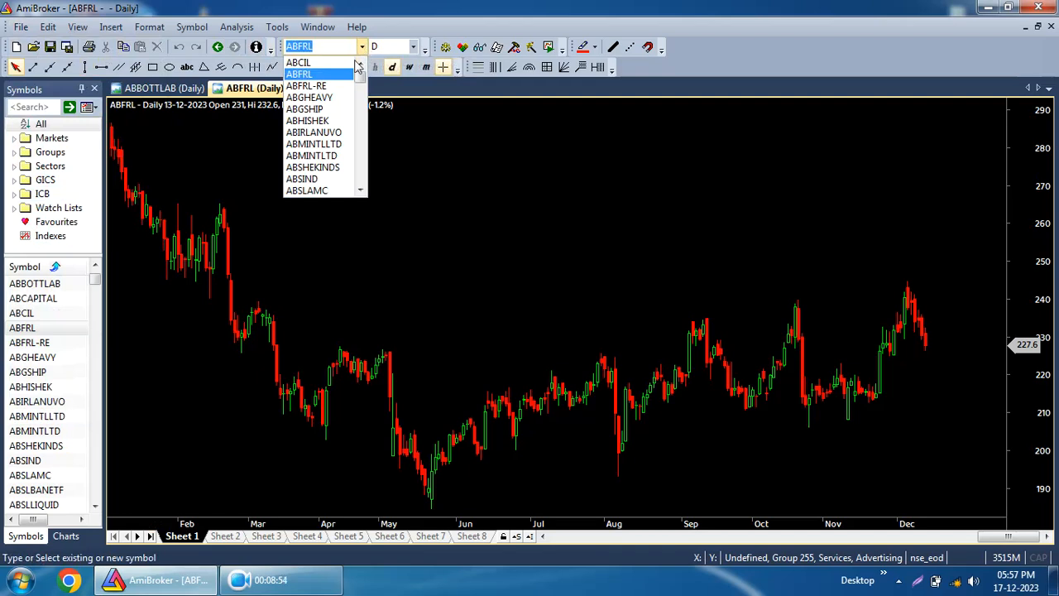
click(340, 121)
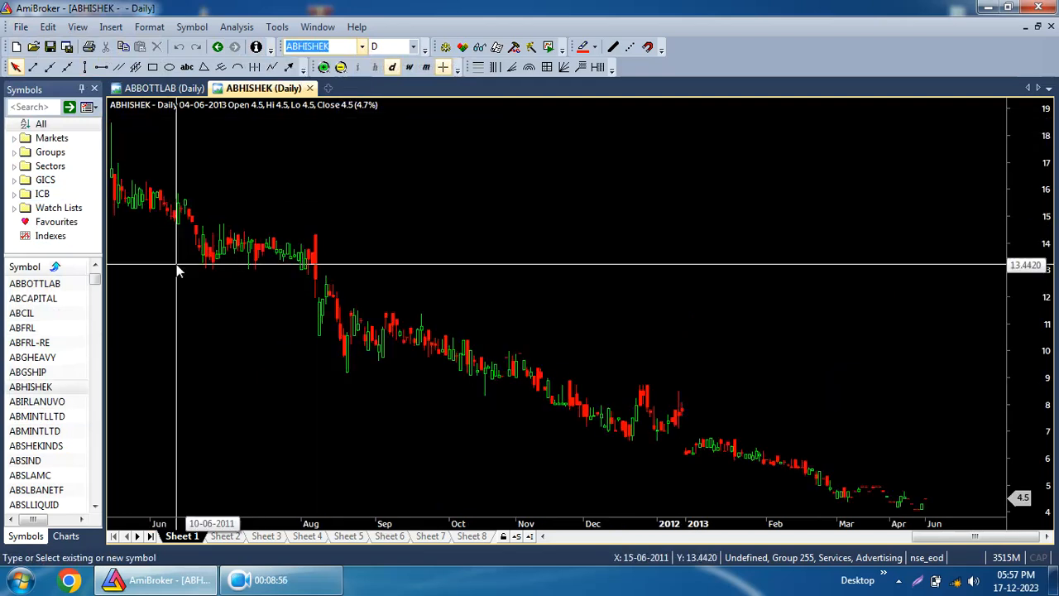
click(19, 389)
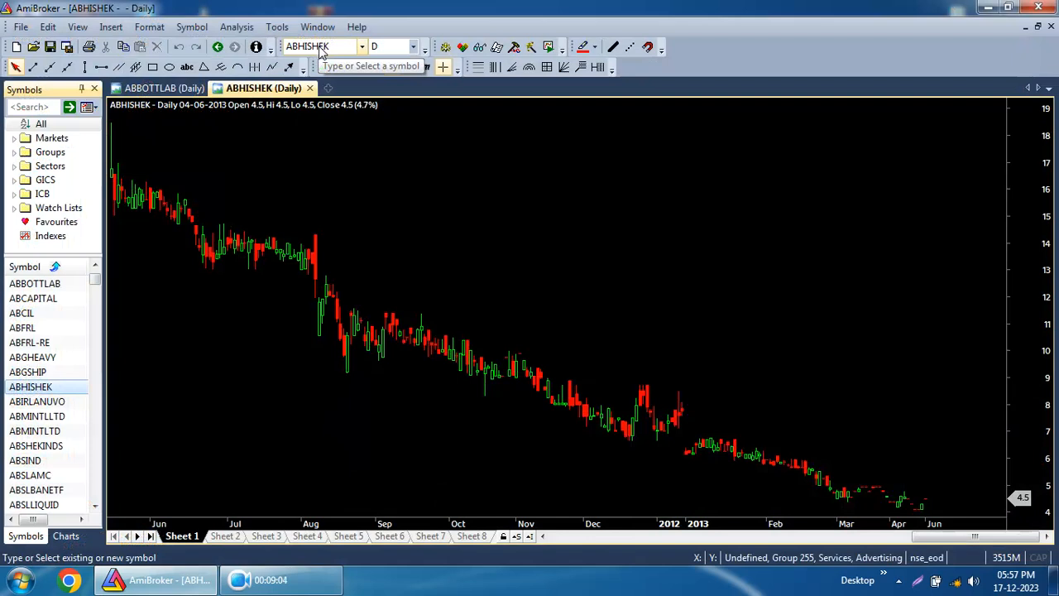
Look up TATASTEEL by entering tatas in the symbol box.
click(321, 50)
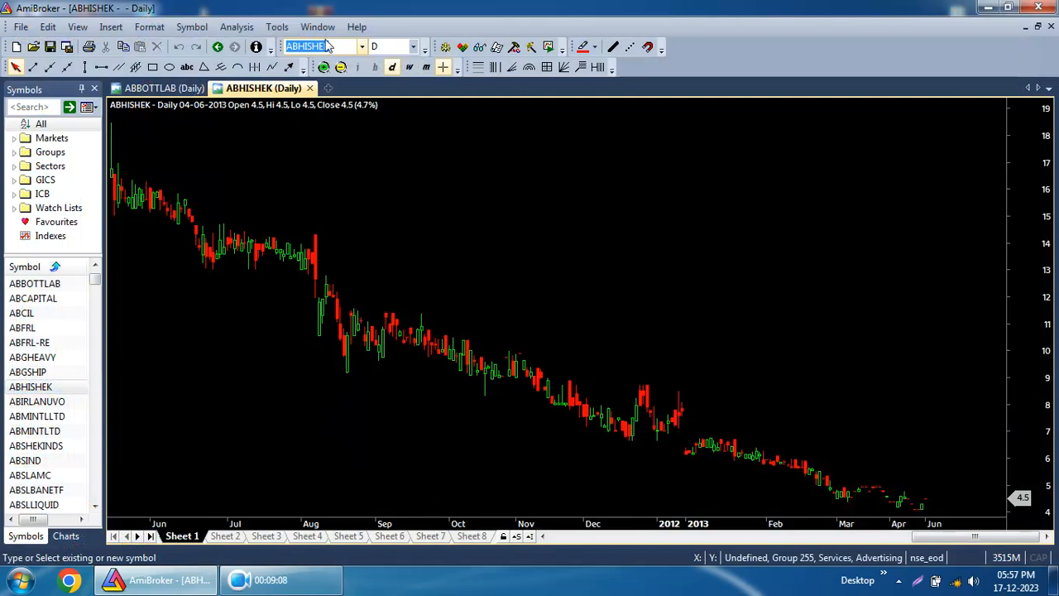
text(ta)
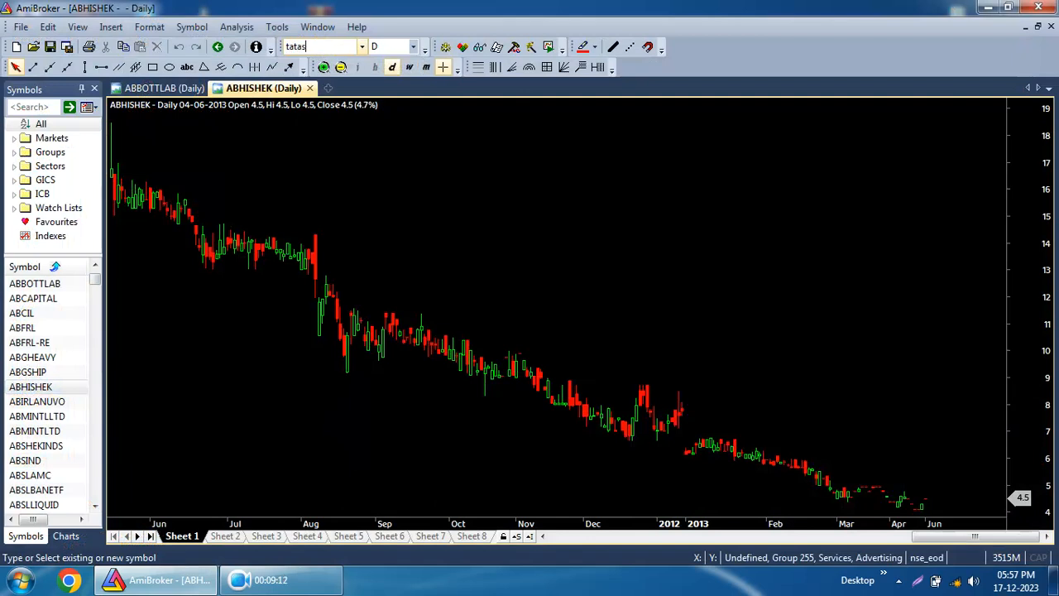
text(tas)
key(Return)
key(Down)
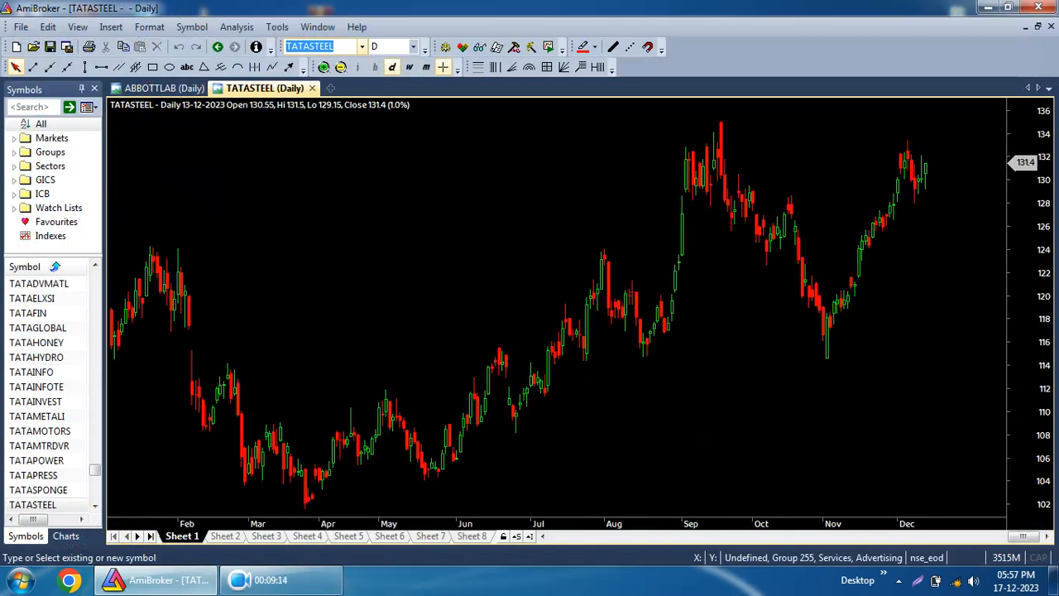
key(Down)
key(Up)
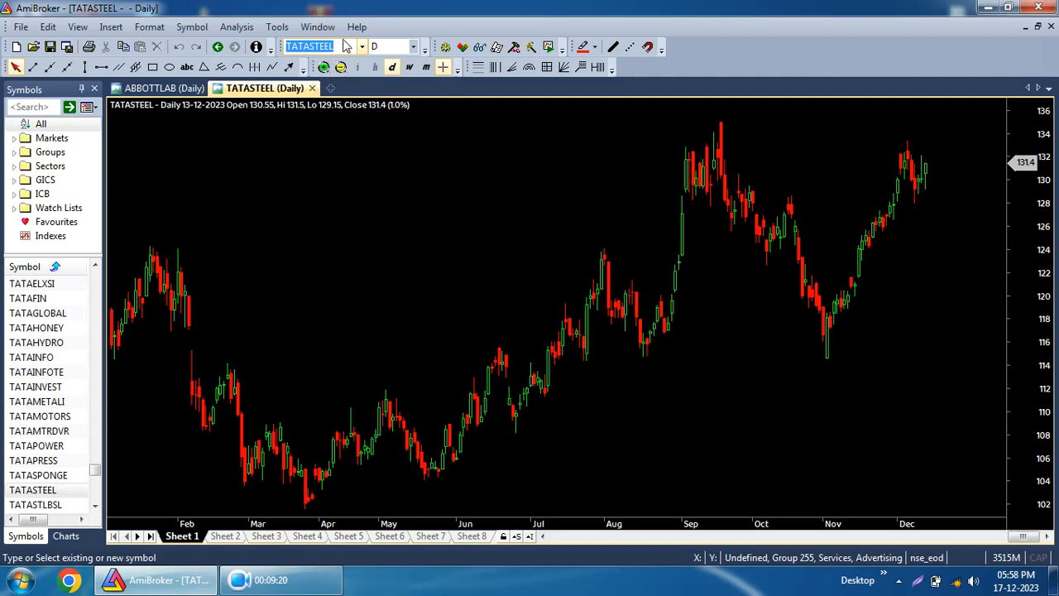
Open the TATAMOTORS chart from the symbol list.
click(60, 314)
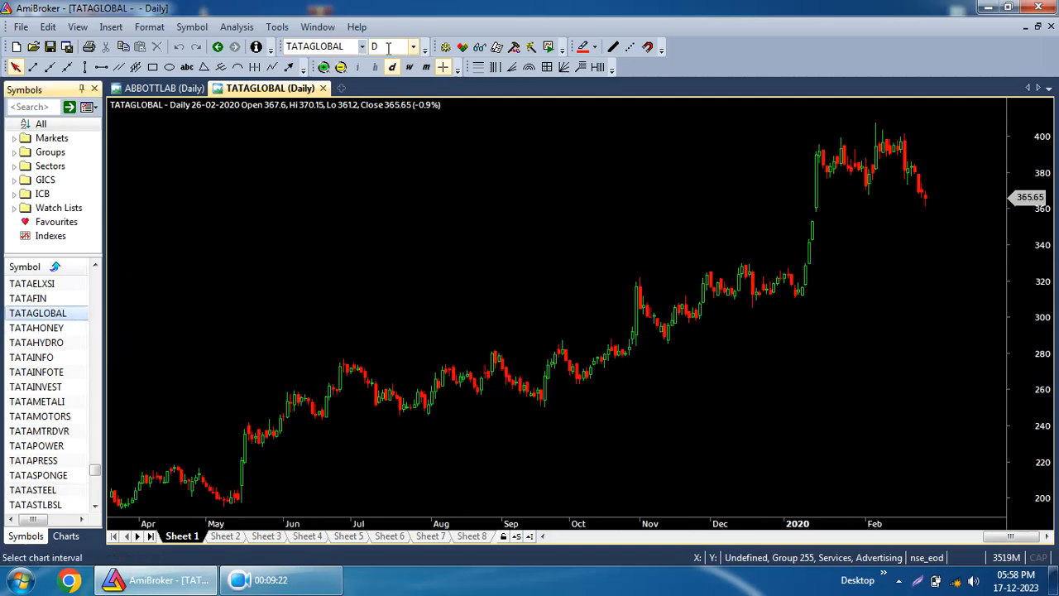
click(362, 46)
click(315, 147)
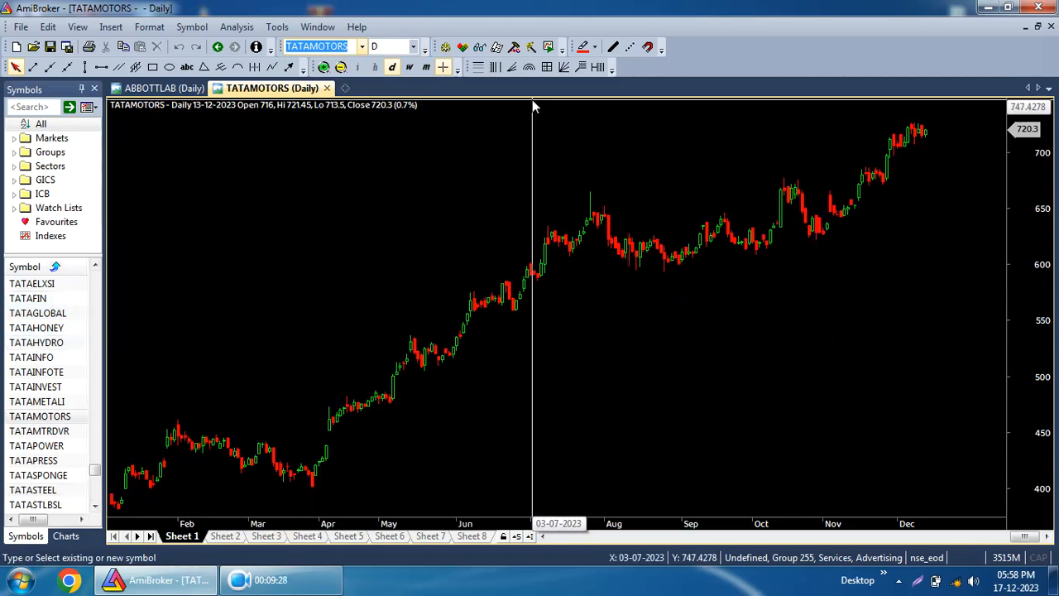
Set the chart interval to Daily, then to Weekly.
click(414, 48)
scroll(422, 77, up, 1)
scroll(422, 77, up, 1)
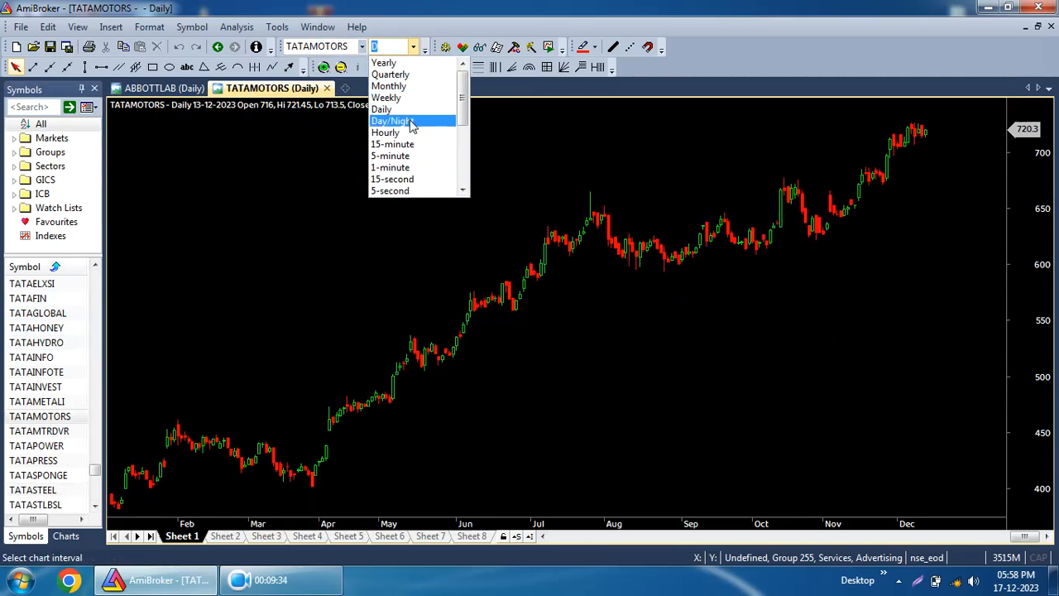
click(413, 116)
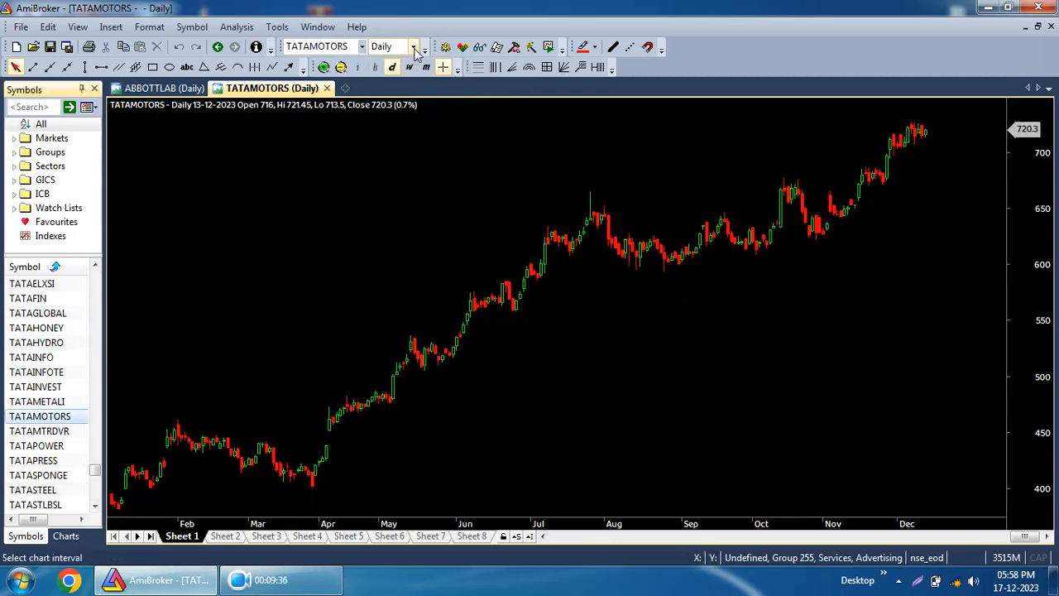
click(415, 49)
click(389, 98)
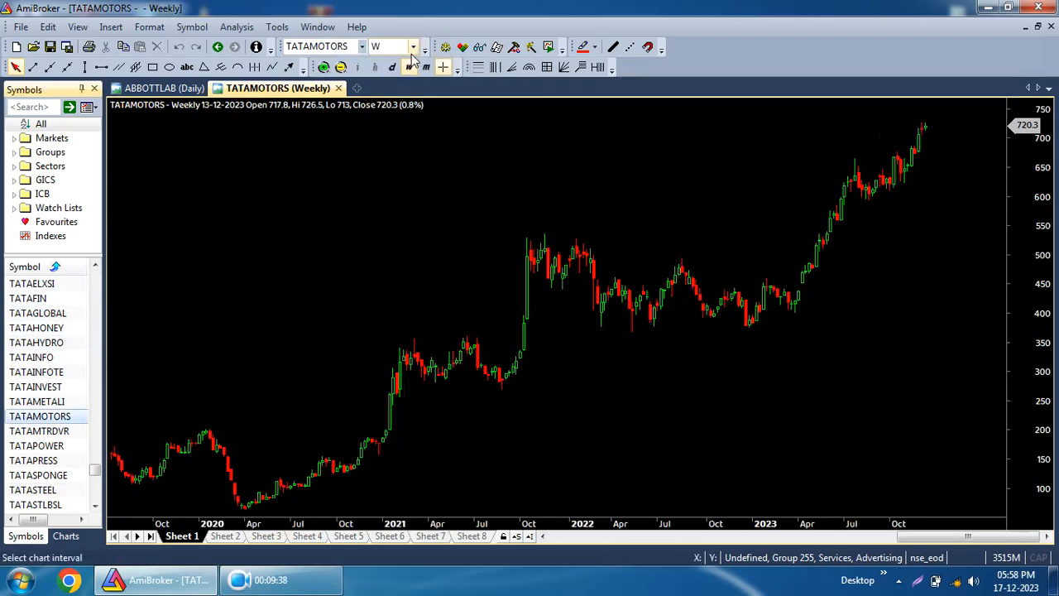
Switch the TATAMOTORS chart to the monthly view, briefly toggling weekly and back to monthly.
click(412, 48)
scroll(408, 91, up, 3)
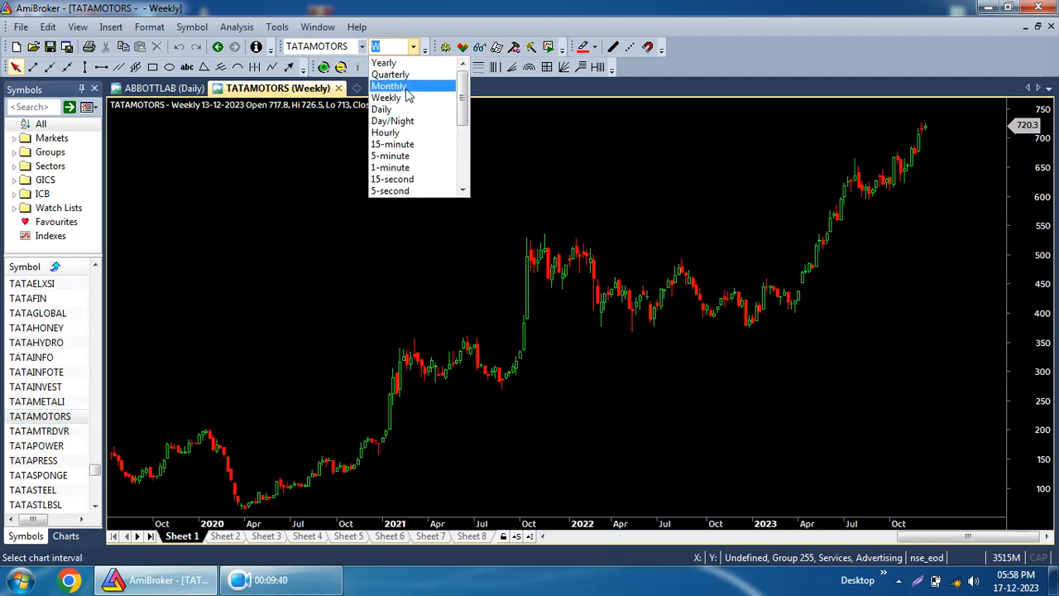
click(406, 89)
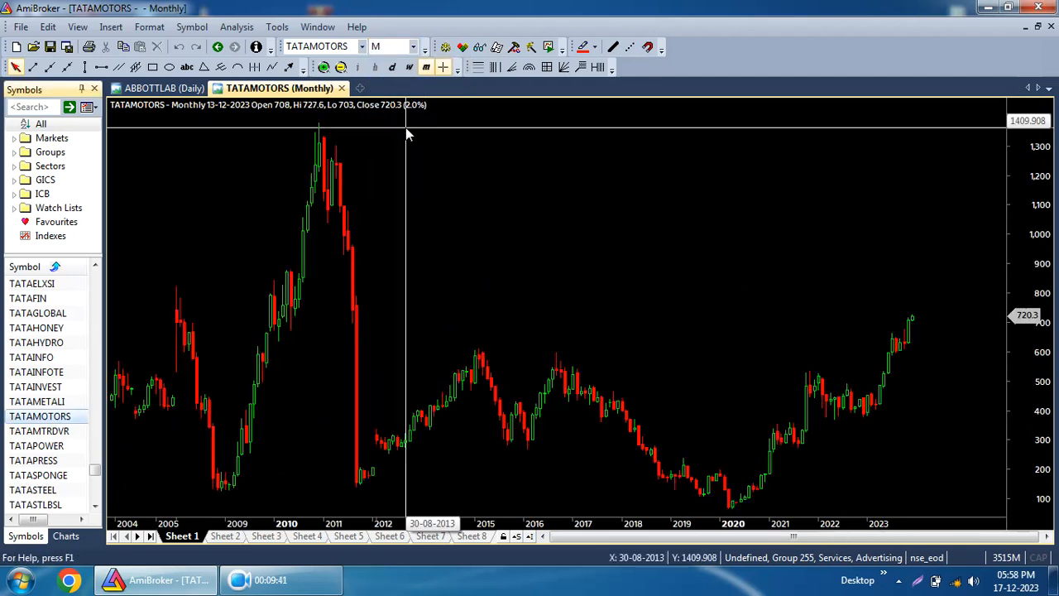
click(407, 70)
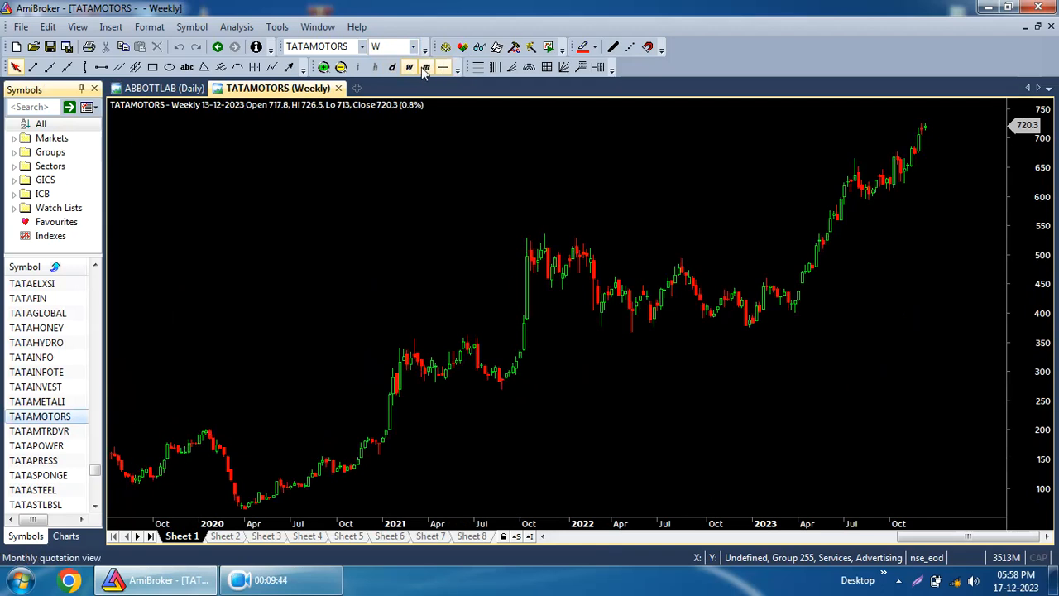
click(426, 68)
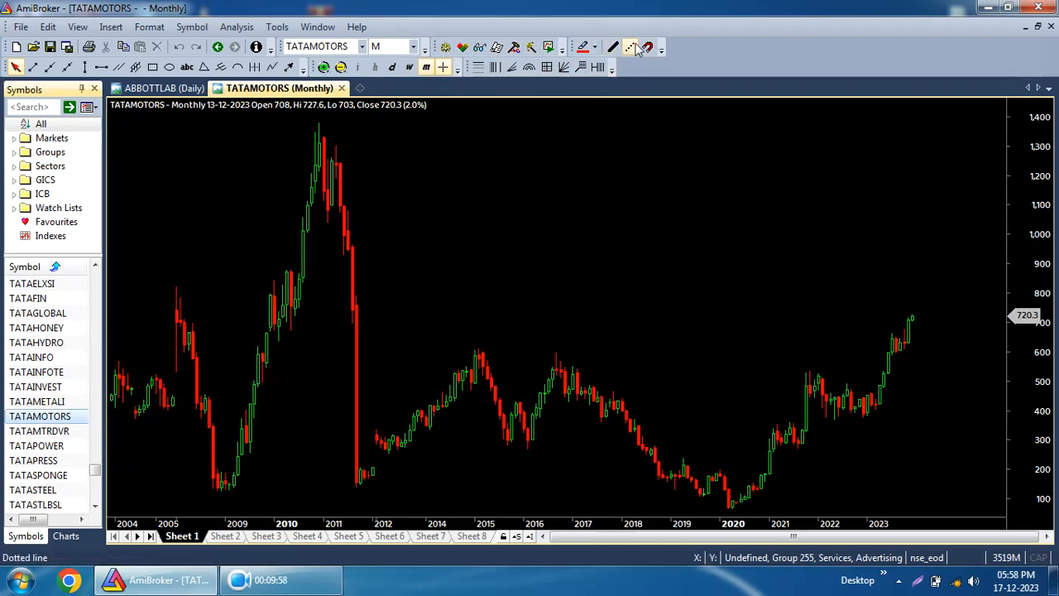
Reposition the drawing toolbar and draw a downward trend line from about 2014 to 2022 near 1,150–1,000.
drag(567, 49, 622, 66)
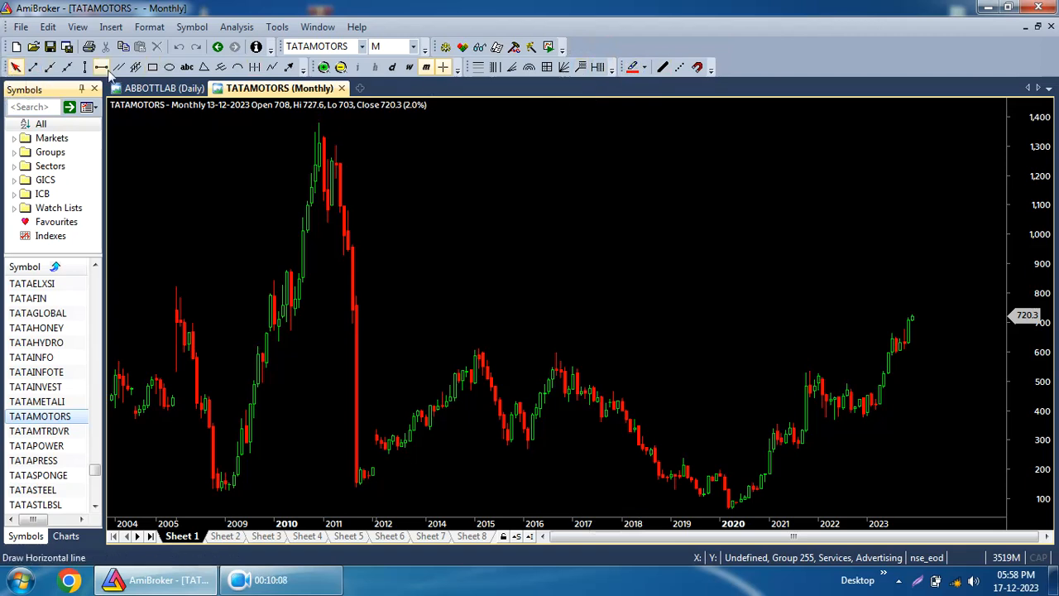
click(32, 68)
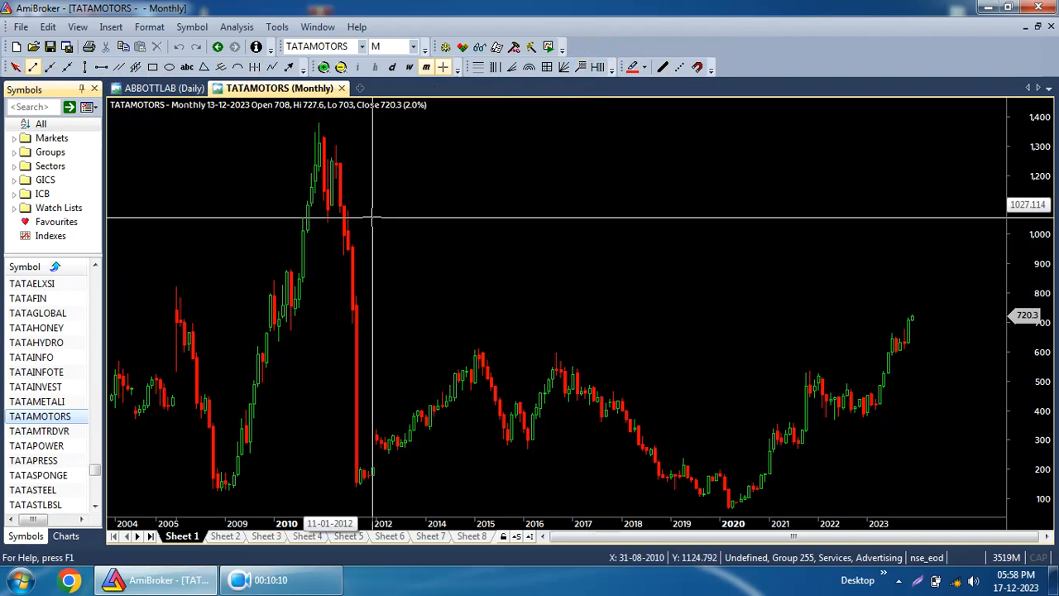
drag(455, 189, 842, 239)
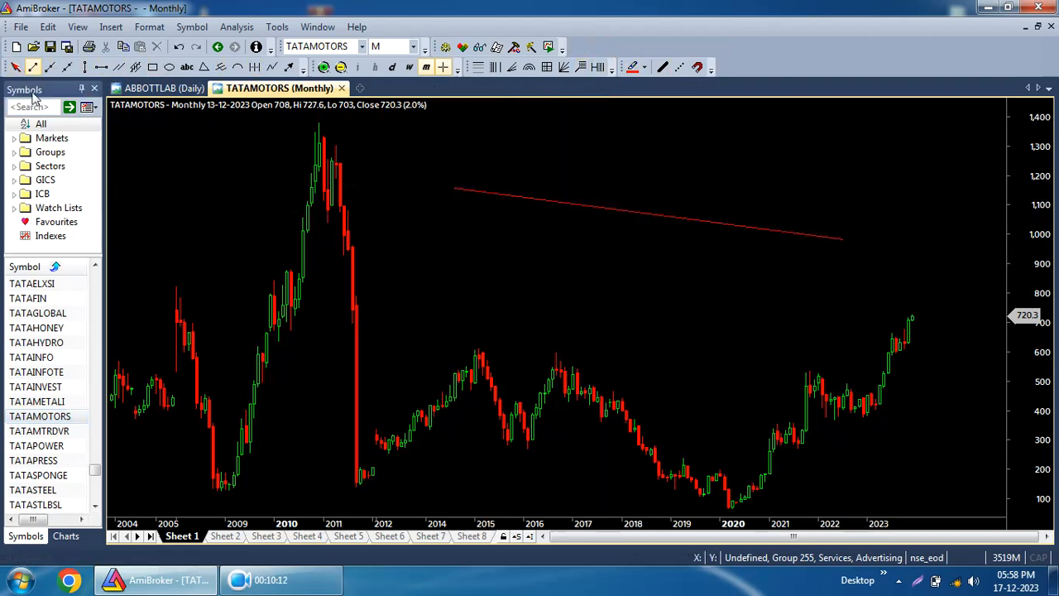
Draw a second, roughly parallel downward trend line just below the first, ending about 800.
drag(434, 224, 875, 292)
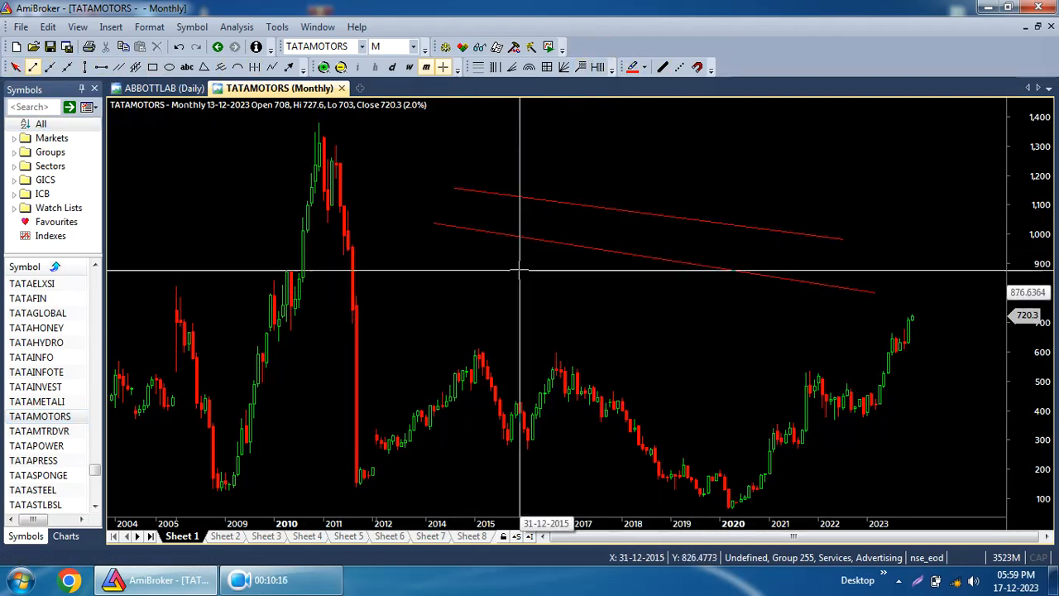
mouse_move(505, 317)
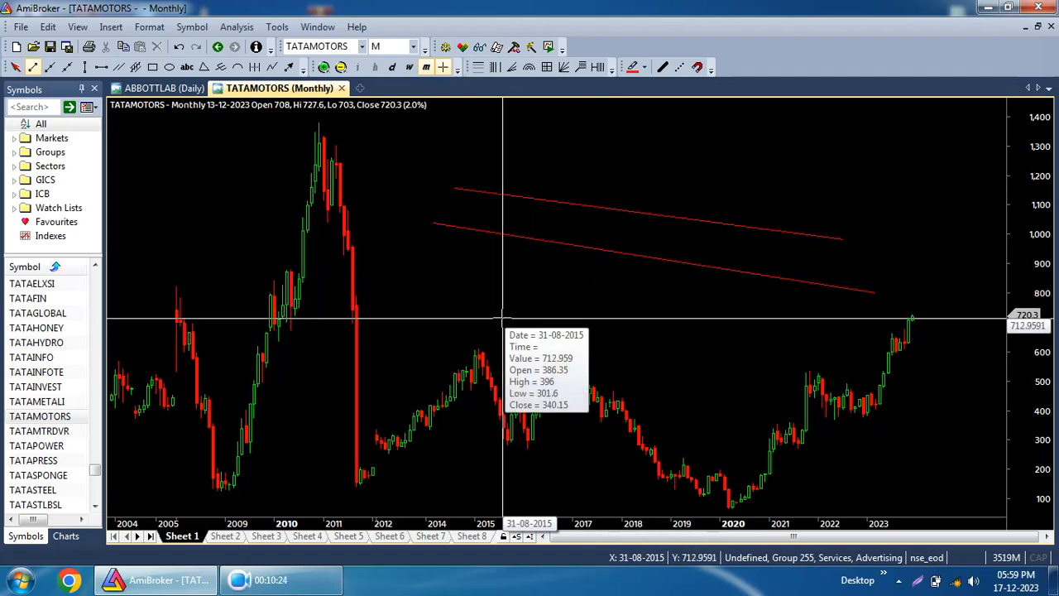
mouse_move(594, 280)
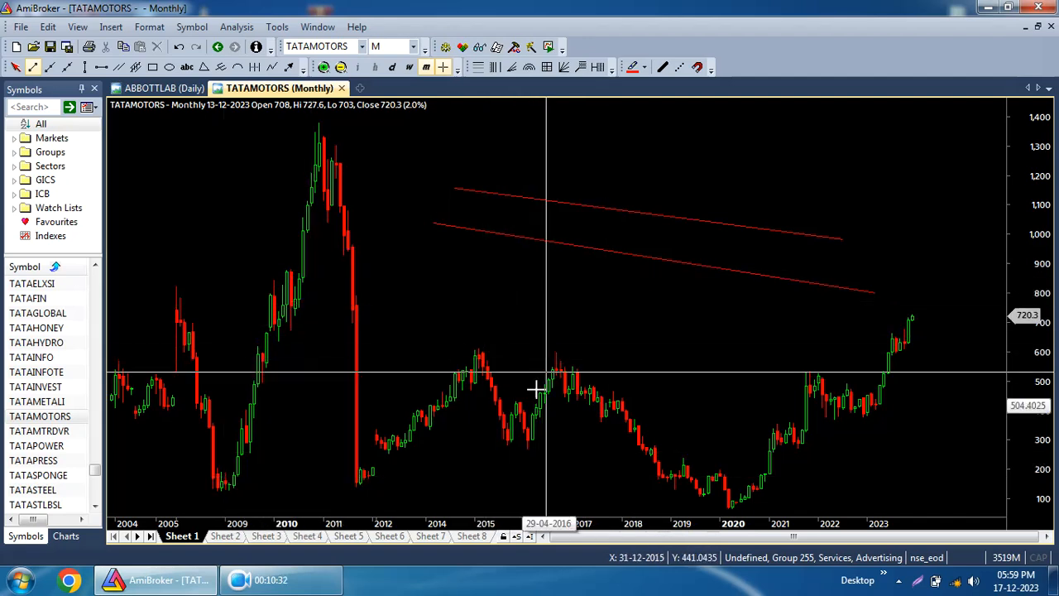
Draw a trend line across the 2015 and 2017 highs past 2023, plus a third sloping line below the second.
drag(463, 342, 927, 384)
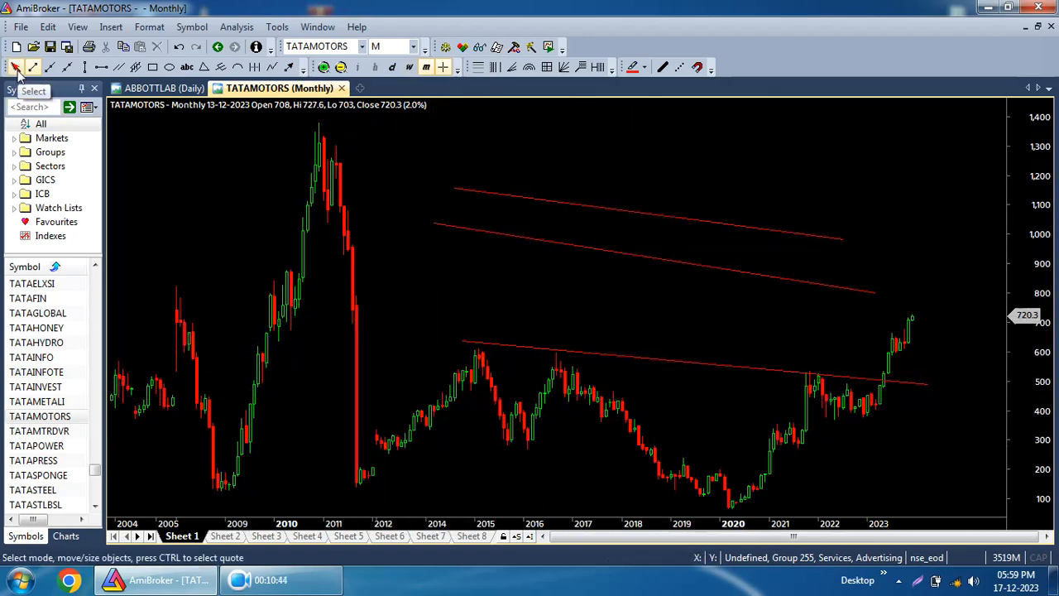
drag(429, 255, 761, 325)
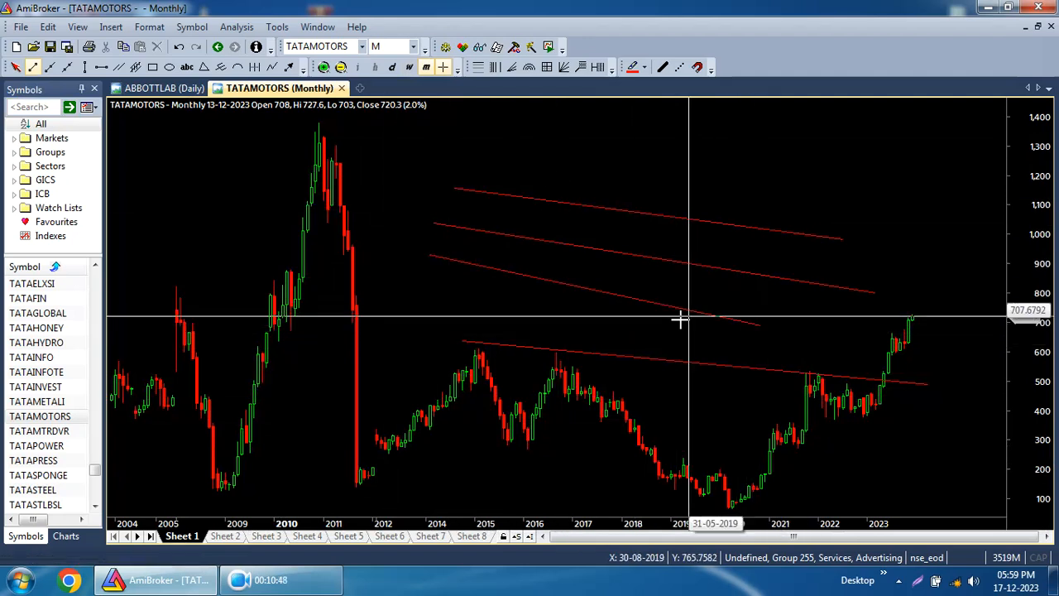
Select the third sloping trend line and change its style to thick, then dotted.
click(16, 67)
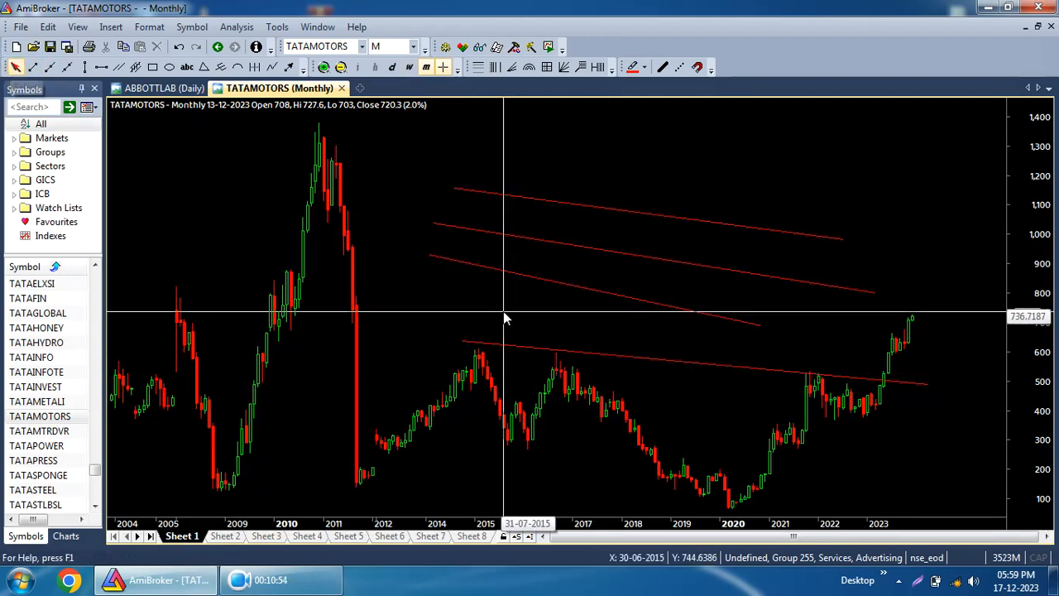
click(525, 276)
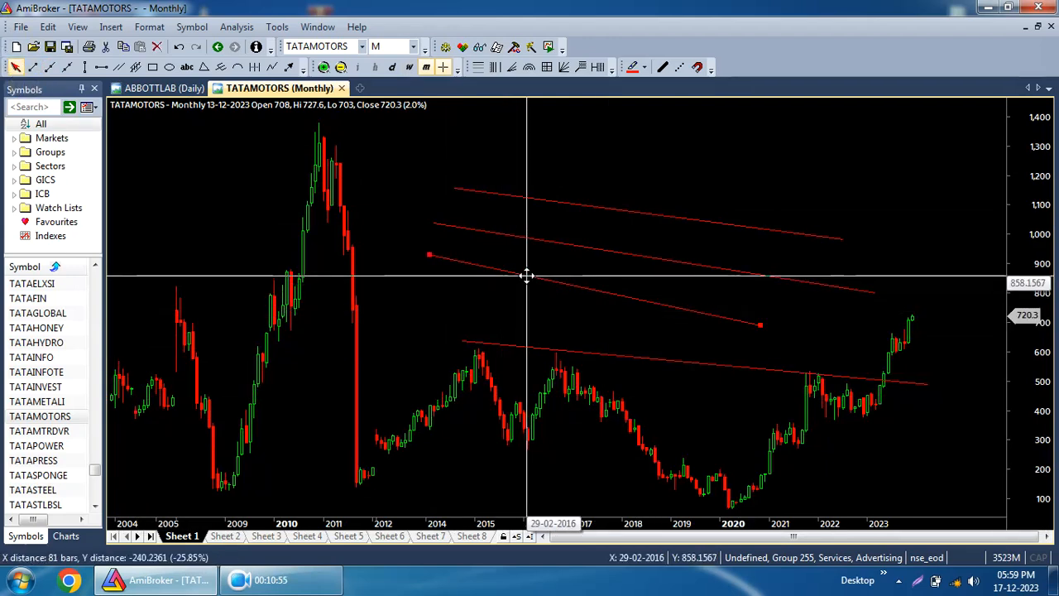
click(662, 68)
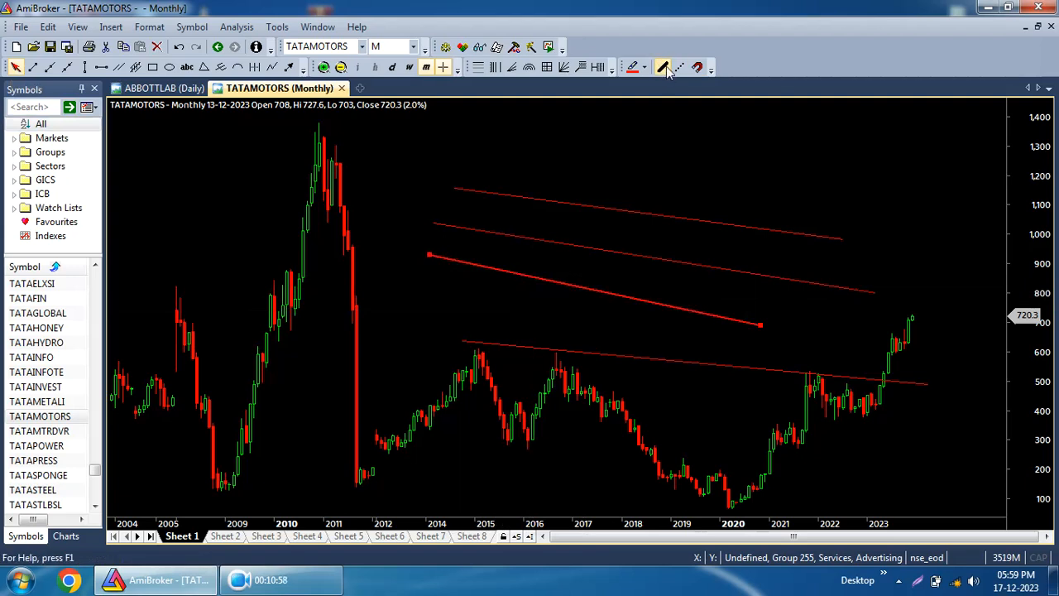
click(680, 68)
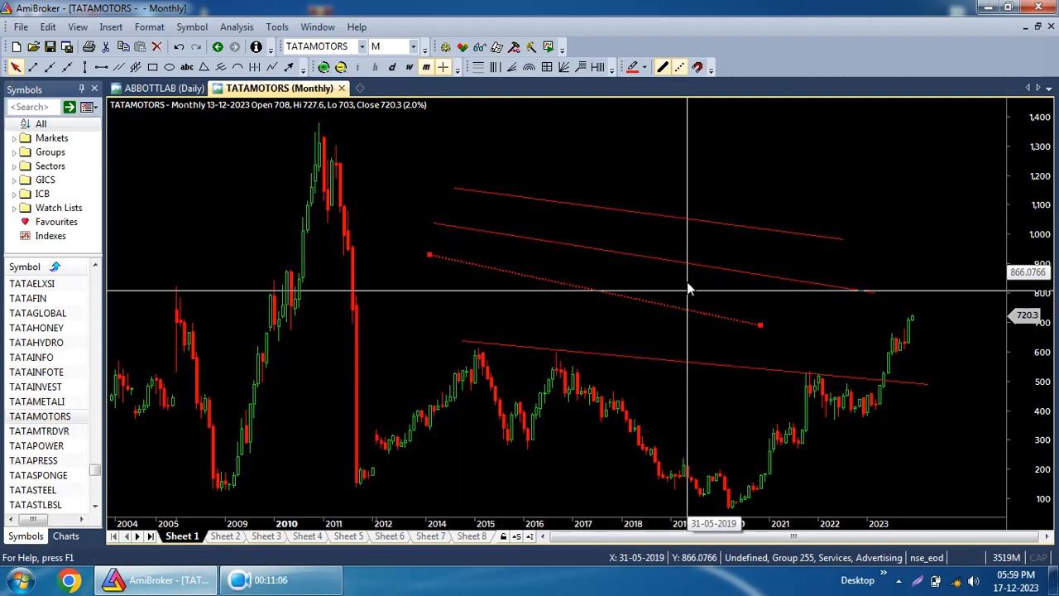
Recolour the selected dotted trend line white and shift it slightly up and to the right.
click(644, 68)
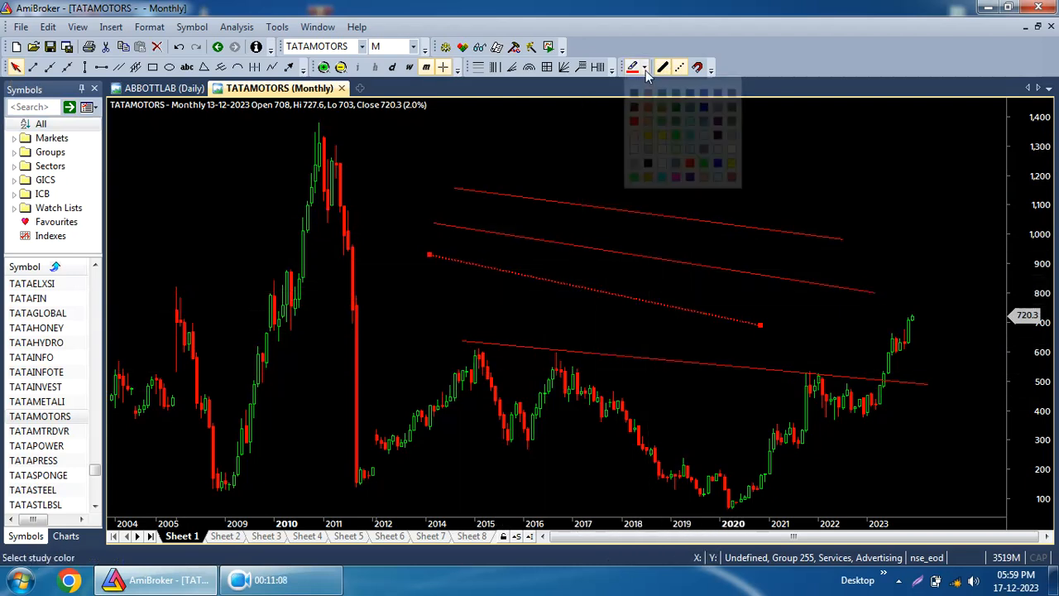
click(636, 150)
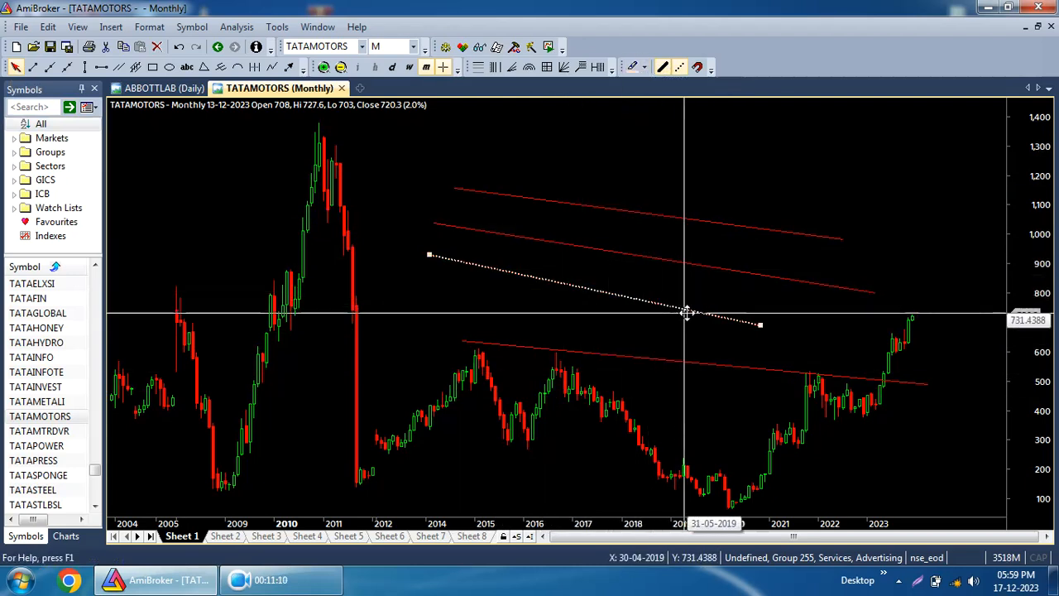
drag(711, 315, 675, 282)
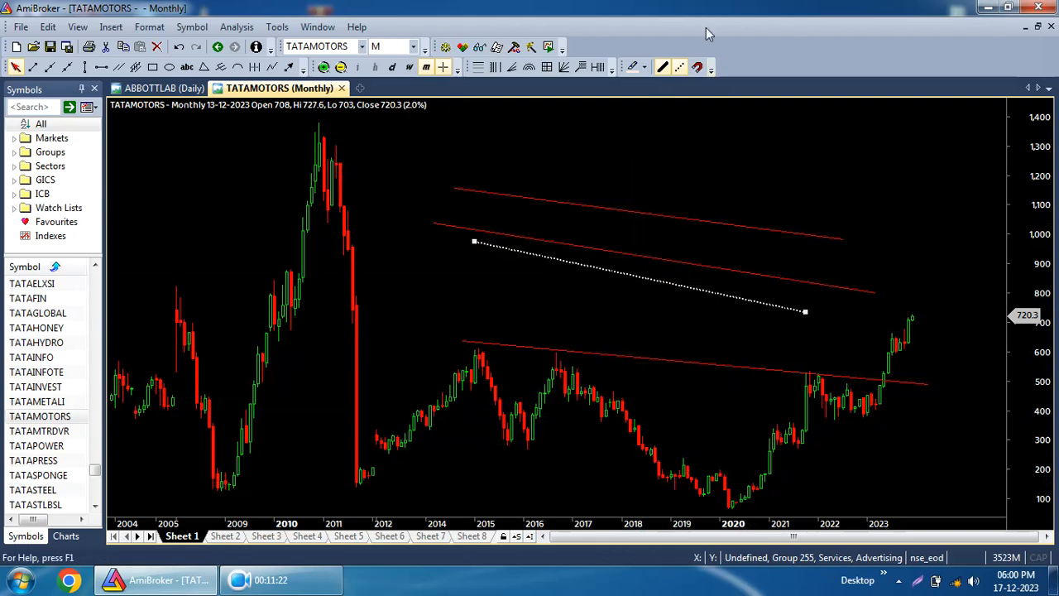
Draw a trend line along the 2009–2011 lows and another from the 2015 high down to 2023 near 370.
click(33, 66)
drag(218, 490, 360, 485)
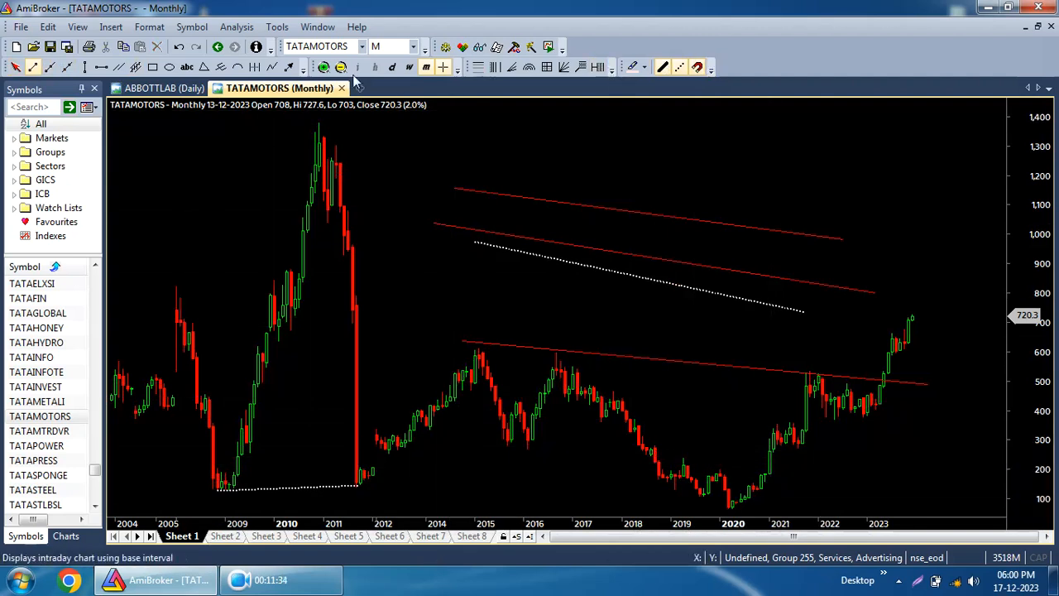
drag(474, 362, 881, 421)
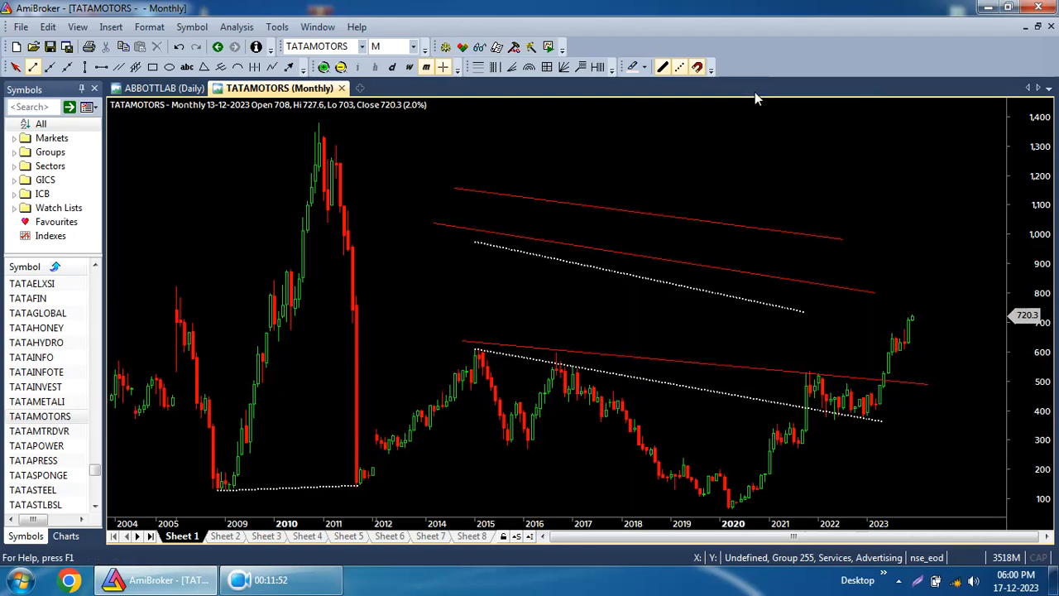
Draw a ray from the 2005 high through the 2015 high, extending past 2023.
click(51, 67)
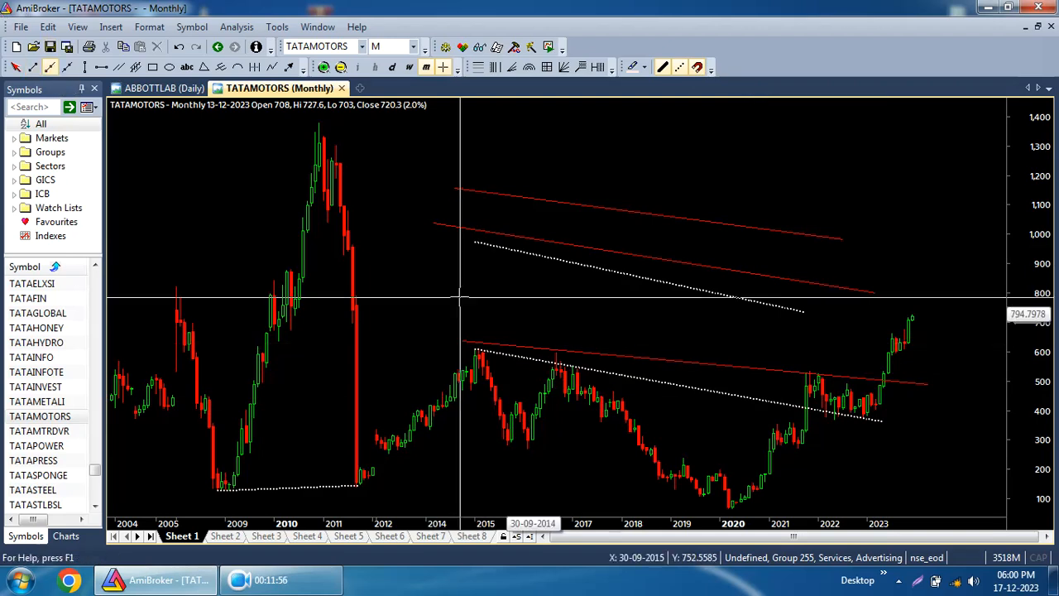
drag(217, 286, 471, 352)
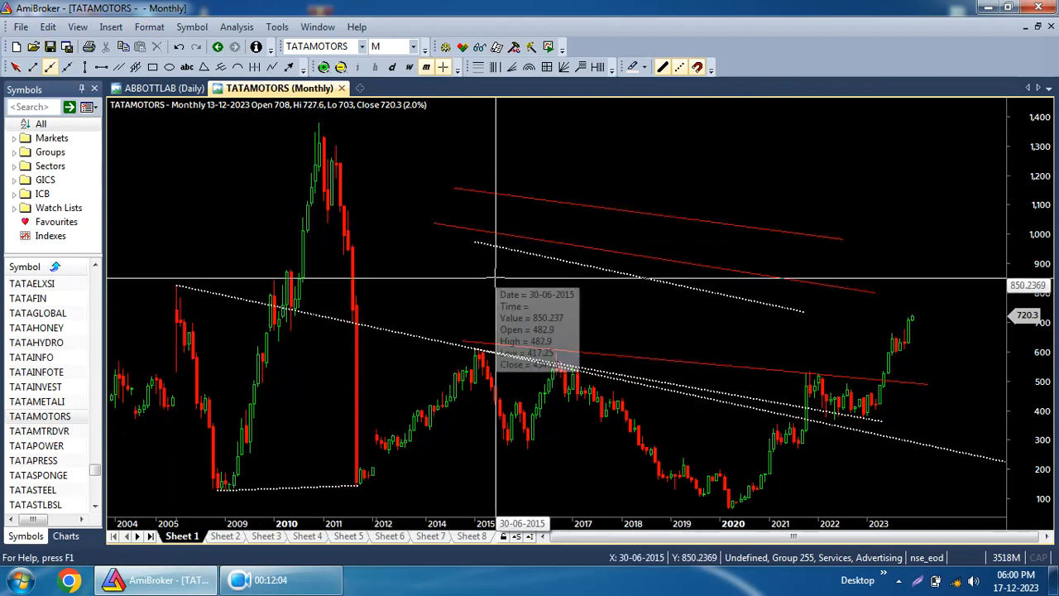
Delete all drawings from the chart, confirming the removal.
click(46, 26)
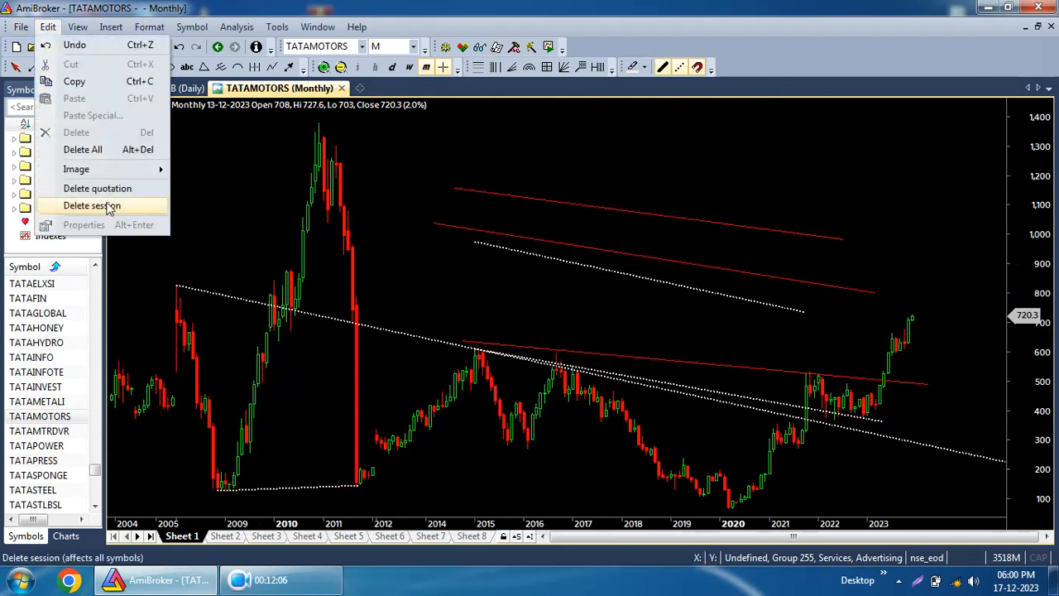
click(95, 149)
click(582, 324)
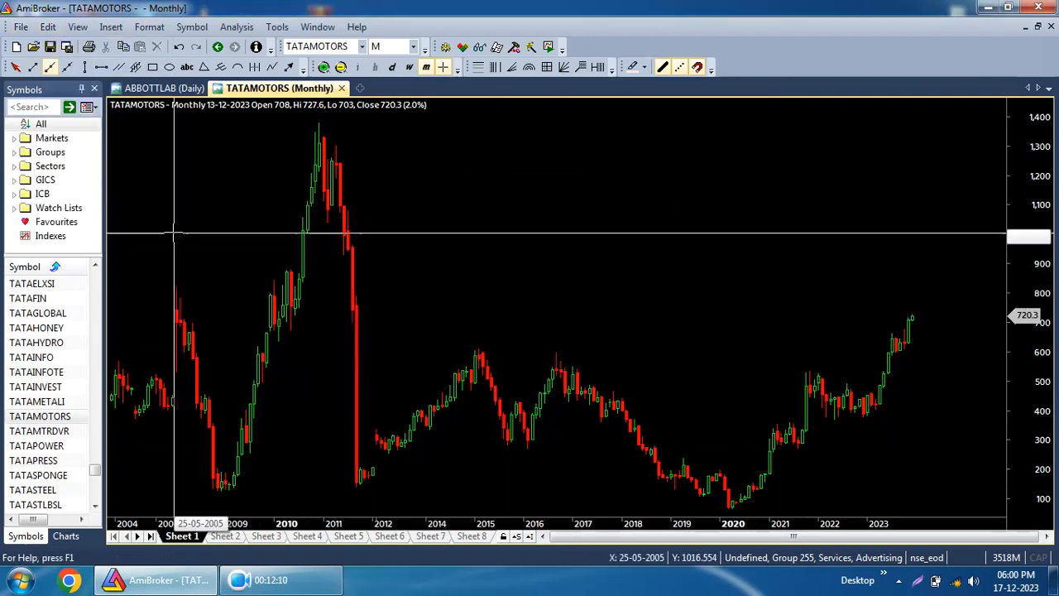
Draw a trend line from the 2015 high to 2021, plus a rising ray from the 2012 low.
click(33, 67)
drag(482, 349, 811, 380)
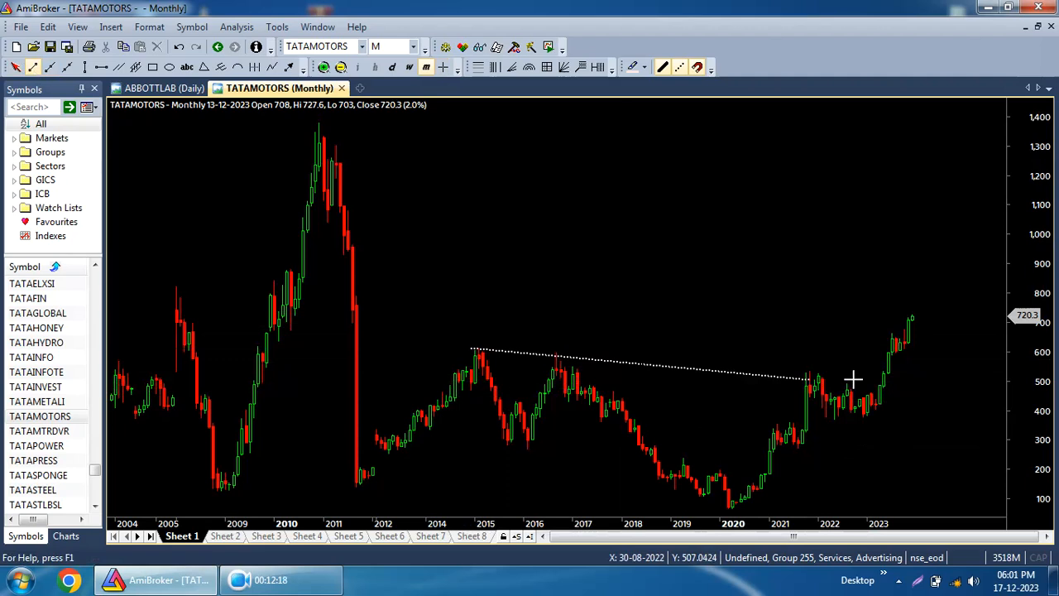
click(51, 67)
drag(392, 456, 514, 446)
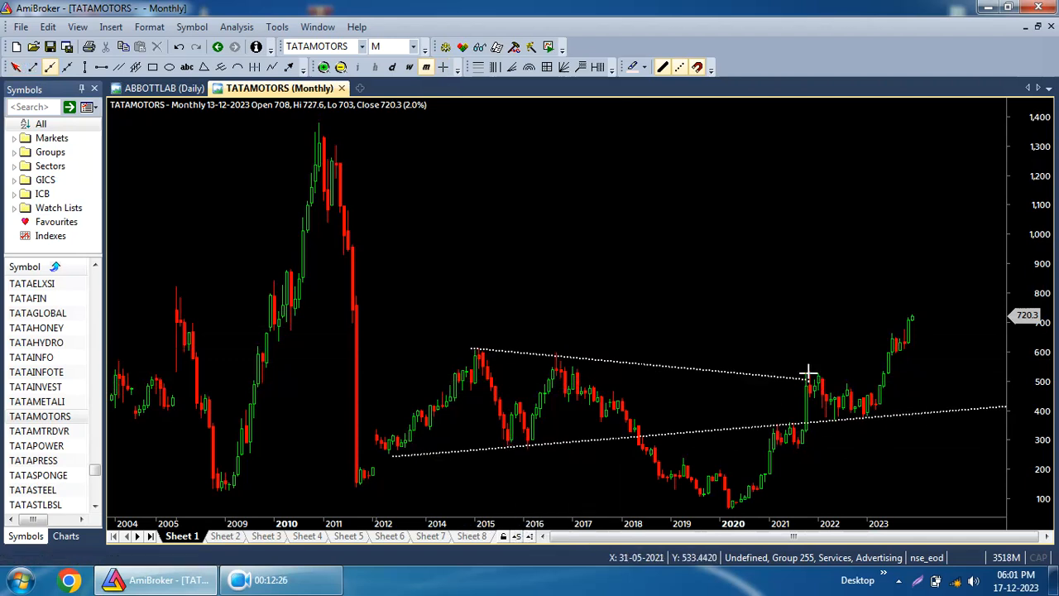
Draw two left-and-right extended lines crossing the chart, one rising and one falling.
click(67, 67)
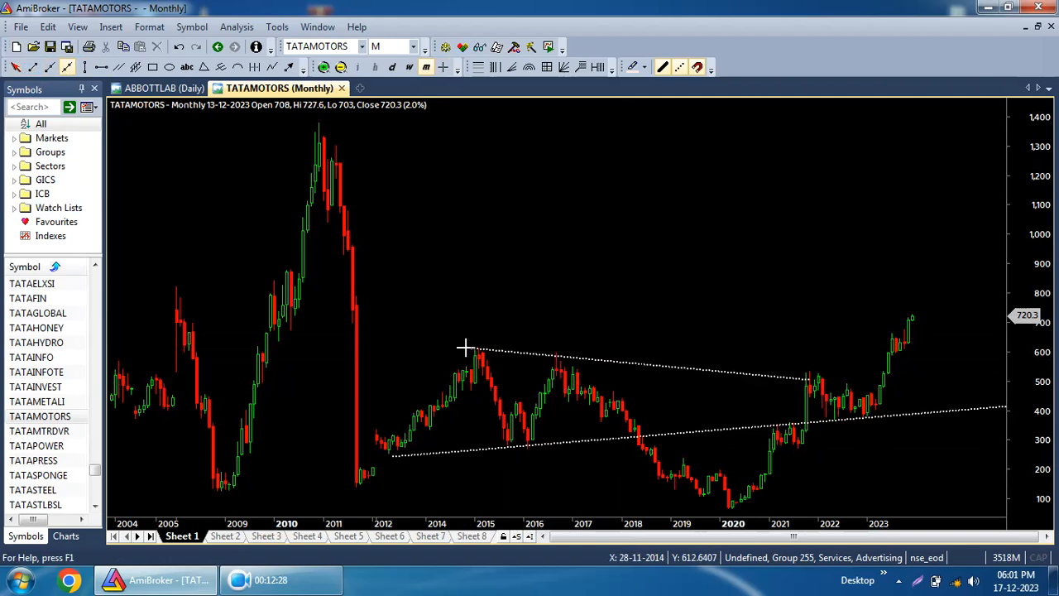
drag(473, 351, 785, 327)
drag(177, 292, 799, 370)
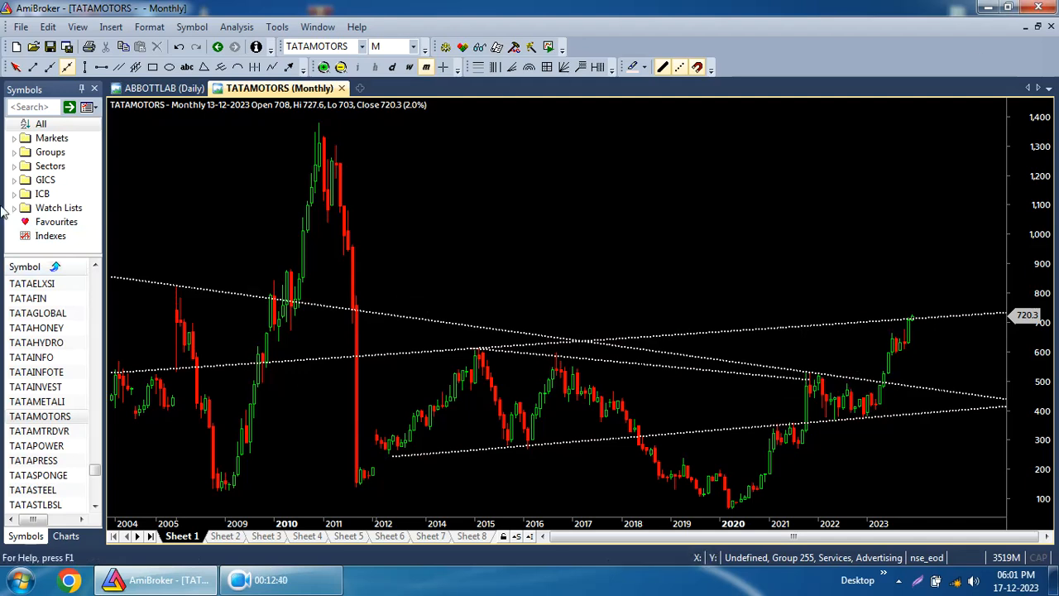
Add vertical lines at about 2015, 2017 and 2023.
click(86, 67)
click(482, 270)
click(916, 247)
click(572, 265)
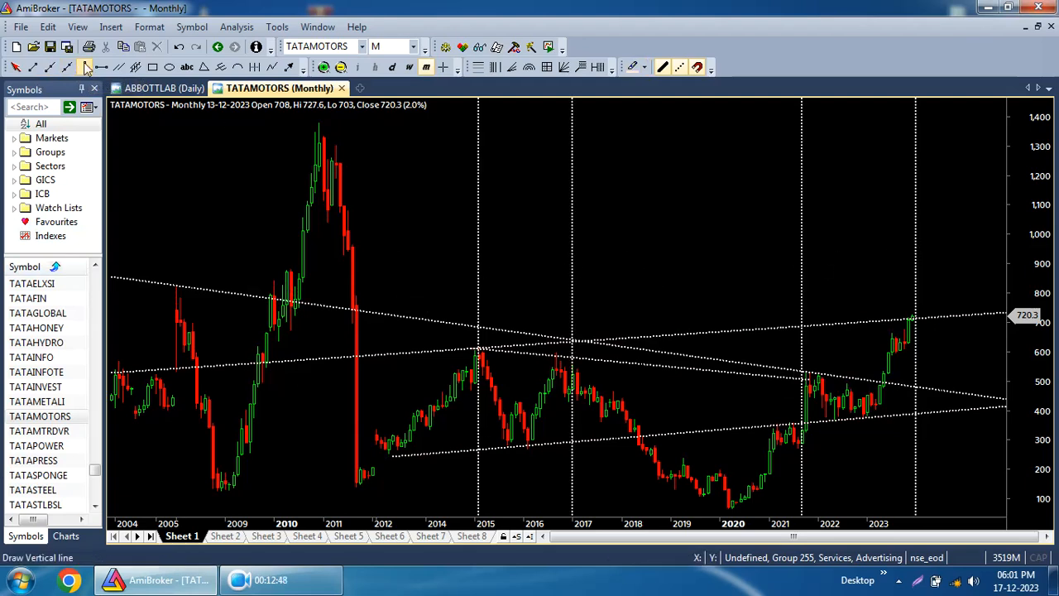
Add horizontal lines at about 810 and 375.
click(173, 291)
click(135, 418)
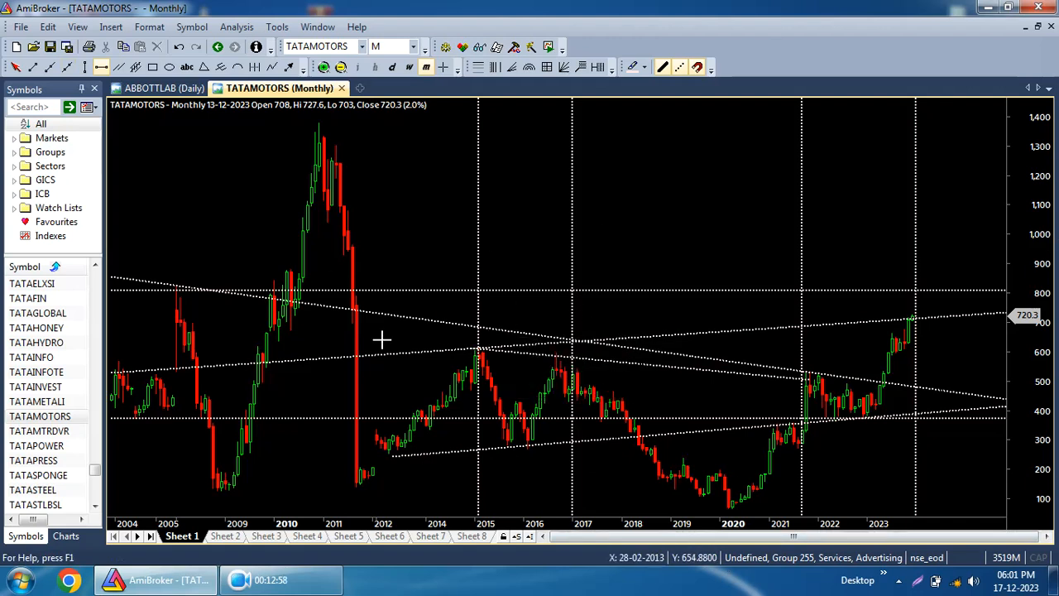
Delete all drawings from the chart, confirming the removal.
click(48, 27)
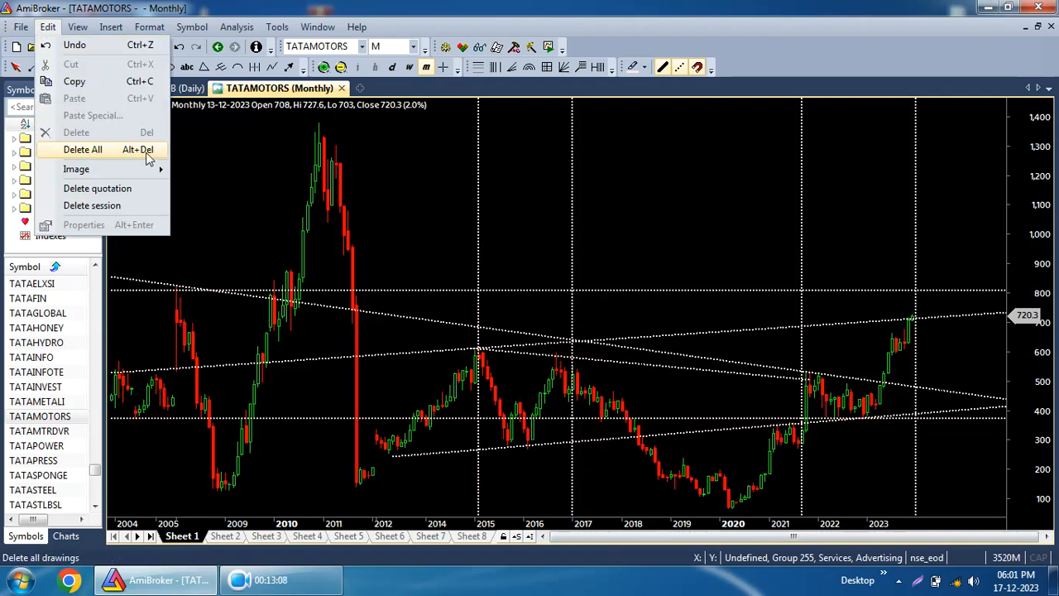
click(83, 150)
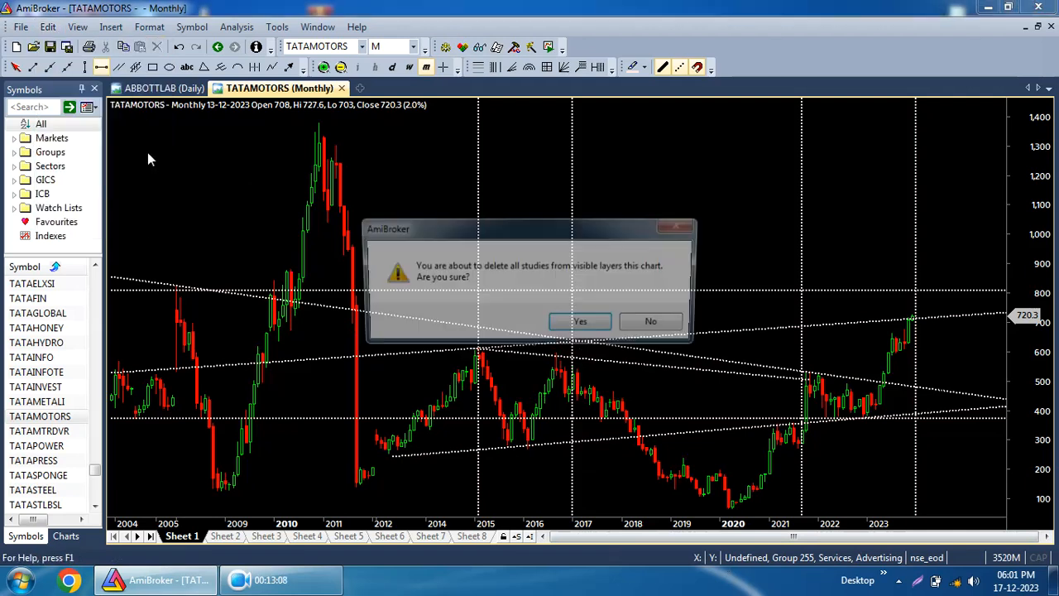
click(568, 323)
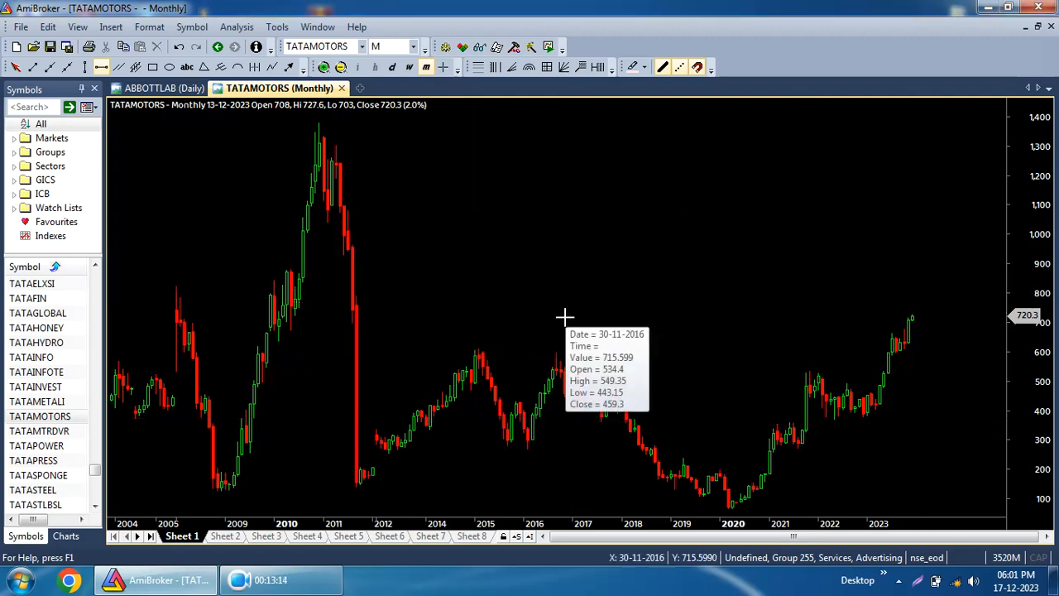
Draw a pair of parallel trend lines along the 2015–2017 highs.
click(120, 68)
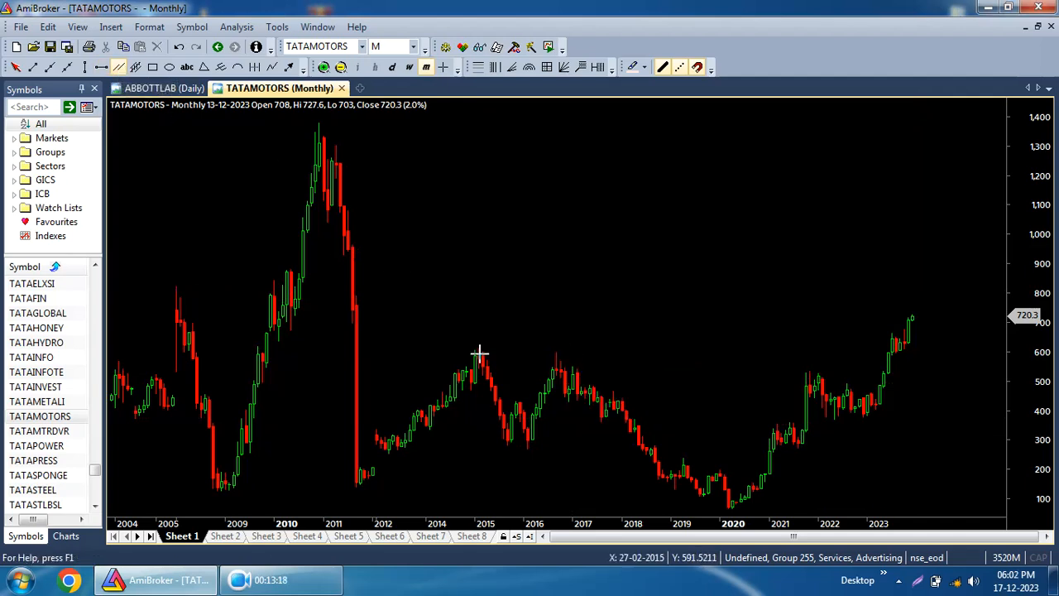
drag(473, 349, 608, 362)
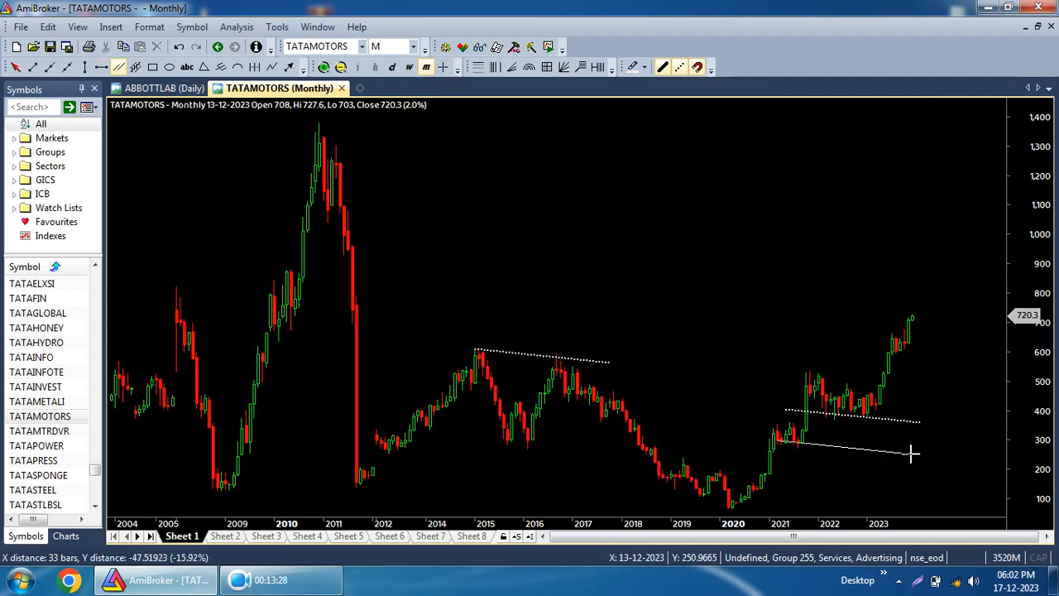
drag(563, 372, 564, 372)
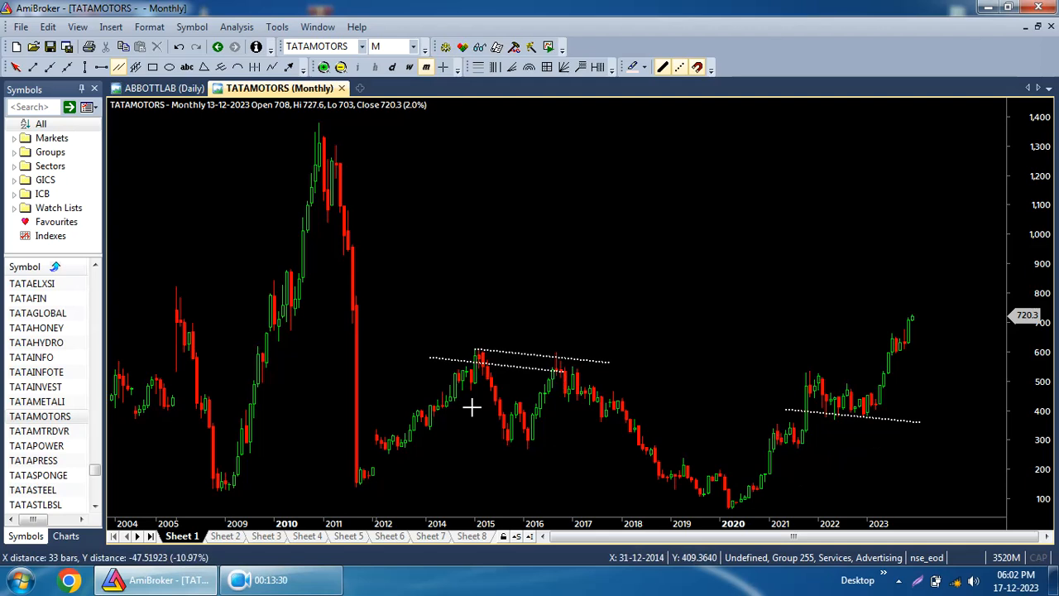
key(Escape)
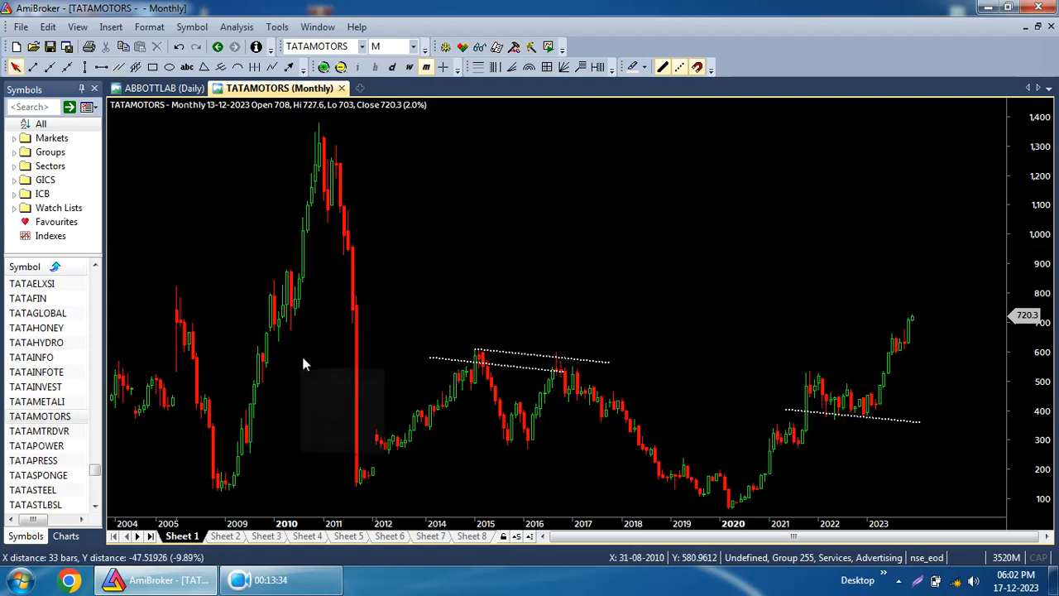
Draw a parallel pair: one line from 2014 near 1,190 to 2023, its copy from 2012 near 270.
click(118, 67)
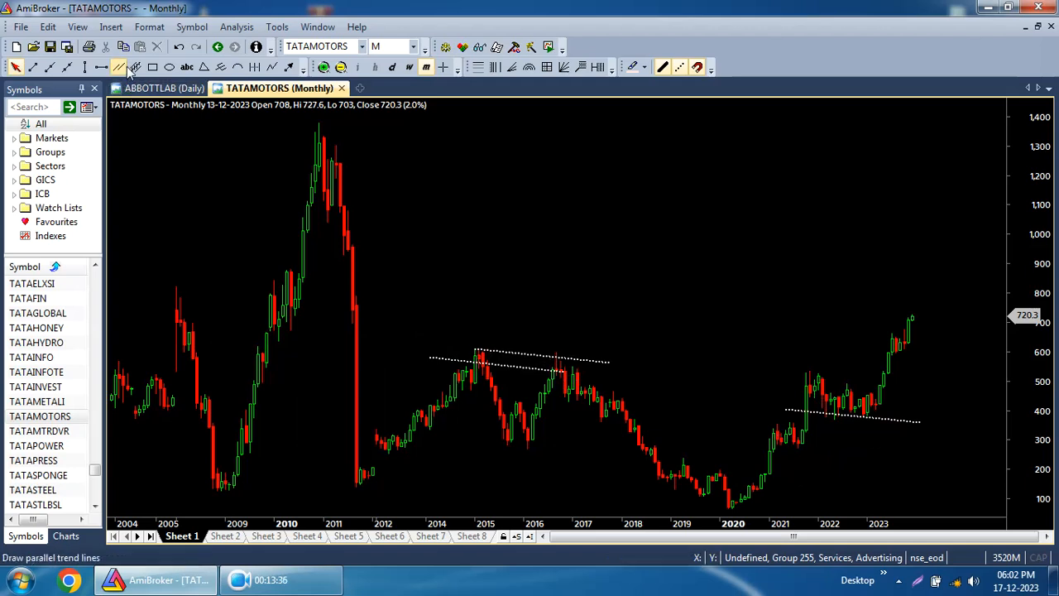
drag(418, 178, 834, 219)
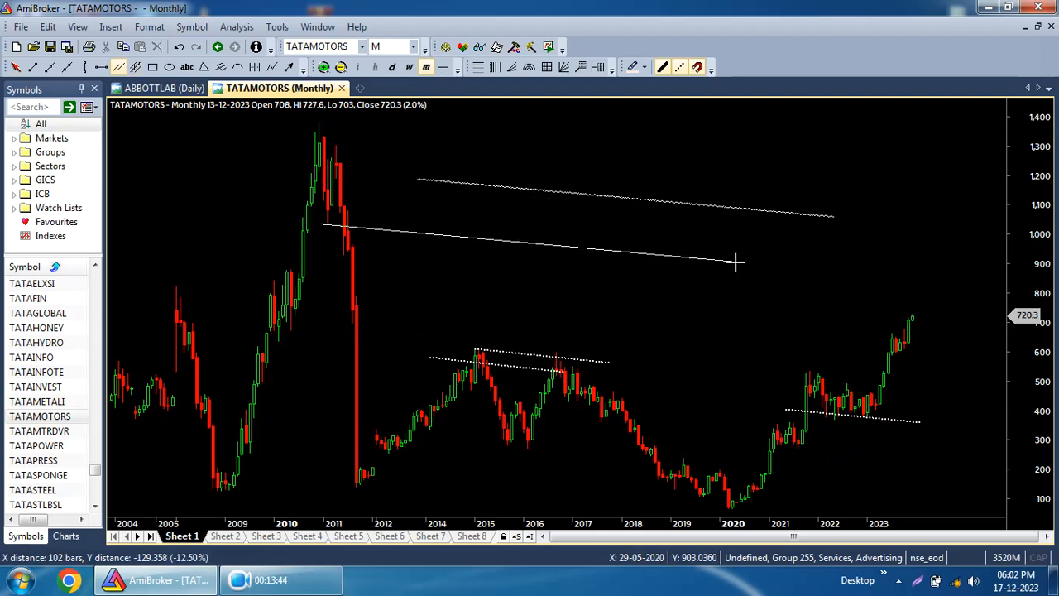
click(782, 482)
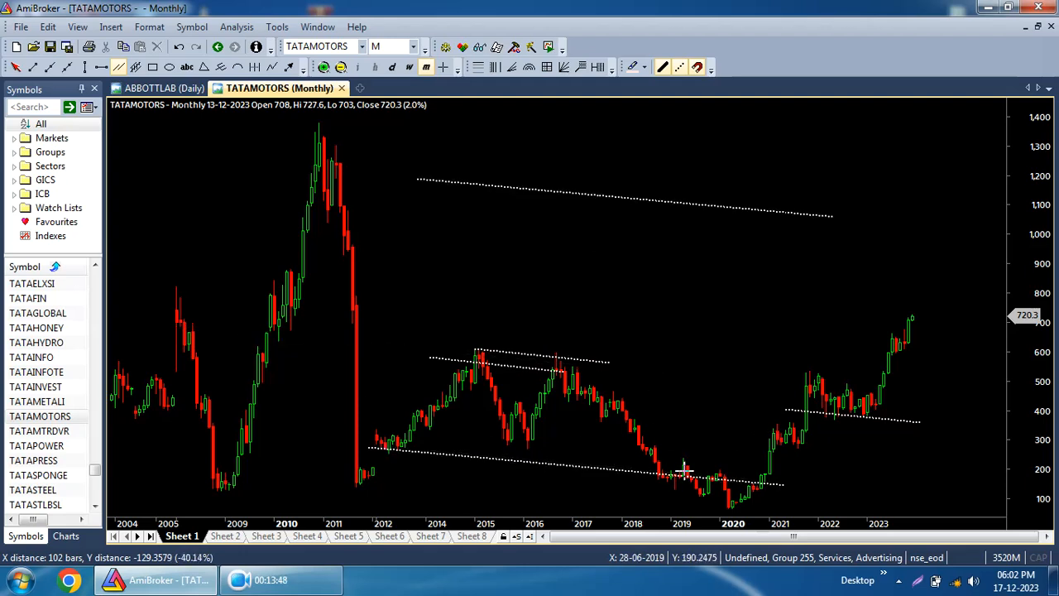
key(Escape)
Delete all drawings from the chart, confirming the removal.
click(48, 26)
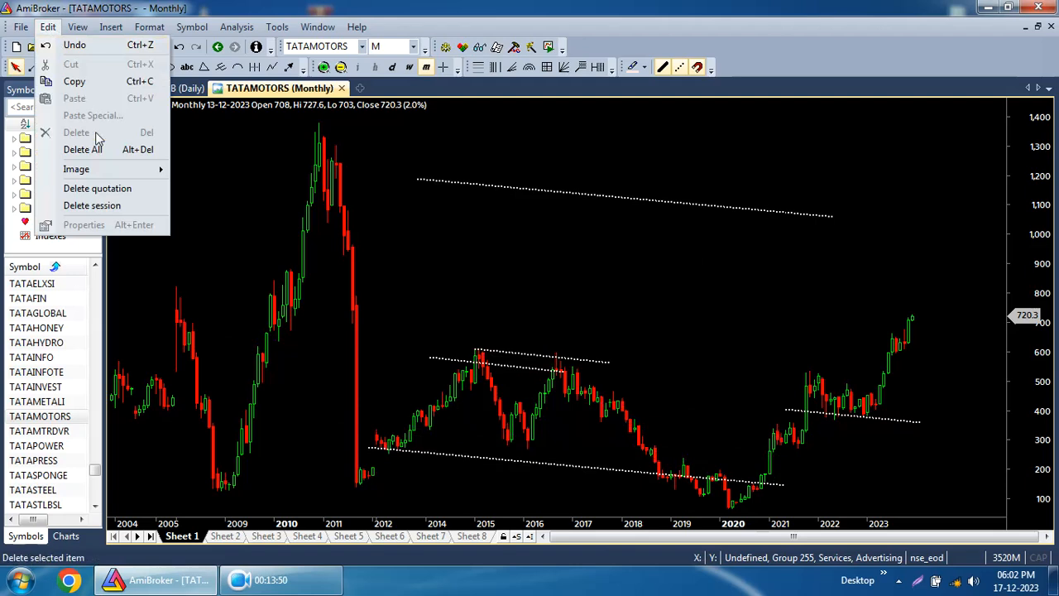
click(101, 153)
click(593, 324)
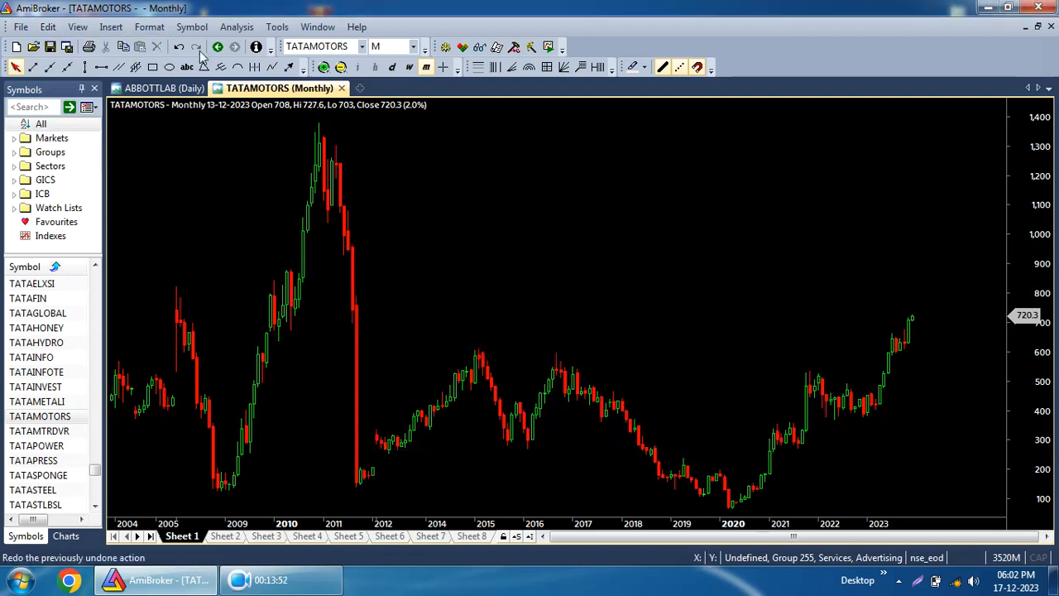
Draw parallel trend lines from the 2015 high down to 2023 near 370, with parallel copies below.
click(119, 66)
drag(471, 351, 927, 419)
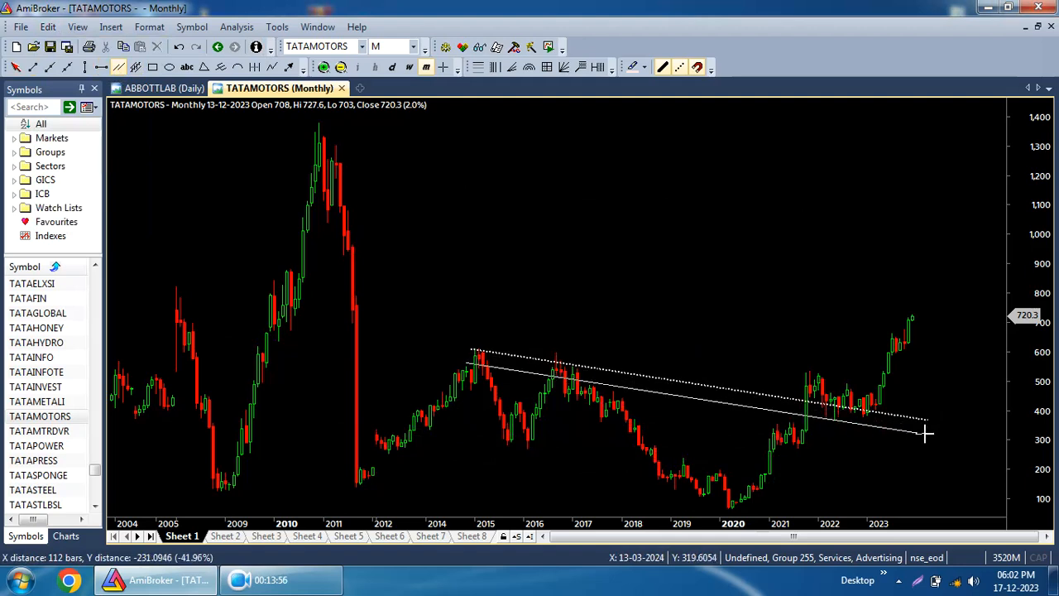
click(924, 444)
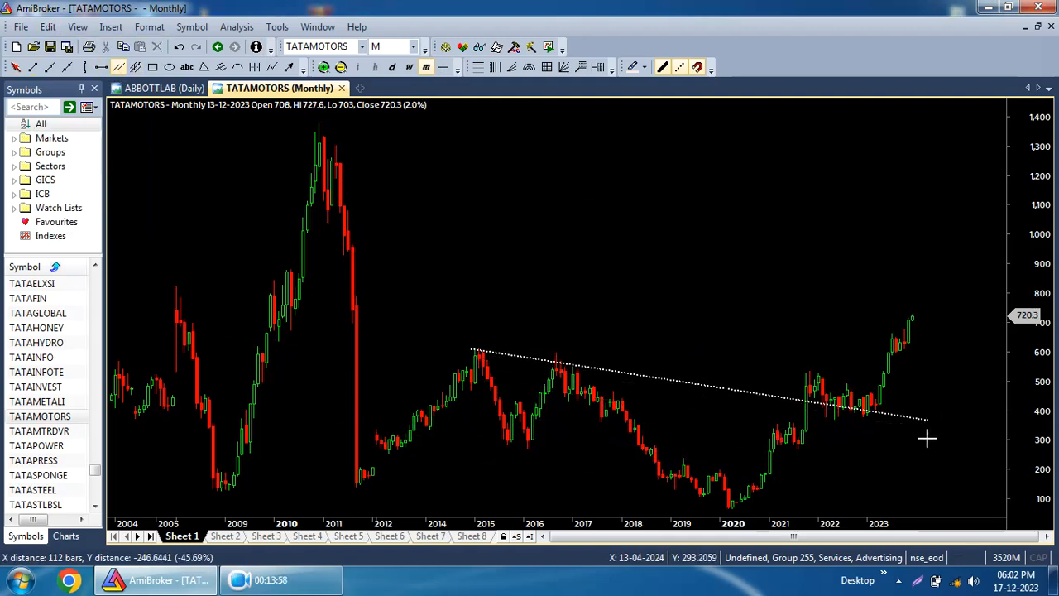
click(796, 446)
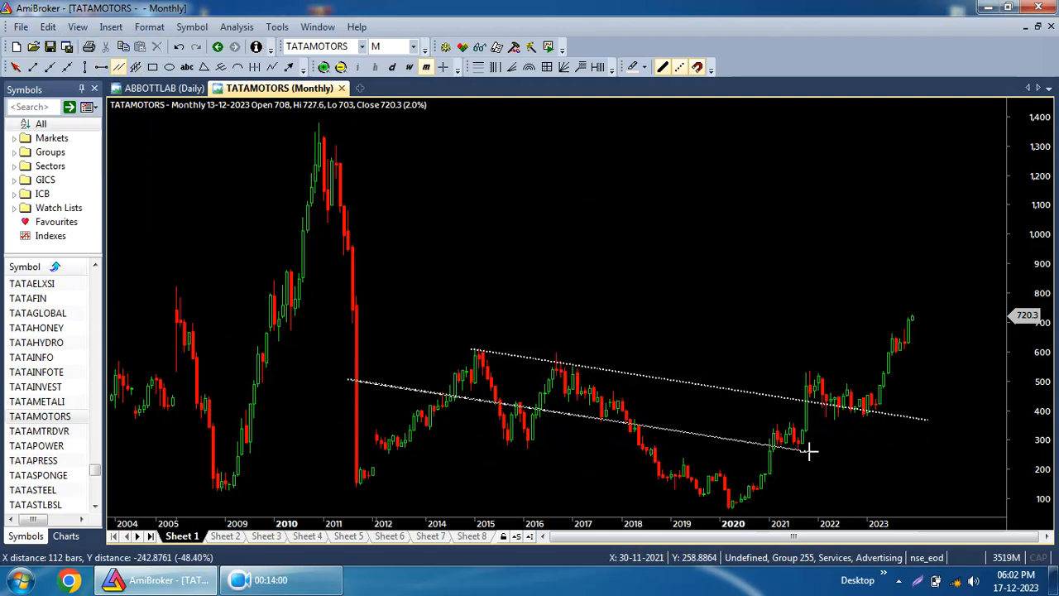
click(939, 515)
Add more parallel downward lines across the 2004–2023 price area.
click(935, 394)
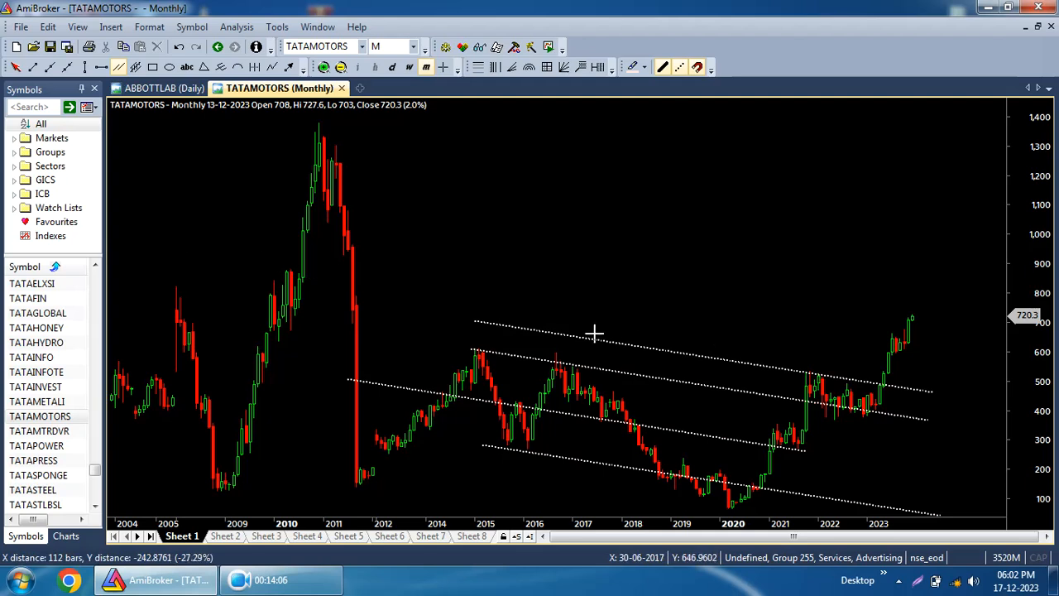
click(538, 437)
click(642, 400)
click(910, 374)
click(793, 411)
click(573, 352)
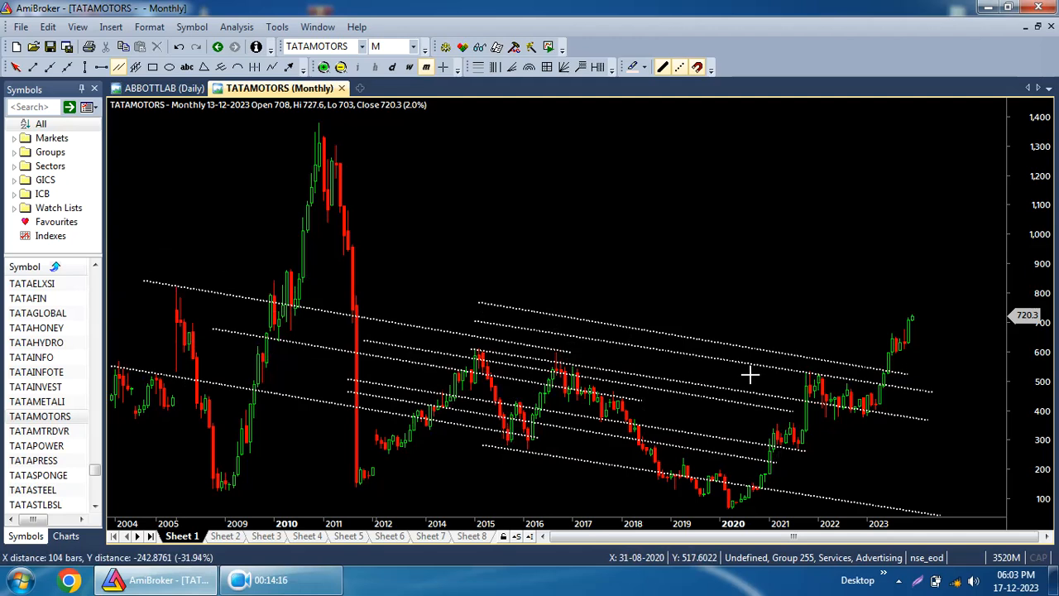
click(1001, 420)
click(918, 454)
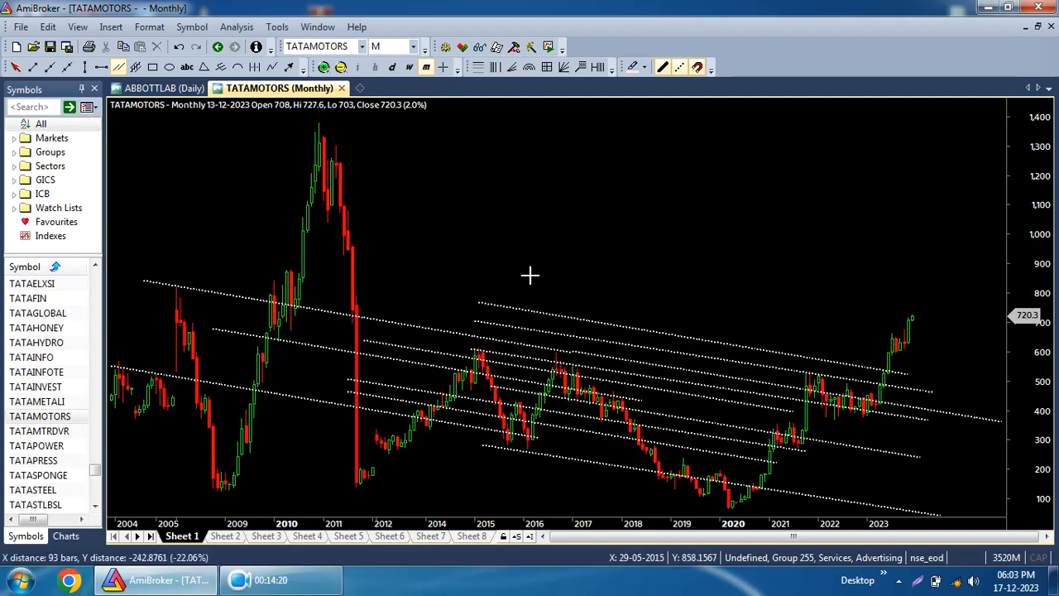
Add more parallel downward lines in the upper chart area between about 2013 and 2024, above 900.
click(490, 279)
click(785, 210)
click(949, 155)
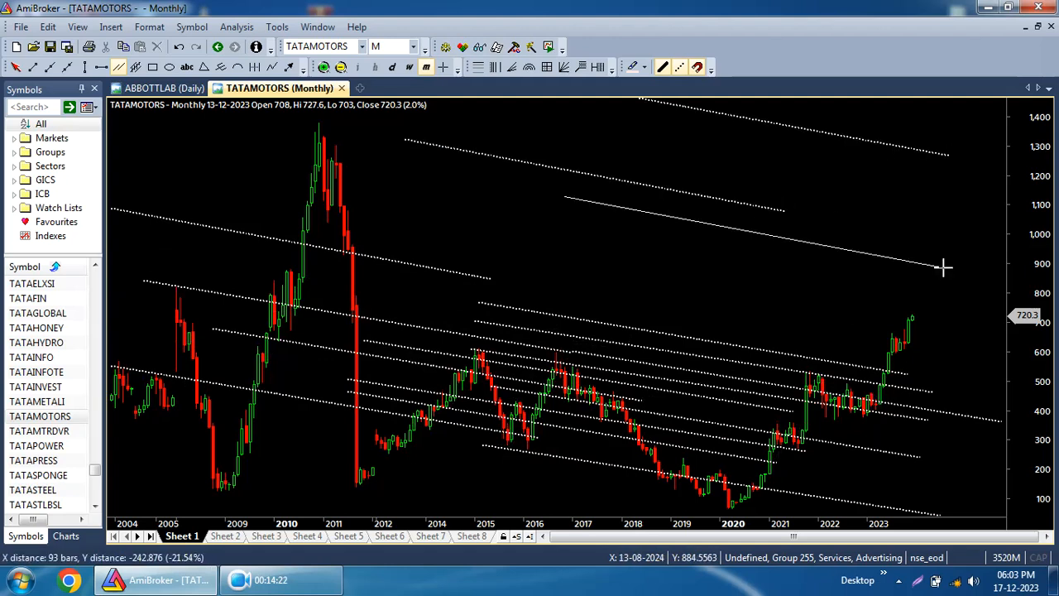
click(944, 267)
click(816, 313)
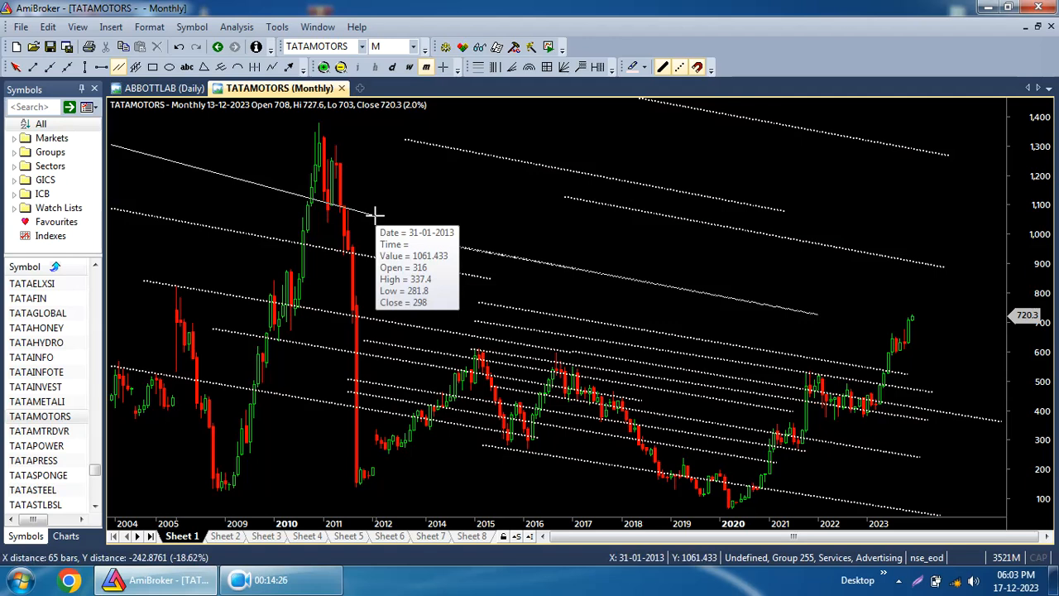
Delete all drawings from the chart, confirming the removal.
click(48, 26)
click(51, 146)
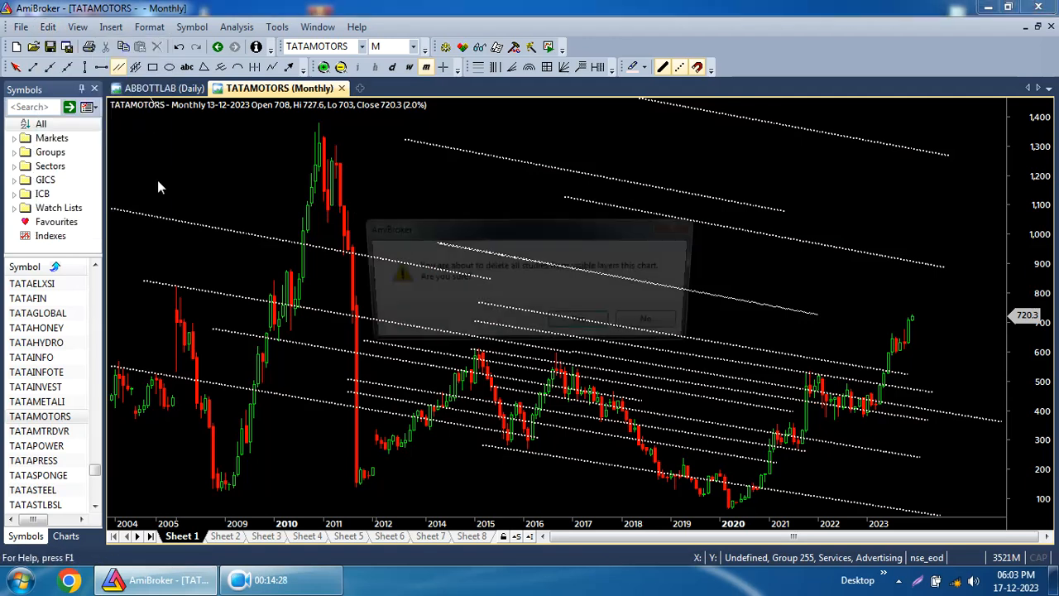
click(583, 324)
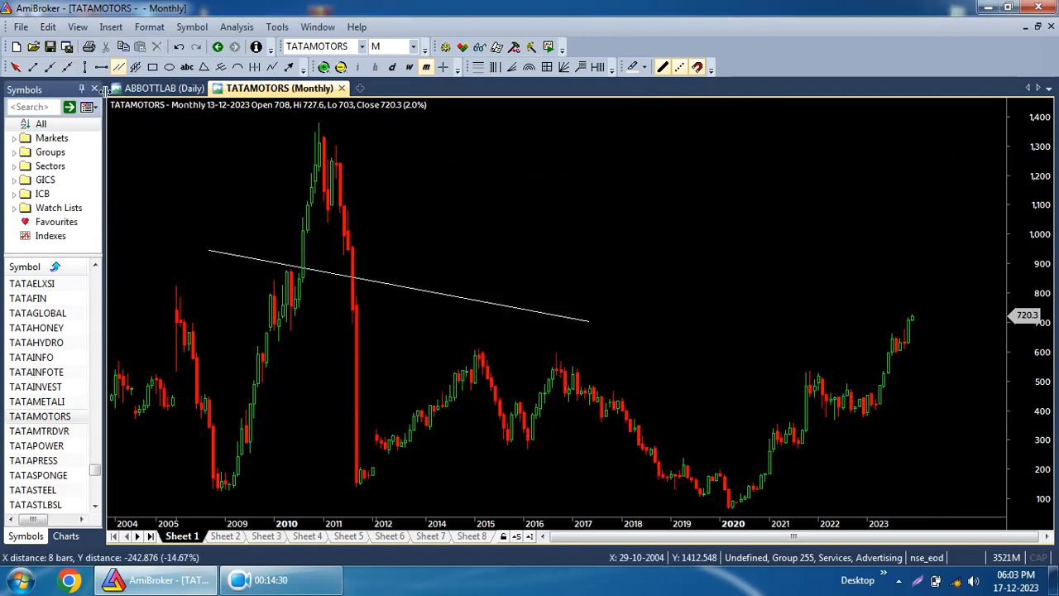
drag(323, 285, 704, 356)
key(Escape)
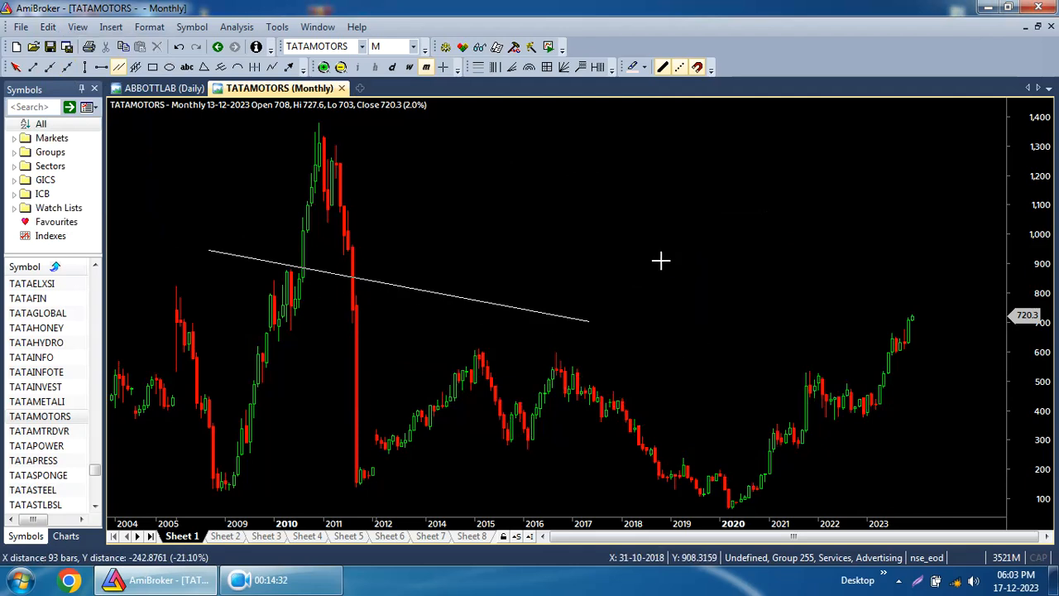
click(16, 67)
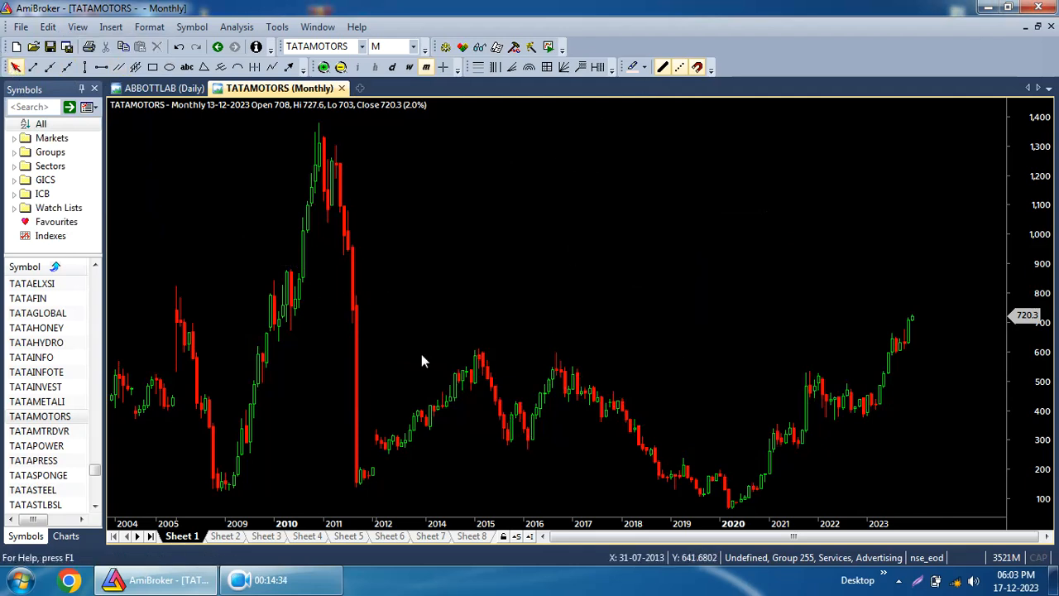
Draw a regression channel over the price bars from 2015 to 2022.
click(137, 68)
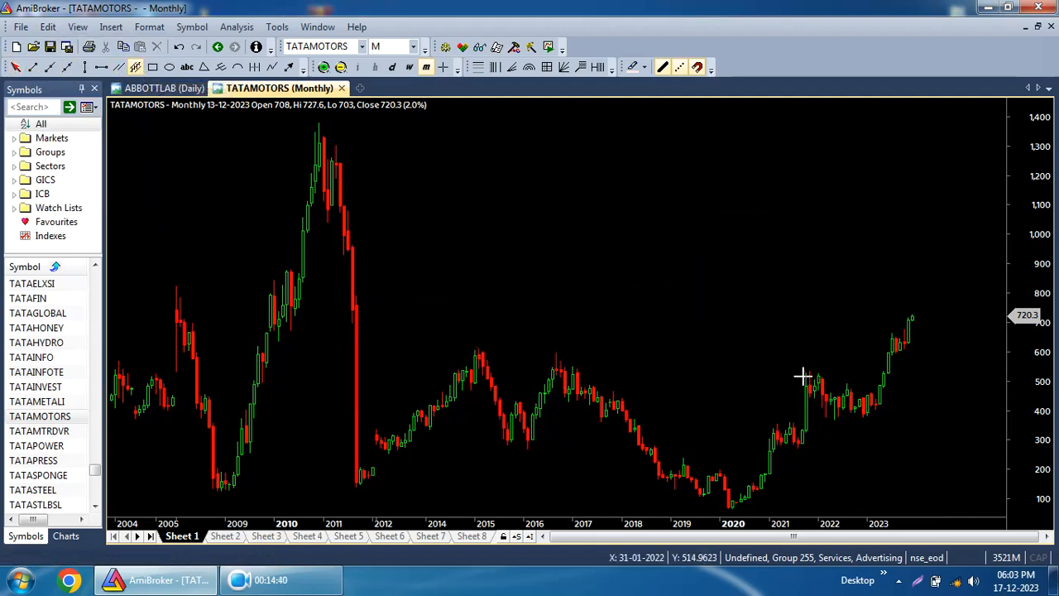
mouse_move(485, 338)
mouse_down()
mouse_move(1002, 373)
mouse_move(508, 323)
mouse_move(488, 338)
mouse_move(563, 359)
mouse_move(497, 362)
mouse_move(832, 383)
mouse_up()
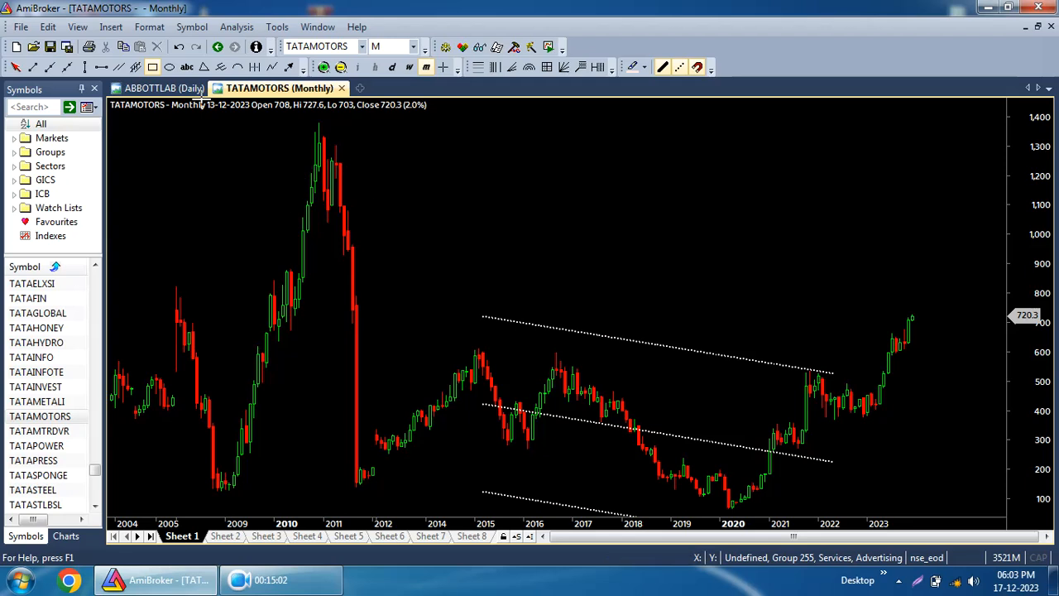
Draw two rectangles: one from 2009 to 2022 between about 830 and 1,190, another from 2013 to 2024 between about 300 and 680.
drag(221, 179, 867, 286)
drag(960, 327, 404, 439)
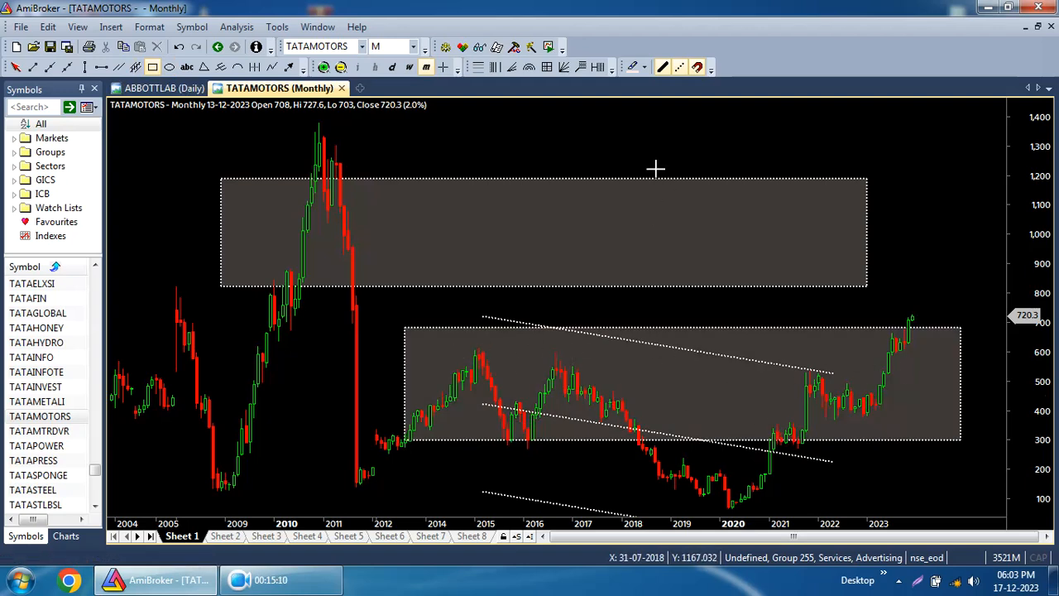
Draw three more rectangles around 2008–2011 near 350–600, 2010–2020 near 240–820, and 2023 near 545–890.
drag(210, 352, 350, 425)
mouse_move(295, 286)
mouse_down()
mouse_move(664, 301)
mouse_move(753, 460)
mouse_up()
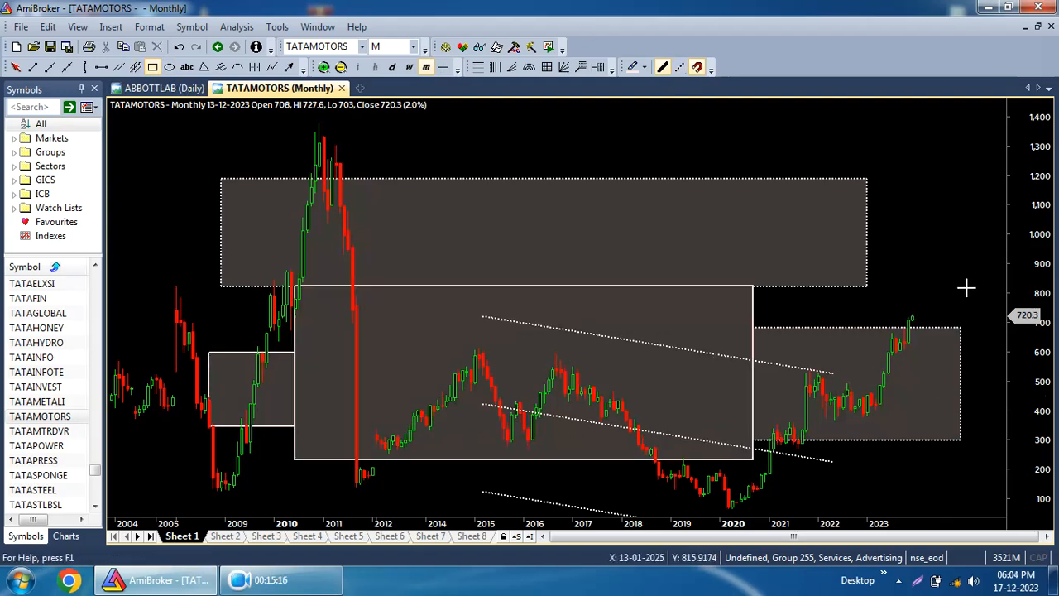
drag(949, 266, 866, 367)
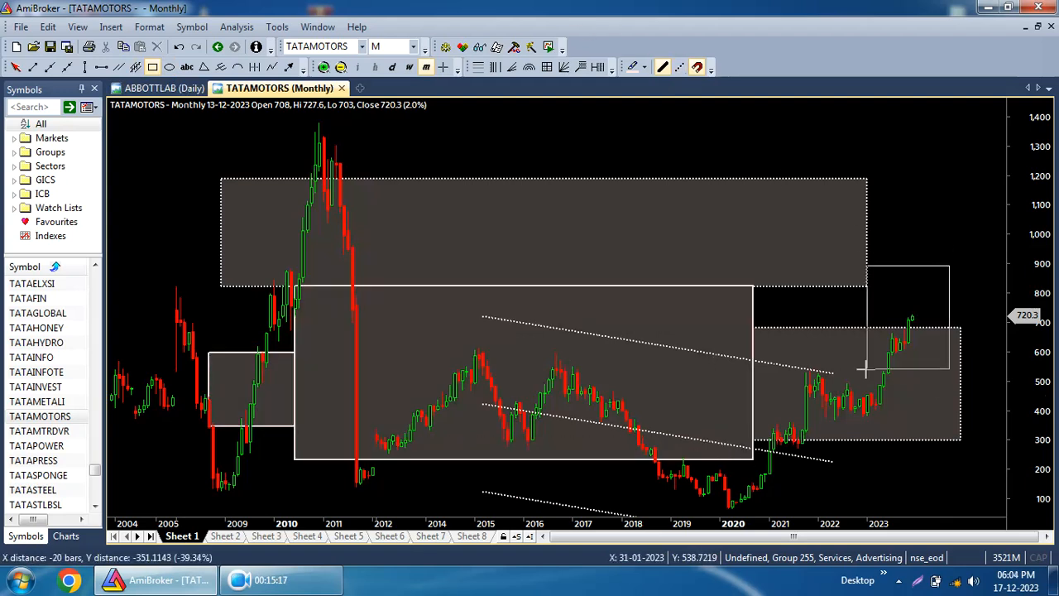
Delete all drawings from the chart, confirming the removal.
click(48, 26)
click(120, 151)
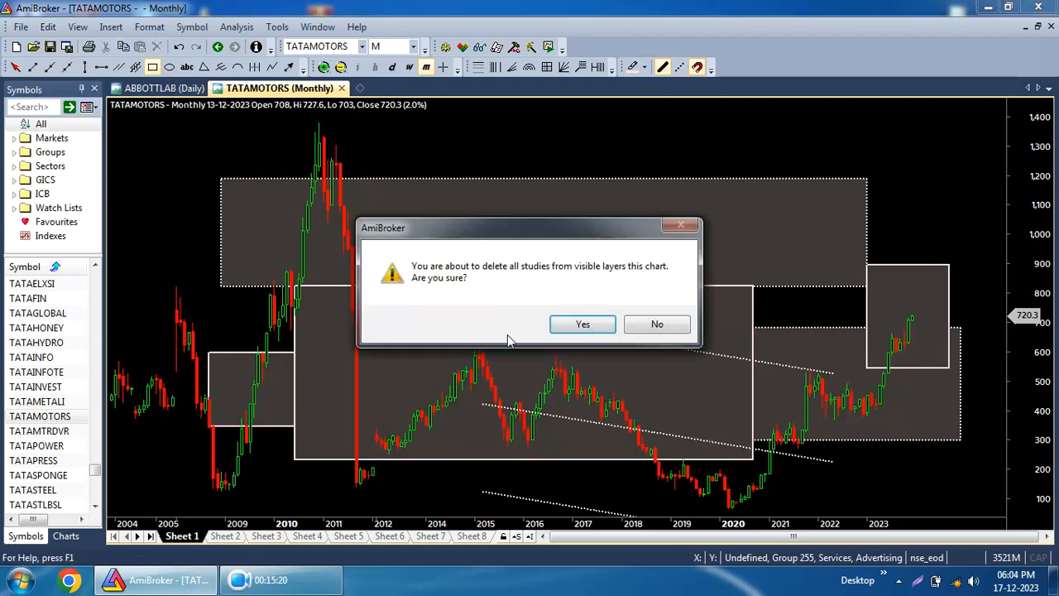
click(582, 325)
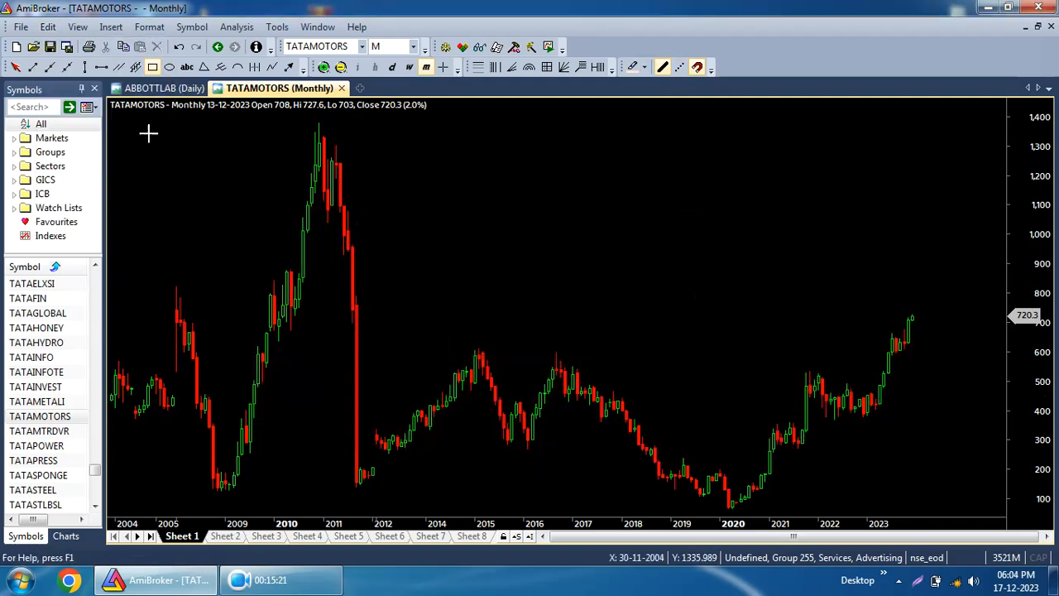
Add a text label reading zzzzxz above the price bars near 2016.
click(187, 67)
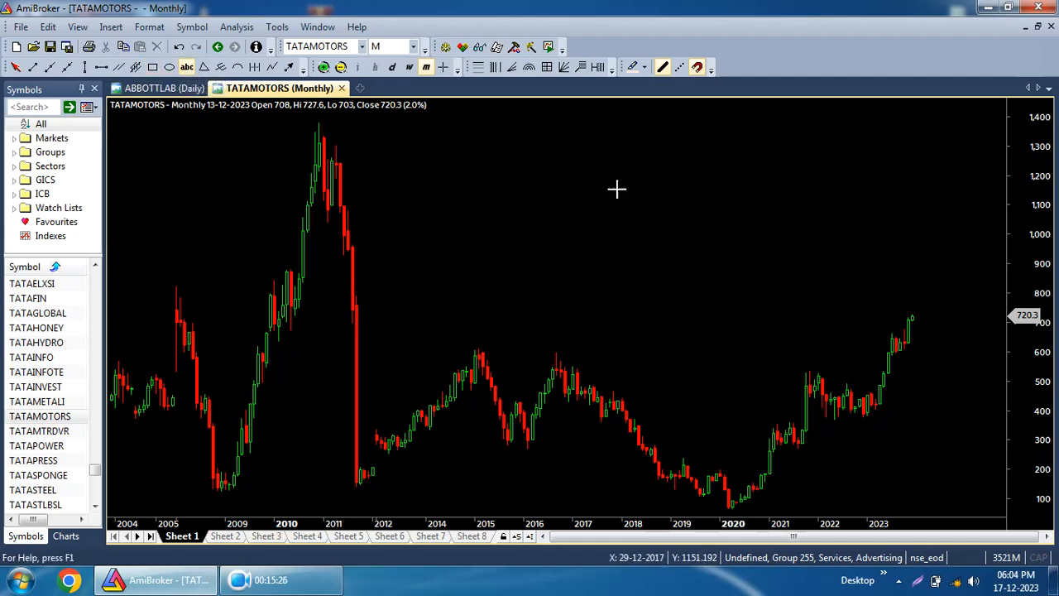
click(491, 240)
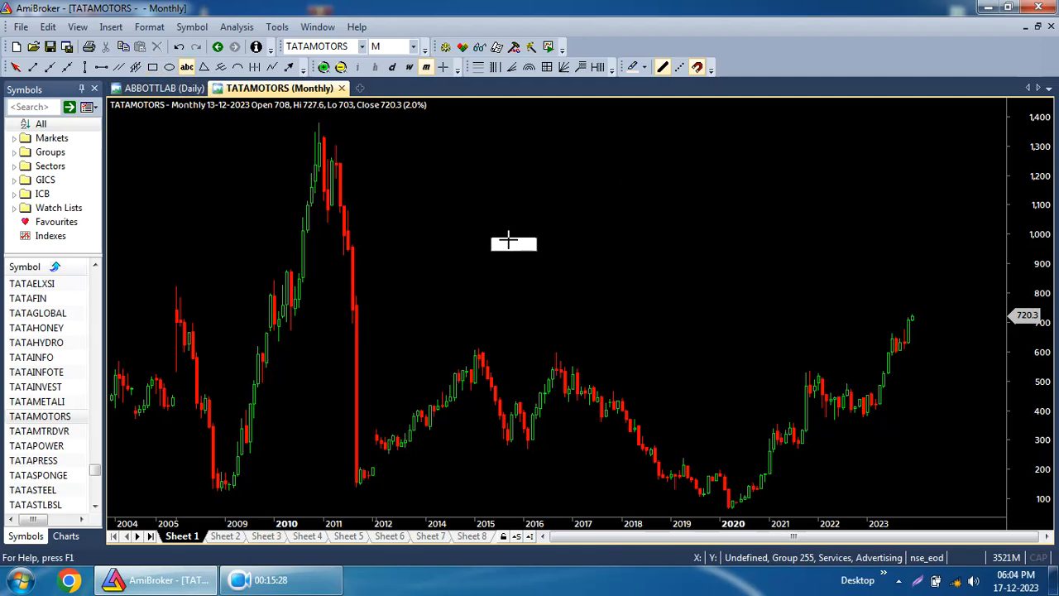
click(571, 98)
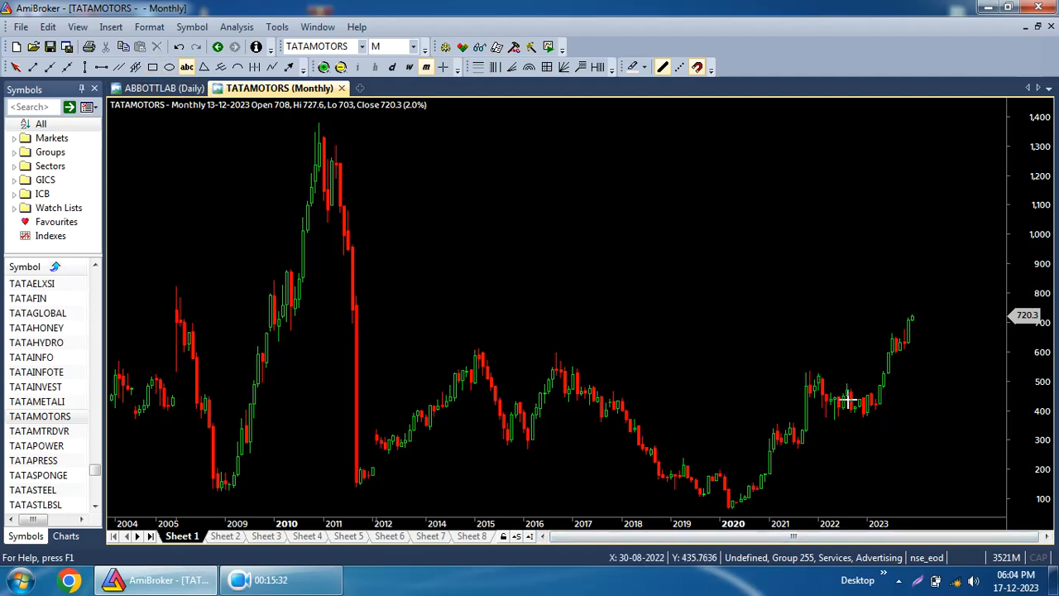
mouse_move(848, 401)
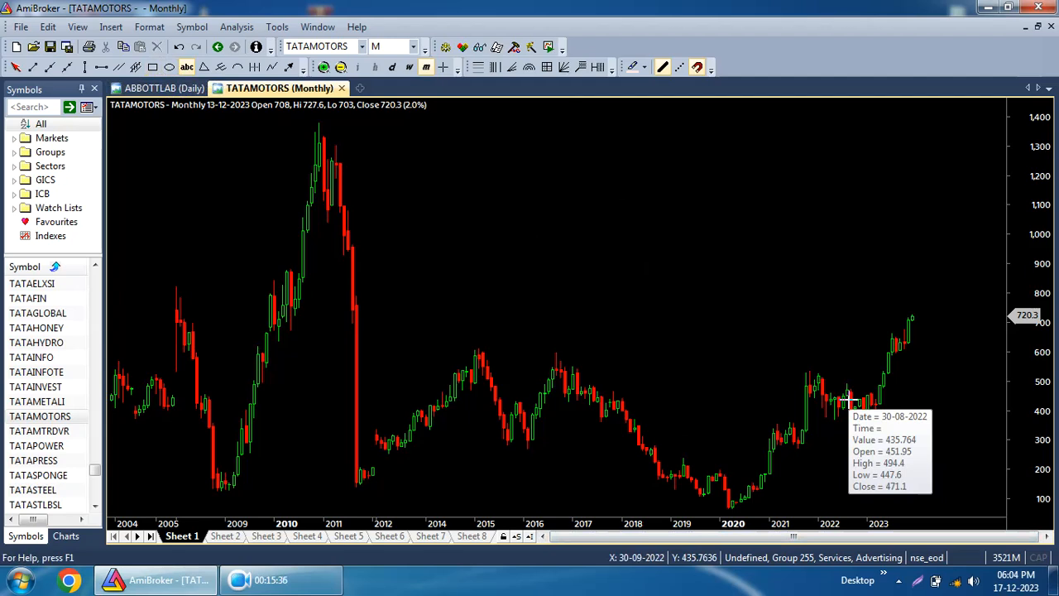
mouse_move(830, 379)
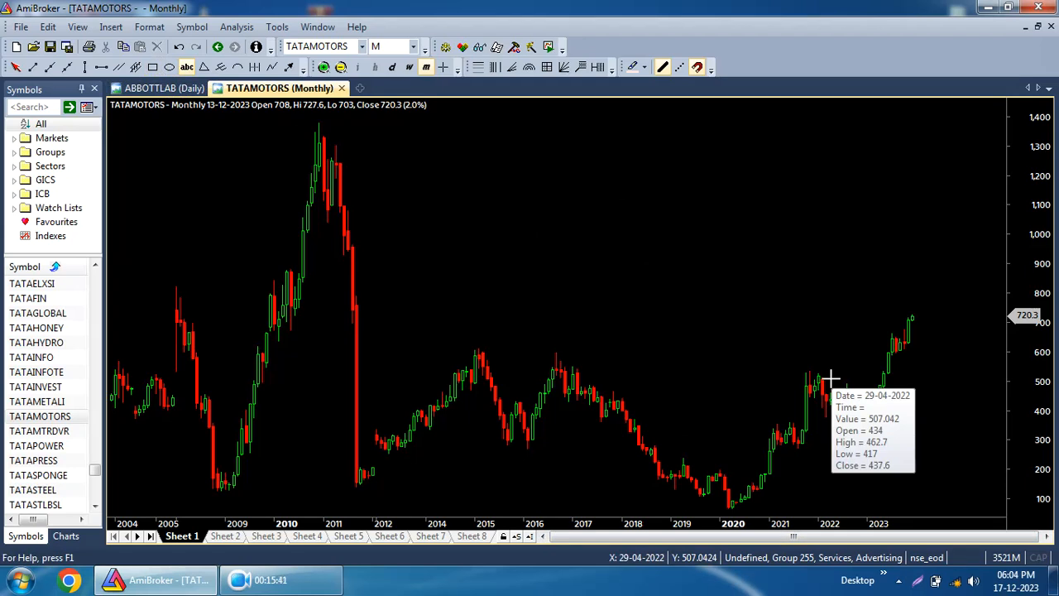
text(zzzzxz)
Add two more text labels, ghgfhfjs near 2021 and fgjhfxdj near 2017.
click(662, 308)
click(765, 252)
text(ghgfhfjs)
click(904, 207)
click(582, 297)
text(fgjhfxdj)
click(741, 329)
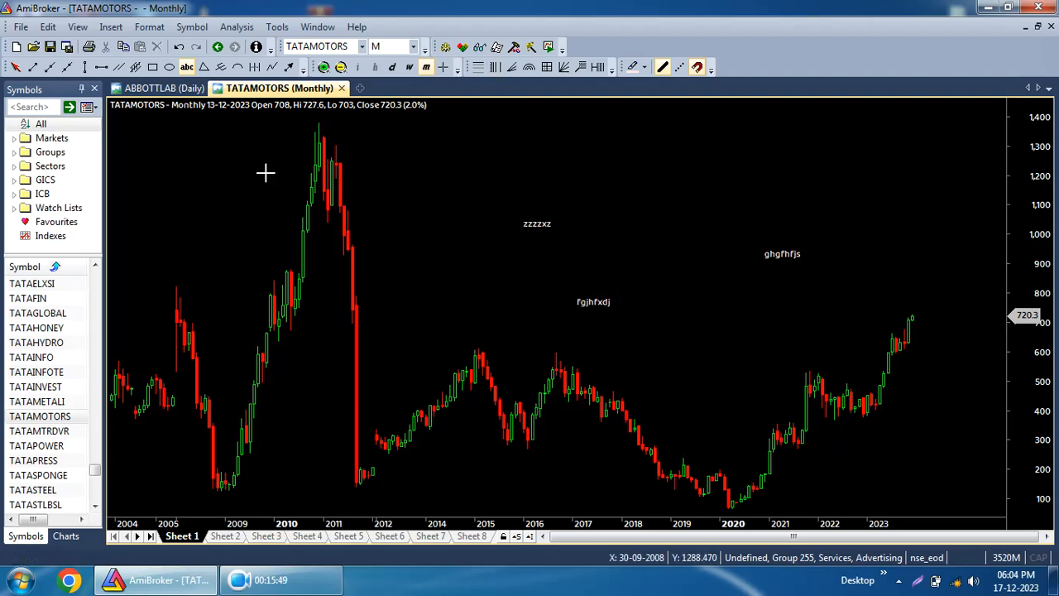
Move the zzzzxz label down to around 2014 near 700 and shift the fgjhfxdj label slightly right.
click(16, 66)
drag(536, 228, 437, 325)
drag(602, 303, 651, 311)
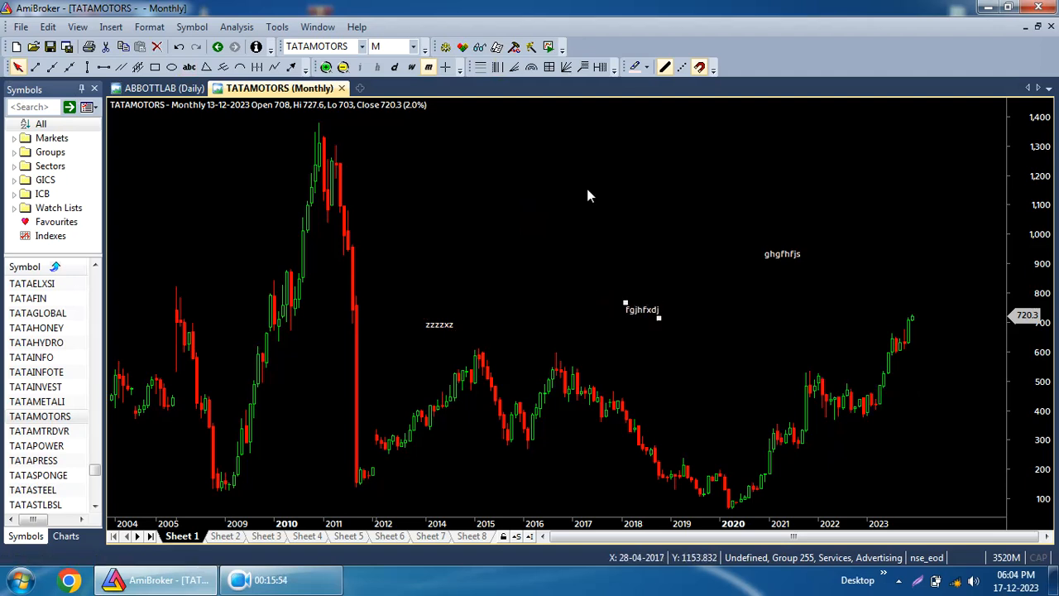
Undock the Symbols panel into a floating window over the chart and lengthen it.
drag(27, 94, 139, 242)
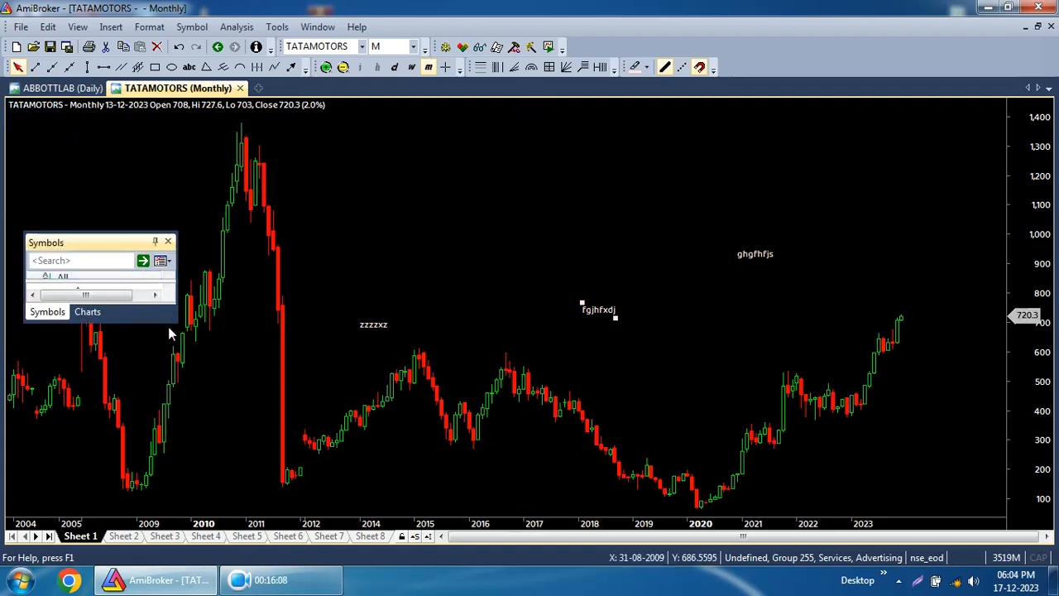
drag(167, 321, 157, 577)
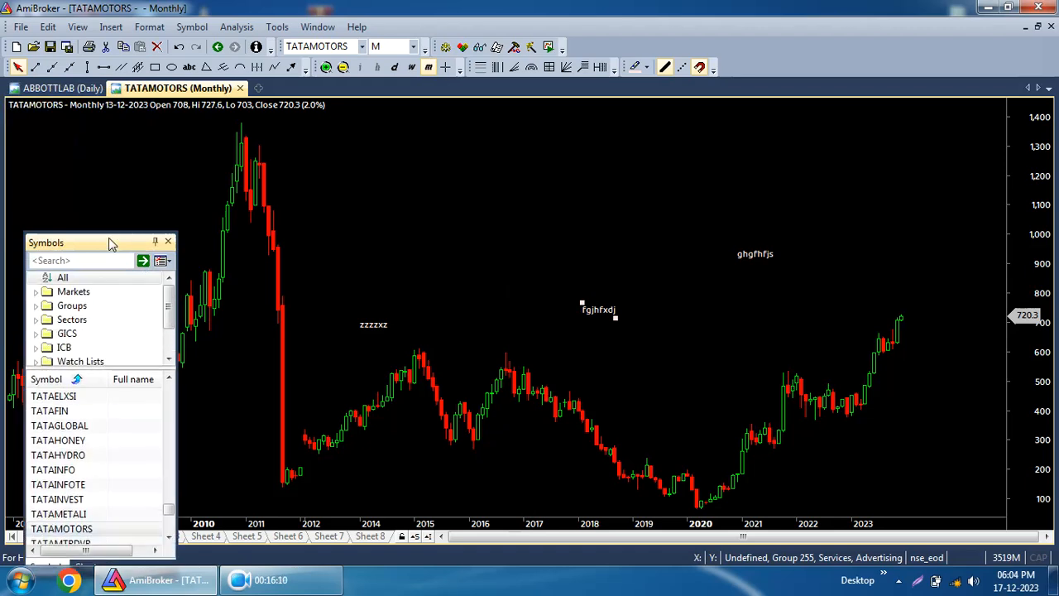
double_click(111, 242)
Restore and re-maximize the TATAMOTORS chart window, then dock the Symbols panel back beside the chart.
click(1038, 28)
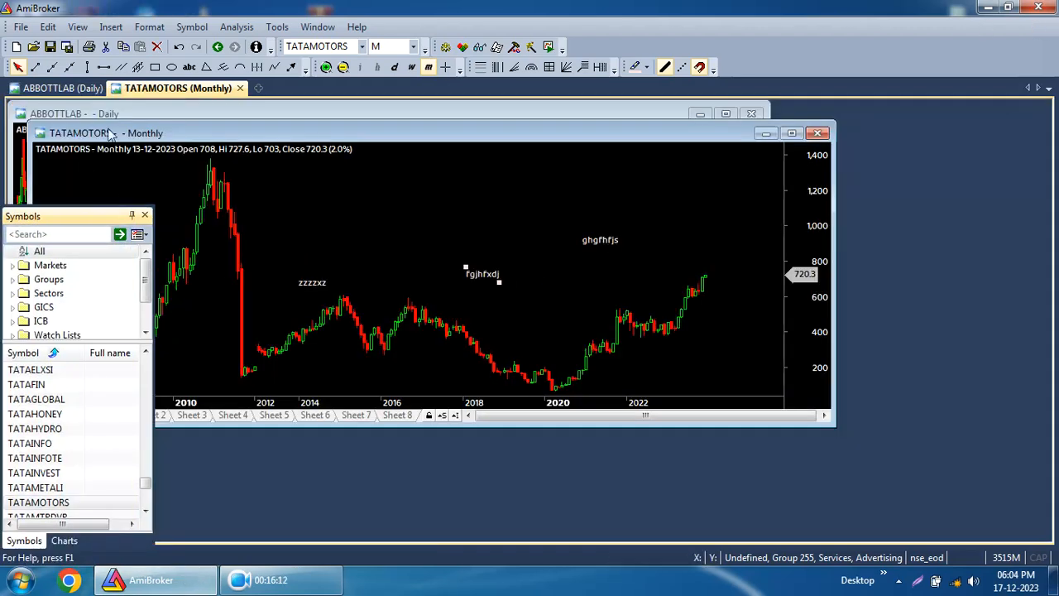
click(792, 133)
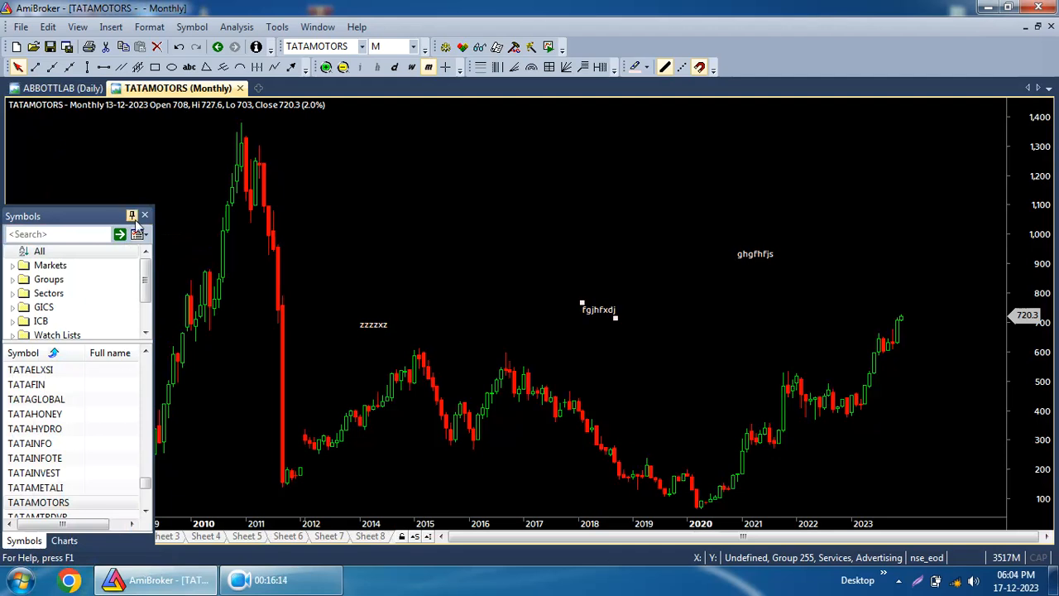
drag(97, 221, 79, 98)
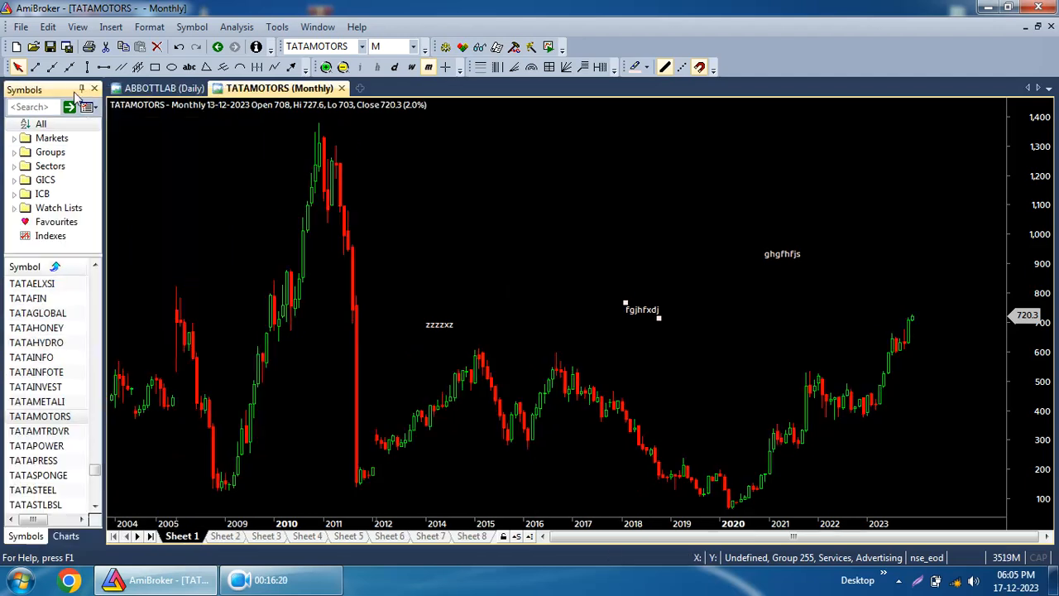
Select a late-2023 bar, then float the Symbols panel and dock it back again.
click(446, 263)
click(908, 217)
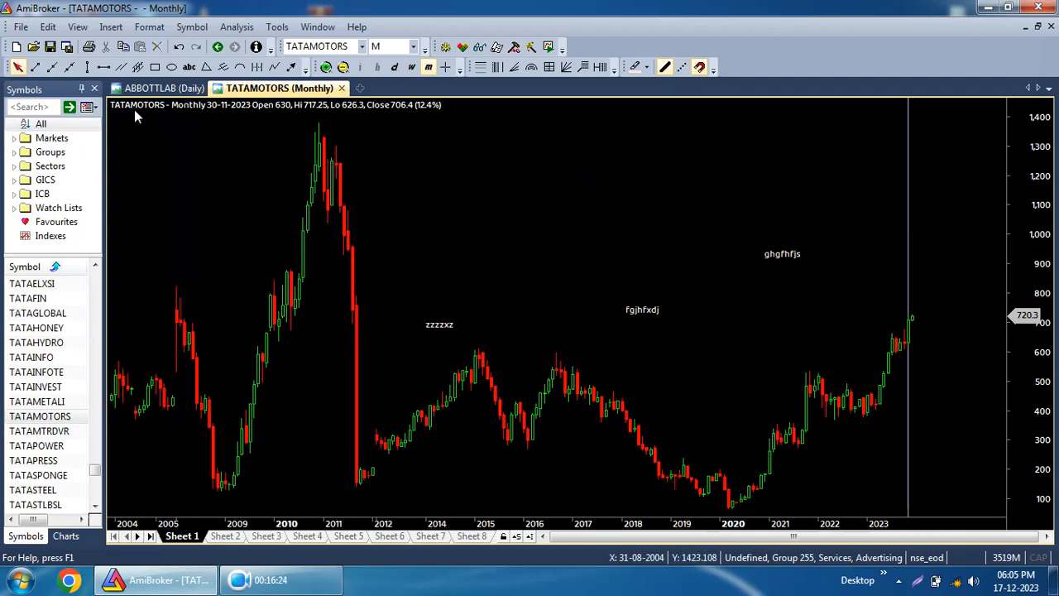
double_click(35, 94)
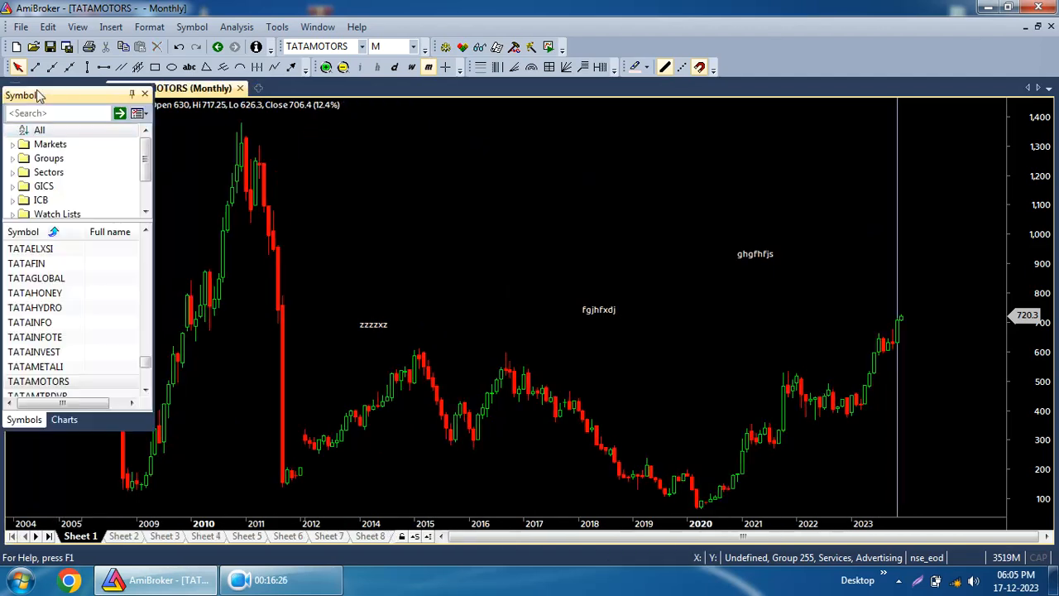
double_click(68, 96)
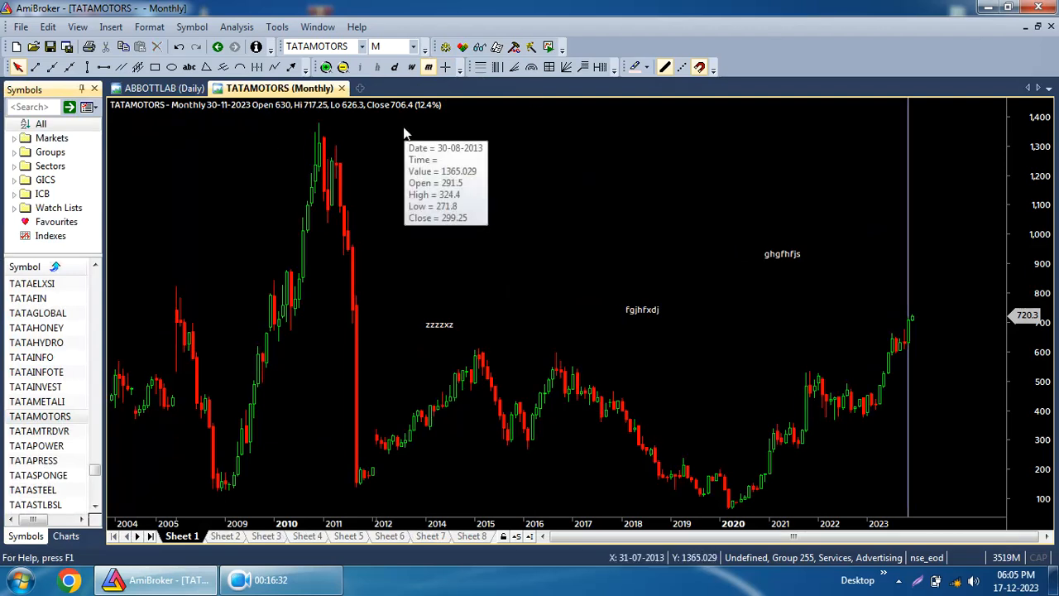
click(948, 245)
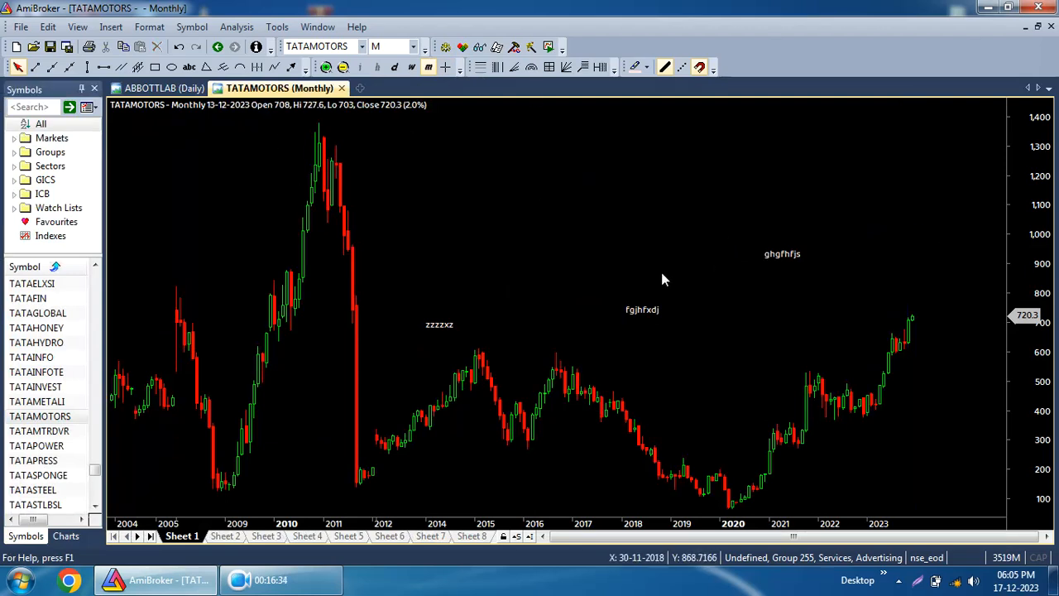
Draw a filled triangle between about 2015 and 2021 in the 890–1,220 price area.
click(205, 69)
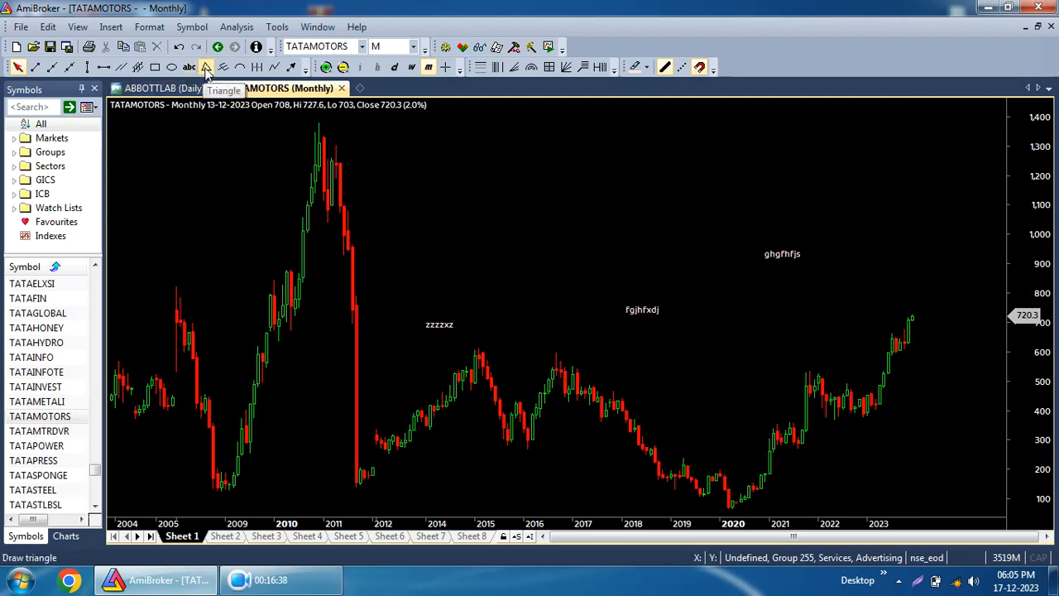
drag(567, 172, 721, 245)
click(507, 267)
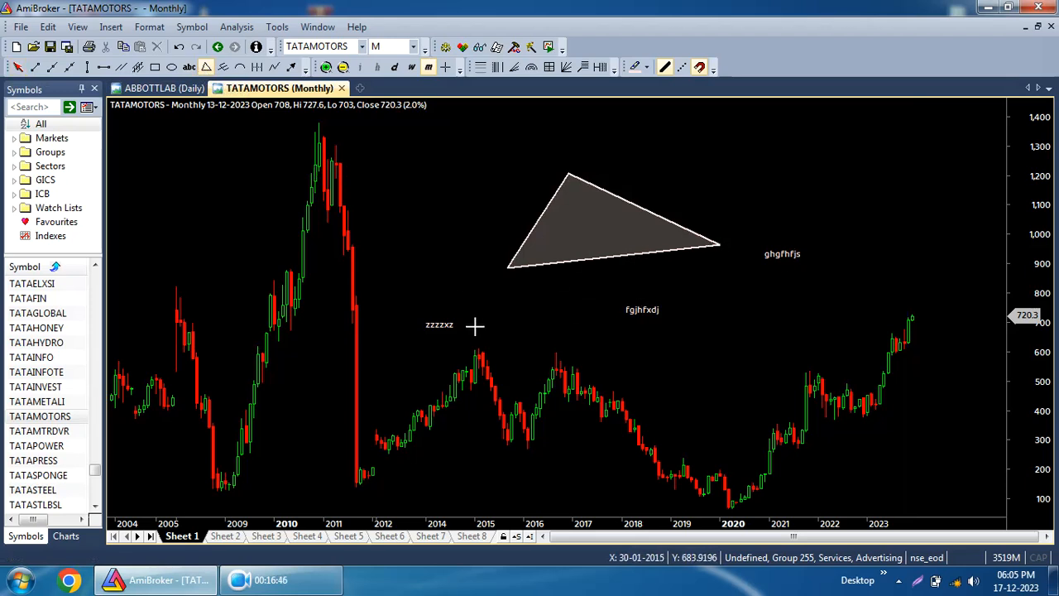
Draw an arc from the 2011 peak dipping to about 530 and rising to 2024 near 1,300.
click(241, 68)
mouse_move(320, 146)
mouse_down()
mouse_move(461, 381)
mouse_move(818, 457)
mouse_move(863, 348)
mouse_move(908, 322)
mouse_move(645, 509)
mouse_move(1040, 300)
mouse_move(958, 373)
mouse_move(865, 376)
mouse_up()
click(18, 67)
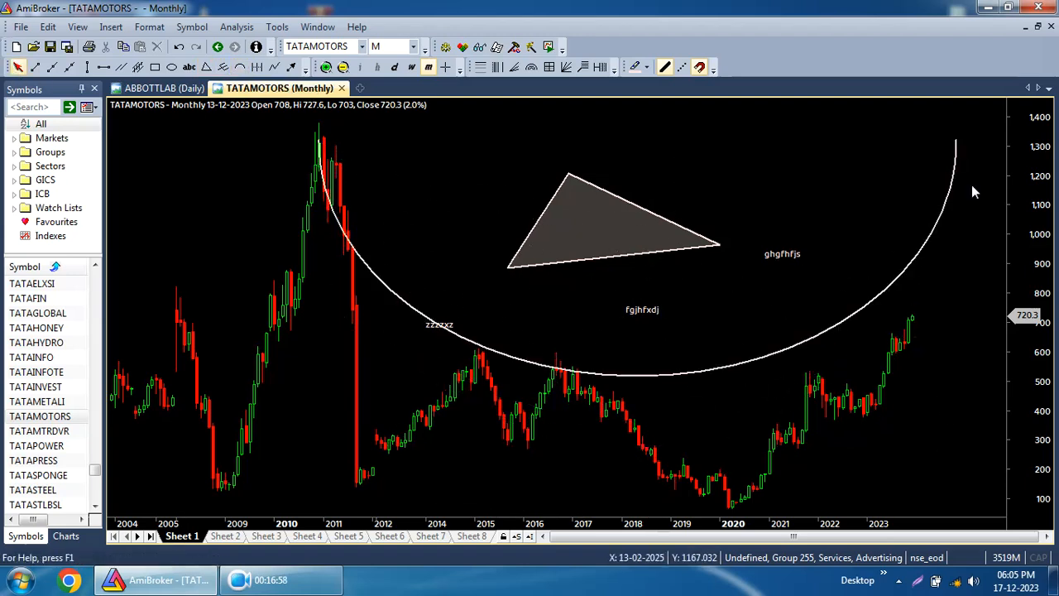
click(459, 342)
click(397, 307)
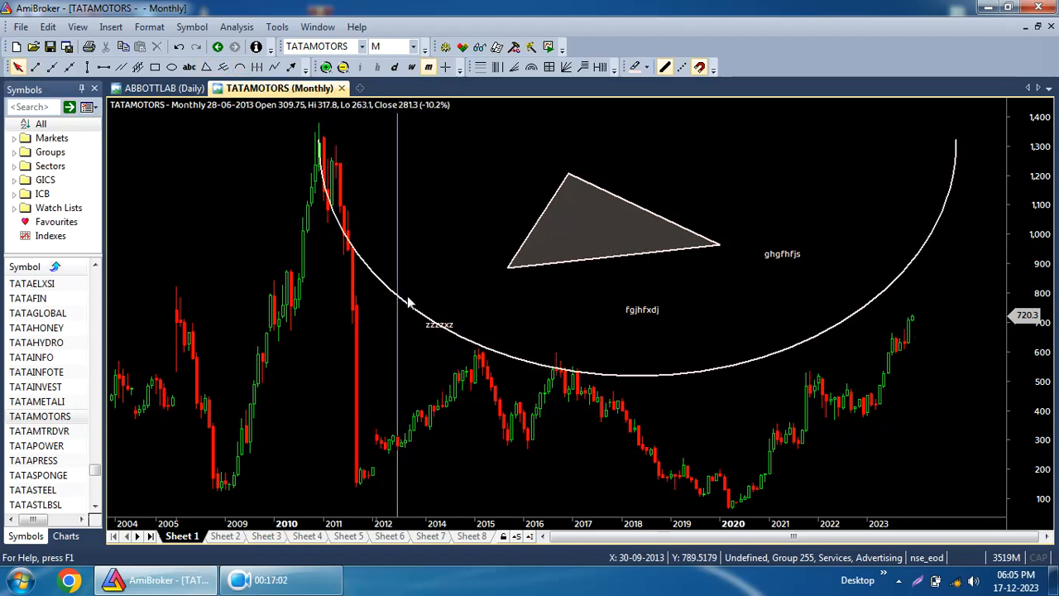
click(971, 302)
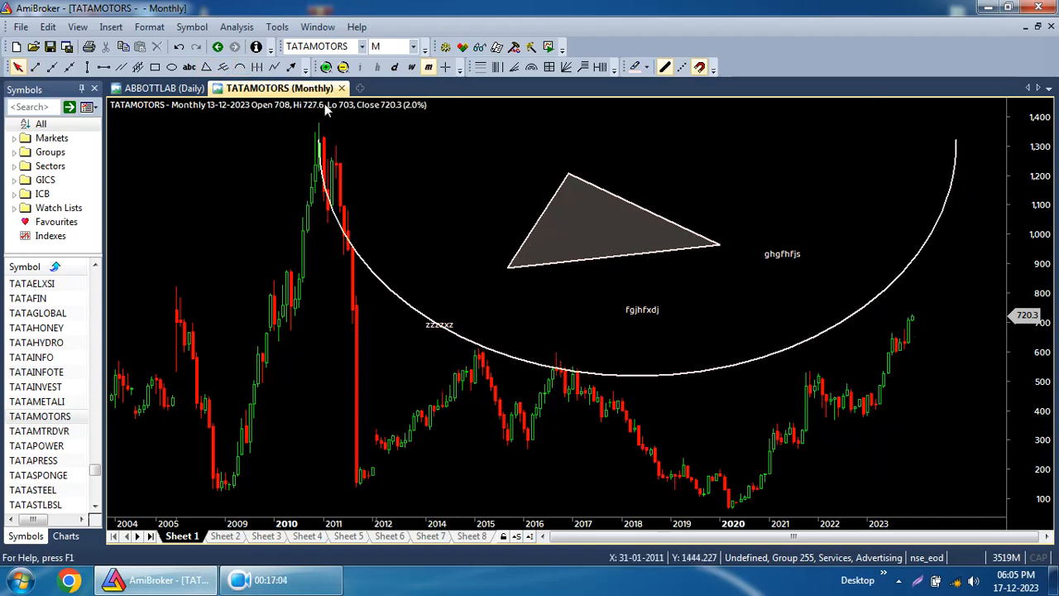
Delete all drawings from the TATAMOTORS monthly chart.
click(77, 26)
mouse_move(48, 26)
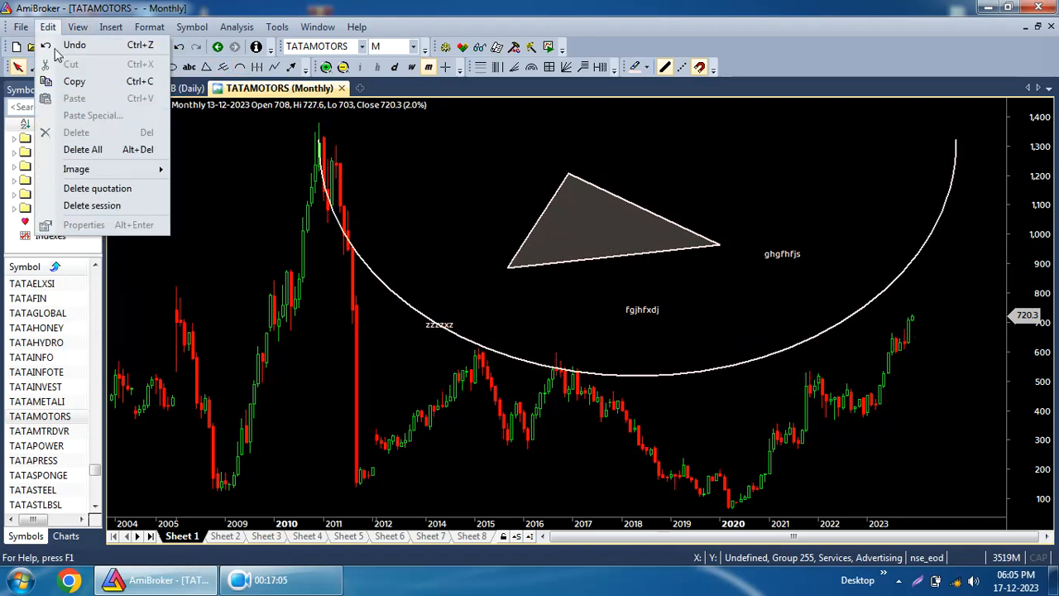
click(83, 149)
click(571, 323)
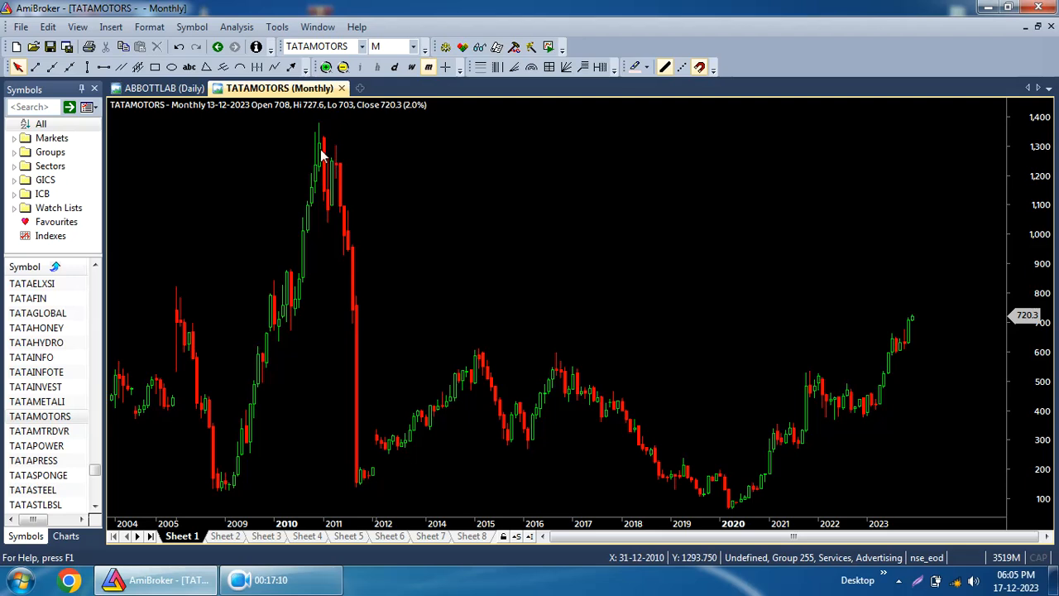
Draw a zigzag polyline along the swing lows and highs from the 2011 low to 2023, ending near 1,140.
click(276, 68)
drag(351, 480, 480, 350)
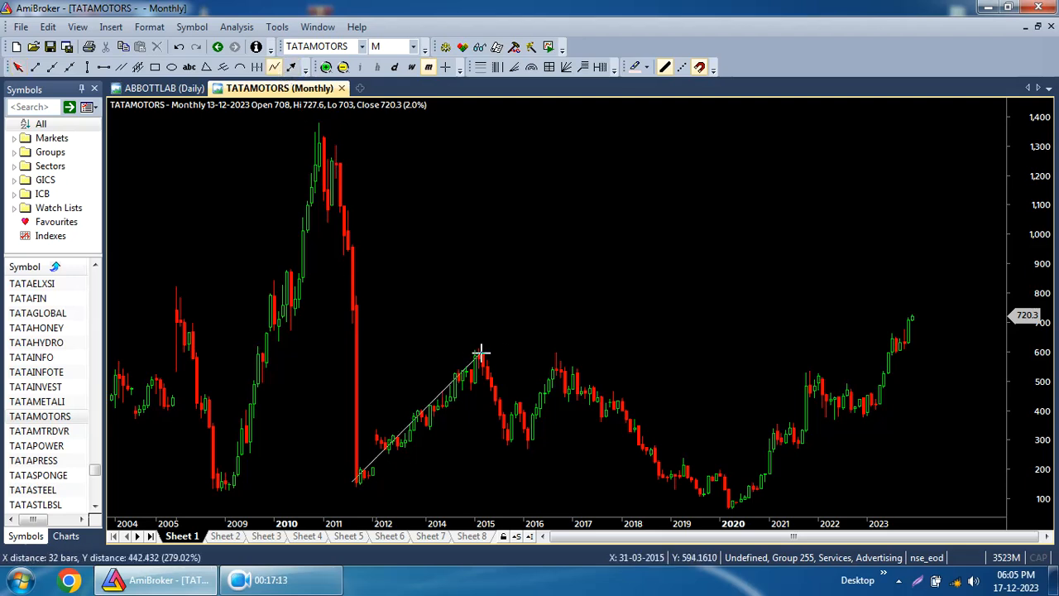
click(516, 446)
click(556, 354)
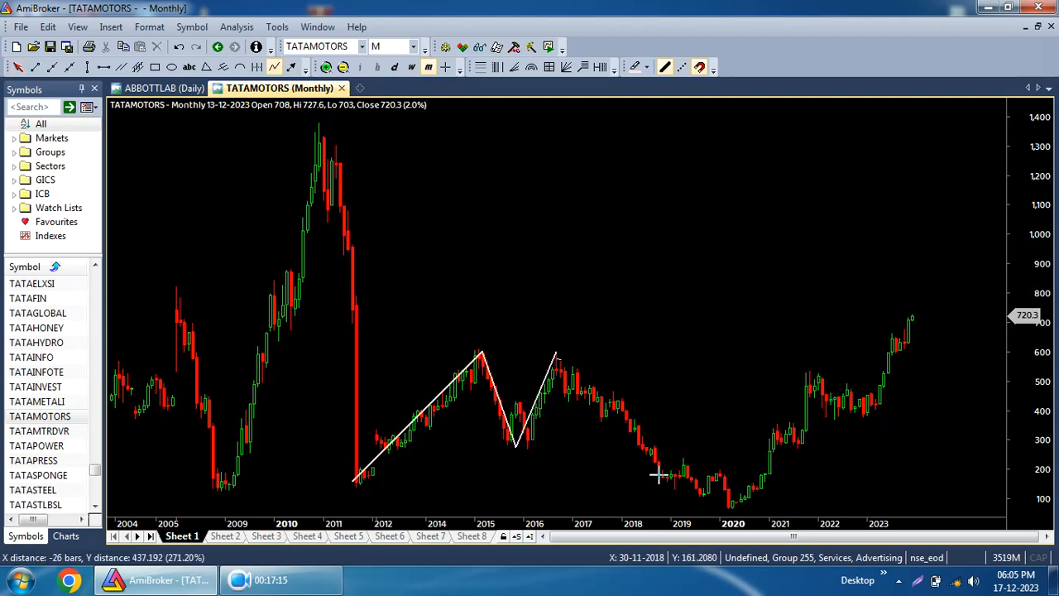
click(732, 505)
double_click(809, 370)
click(860, 415)
double_click(910, 316)
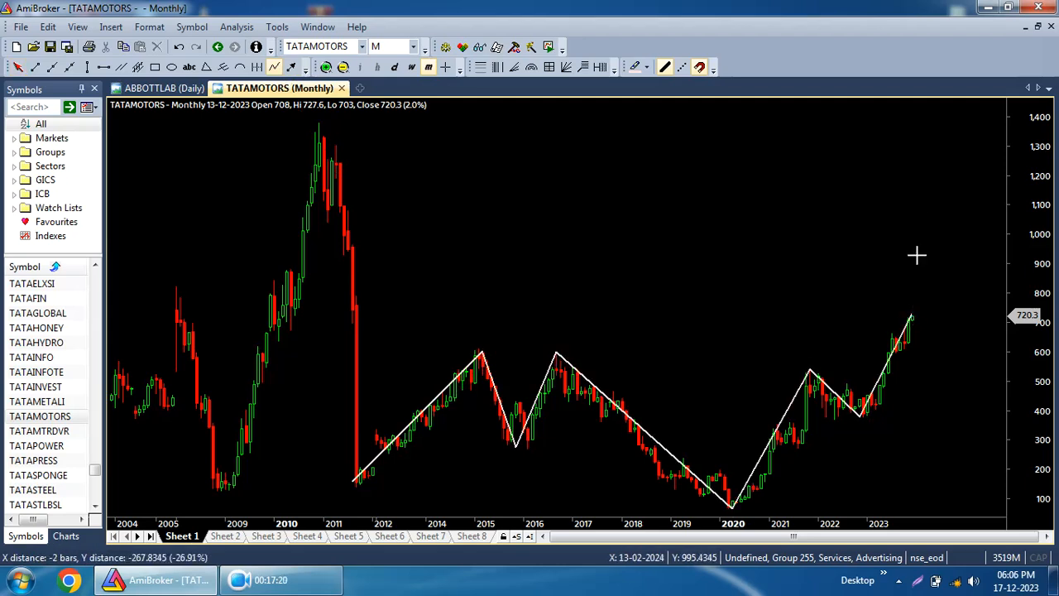
click(924, 193)
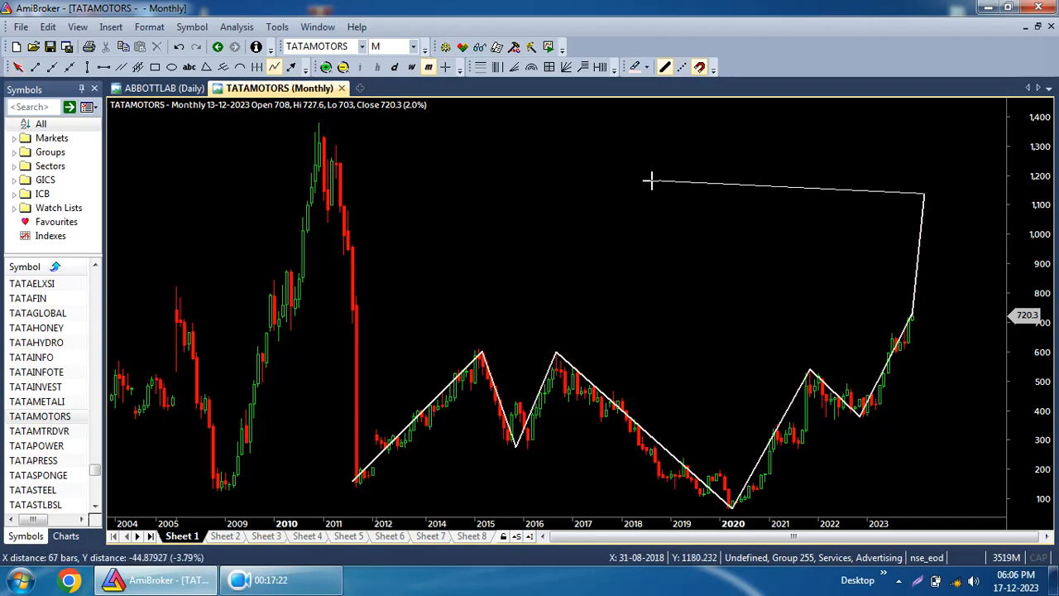
key(Escape)
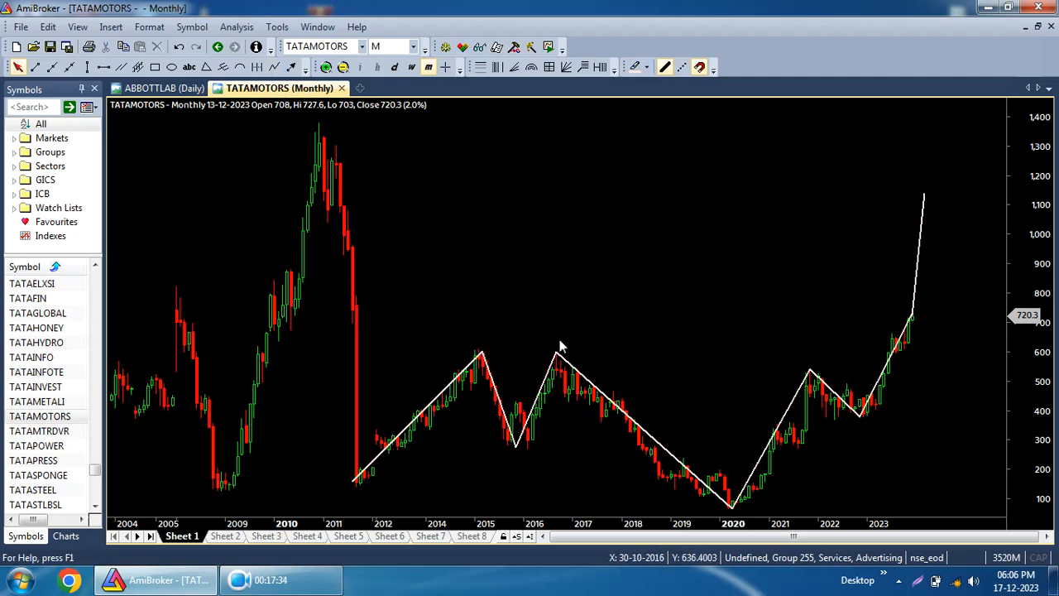
Draw a trend line from the 2015 peak across to about 2024 near 540.
mouse_move(559, 356)
mouse_down()
mouse_move(596, 377)
mouse_move(560, 432)
mouse_move(556, 352)
mouse_up()
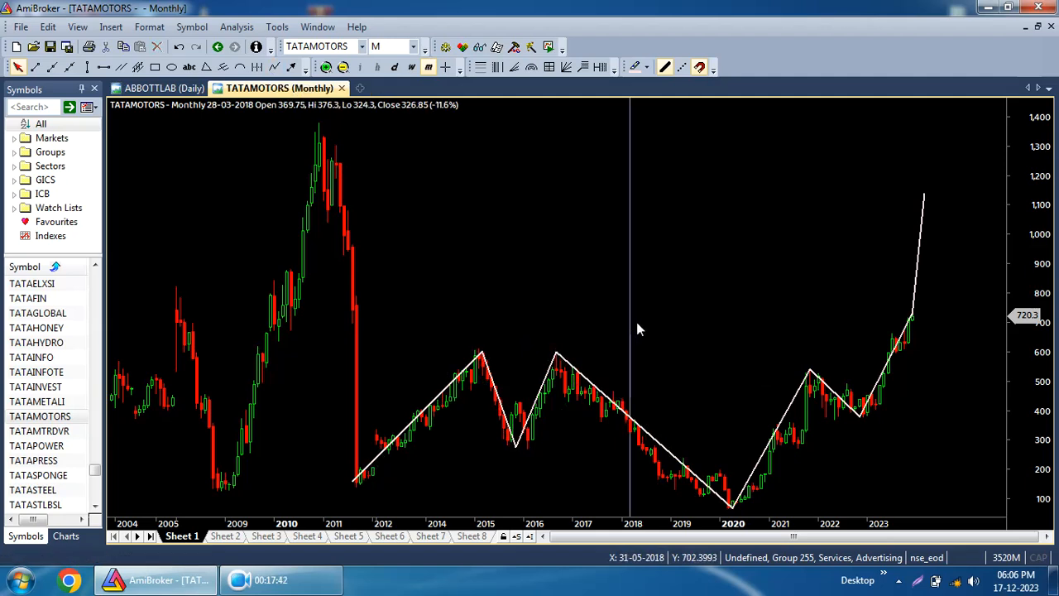
click(978, 250)
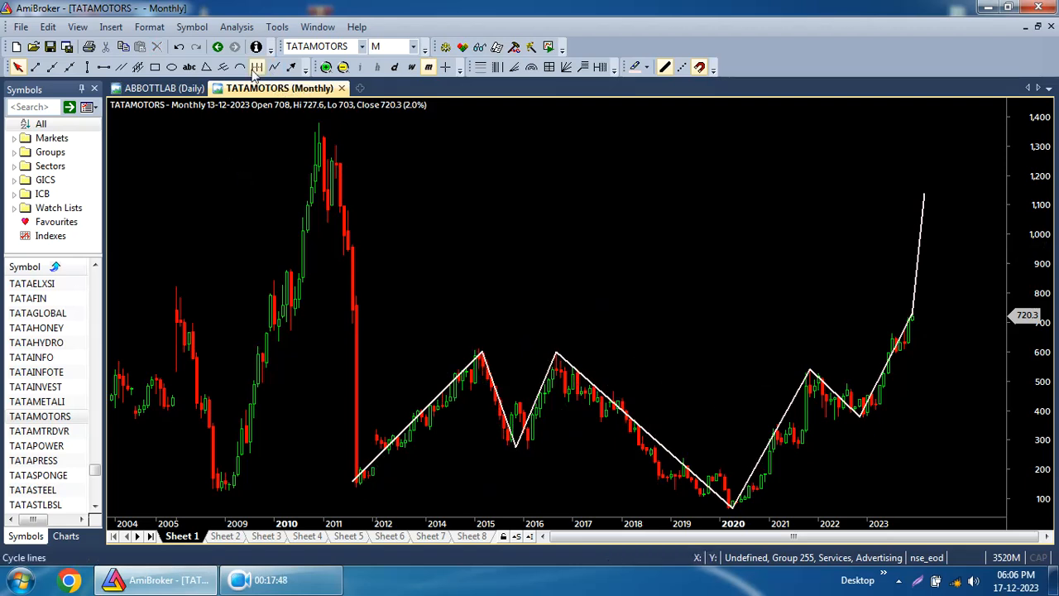
click(35, 66)
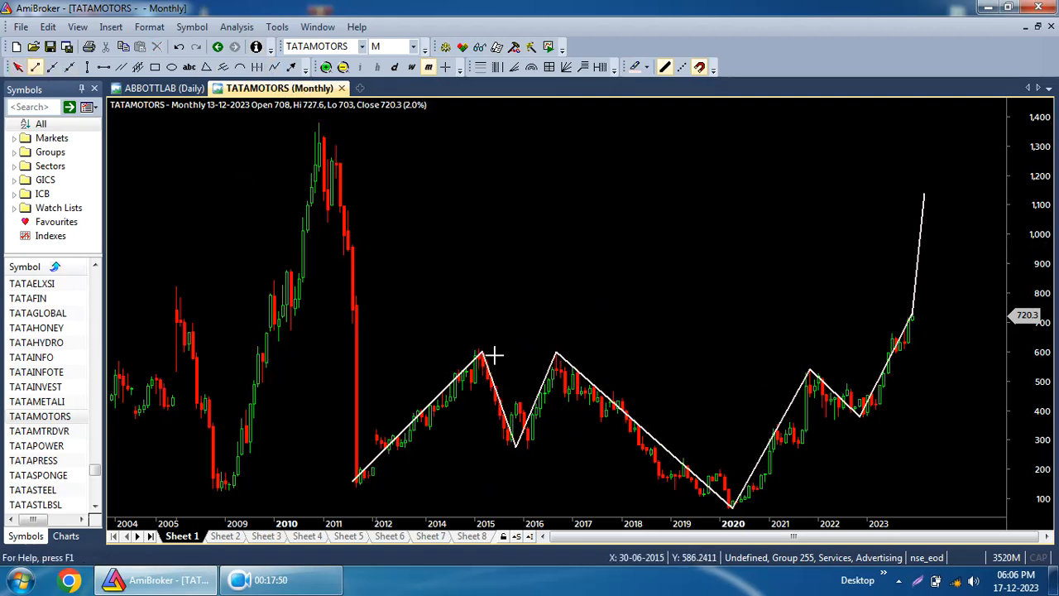
mouse_move(475, 370)
mouse_down()
mouse_move(998, 369)
mouse_move(930, 370)
mouse_up()
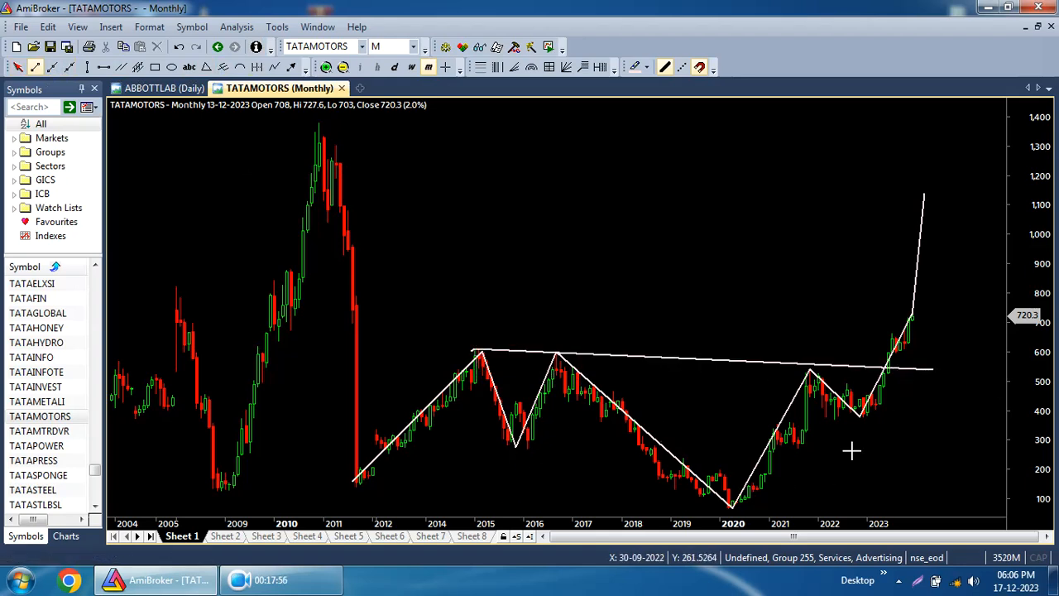
Draw a rising trend line from late 2023 up to about 1,000.
drag(908, 357, 964, 234)
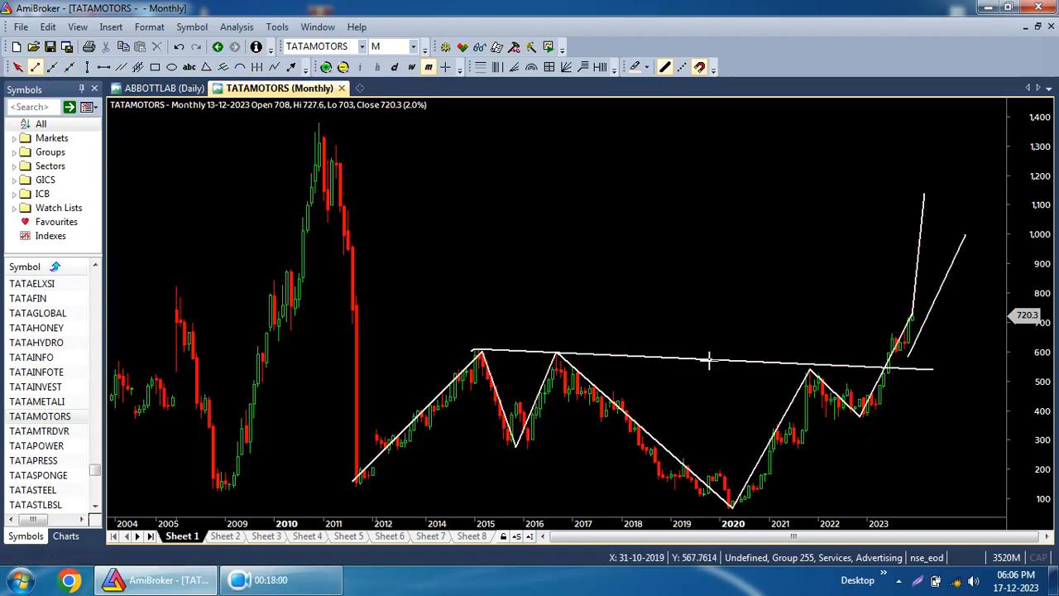
Draw three arrows: one pointing right near 1,100, one pointing up-right near 950, and one pointing down at the 2015 peak.
mouse_move(438, 378)
mouse_move(454, 168)
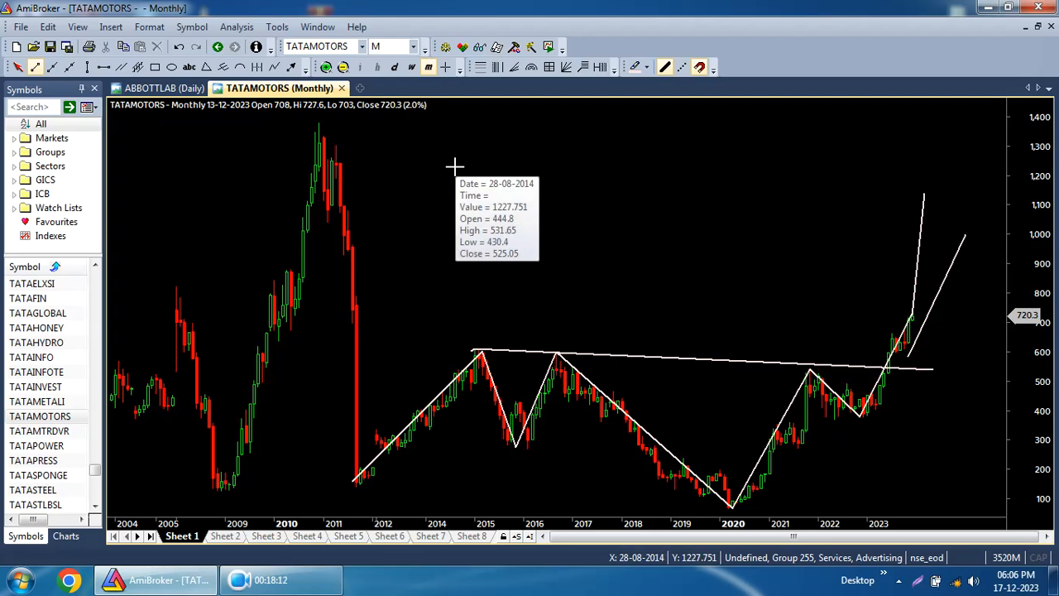
click(291, 66)
drag(428, 189, 712, 225)
drag(453, 274, 770, 243)
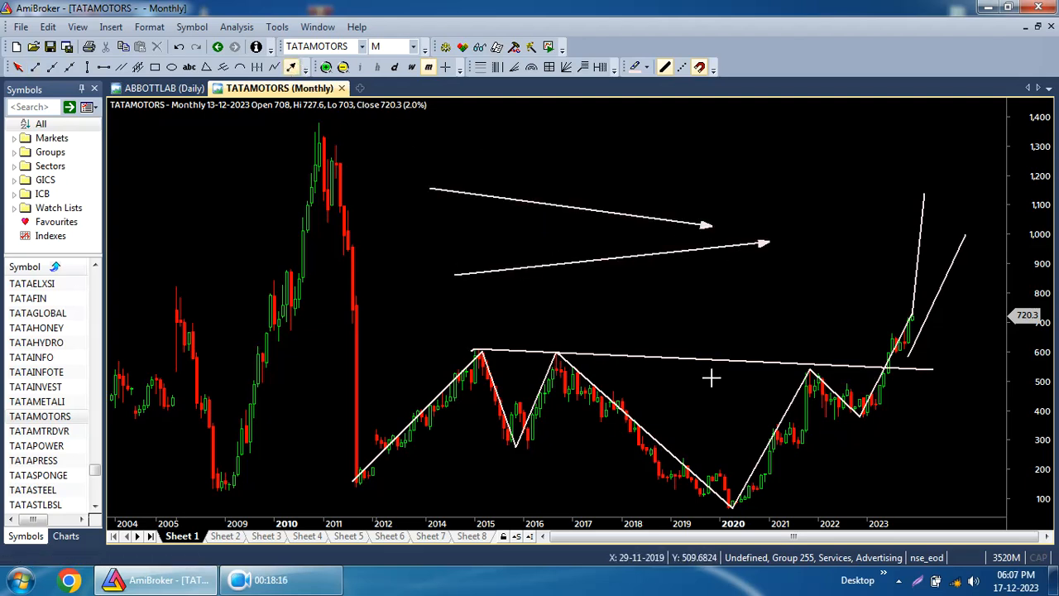
drag(381, 216, 459, 345)
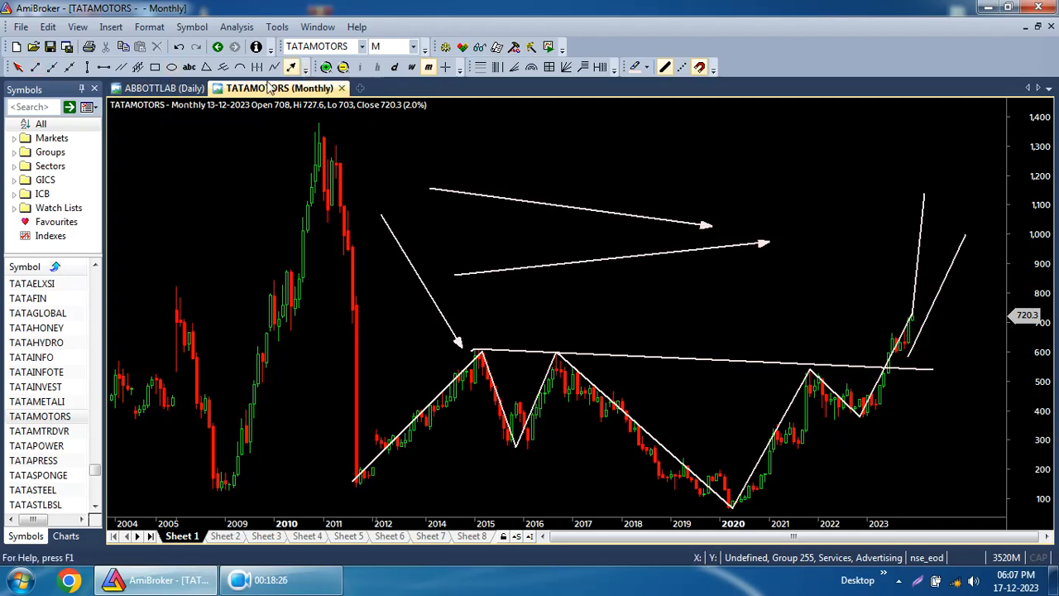
Zoom in and out and switch the chart between daily, weekly and monthly intervals to view the drawings.
click(326, 68)
click(343, 68)
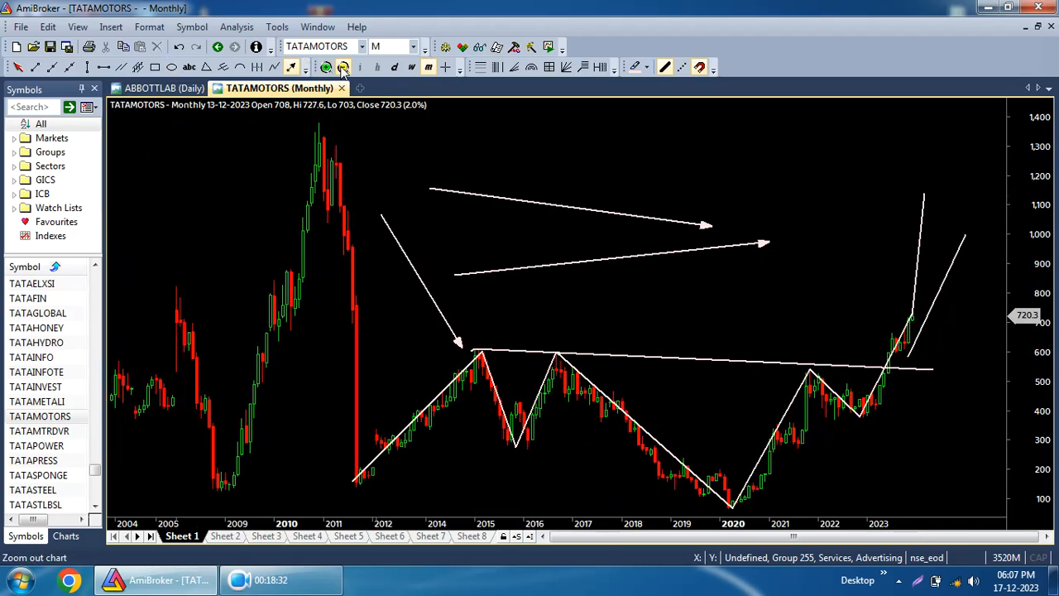
click(394, 69)
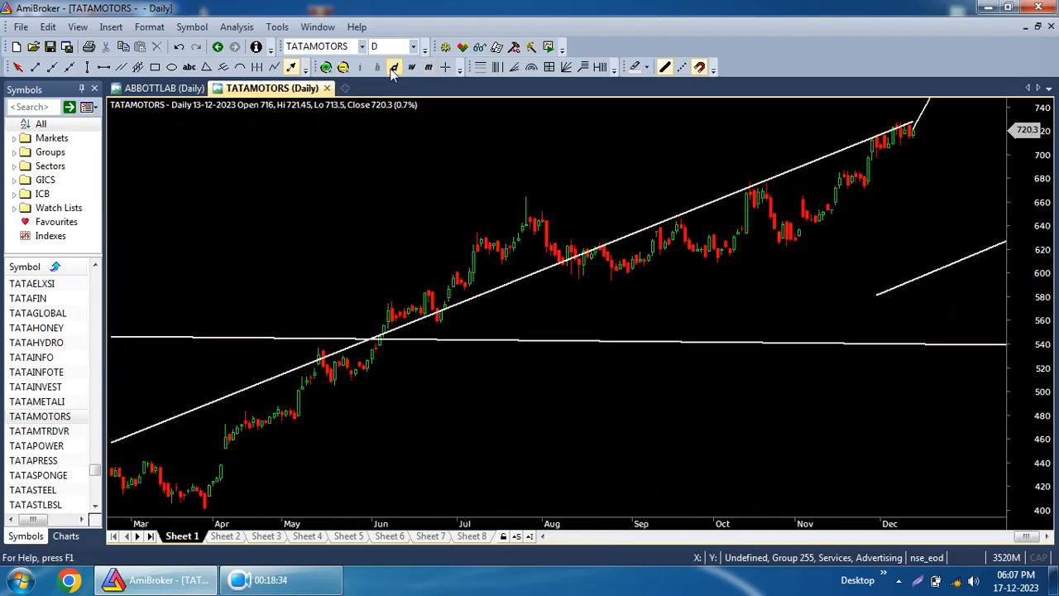
click(411, 68)
click(429, 68)
click(394, 68)
click(408, 71)
click(344, 67)
click(343, 67)
Delete all drawings from the weekly chart and confirm the deletion.
click(48, 28)
click(83, 150)
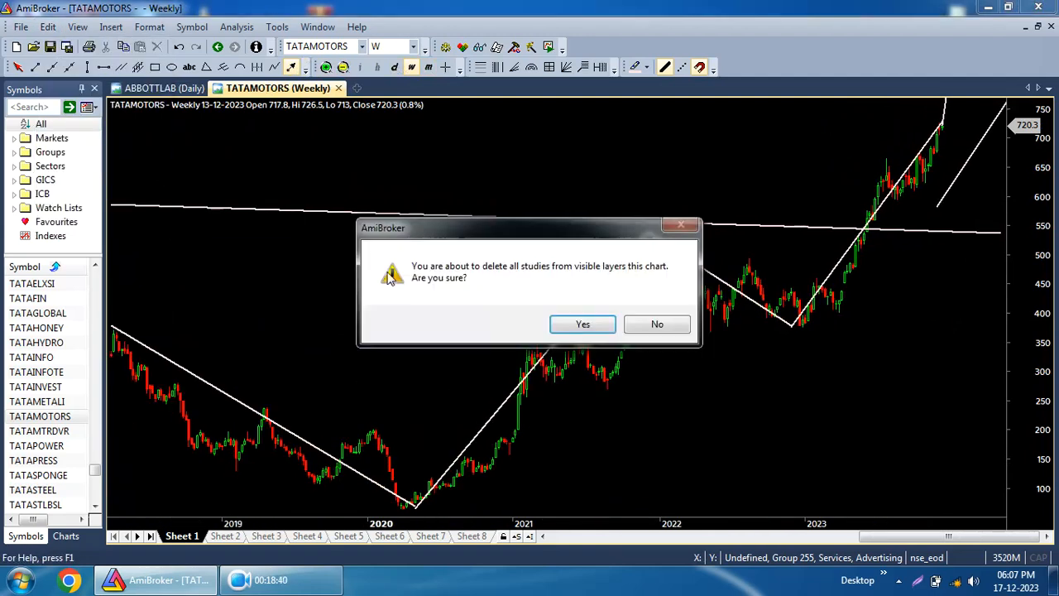
click(582, 324)
Switch the chart through daily, weekly and back to monthly intervals.
click(395, 67)
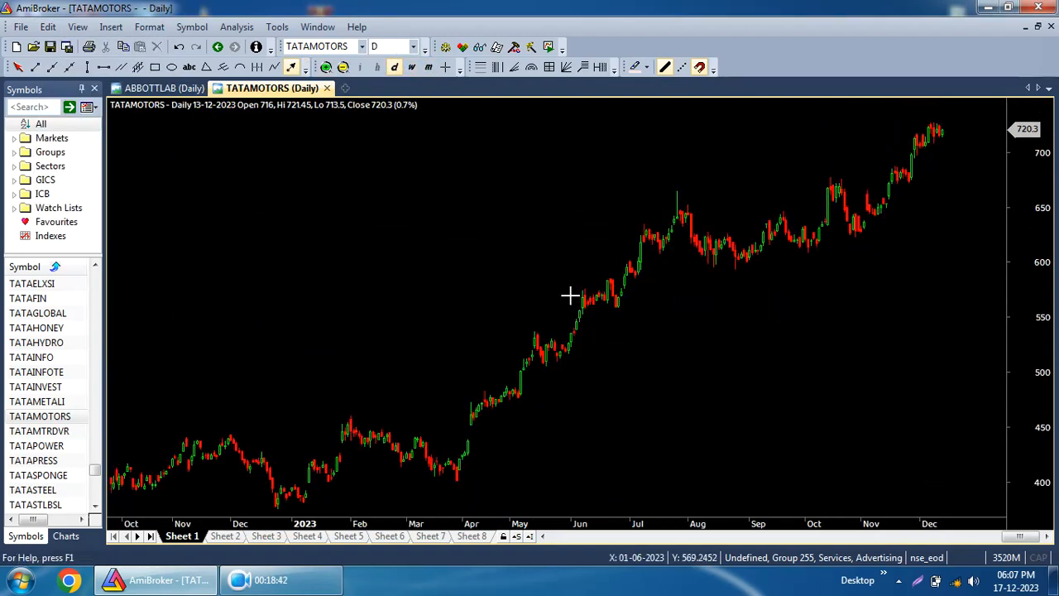
click(411, 67)
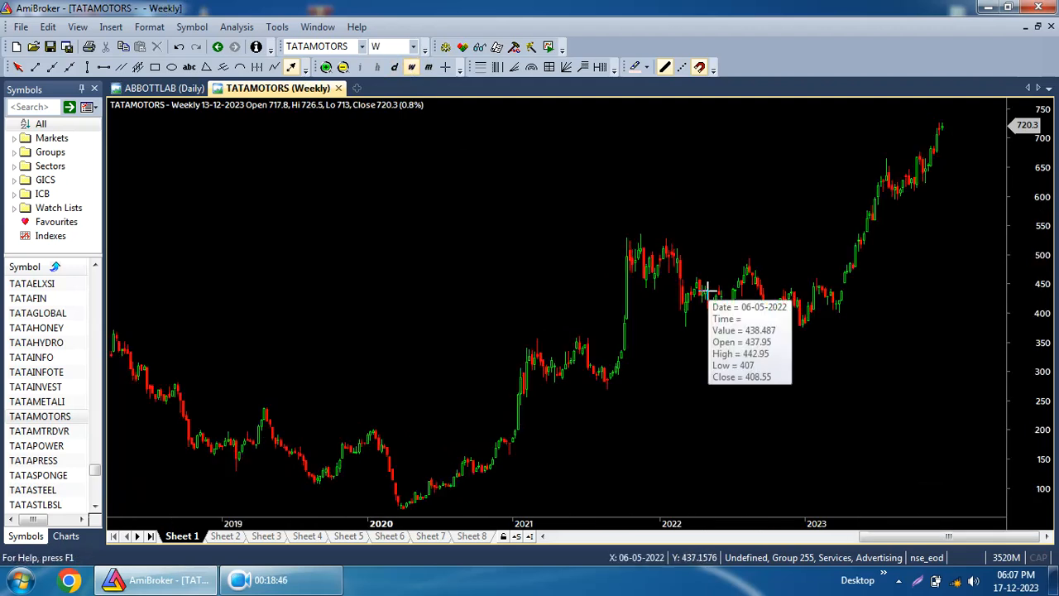
mouse_move(712, 290)
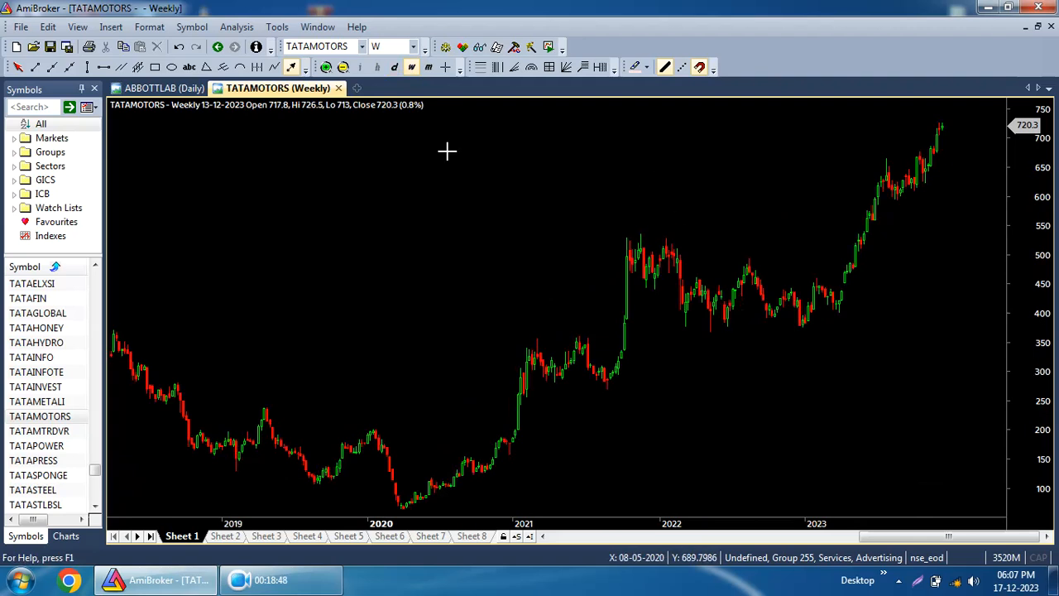
click(428, 67)
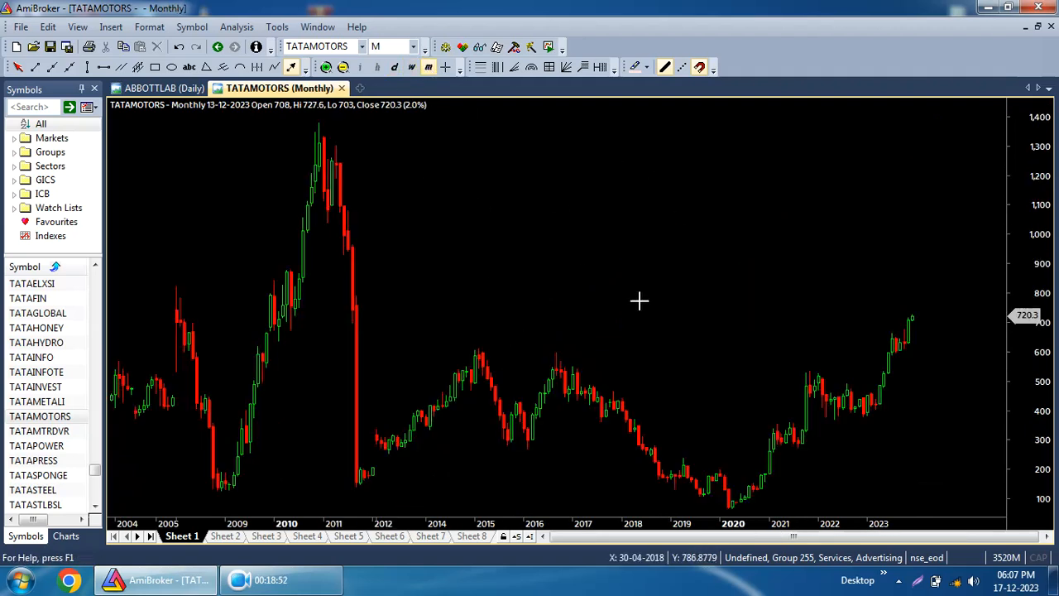
Turn on the crosshair display on the monthly chart.
click(446, 69)
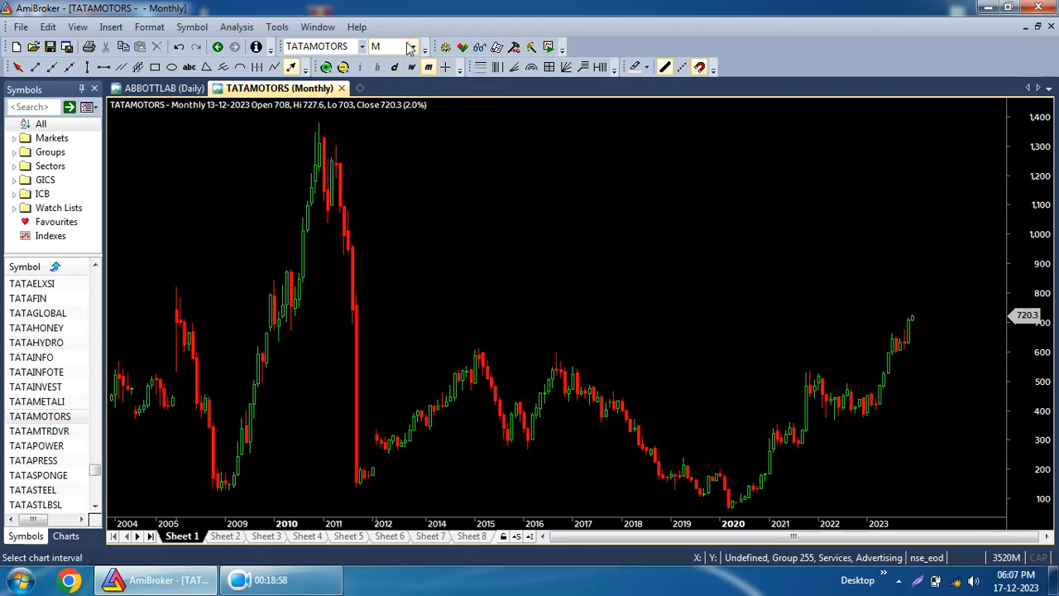
click(446, 67)
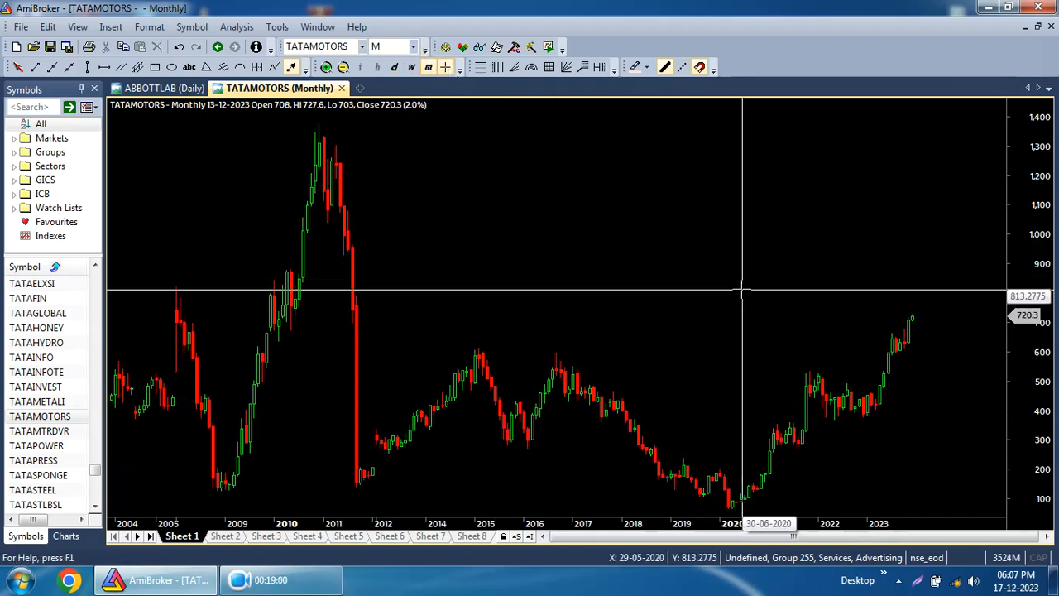
mouse_move(915, 246)
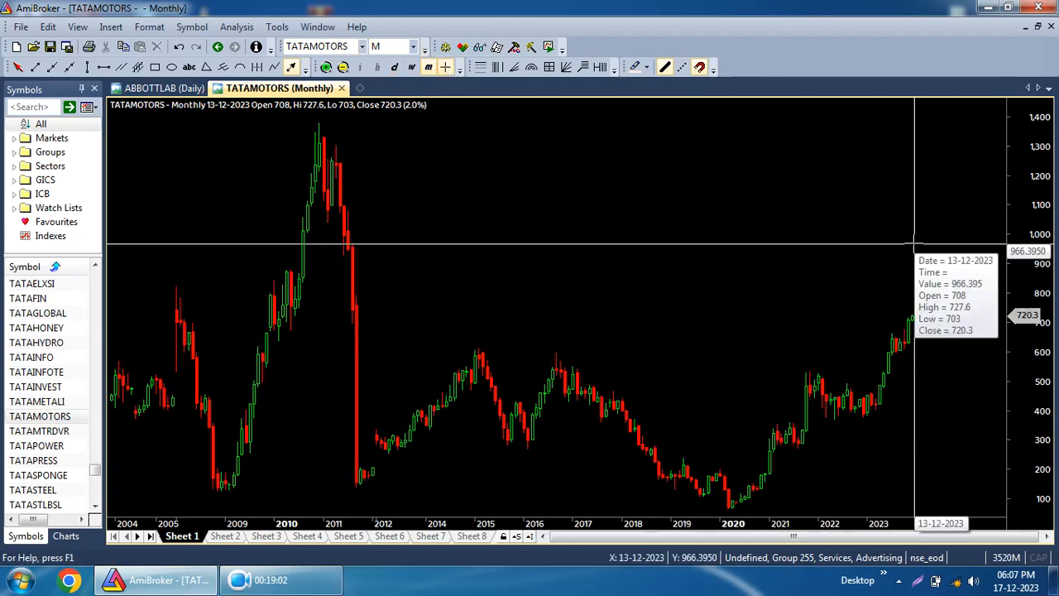
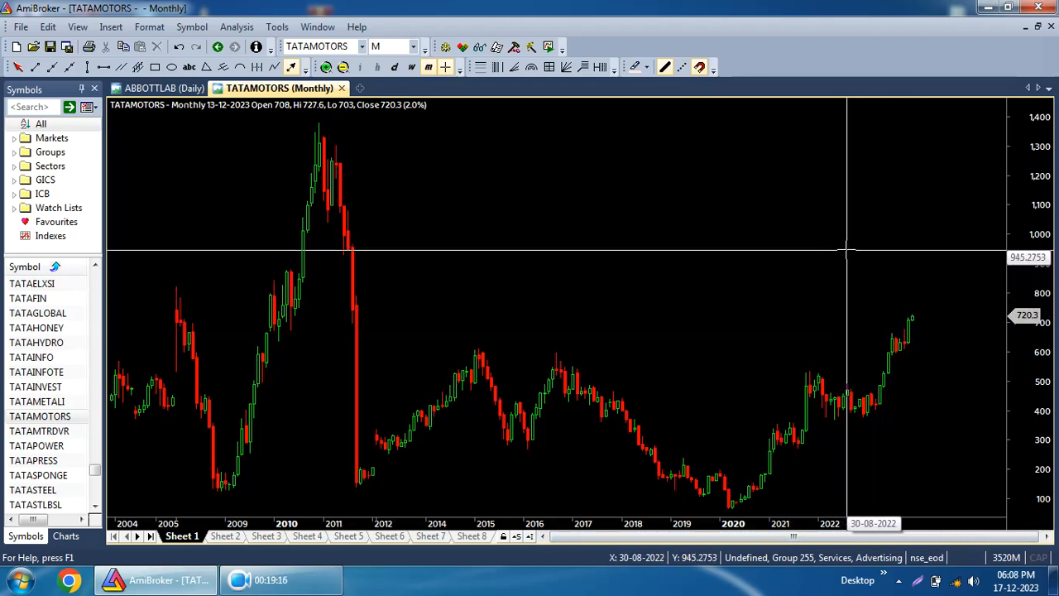
Turn off the crosshair display on the monthly chart.
mouse_move(846, 248)
click(445, 67)
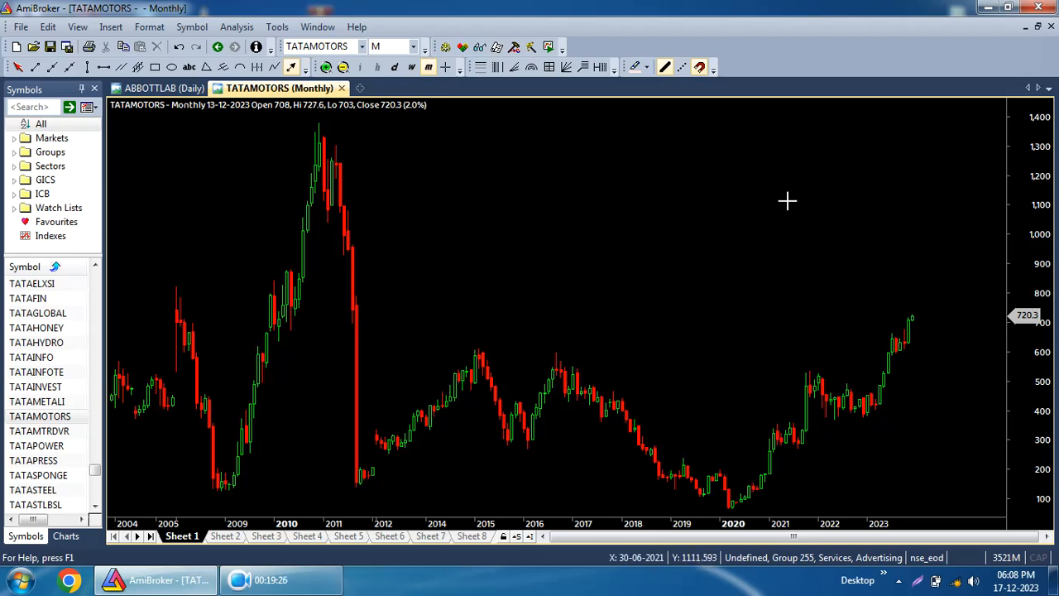
mouse_move(785, 200)
click(445, 66)
mouse_move(827, 235)
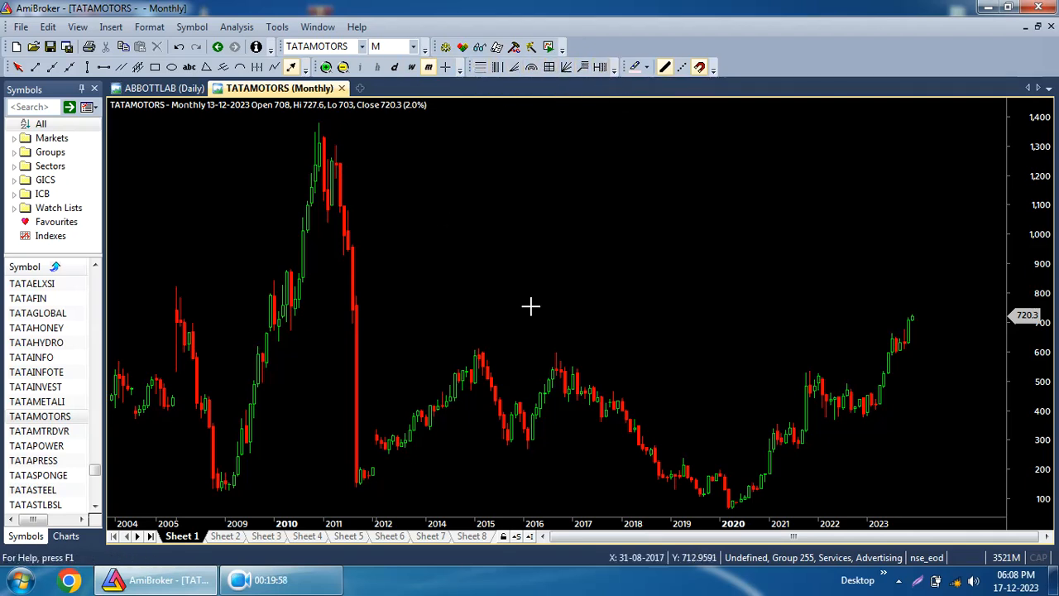
Open the TATAGLOBAL chart from the symbol list.
click(36, 342)
click(37, 312)
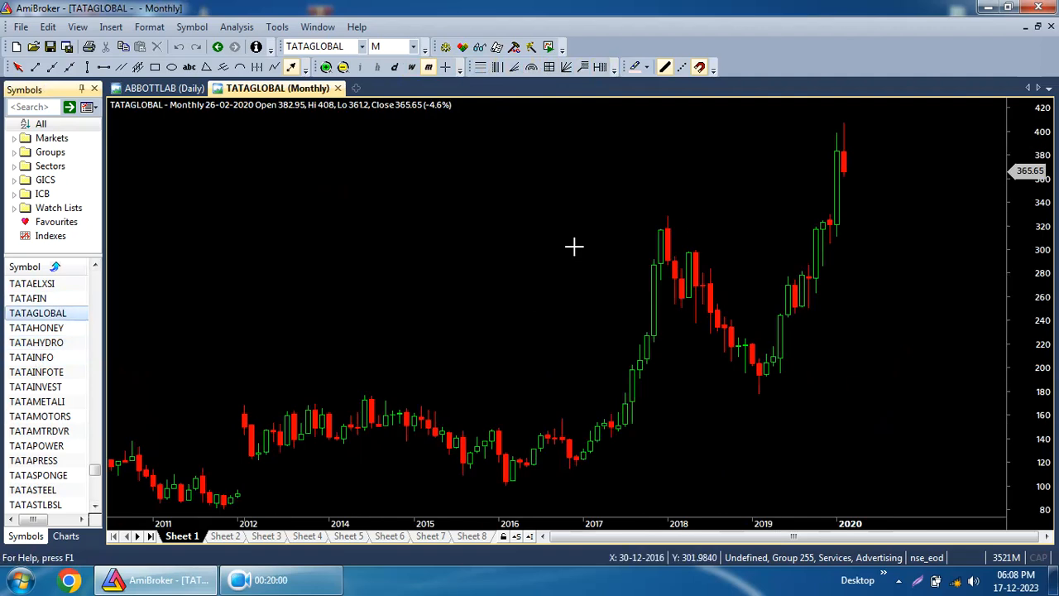
scroll(525, 319, down, 4)
scroll(525, 319, up, 5)
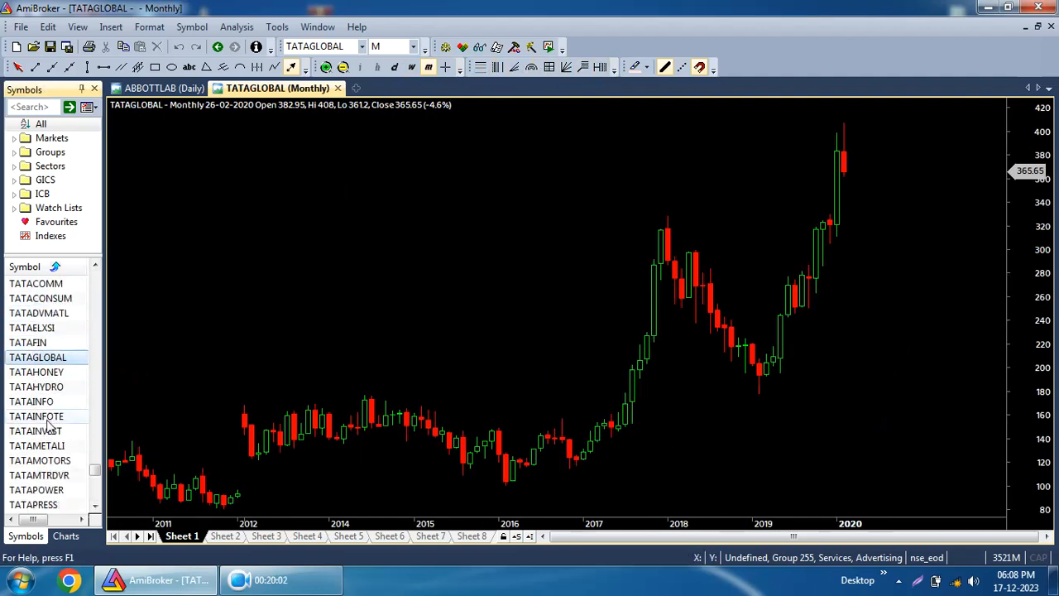
Insert the Woodie's CCI Panel Full Stats indicator from the OLD SUBHAM AFL collection onto the chart.
click(66, 536)
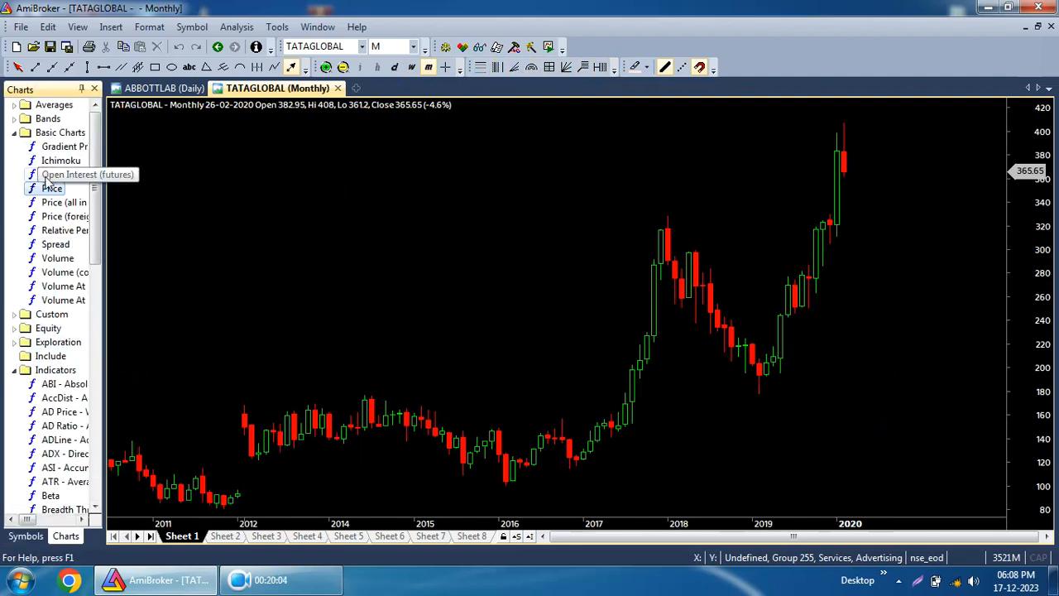
scroll(37, 418, down, 4)
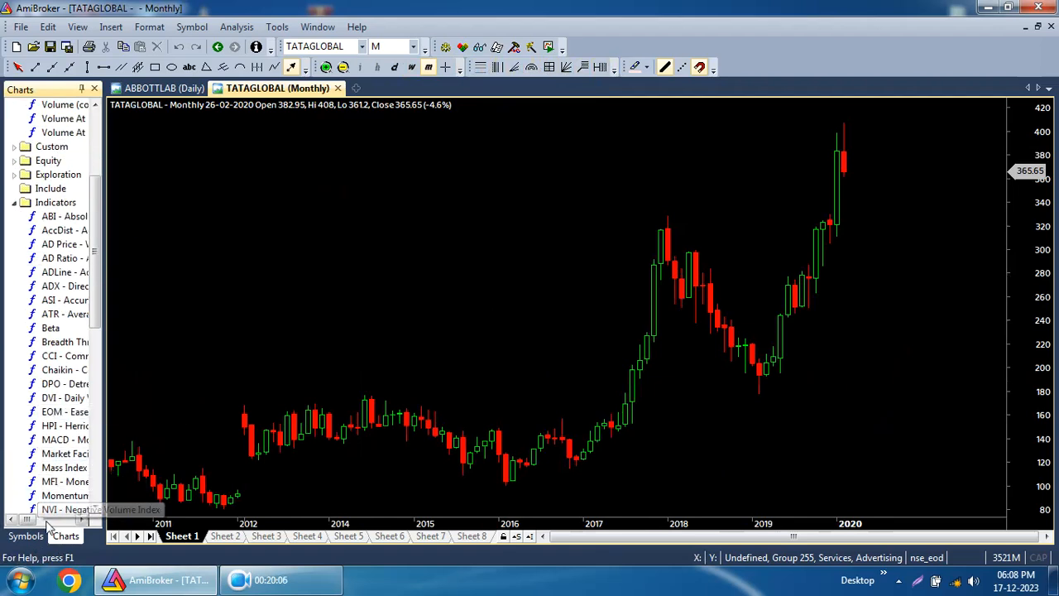
scroll(47, 362, down, 2)
scroll(47, 362, down, 10)
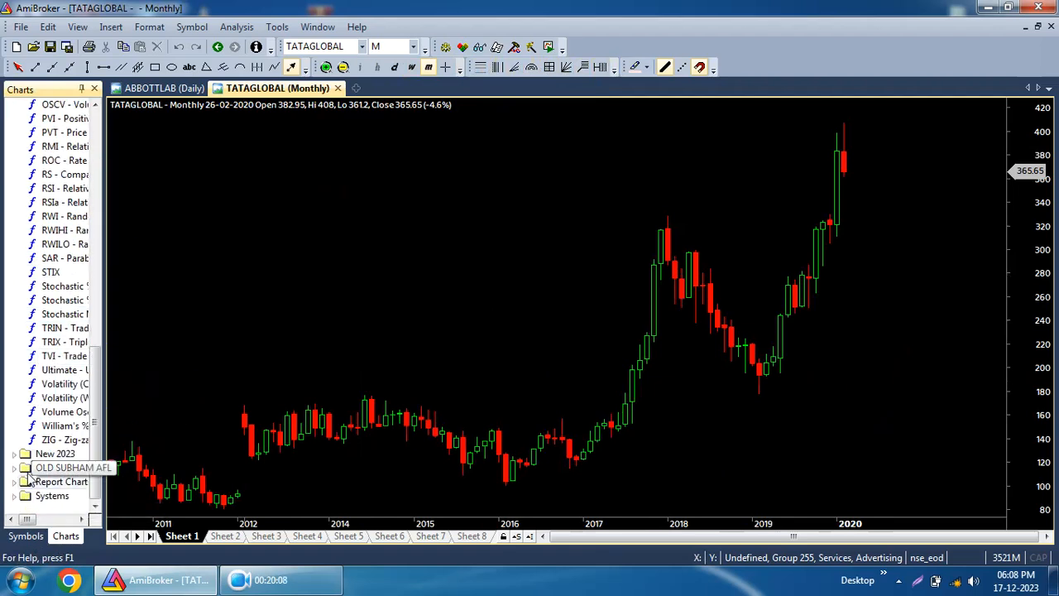
click(15, 454)
scroll(44, 458, down, 5)
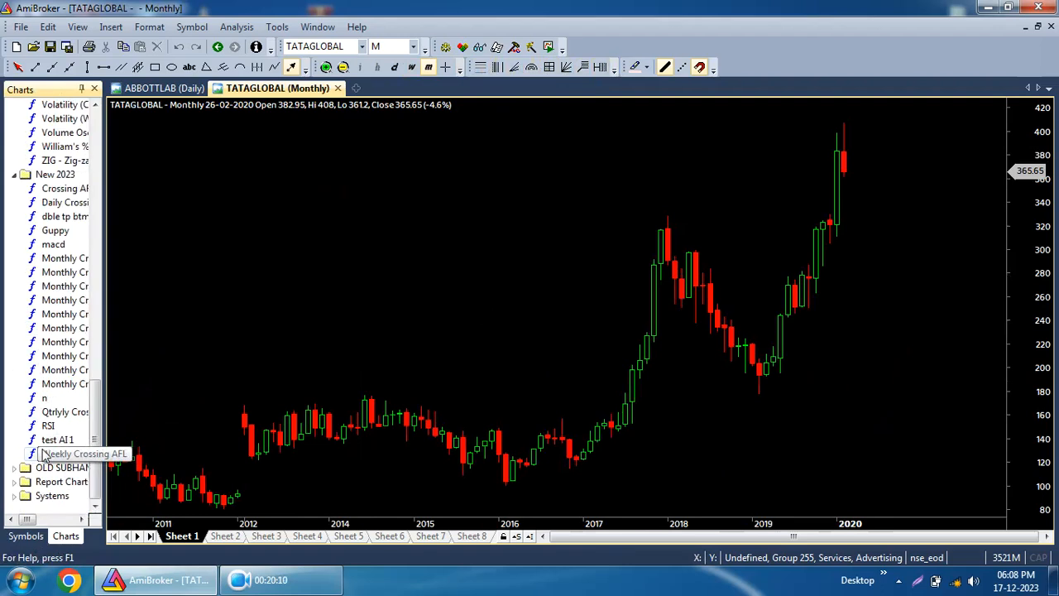
double_click(48, 467)
click(20, 411)
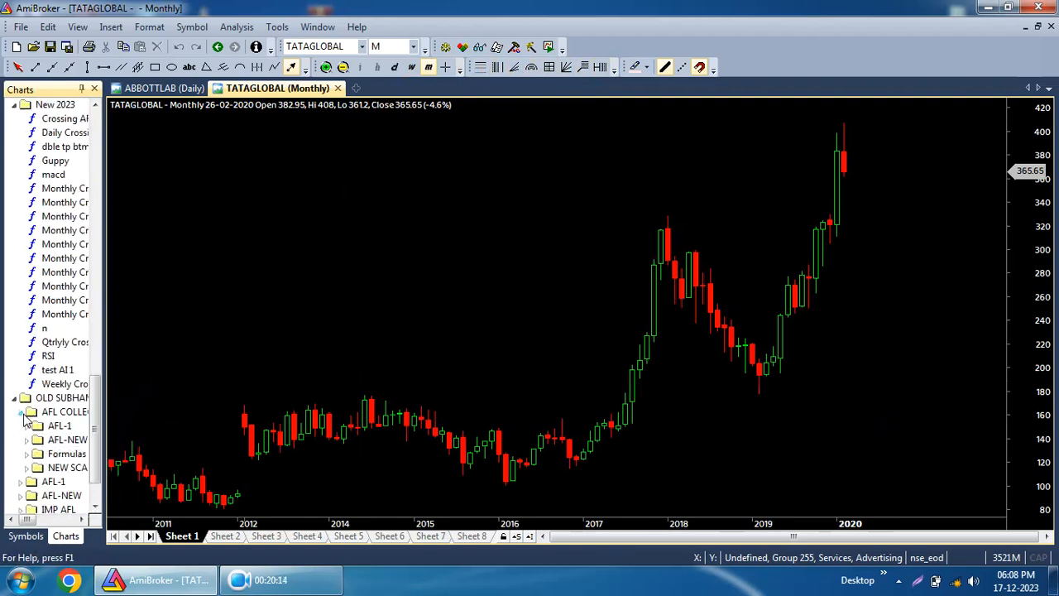
double_click(37, 370)
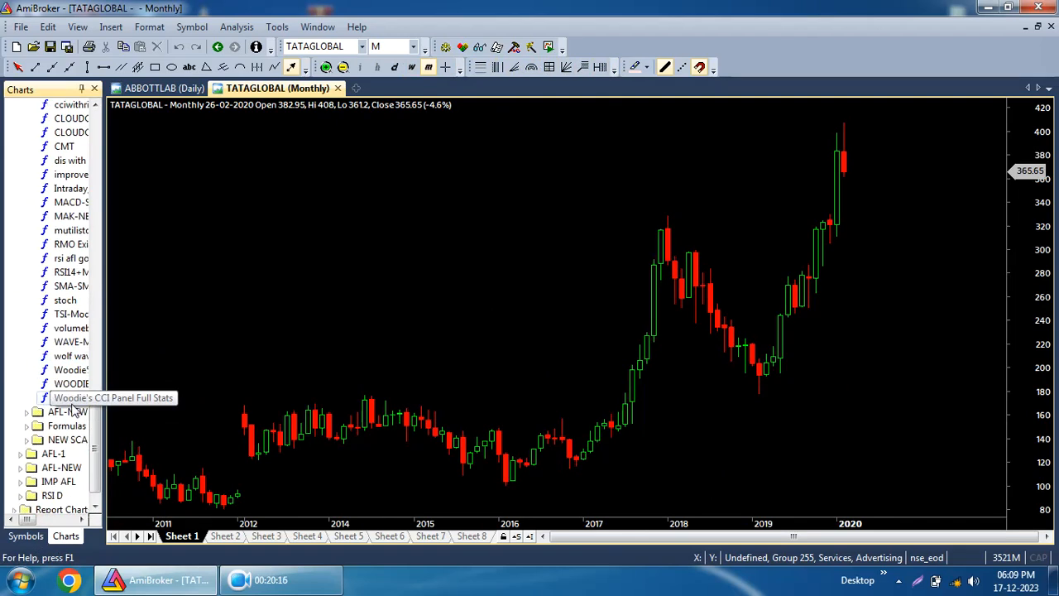
double_click(70, 398)
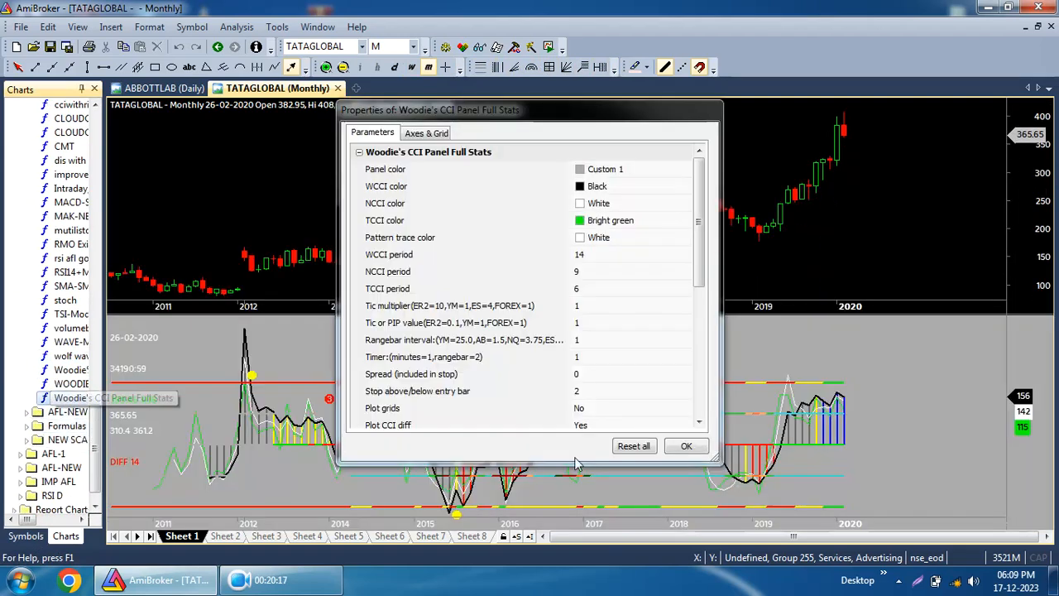
click(685, 452)
Set the Woodie's CCI panel colour to Black and the WCCI colour to Pink in its parameters.
right_click(444, 367)
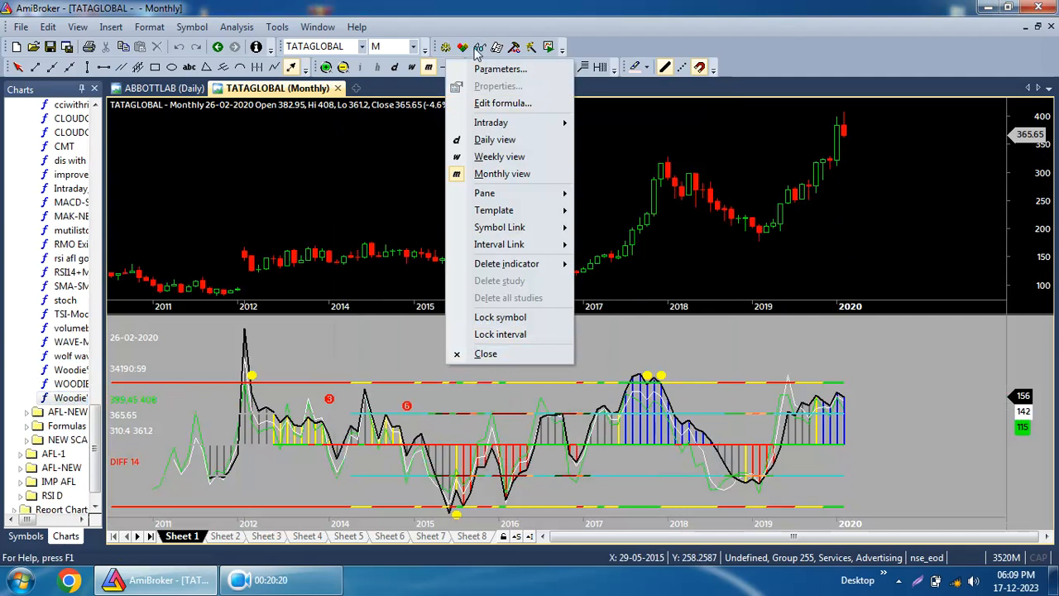
click(498, 68)
click(599, 172)
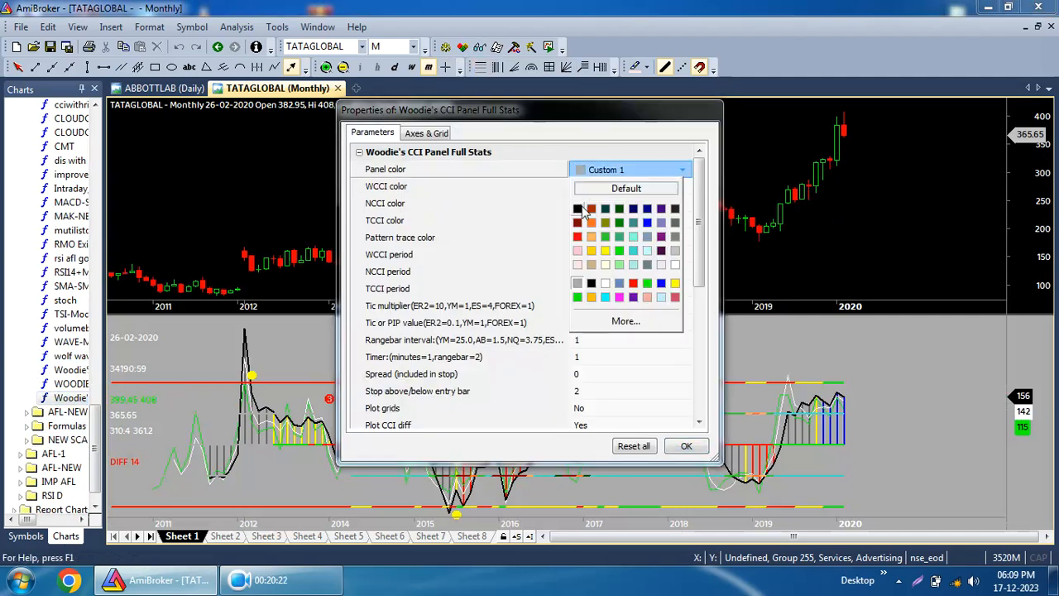
click(581, 208)
click(596, 187)
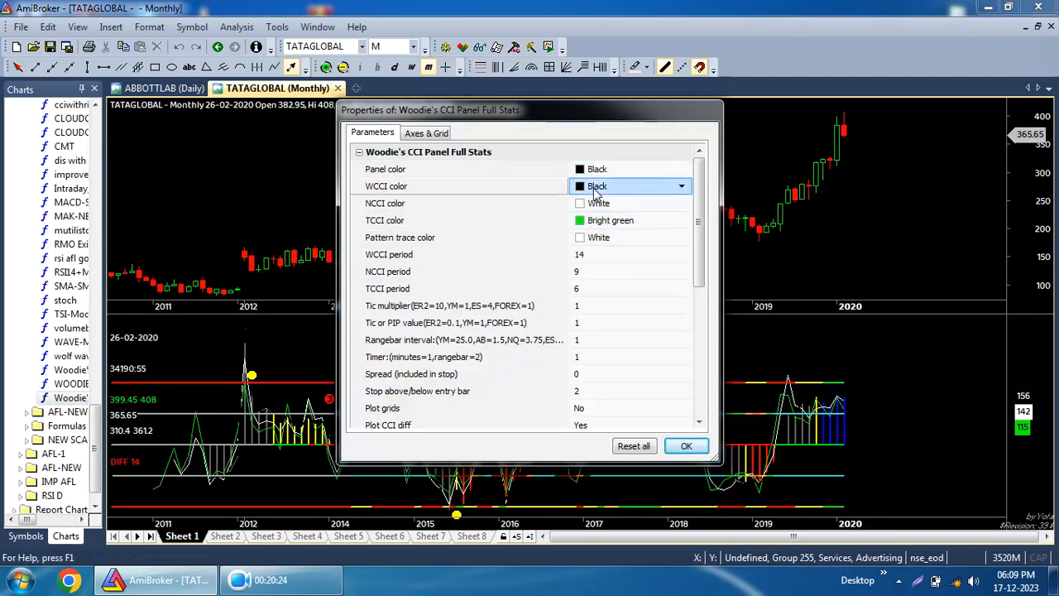
click(596, 189)
Set the NCCI colour to Blue and apply the indicator parameters.
click(578, 270)
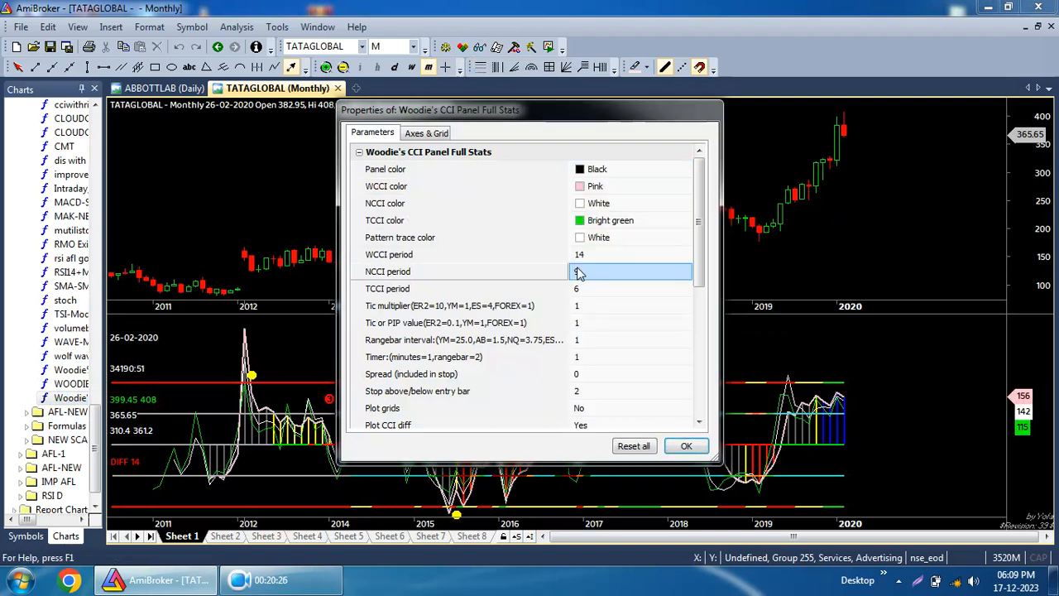
click(588, 238)
click(591, 203)
click(591, 205)
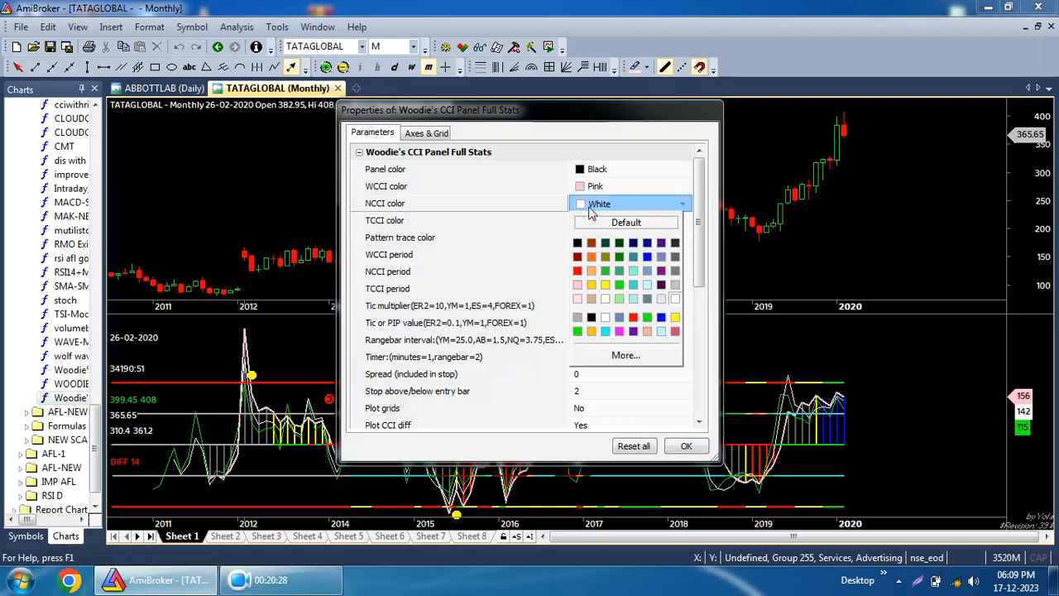
click(650, 271)
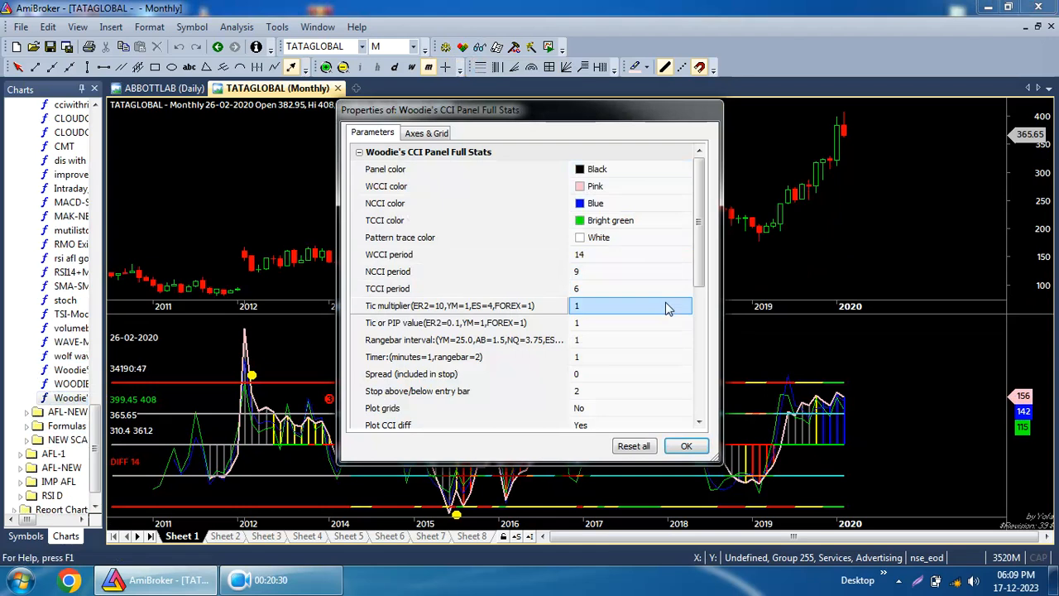
click(686, 446)
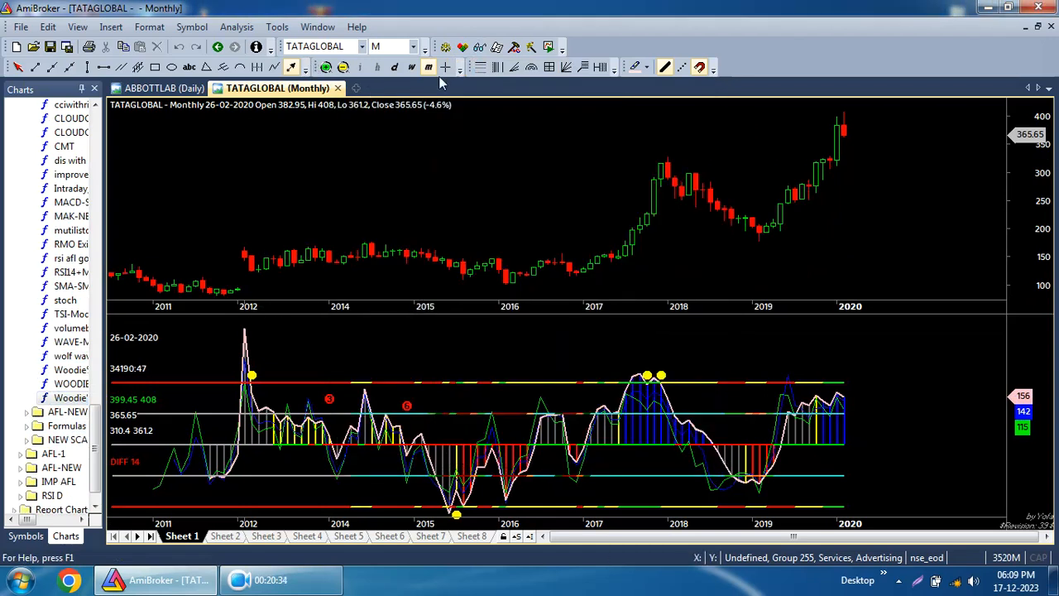
Switch the TATAGLOBAL chart to the daily interval and zoom in.
click(25, 536)
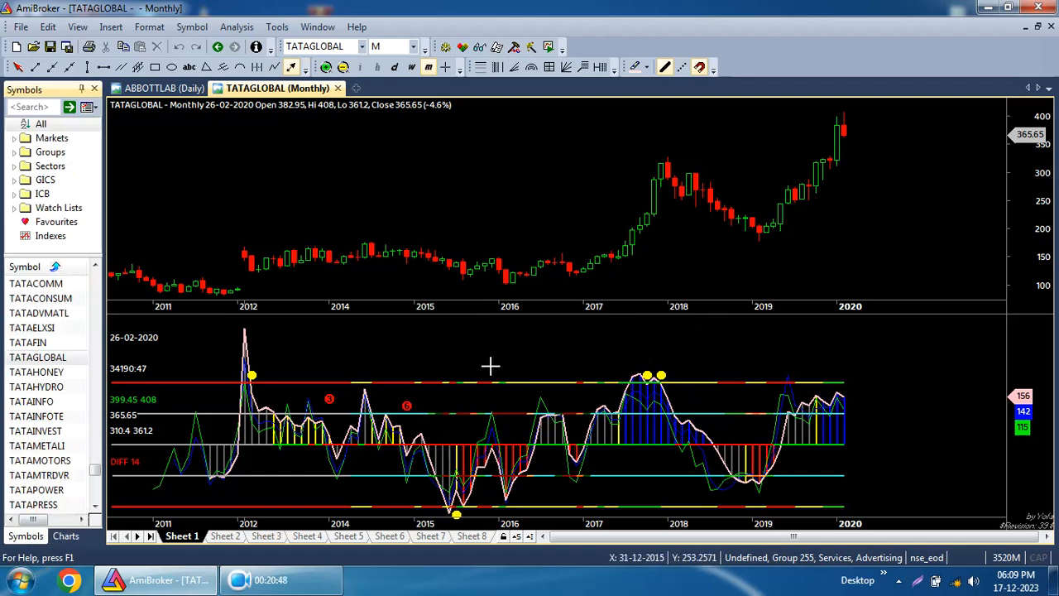
click(394, 67)
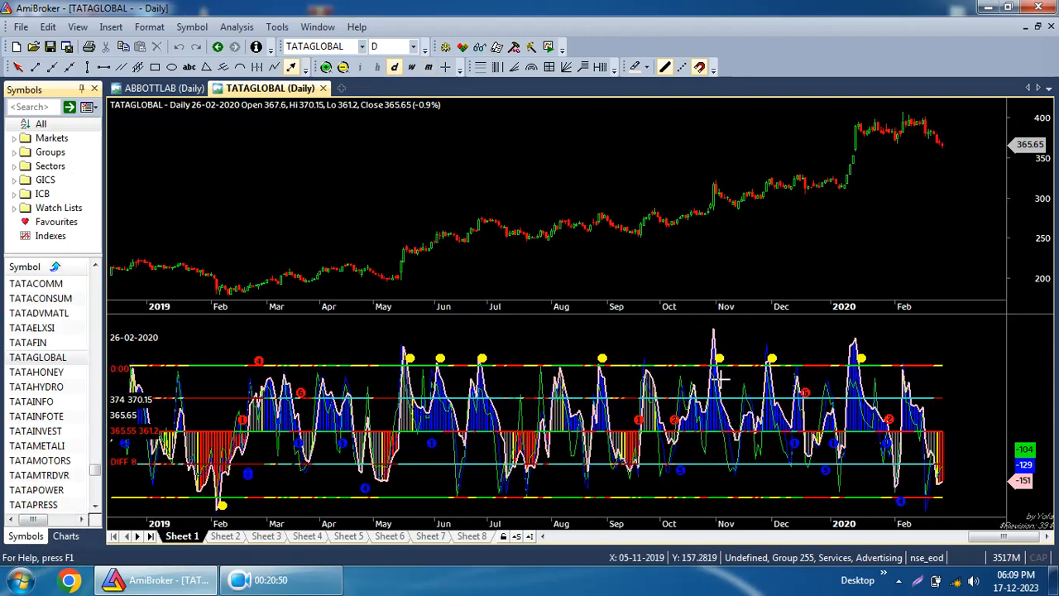
click(326, 67)
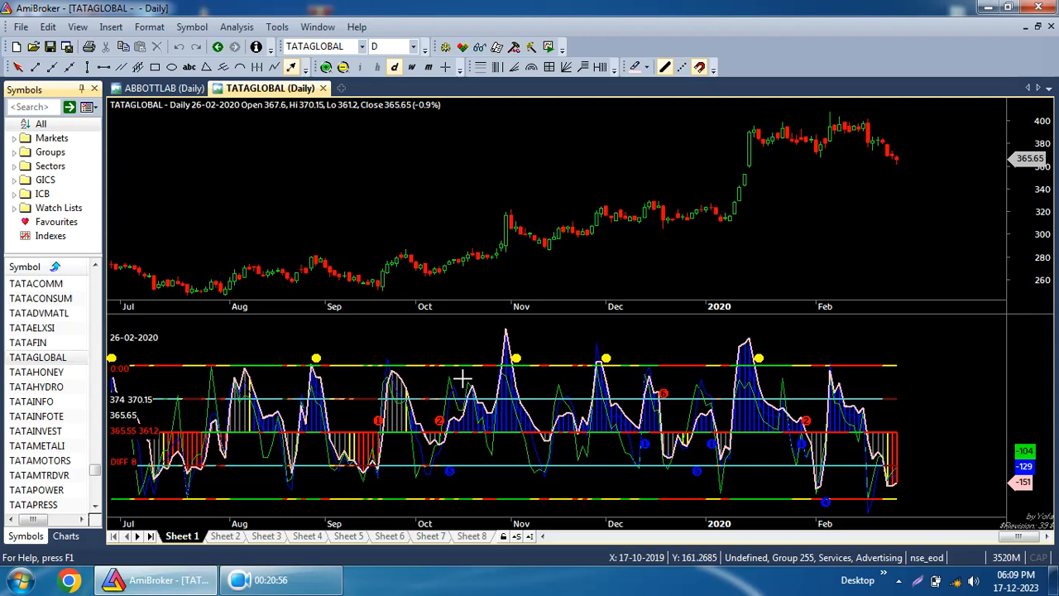
Set the Woodie's CCI WCCI period to 21 and apply it.
right_click(471, 341)
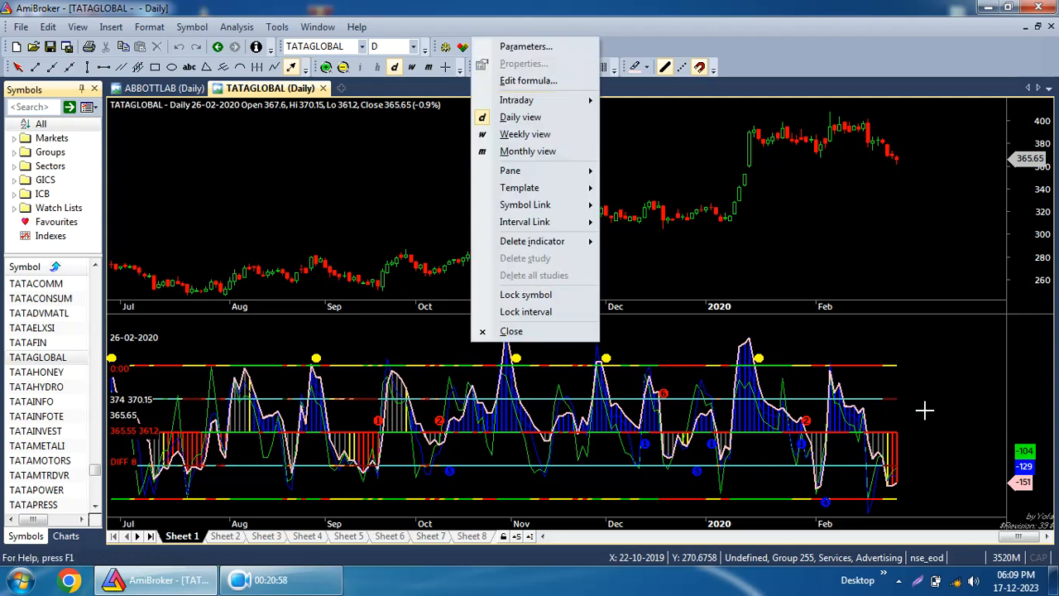
right_click(954, 411)
click(983, 113)
click(631, 262)
click(603, 261)
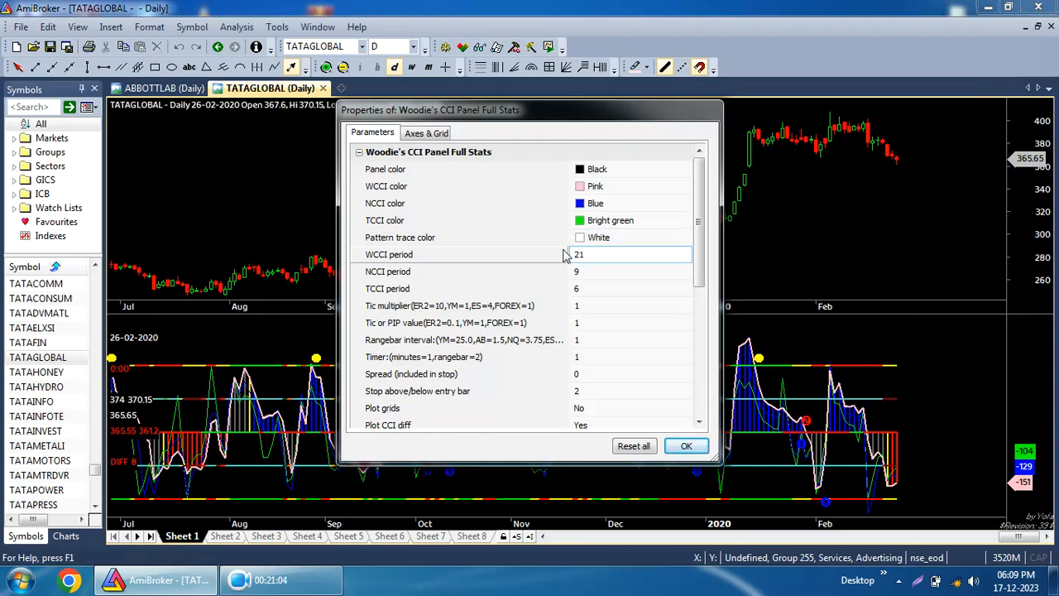
click(683, 447)
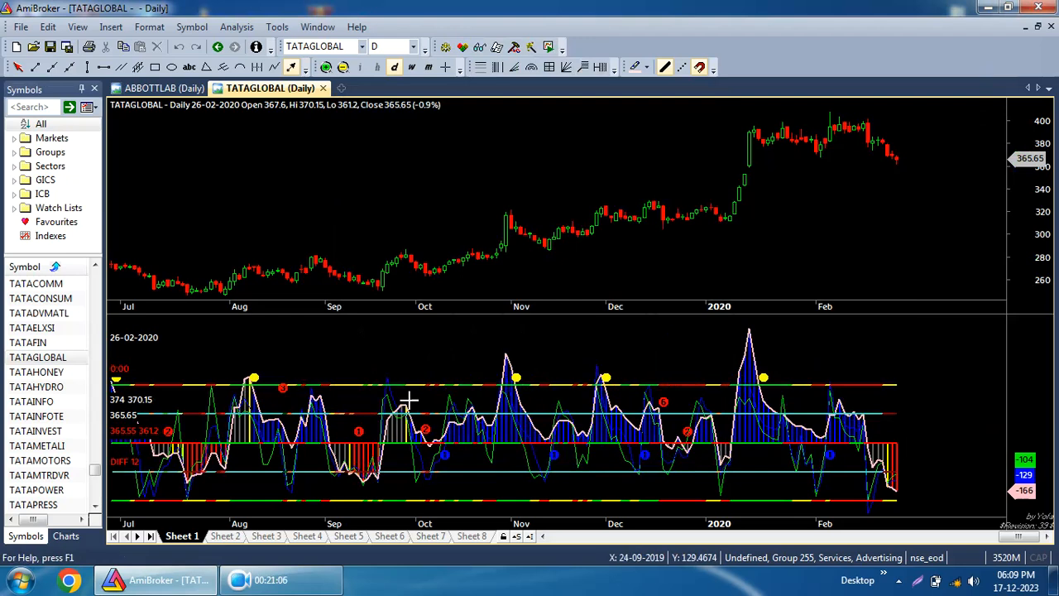
Close the Woodie's CCI indicator pane.
right_click(411, 368)
click(428, 357)
Add the RSI indicator from the chart formulas list to the daily chart.
click(65, 536)
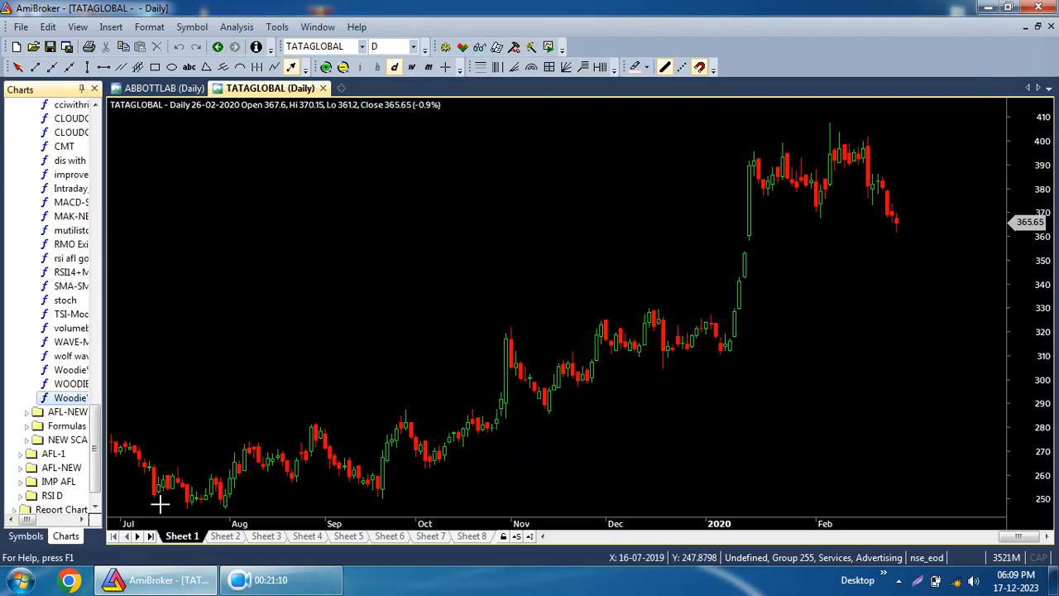
scroll(83, 398, up, 10)
scroll(49, 248, down, 7)
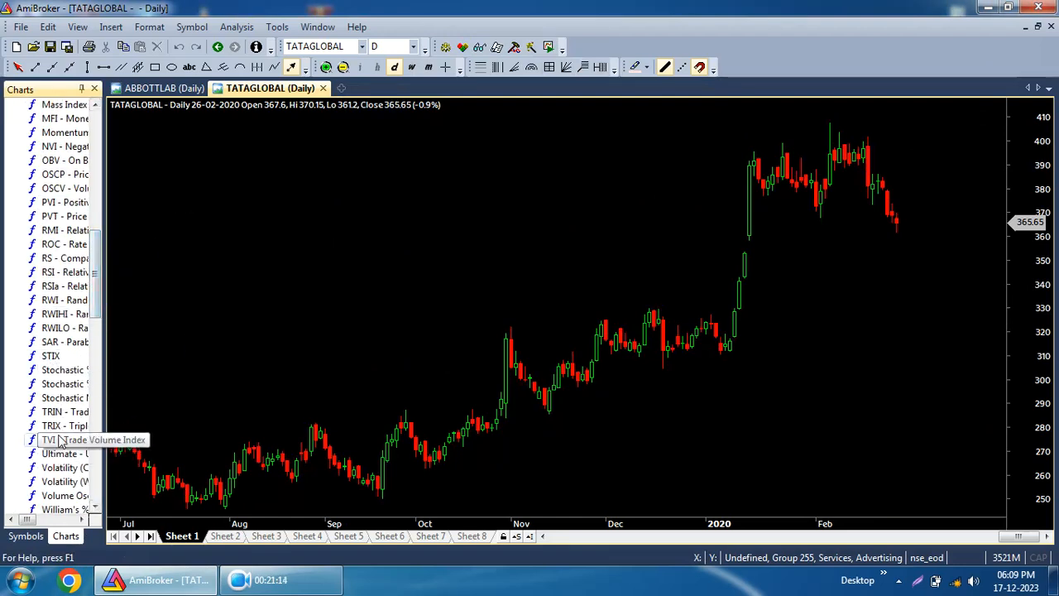
scroll(58, 389, up, 1)
scroll(58, 389, down, 3)
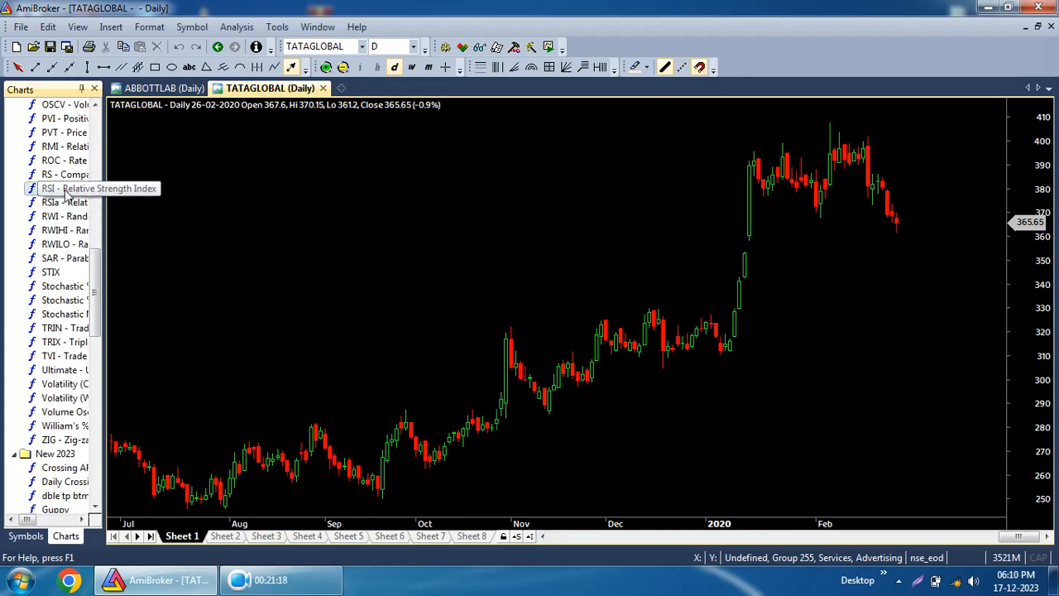
drag(64, 189, 124, 303)
click(685, 446)
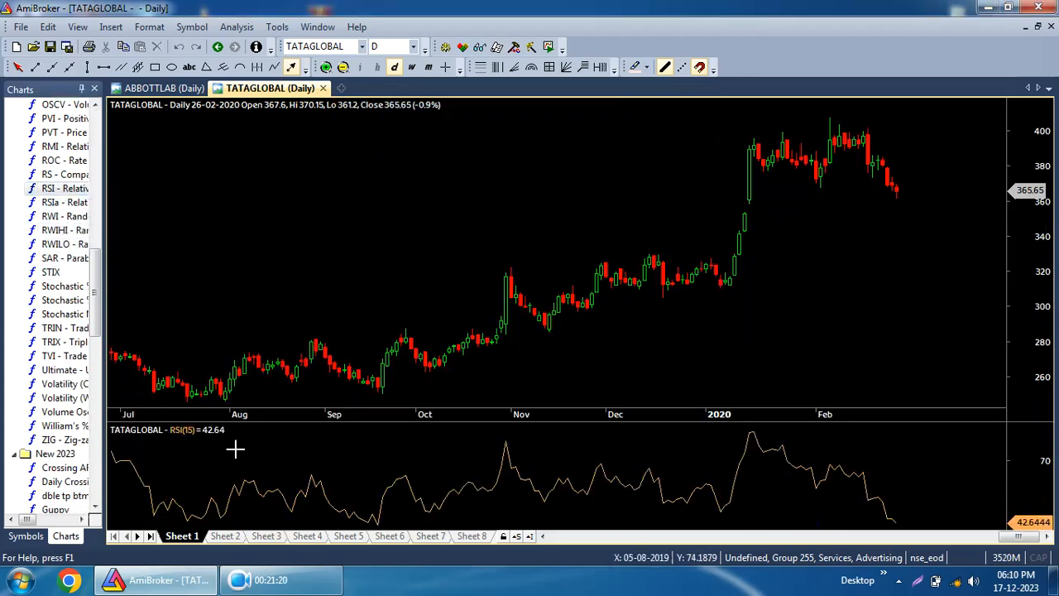
Switch the chart to monthly and back to daily view, then enlarge the RSI pane.
click(26, 535)
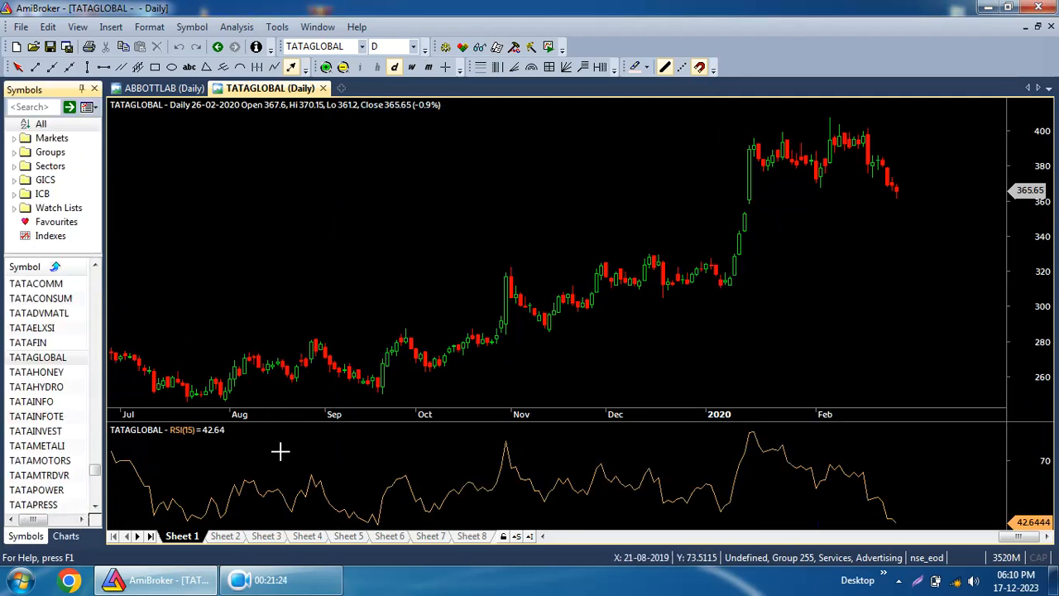
click(428, 66)
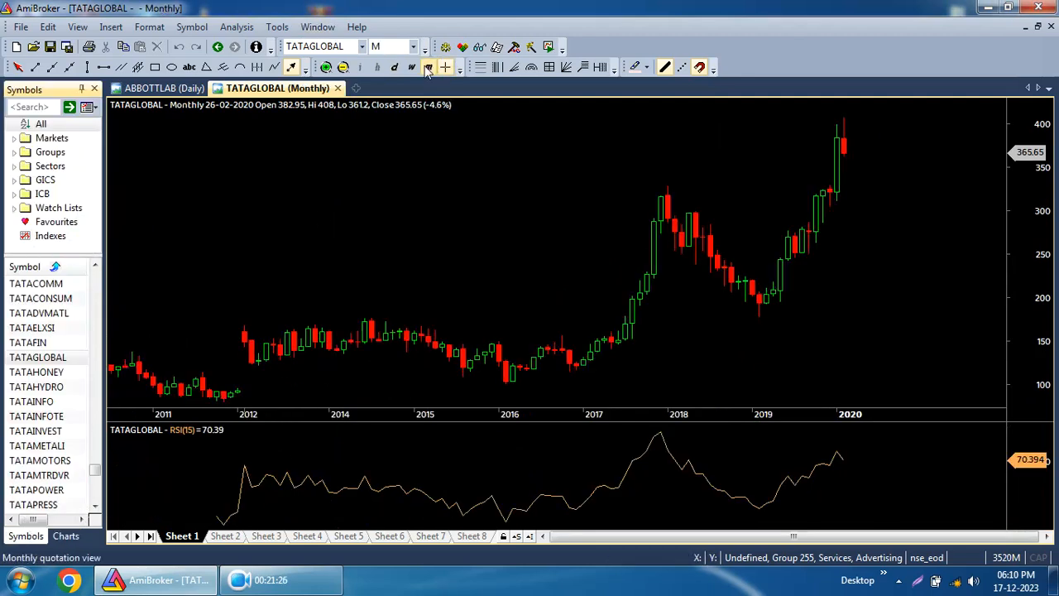
click(393, 66)
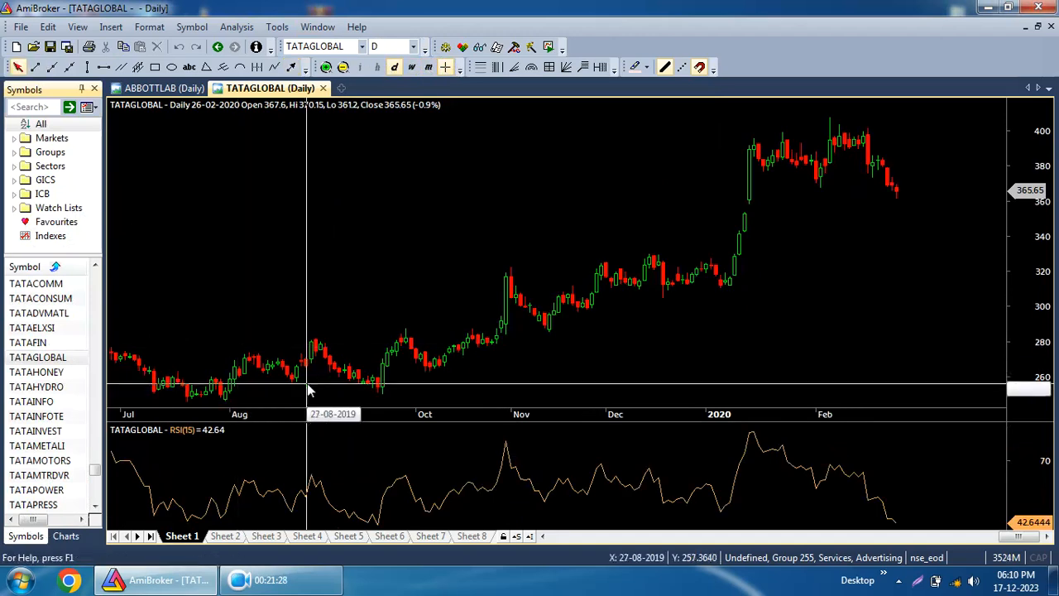
drag(315, 423, 329, 346)
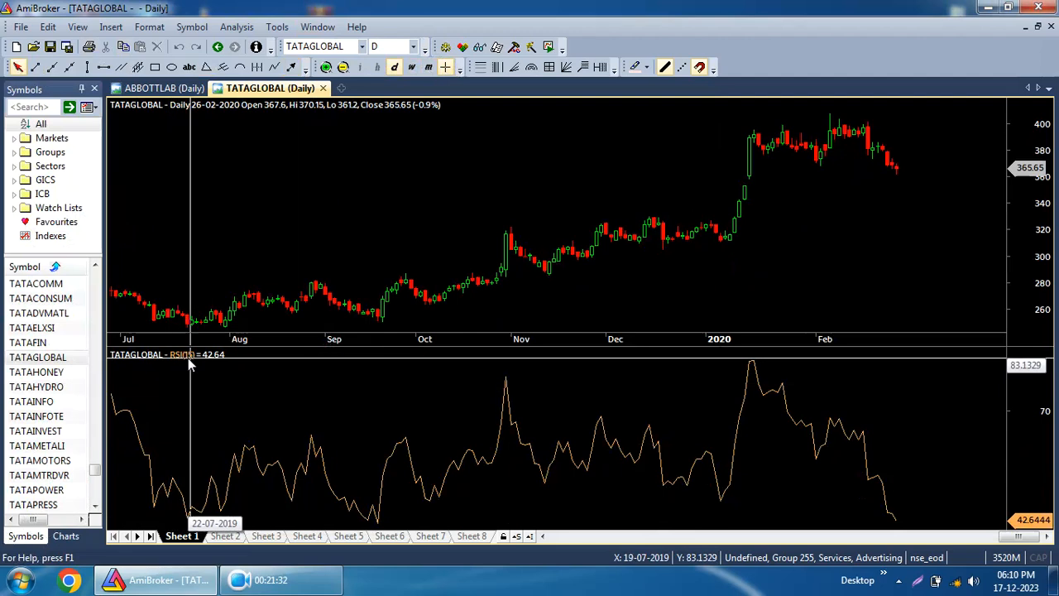
Set the RSI indicator's period to 44 through its parameters and apply it.
right_click(434, 416)
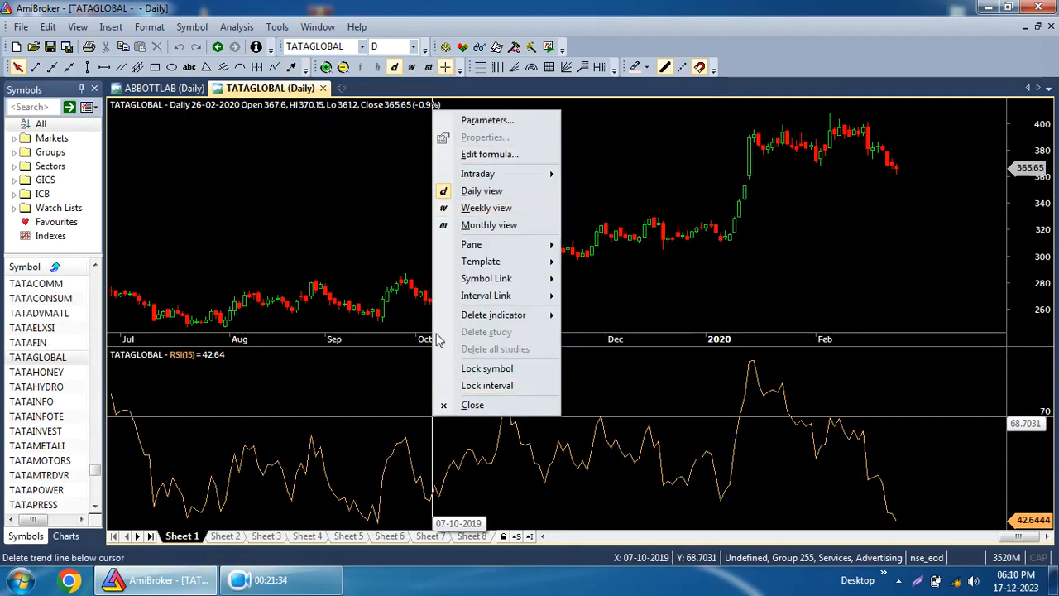
right_click(392, 417)
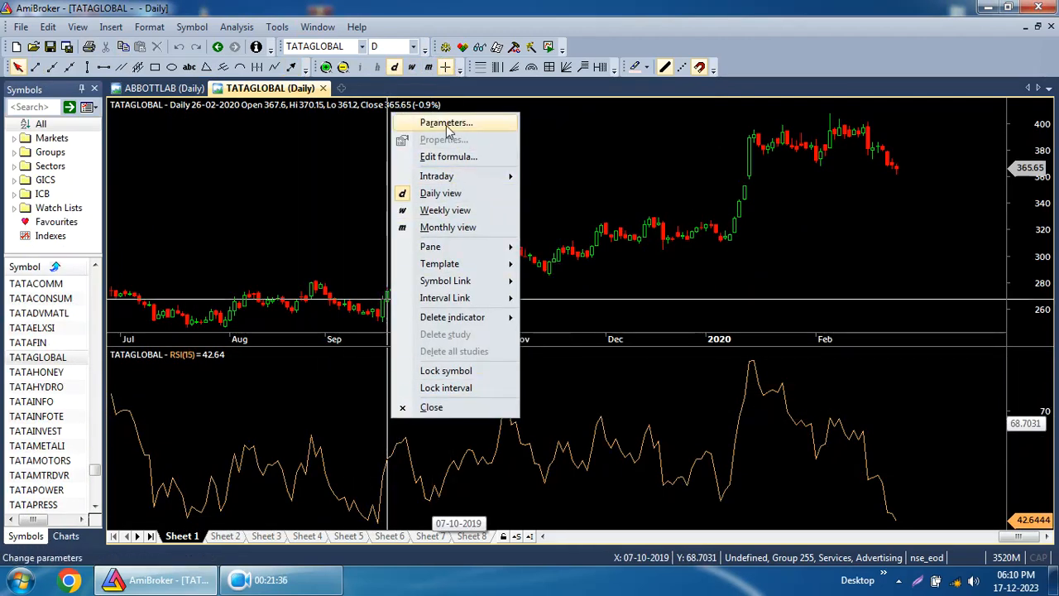
click(447, 123)
click(427, 168)
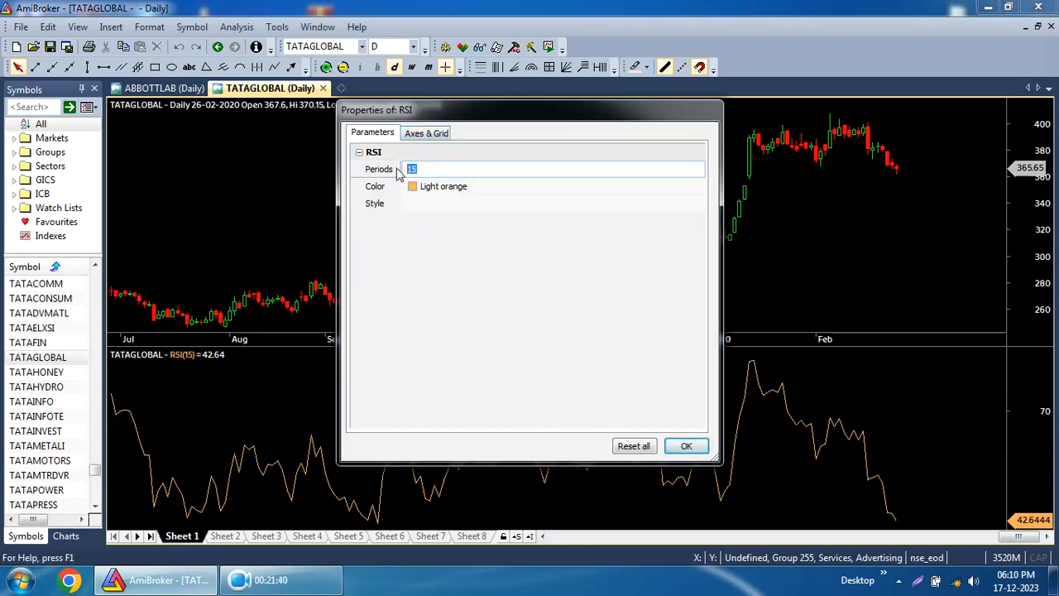
text(44)
click(684, 447)
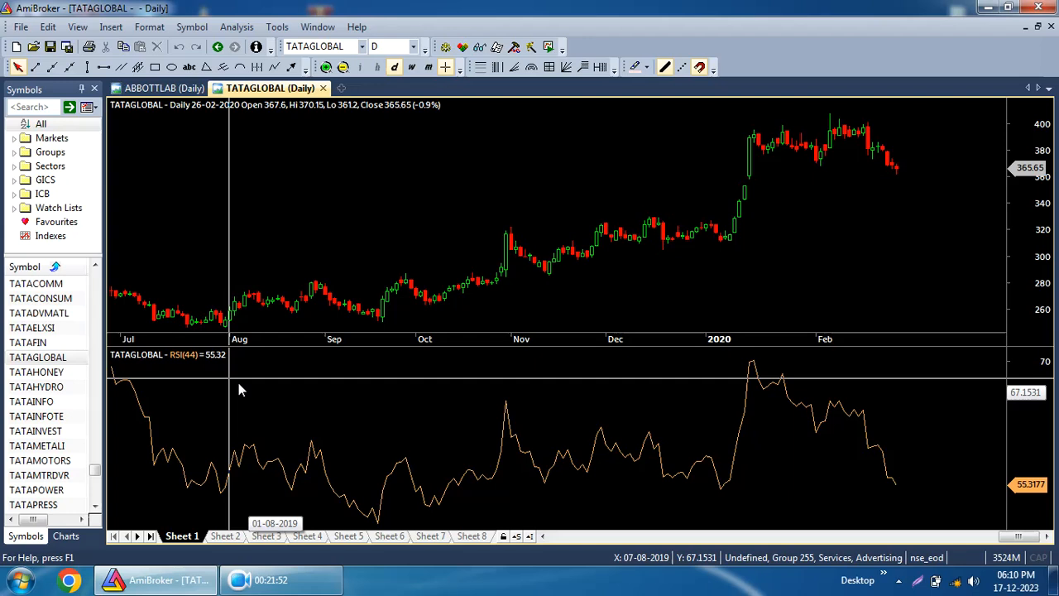
Open the RSI indicator's formula in the formula editor to review its code, then close it.
right_click(365, 445)
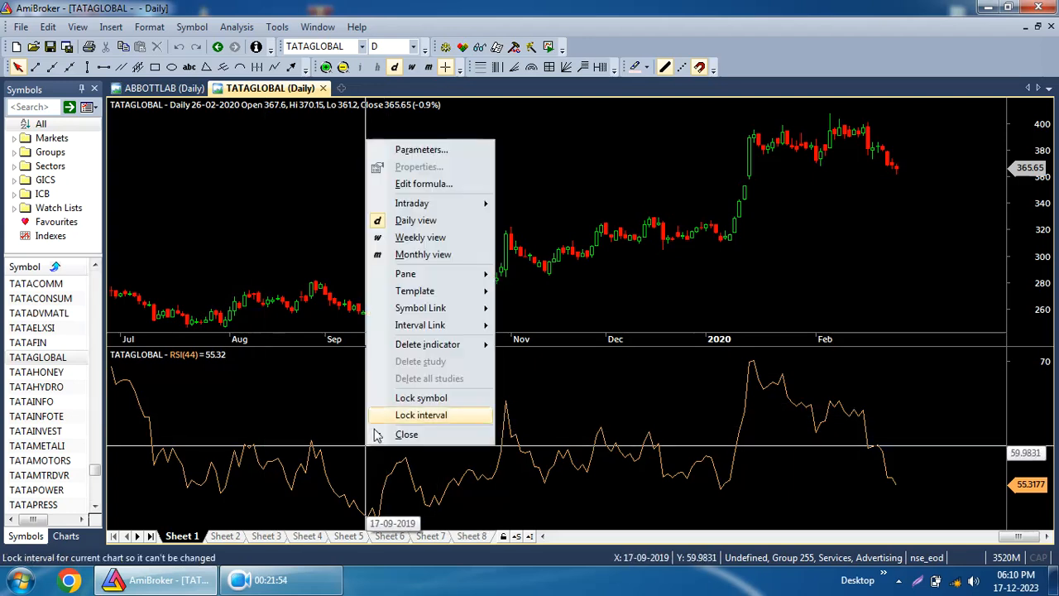
click(422, 184)
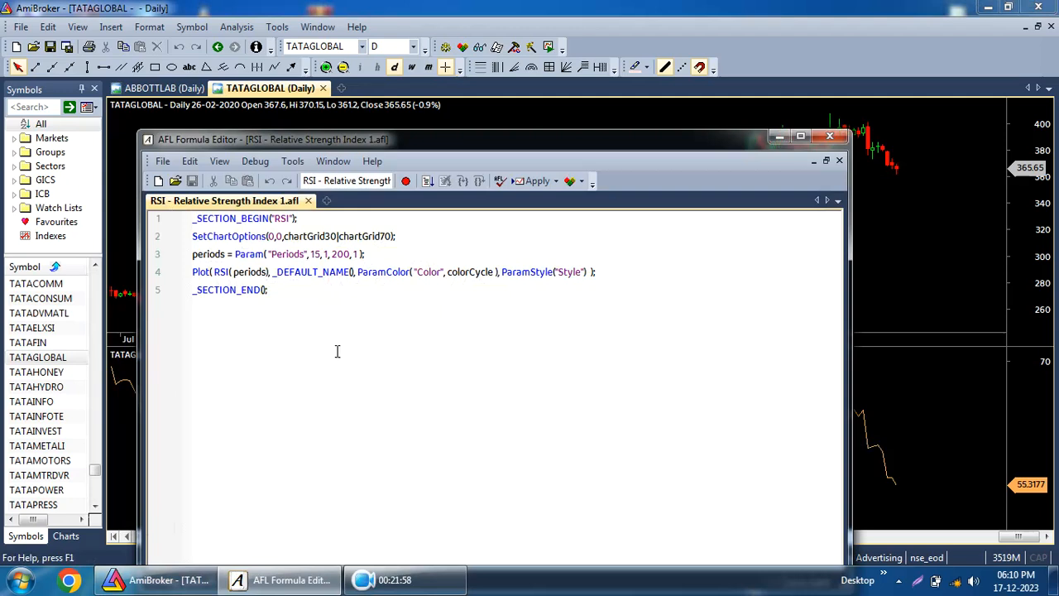
drag(417, 145, 463, 88)
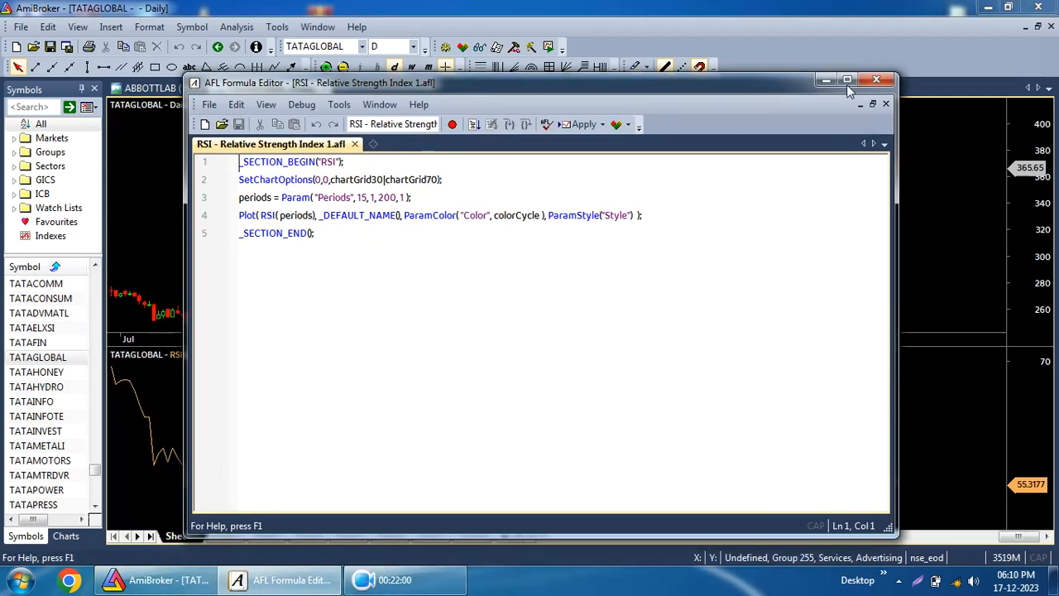
click(876, 80)
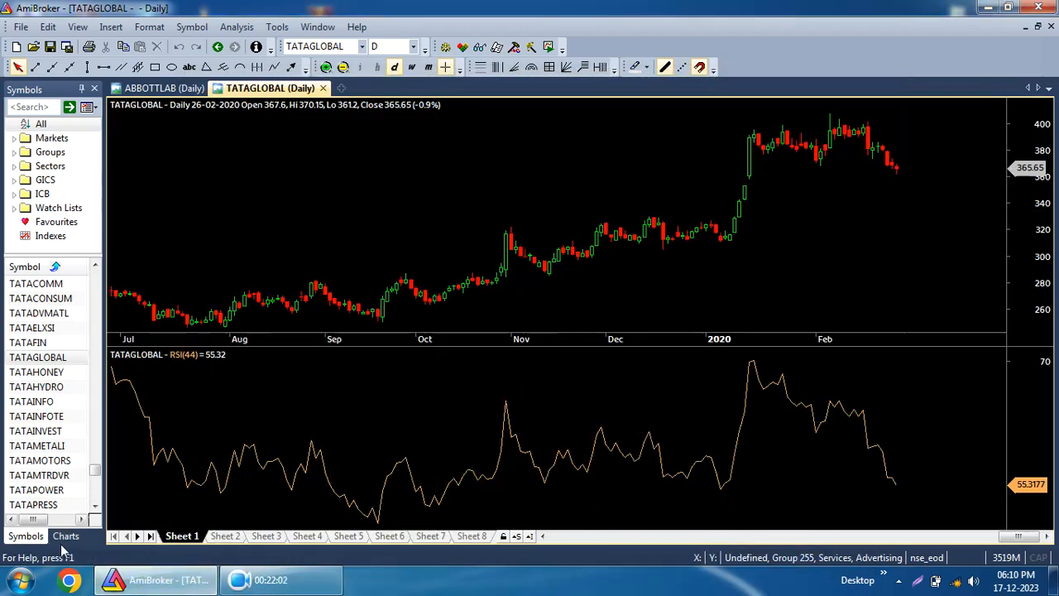
Apply the improved dis with murreymath formula from the chart formulas list to the TATAGLOBAL chart.
click(66, 536)
scroll(33, 380, down, 3)
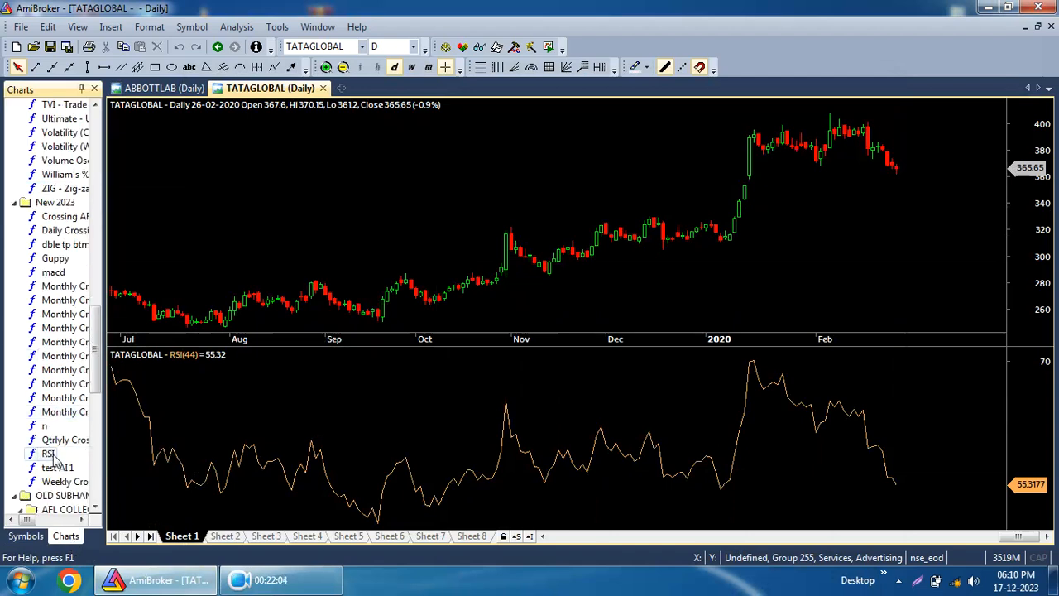
scroll(51, 460, down, 5)
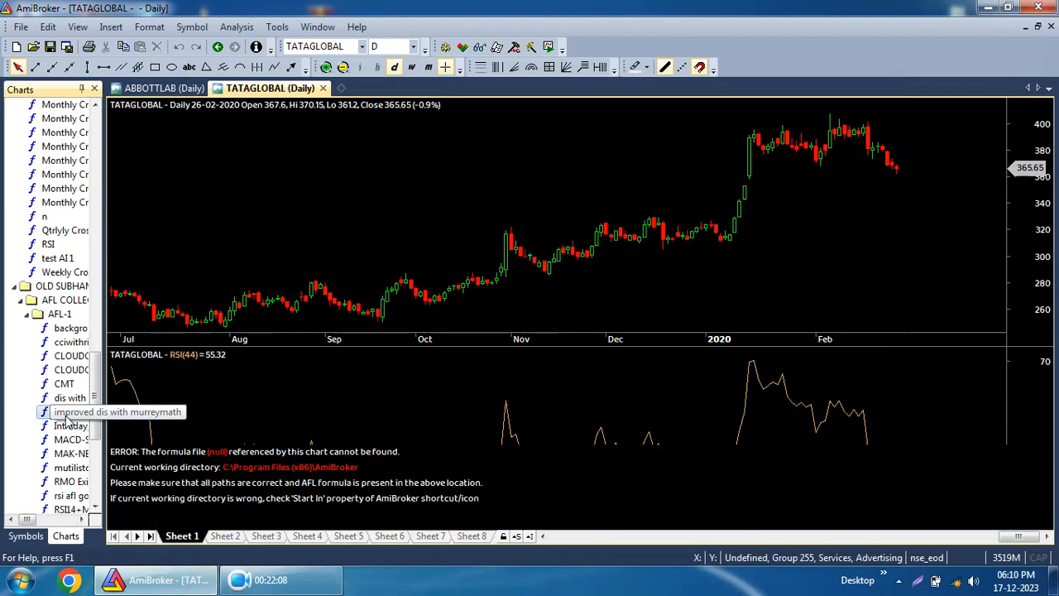
double_click(66, 414)
click(684, 445)
right_click(597, 331)
click(612, 316)
right_click(604, 302)
click(606, 294)
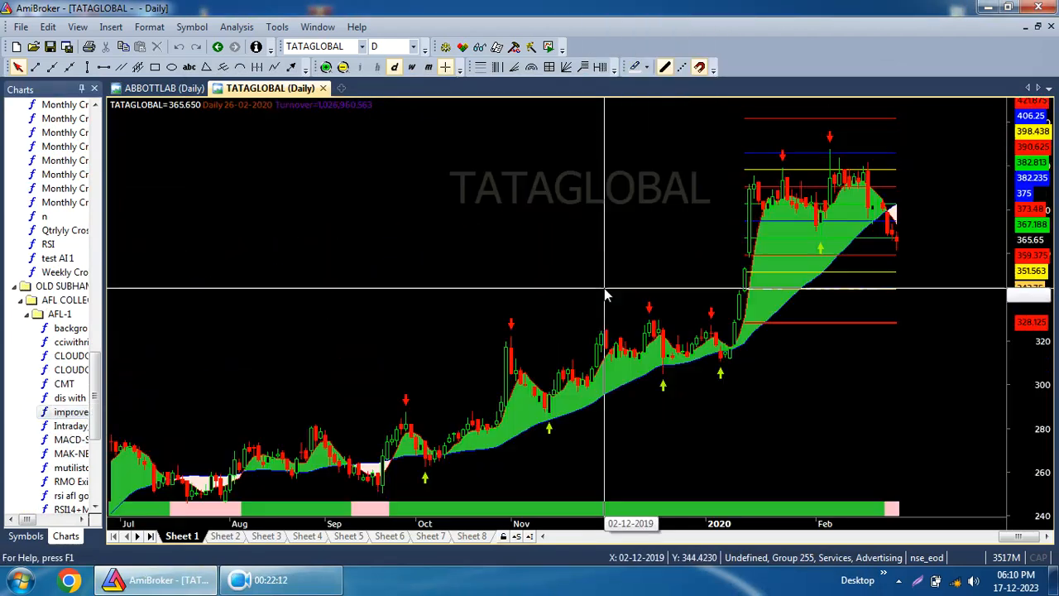
Scroll through the improved dis with murreymath formula code in the formula editor, then close it.
right_click(417, 278)
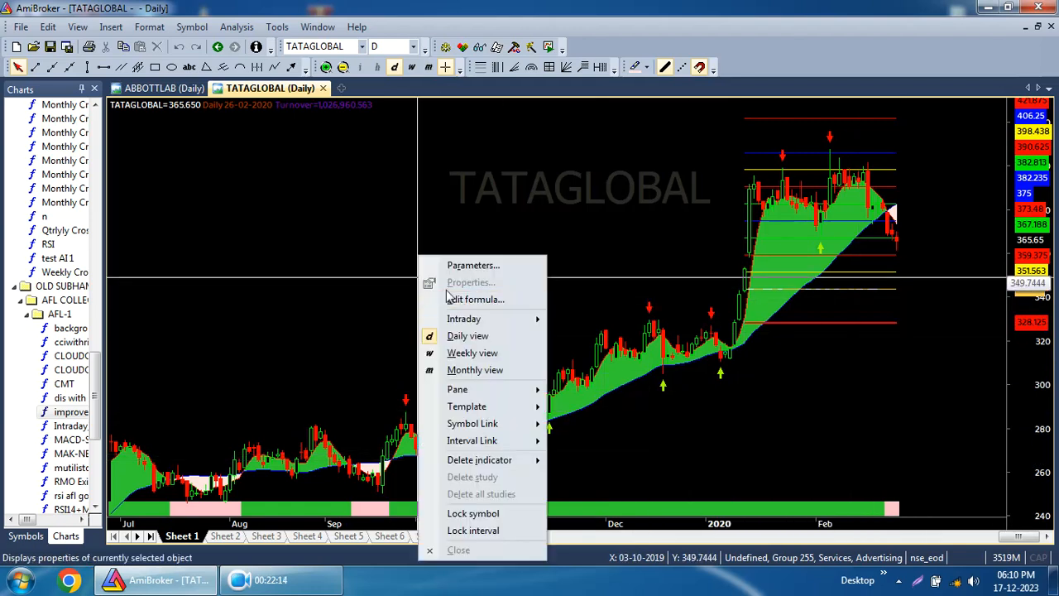
click(451, 299)
scroll(412, 234, down, 20)
scroll(417, 242, down, 20)
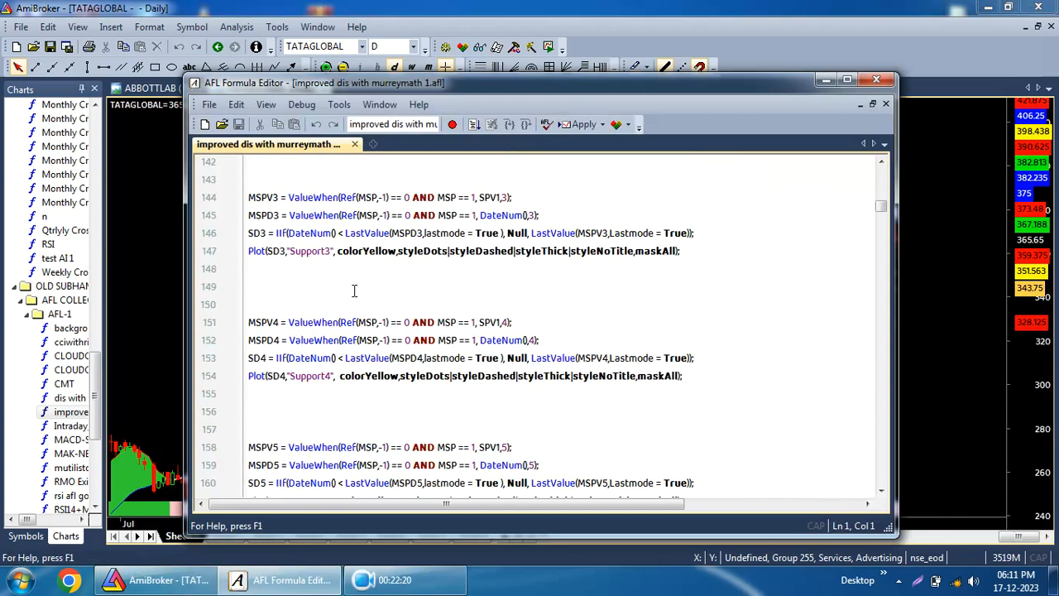
scroll(354, 291, down, 7)
drag(878, 222, 872, 103)
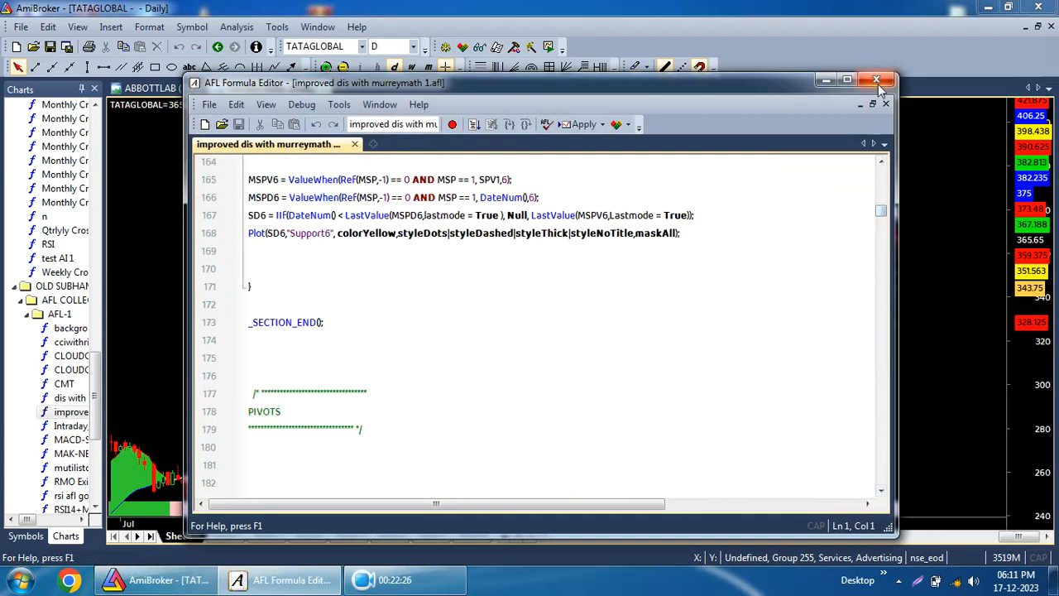
click(877, 80)
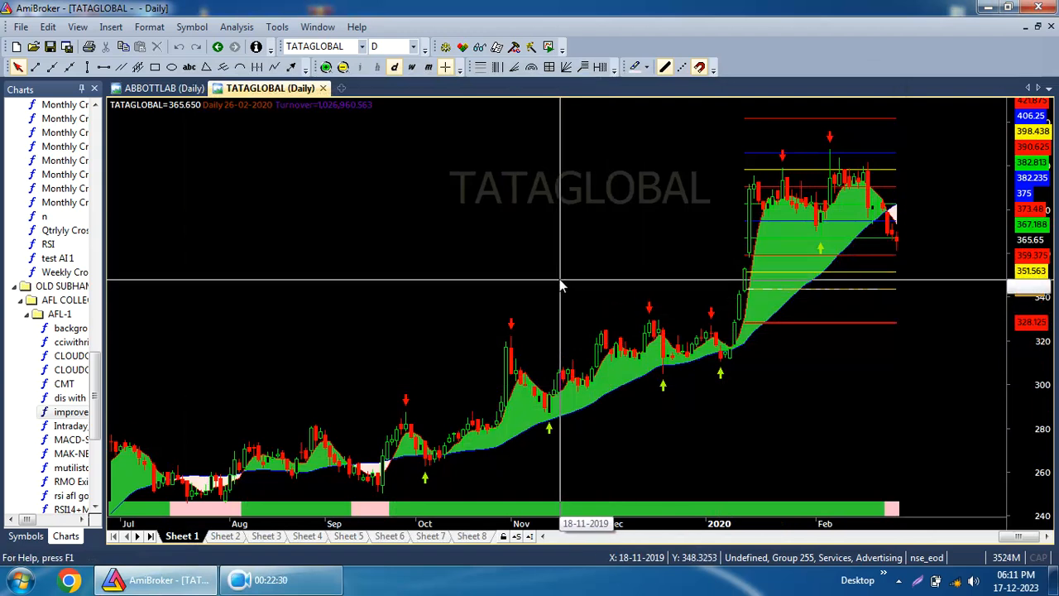
mouse_move(645, 364)
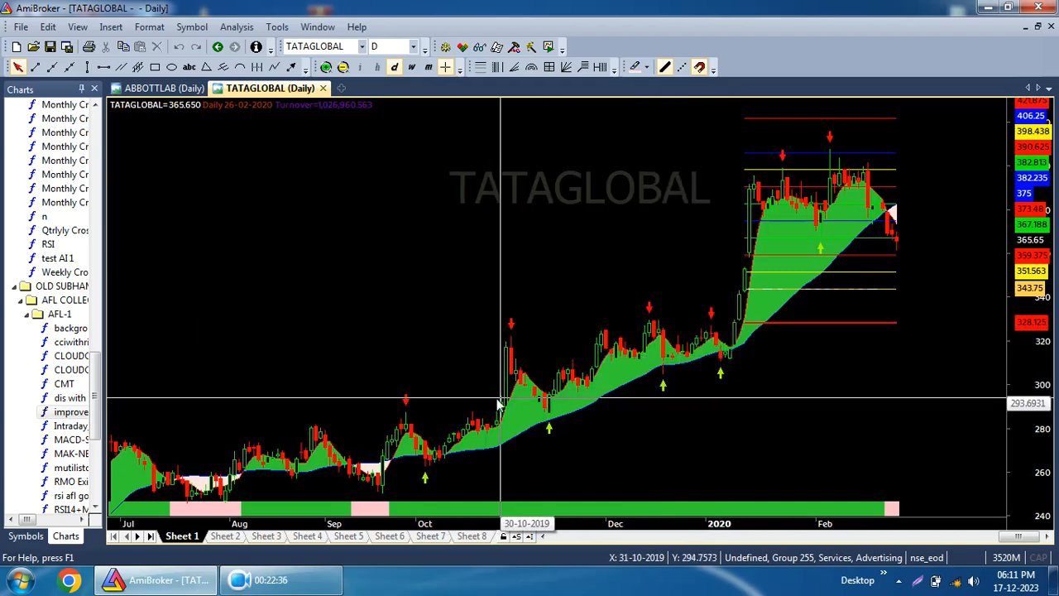
click(25, 535)
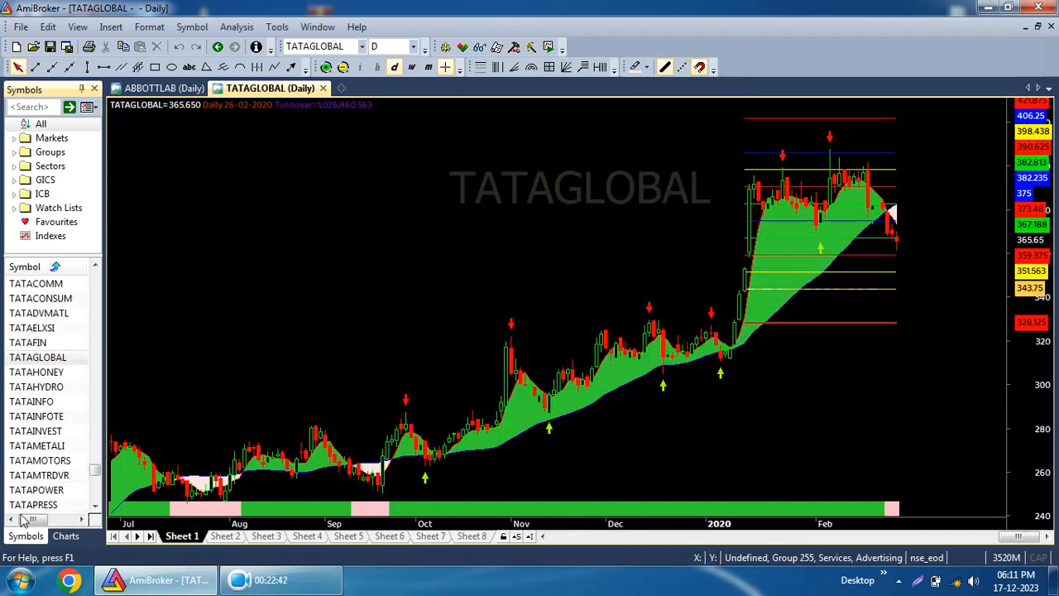
click(66, 536)
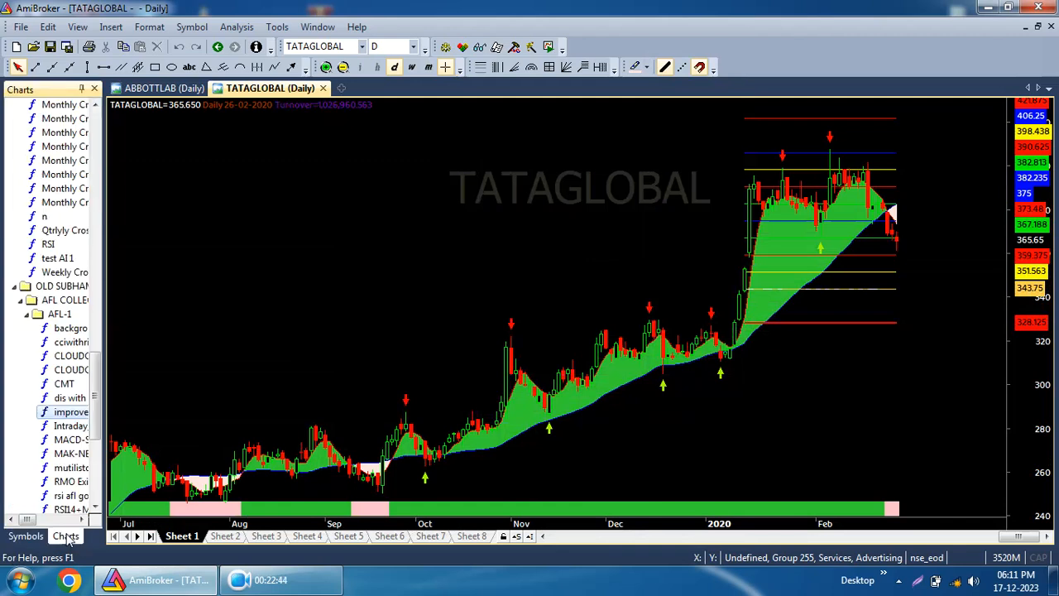
click(7, 537)
click(277, 28)
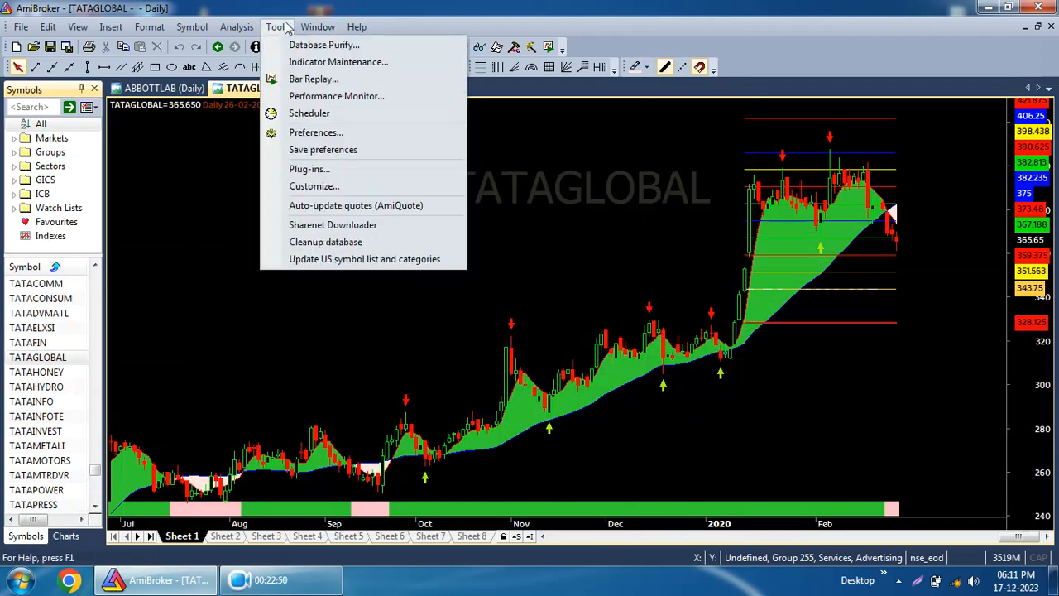
mouse_move(19, 26)
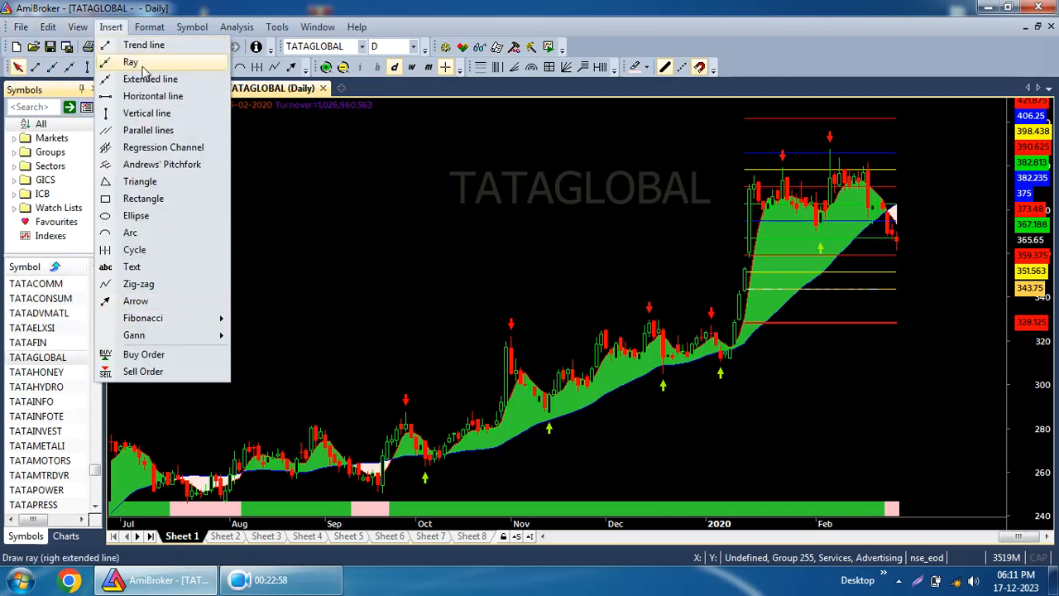
mouse_move(149, 27)
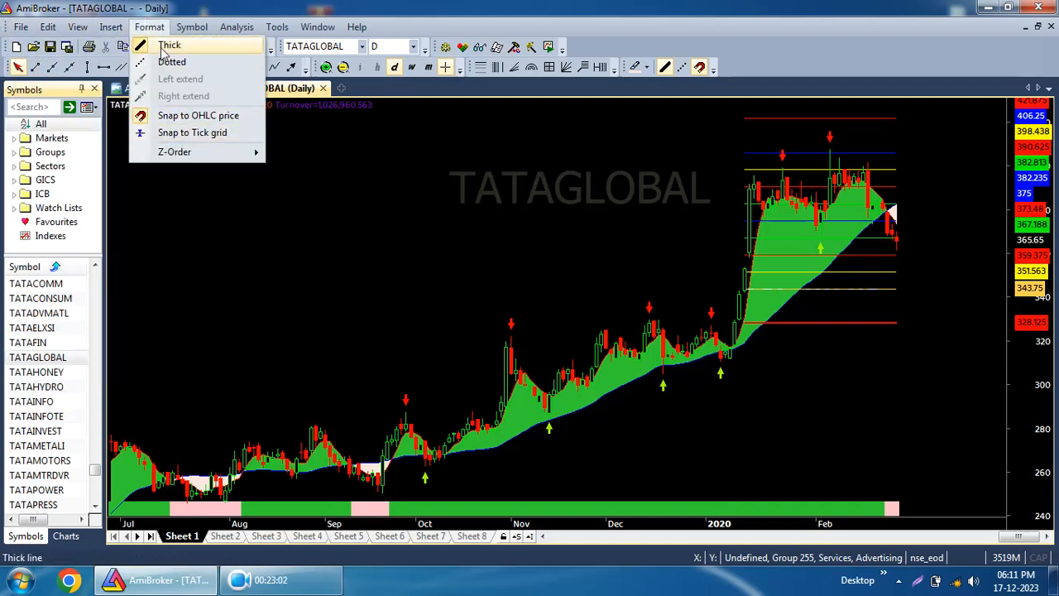
mouse_move(199, 33)
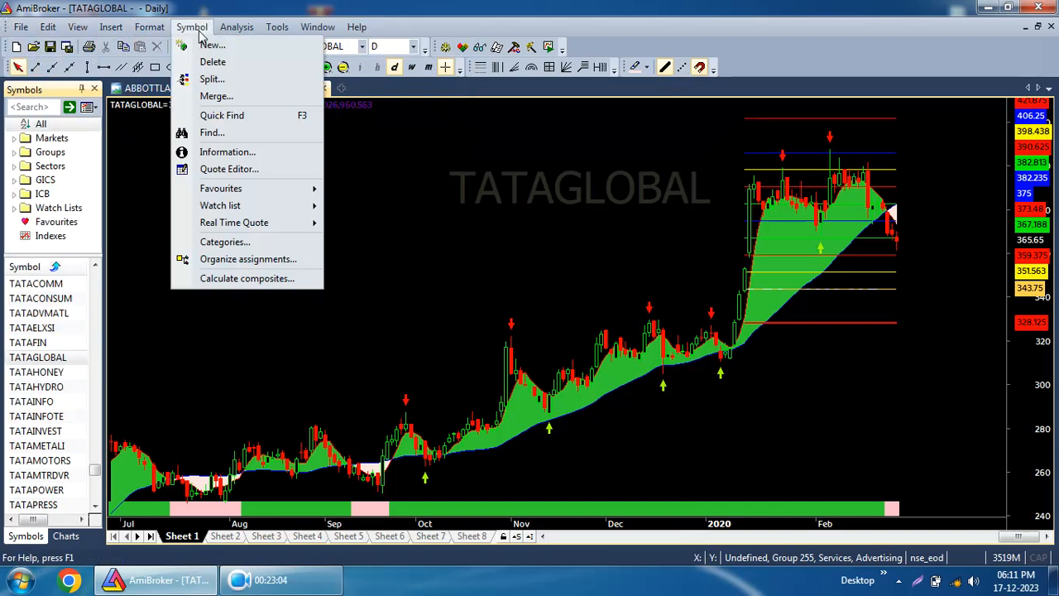
mouse_move(247, 42)
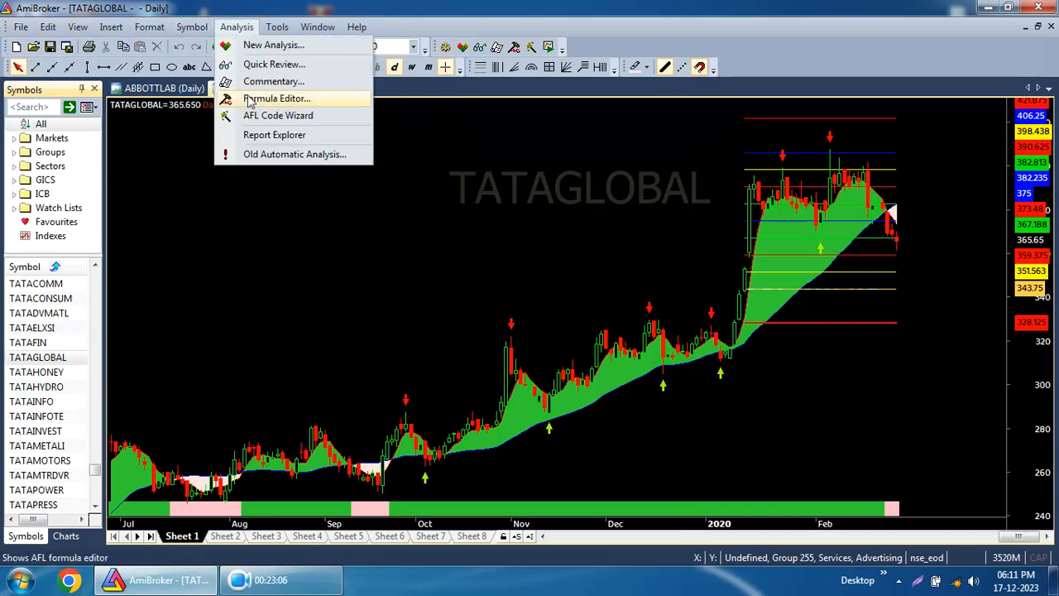
mouse_move(278, 27)
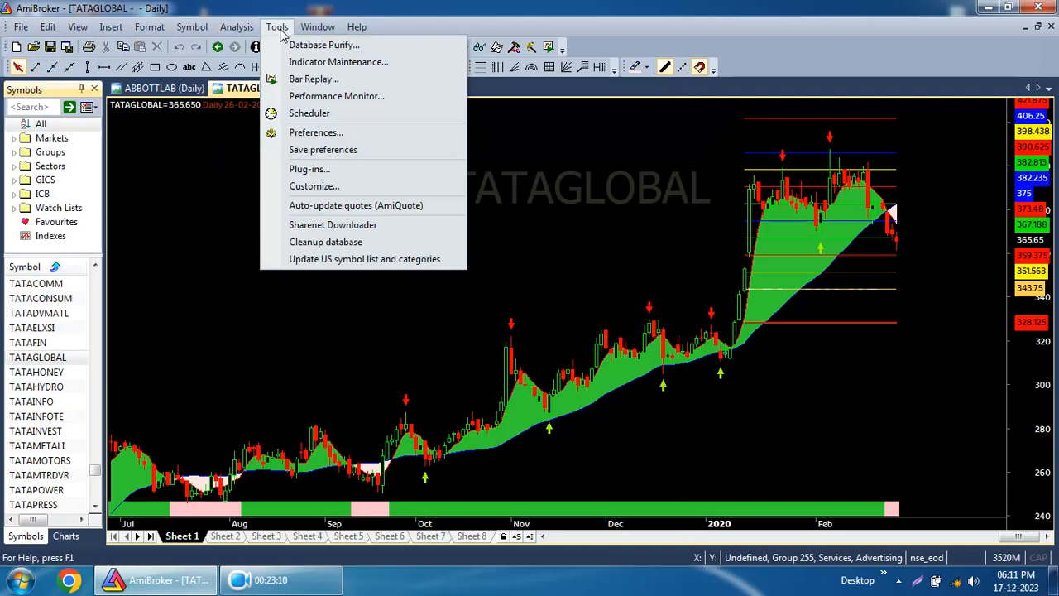
Set the default blank bars in the right margin to 50 in the charting preferences and apply.
click(295, 135)
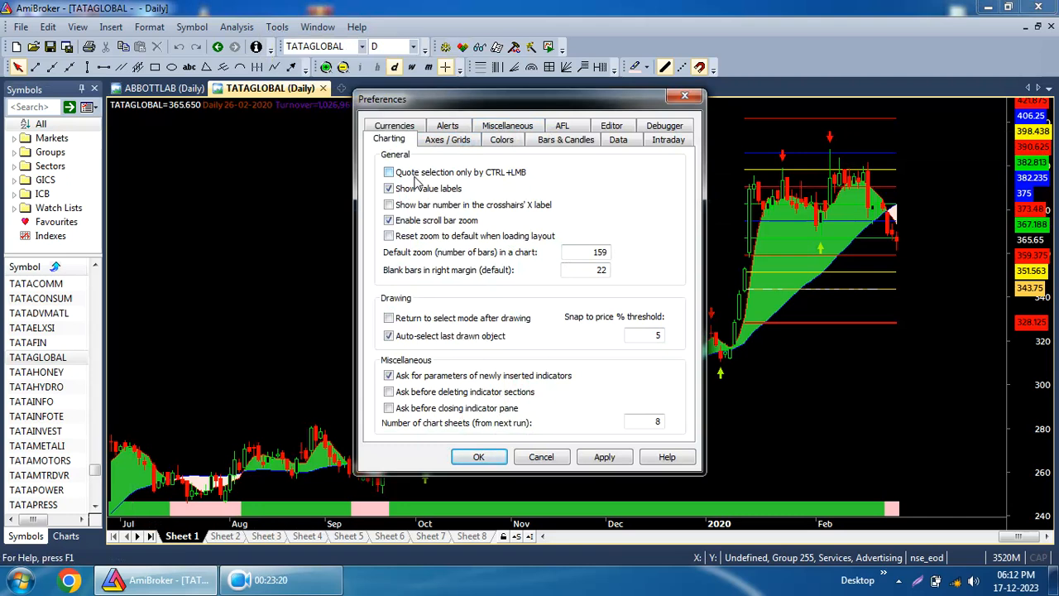
drag(468, 109, 410, 106)
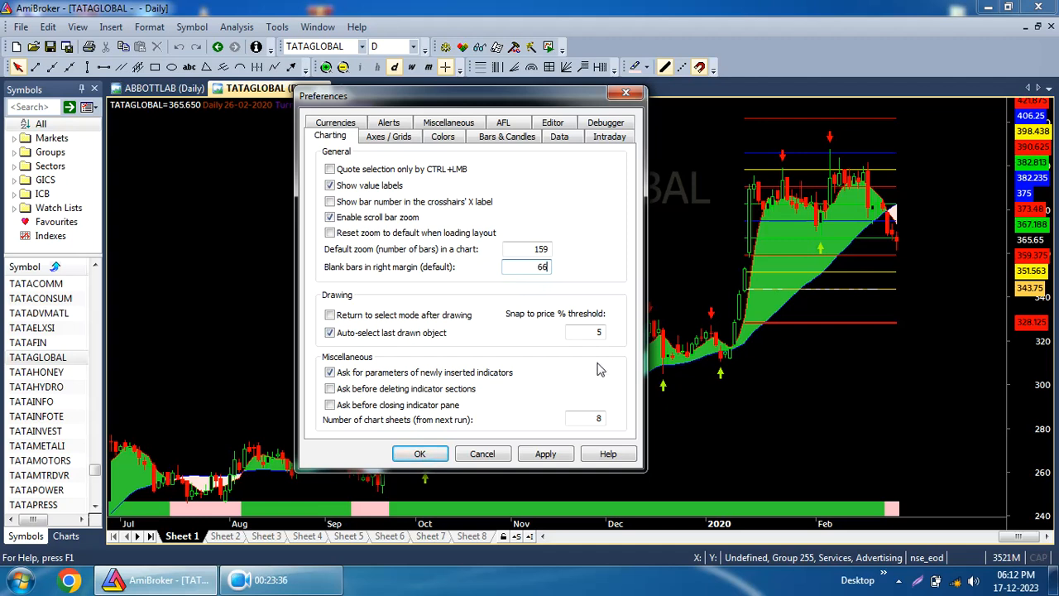
click(546, 455)
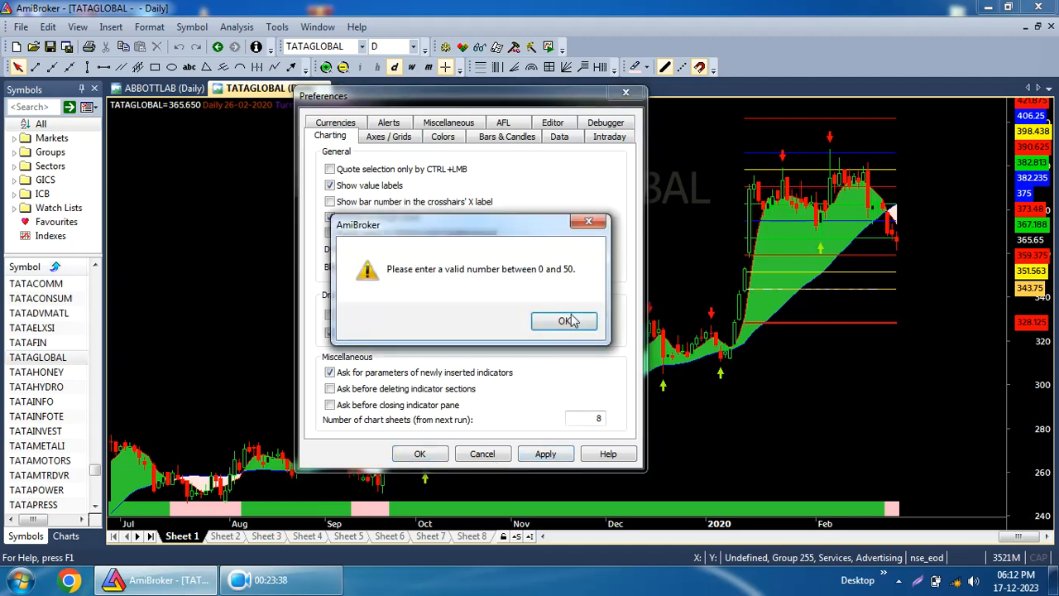
click(566, 321)
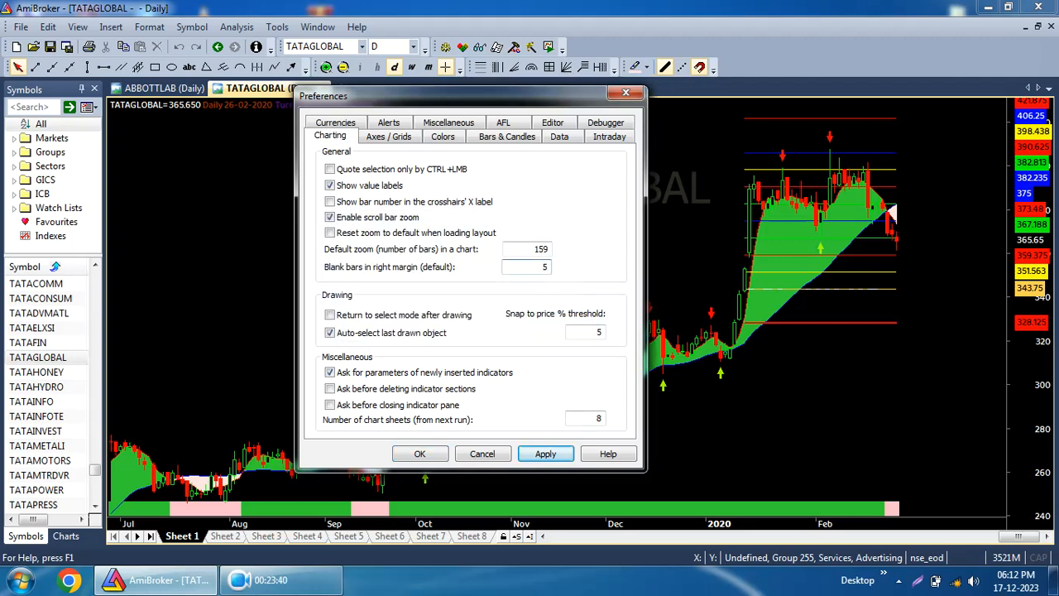
click(546, 457)
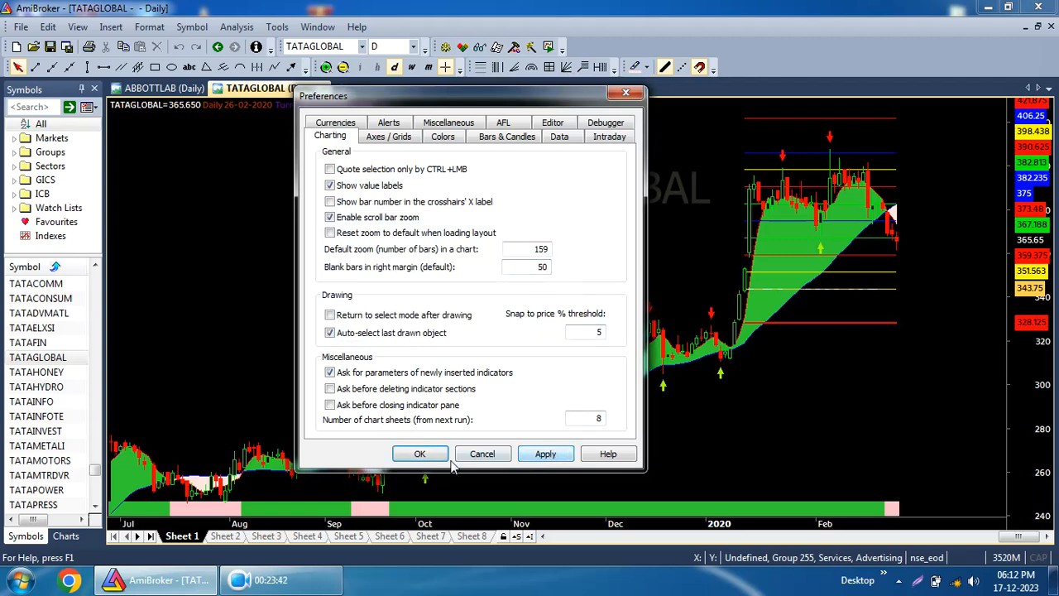
click(442, 460)
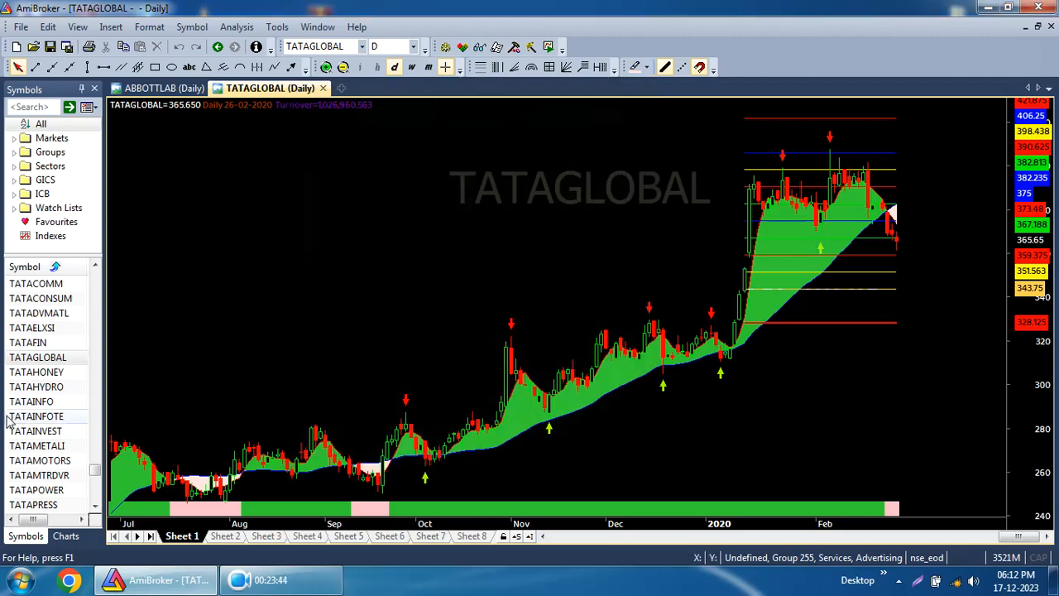
Step through symbols in the list, ending on the TATAPRESS chart.
key(Down)
key(Down)
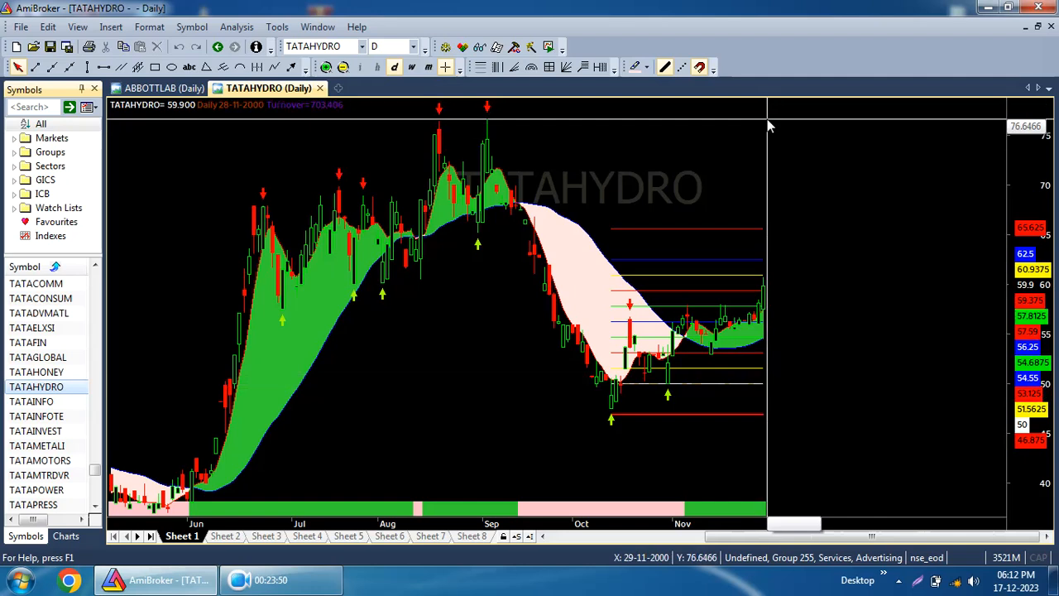
click(36, 430)
click(33, 504)
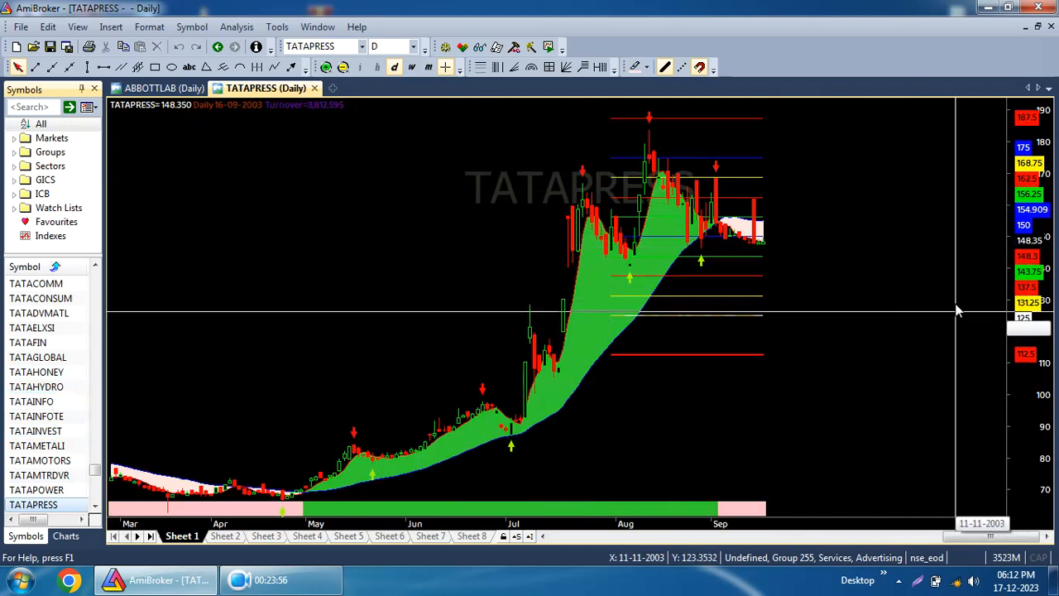
Set the right-margin blank bars to 30 in the charting preferences, then open the TATAINFOTE chart.
click(278, 30)
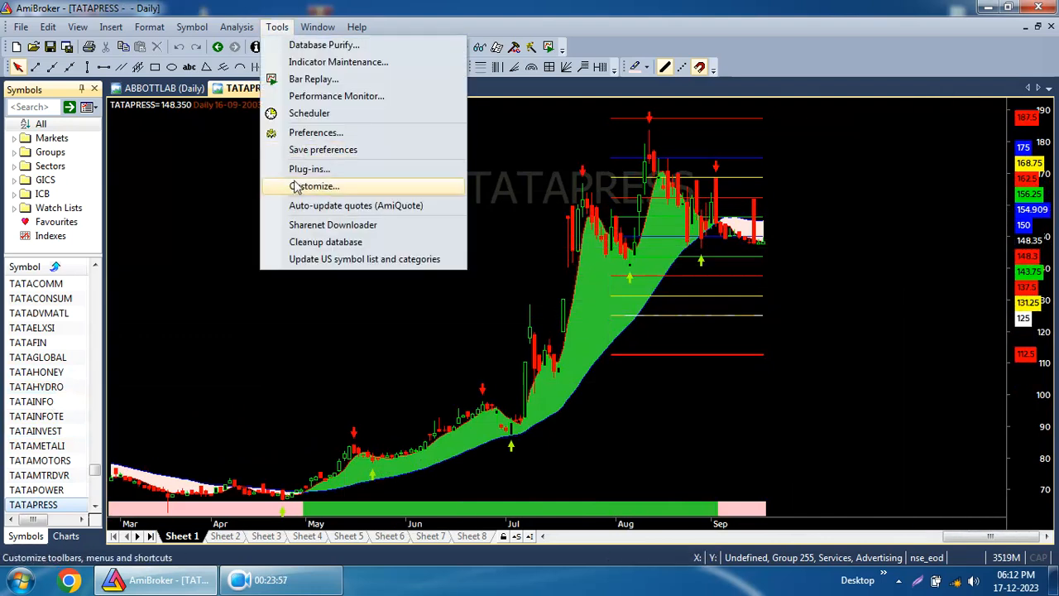
click(318, 135)
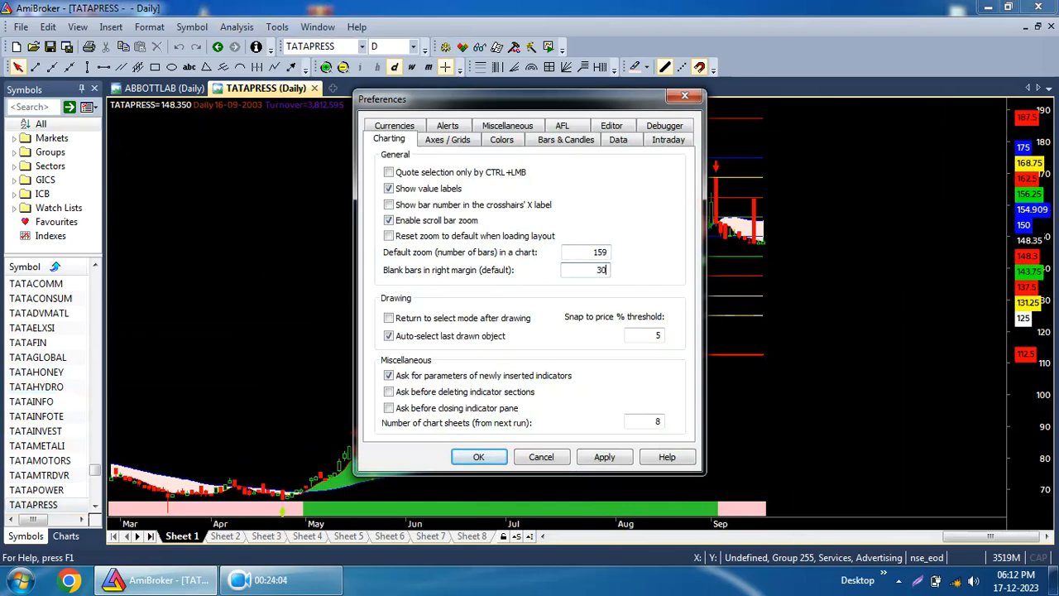
click(479, 456)
click(46, 417)
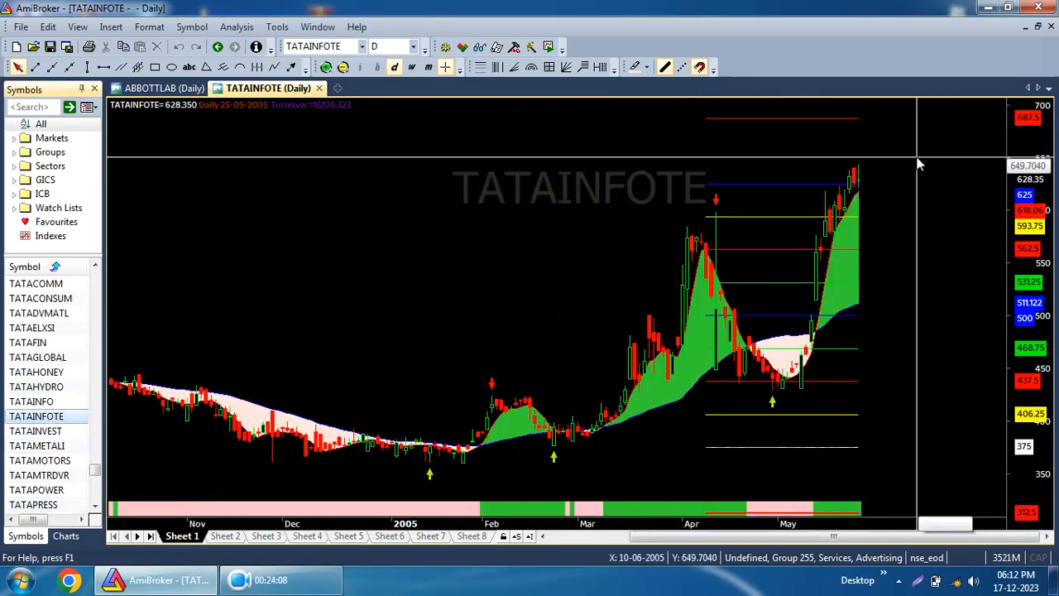
Step through the symbol list from TATAFIN down to the TATASPONGE chart.
click(29, 343)
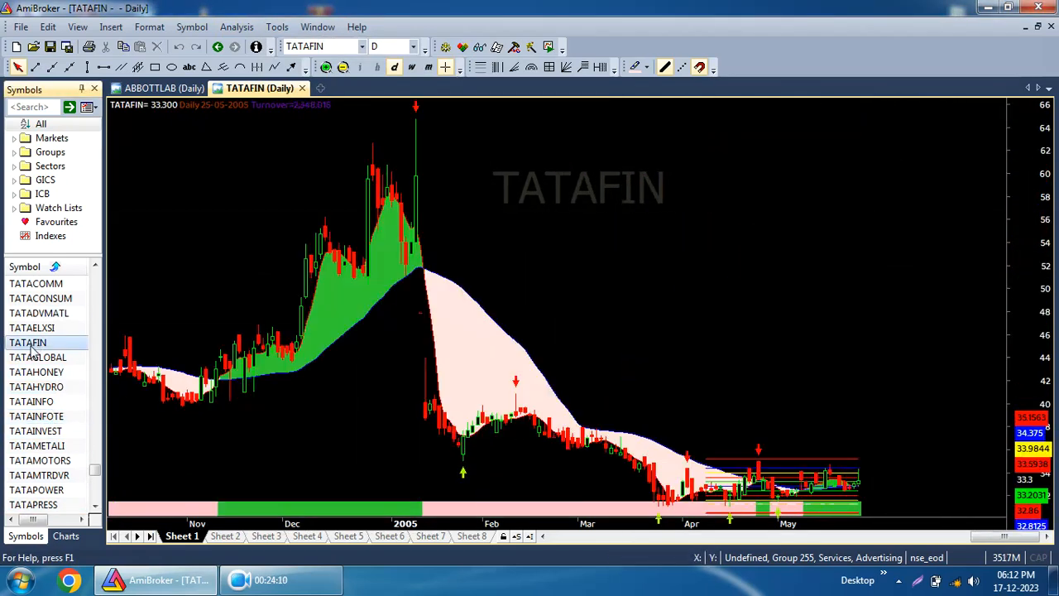
key(Down)
key(Down)
key(Down)
key(Down)
key(Down)
key(Down)
key(Down)
key(Down)
key(Down)
key(Down)
key(Down)
key(Down)
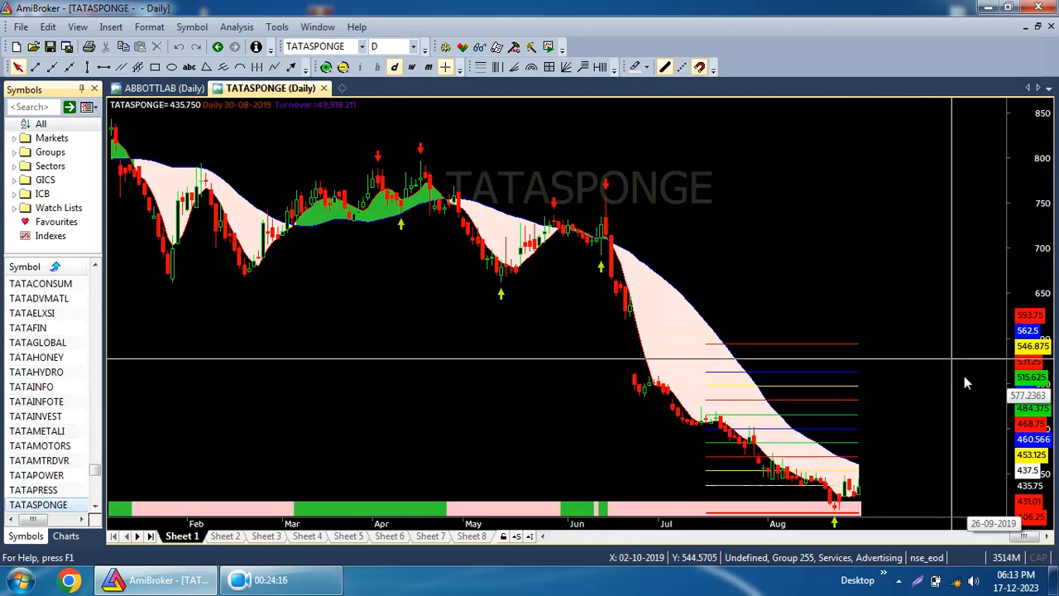
Open the charting preferences and close them without changes.
click(276, 26)
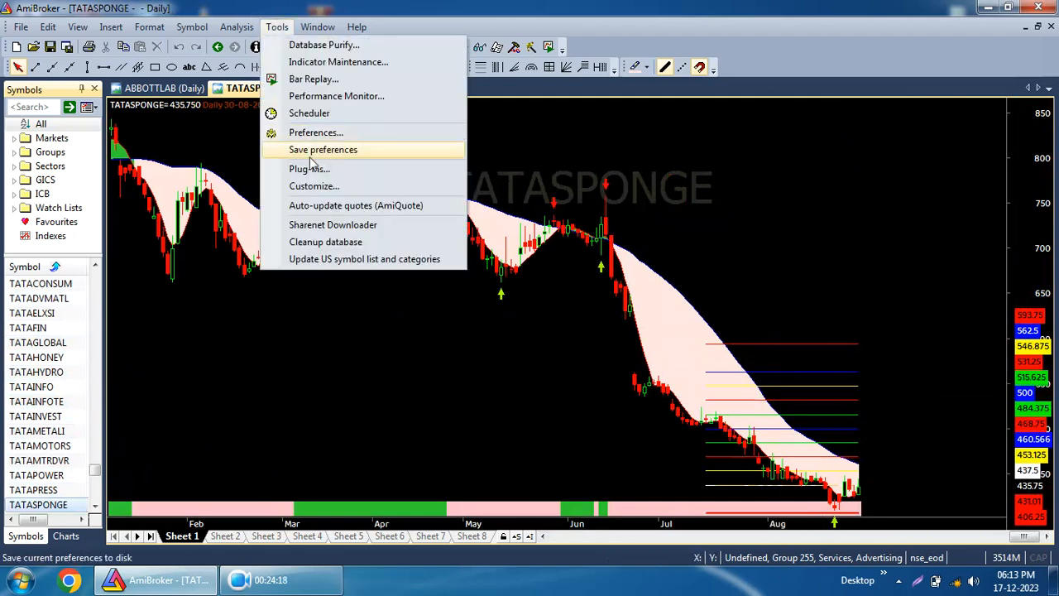
click(314, 134)
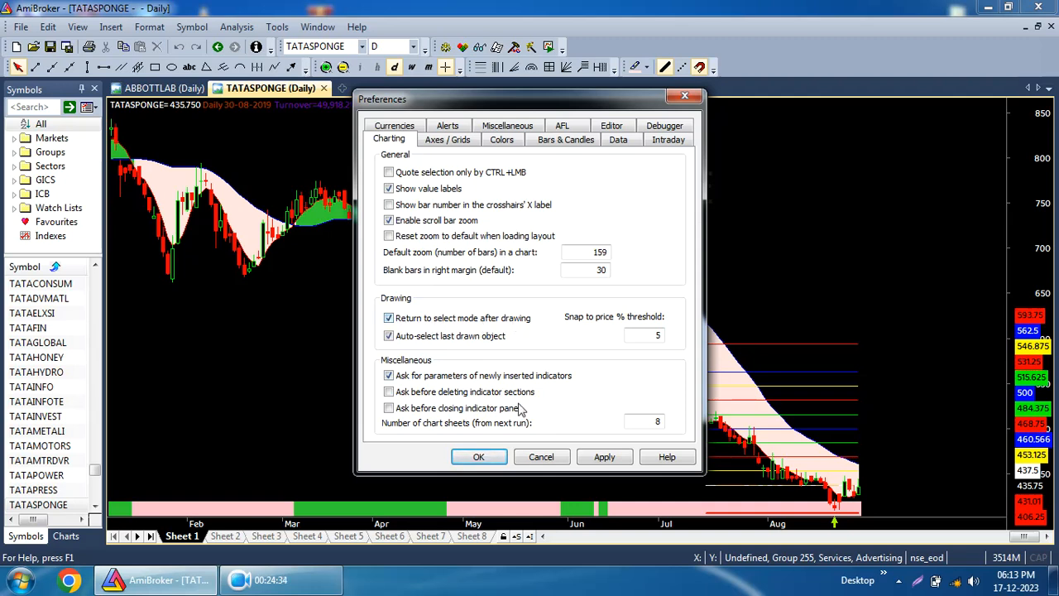
click(480, 456)
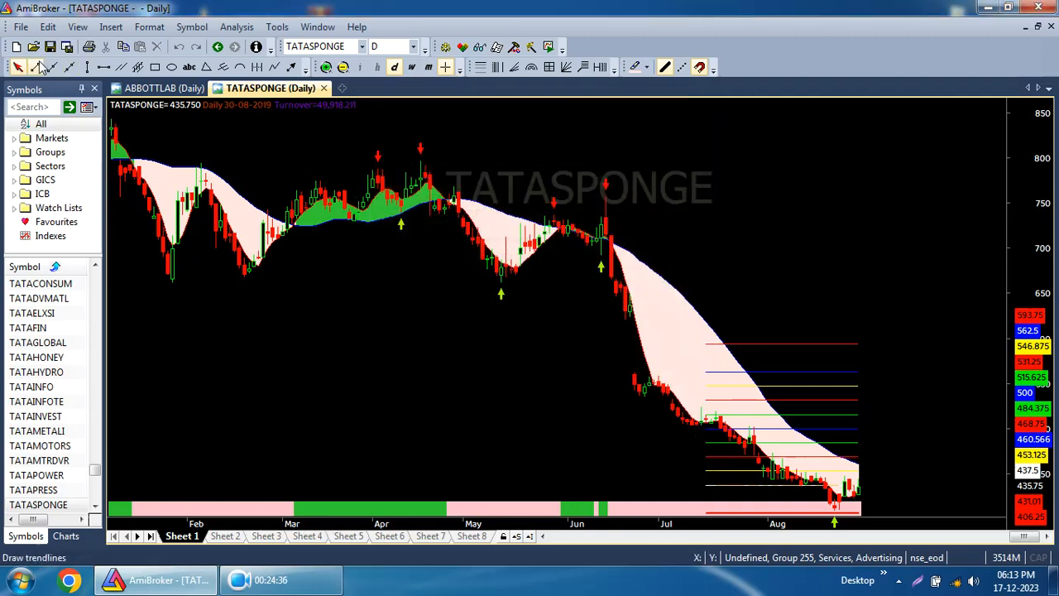
Draw a downward trendline from about 810 to 700 in the chart's upper-right area.
click(37, 67)
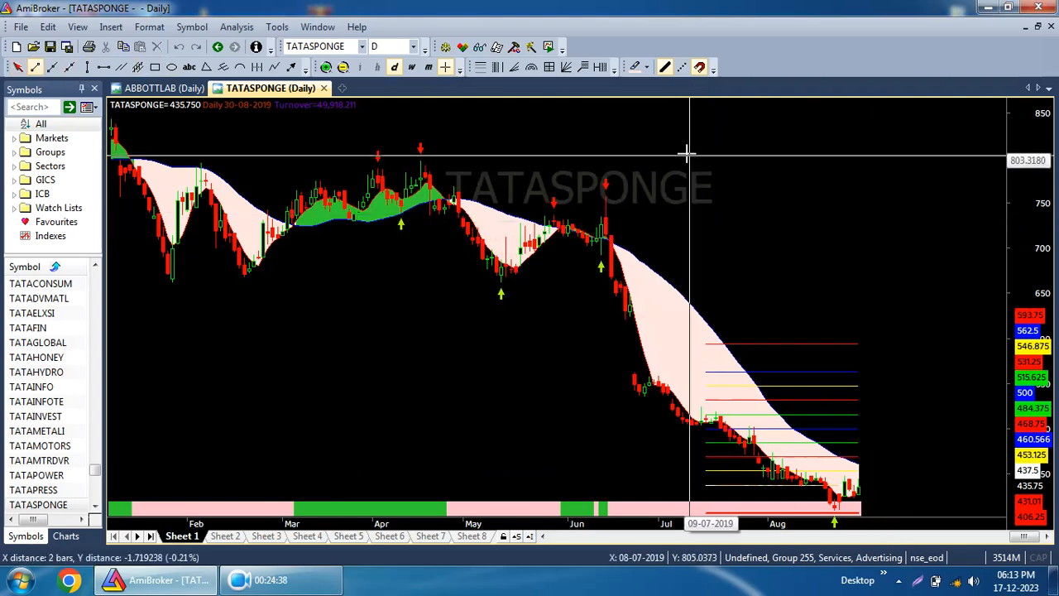
drag(831, 204, 916, 245)
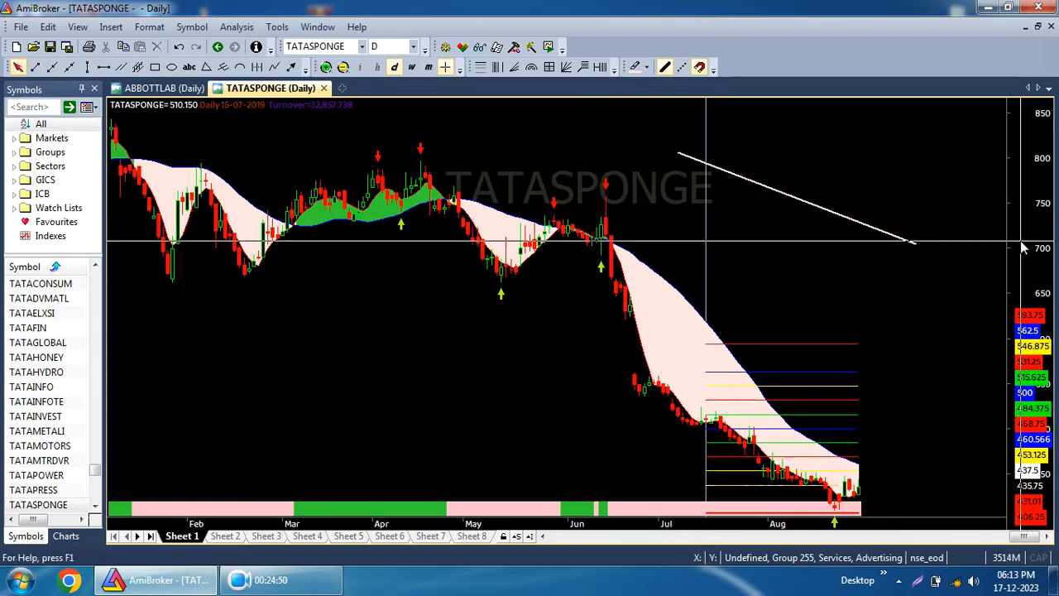
Turn off 'Return to select mode after drawing' in the charting preferences and apply.
click(236, 27)
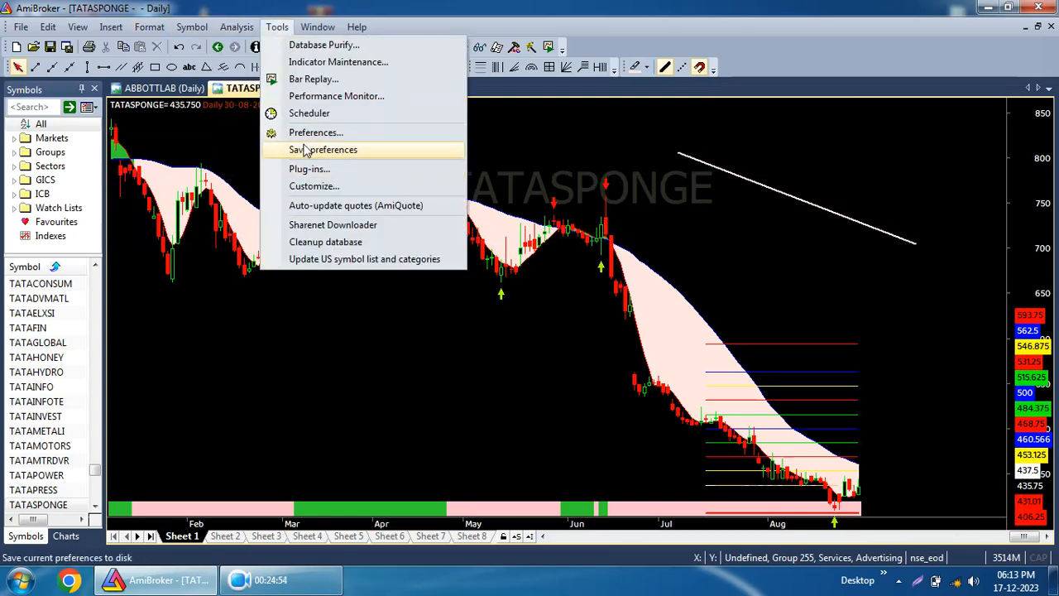
click(306, 130)
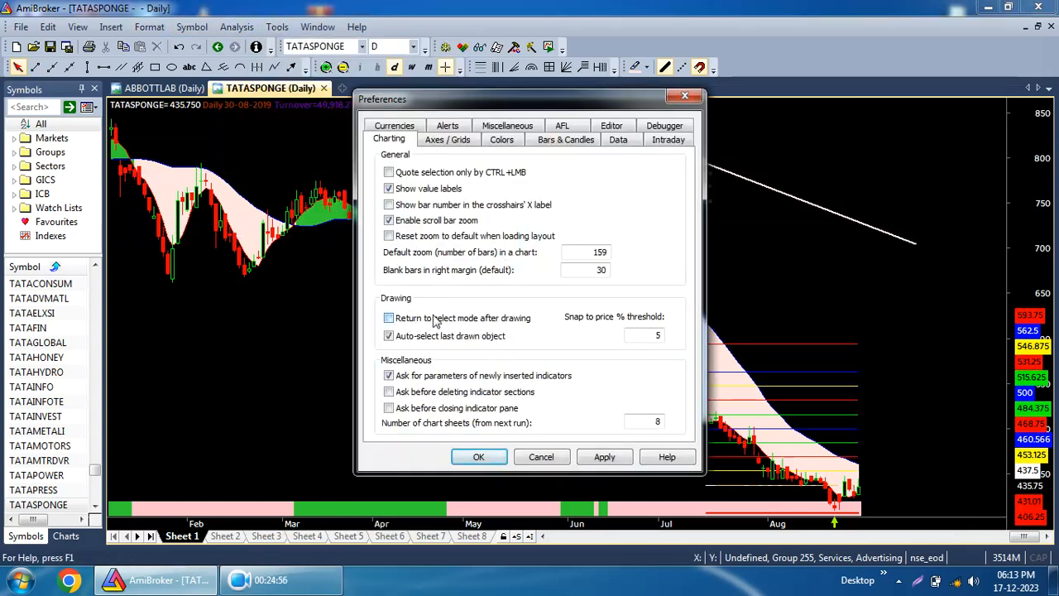
click(612, 456)
click(479, 460)
Draw four more trendlines across the chart's middle and right side while the trendline tool stays active.
mouse_move(698, 248)
mouse_down()
mouse_move(925, 296)
mouse_move(915, 328)
mouse_move(734, 292)
mouse_move(917, 330)
mouse_up()
drag(747, 317, 930, 340)
drag(444, 348, 744, 358)
drag(358, 389, 339, 384)
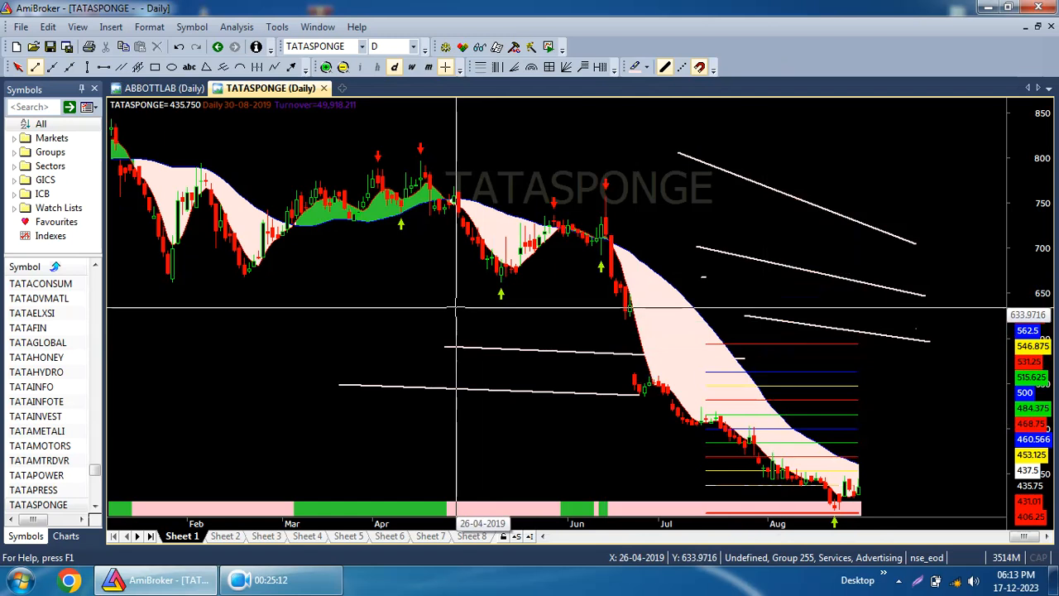
Enable primary and secondary vertical gridlines and alternate background fill in the Axes / Grids preferences and apply.
click(276, 27)
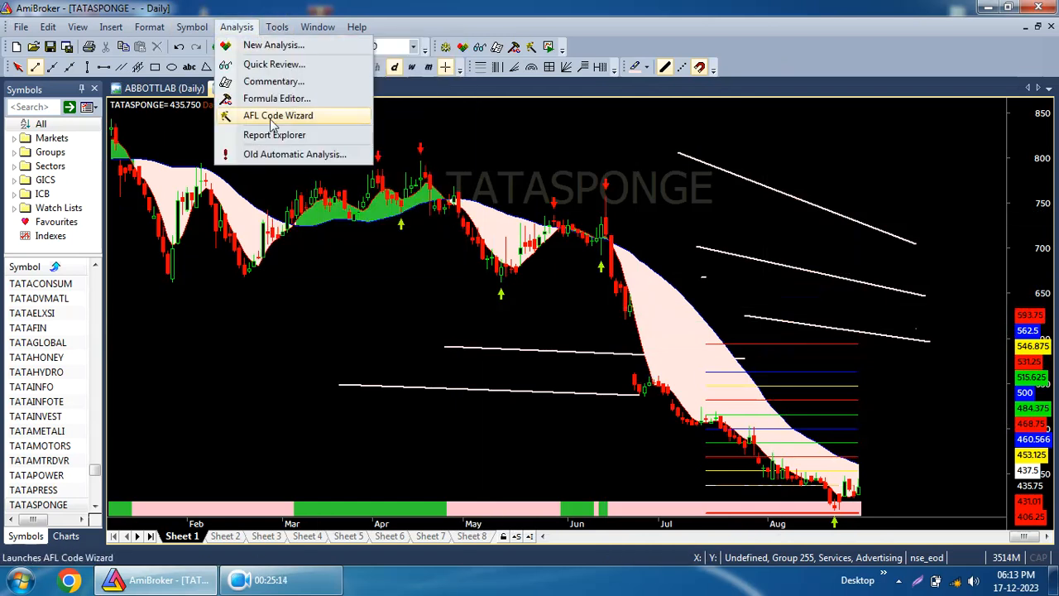
mouse_move(276, 27)
click(314, 135)
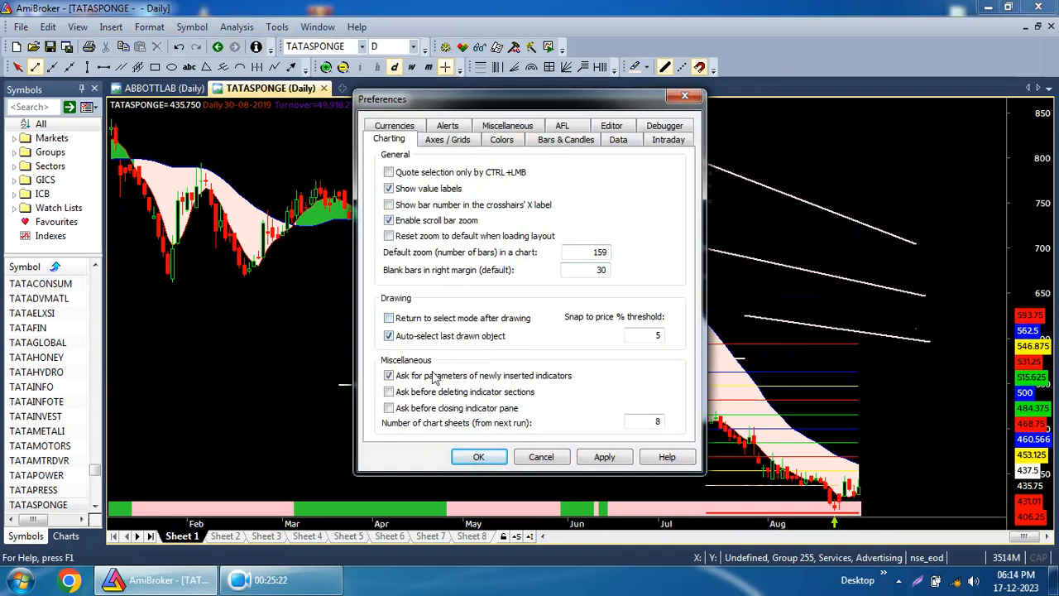
click(448, 139)
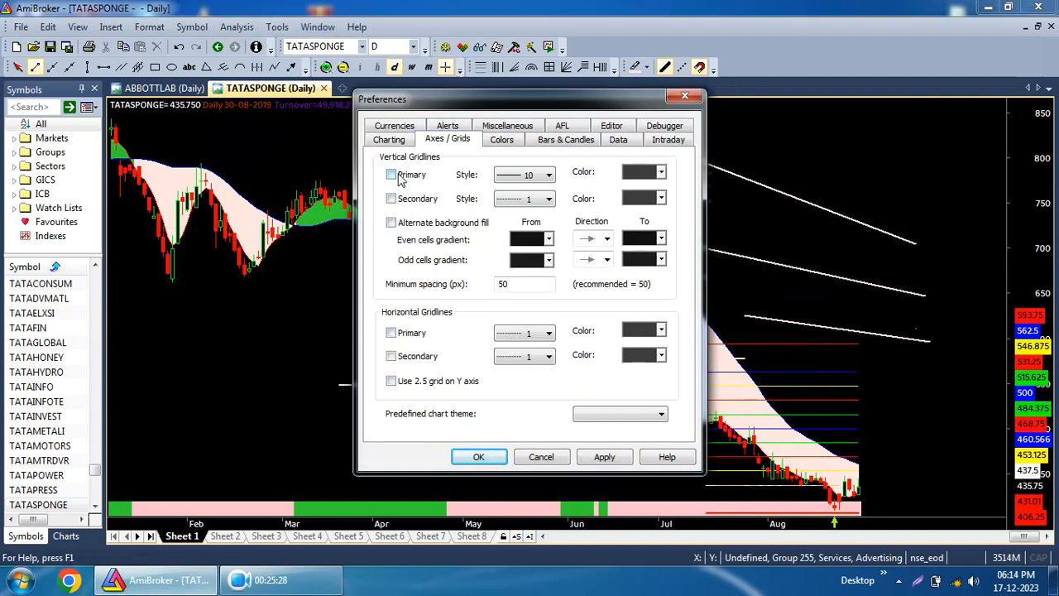
click(411, 224)
click(605, 464)
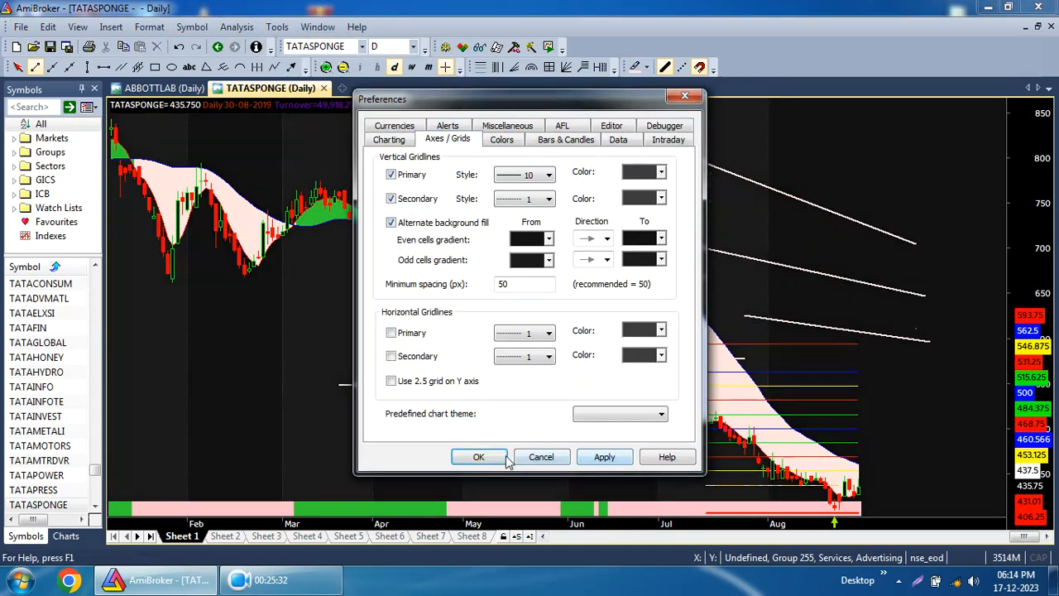
Move the preferences dialog aside and apply different vertical gridline combinations, ending with only alternate background fill.
drag(607, 100, 939, 125)
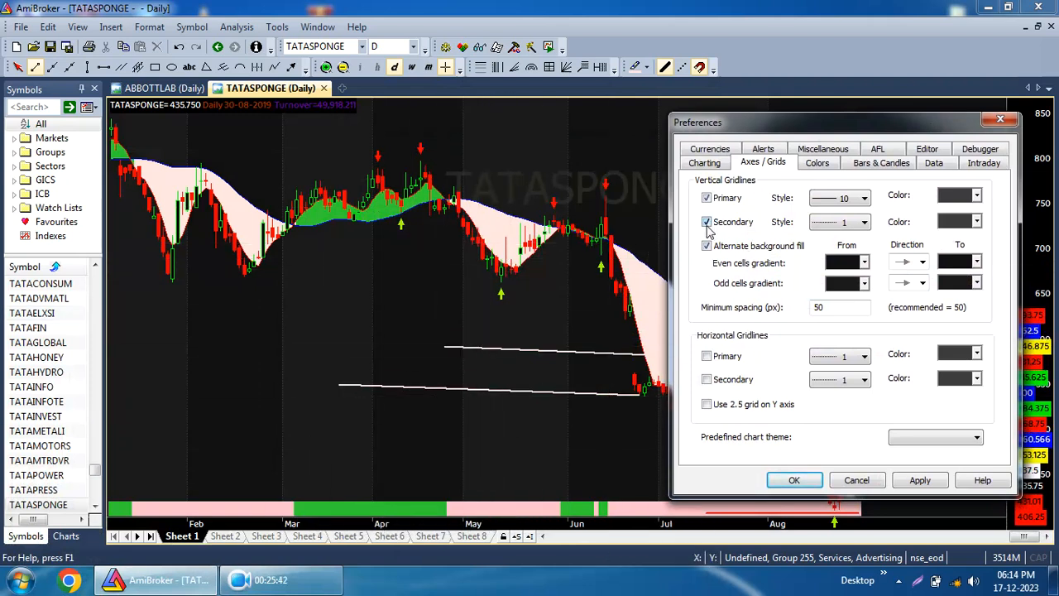
click(922, 483)
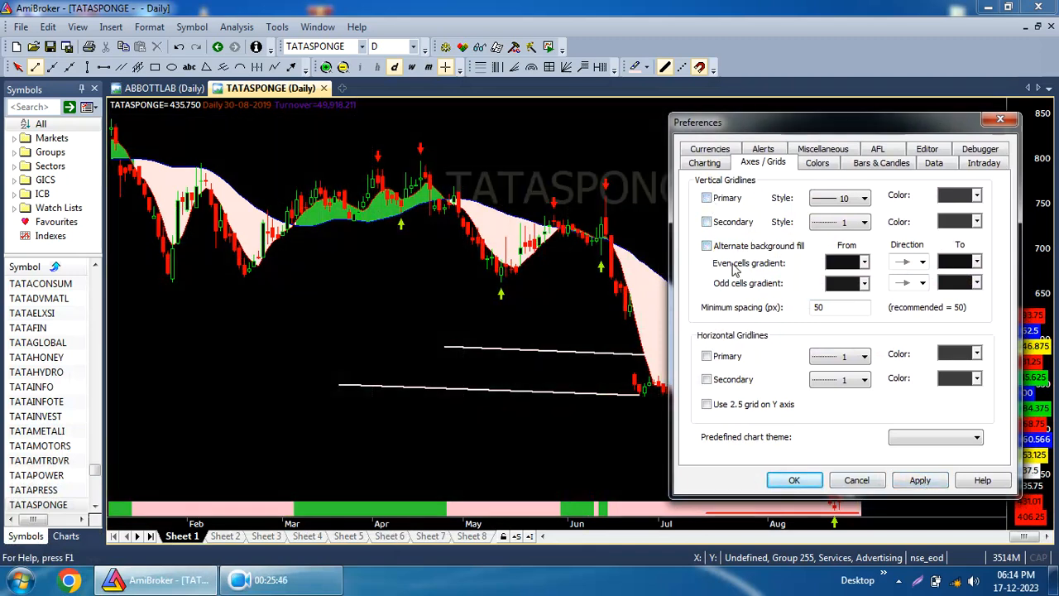
click(921, 487)
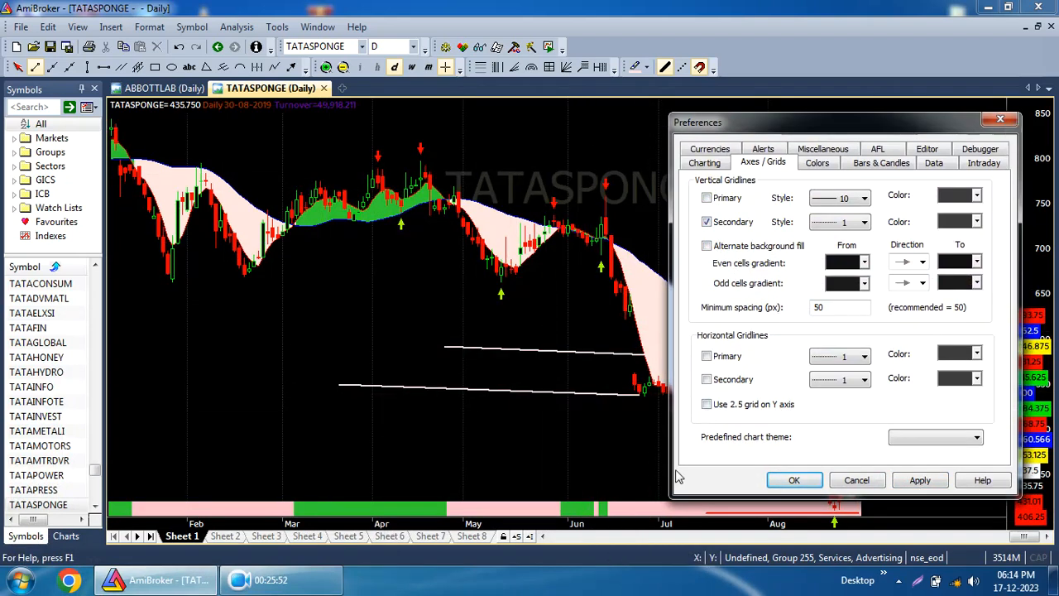
click(917, 481)
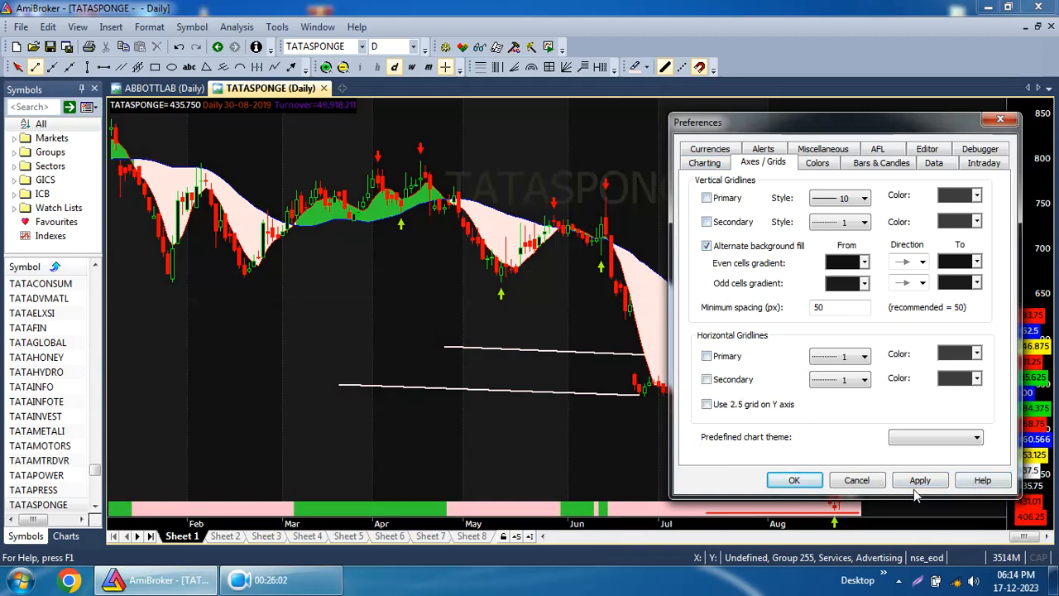
Review the Colors and Bars & Candles preference options, then cancel the dialog.
drag(834, 129, 754, 105)
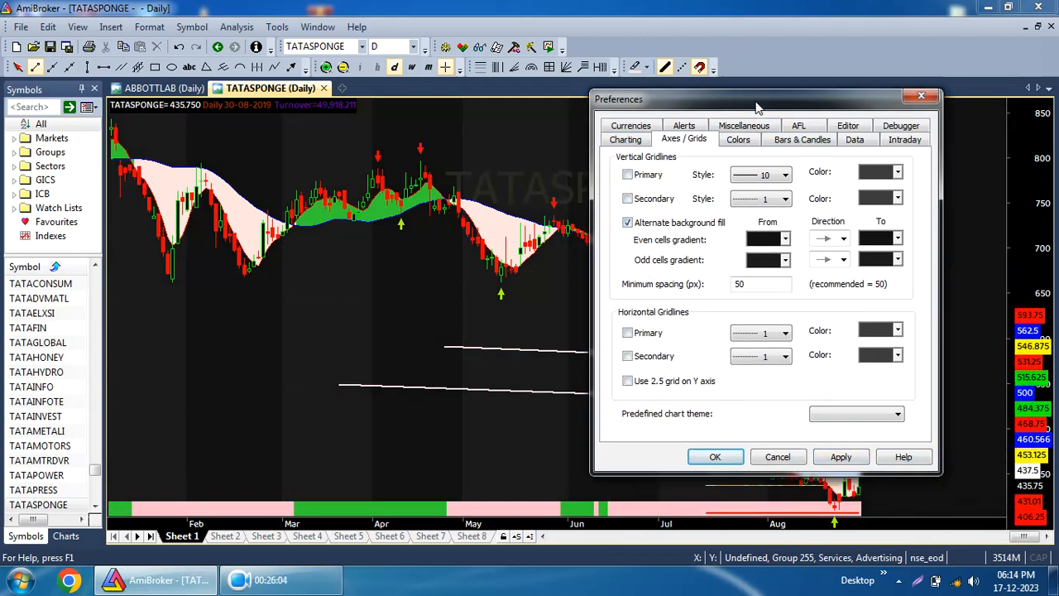
click(738, 139)
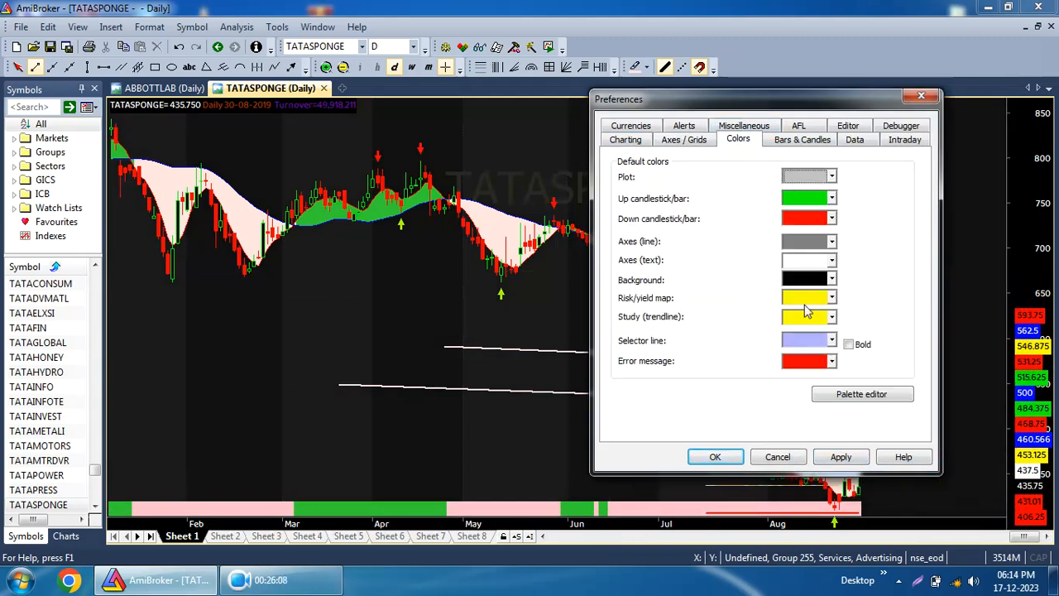
click(798, 142)
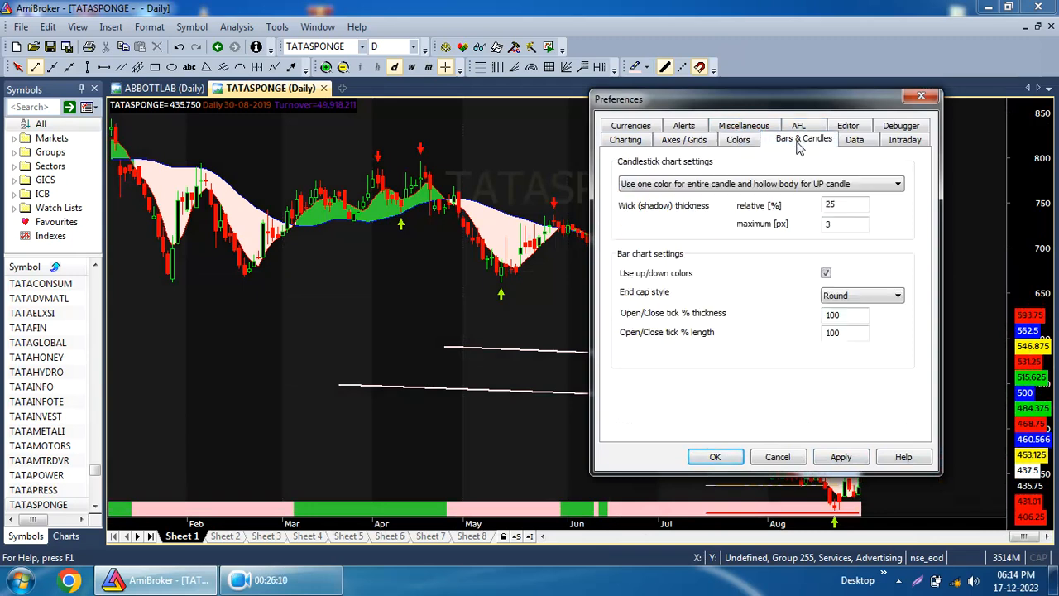
click(765, 185)
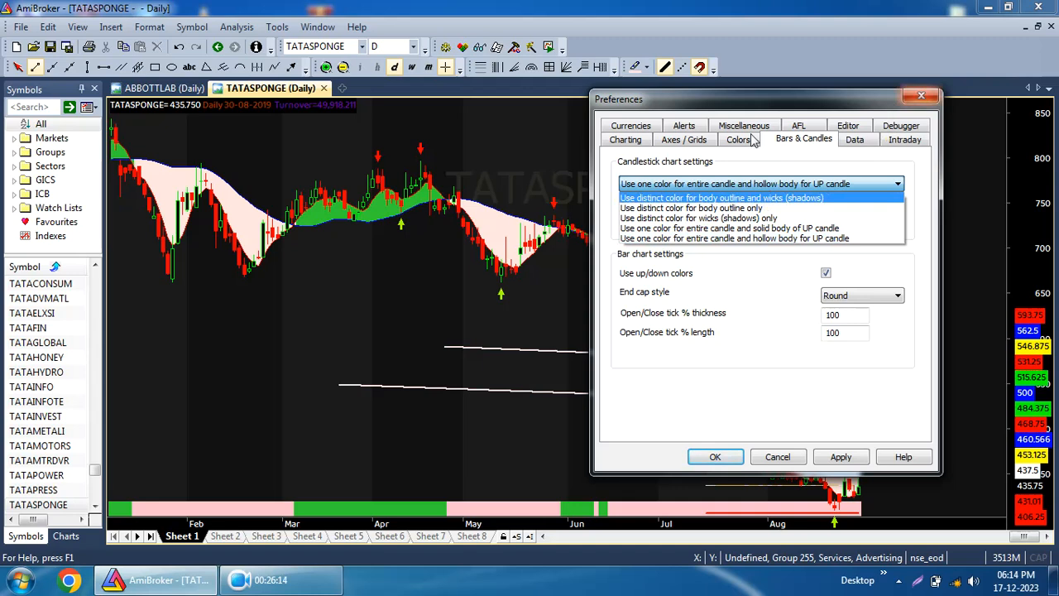
click(747, 237)
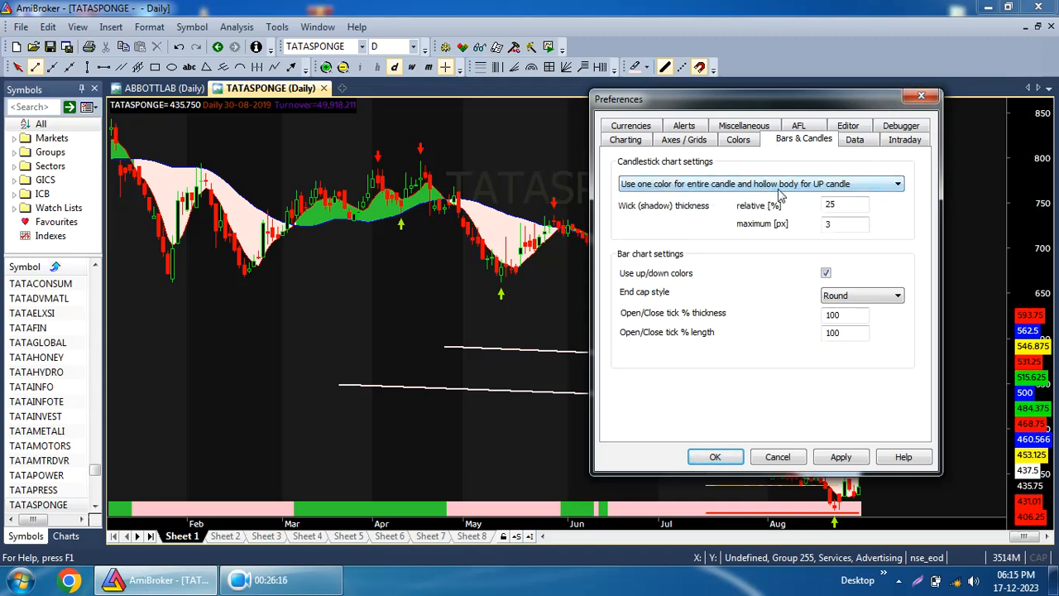
click(778, 189)
click(782, 189)
click(777, 457)
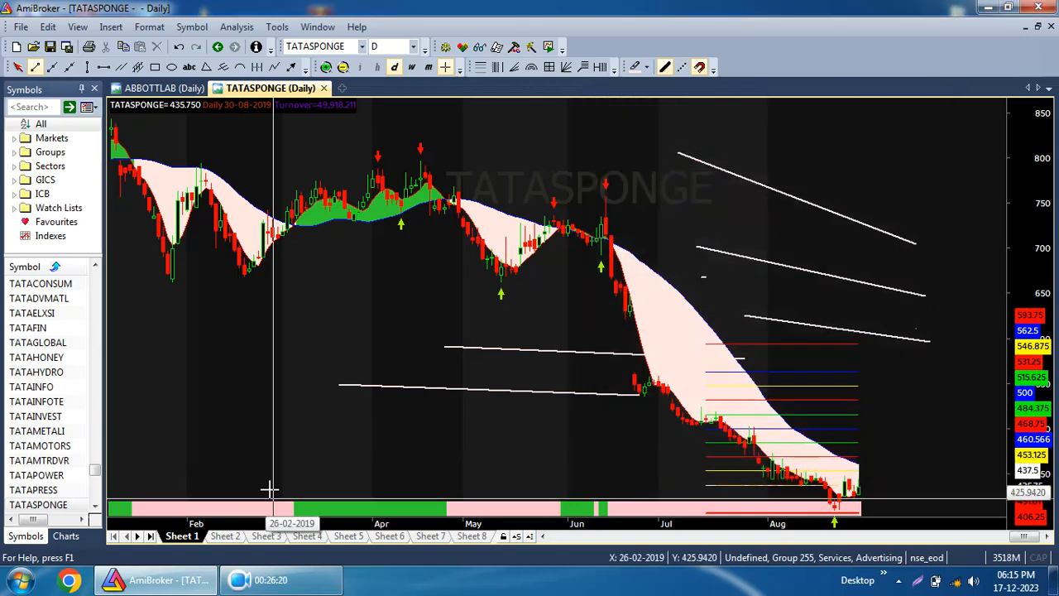
Insert the Price chart from the Charts list, confirm its properties, and close the original formula pane.
click(66, 535)
scroll(70, 207, up, 15)
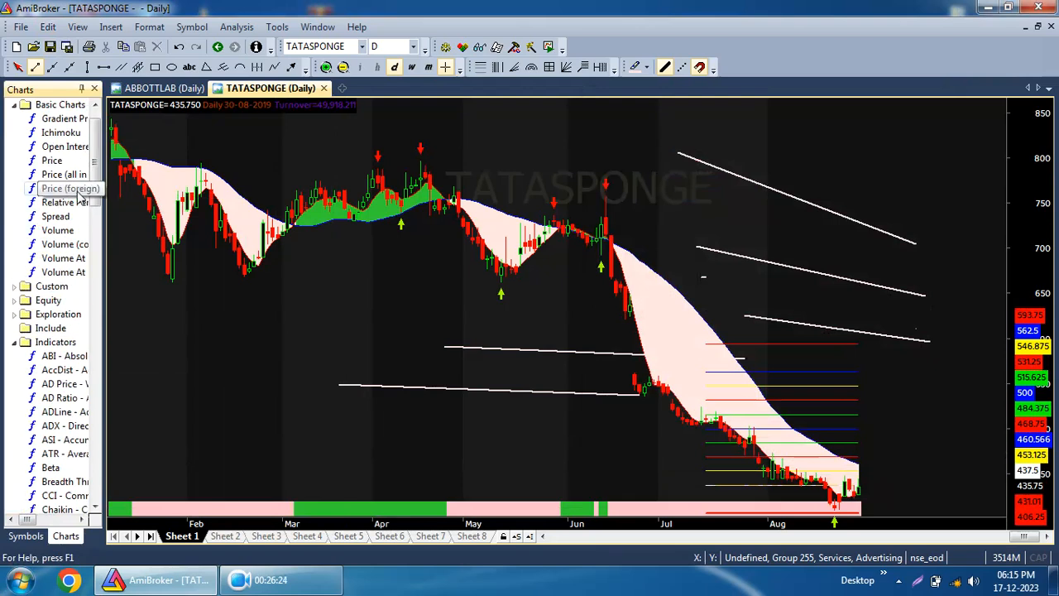
double_click(45, 188)
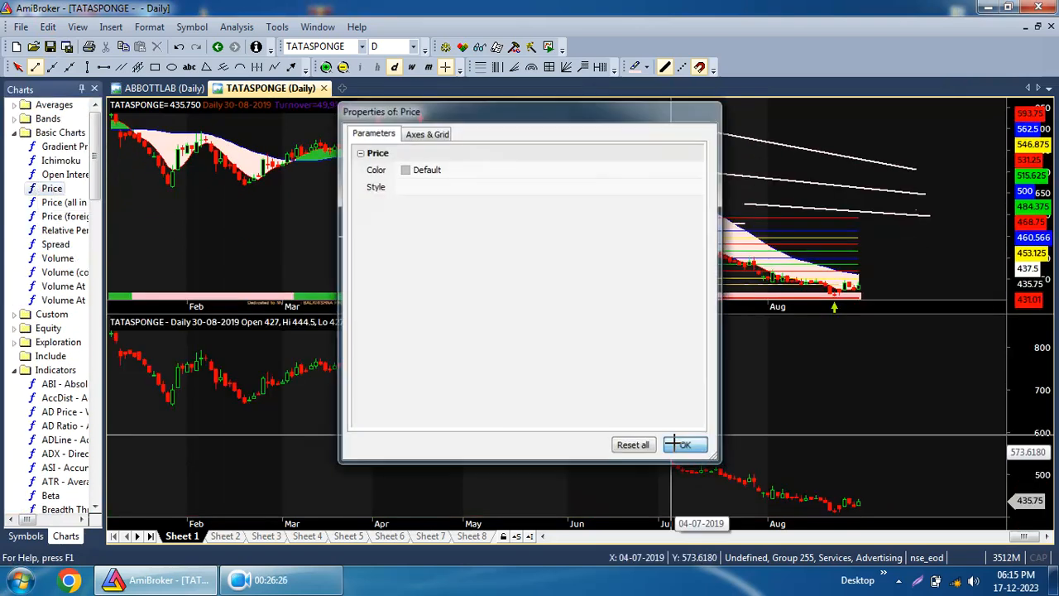
click(682, 446)
right_click(454, 140)
click(495, 435)
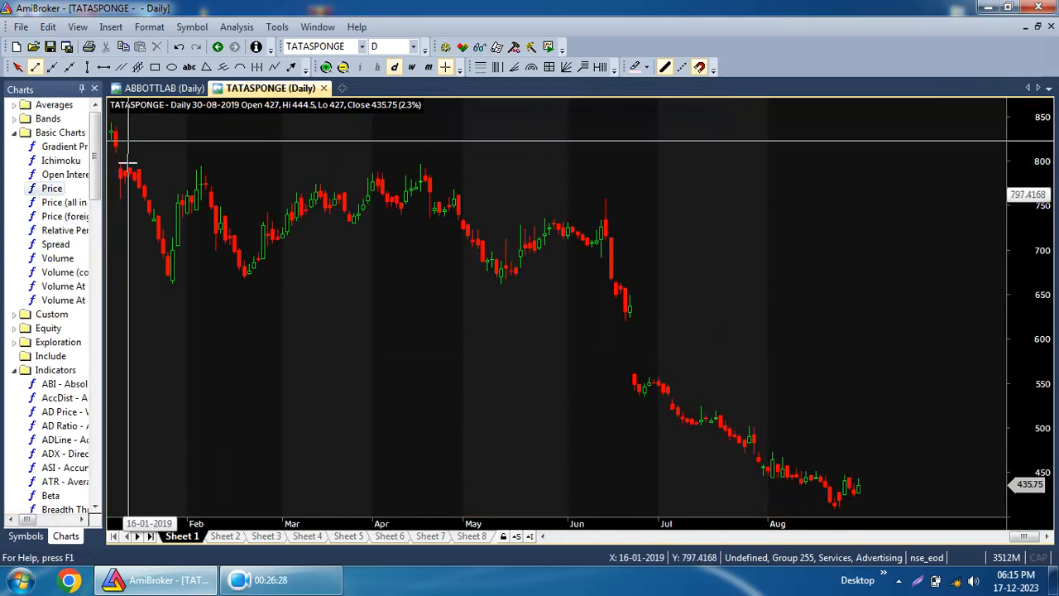
Set candlesticks to one color for entire candle and solid body of UP candle in preferences and apply.
click(276, 27)
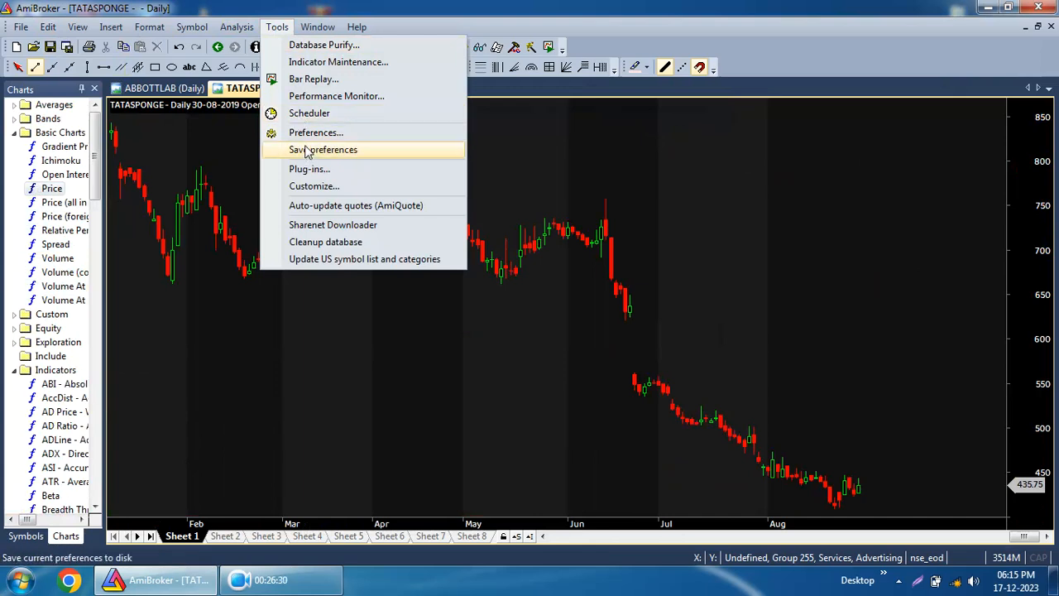
click(312, 132)
click(593, 141)
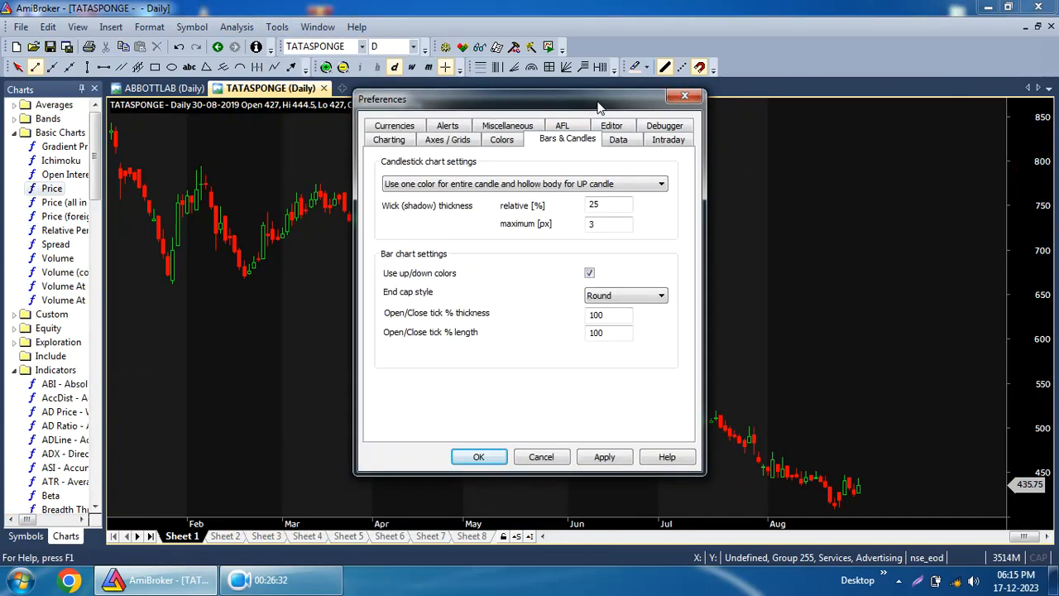
drag(604, 106, 857, 106)
click(777, 187)
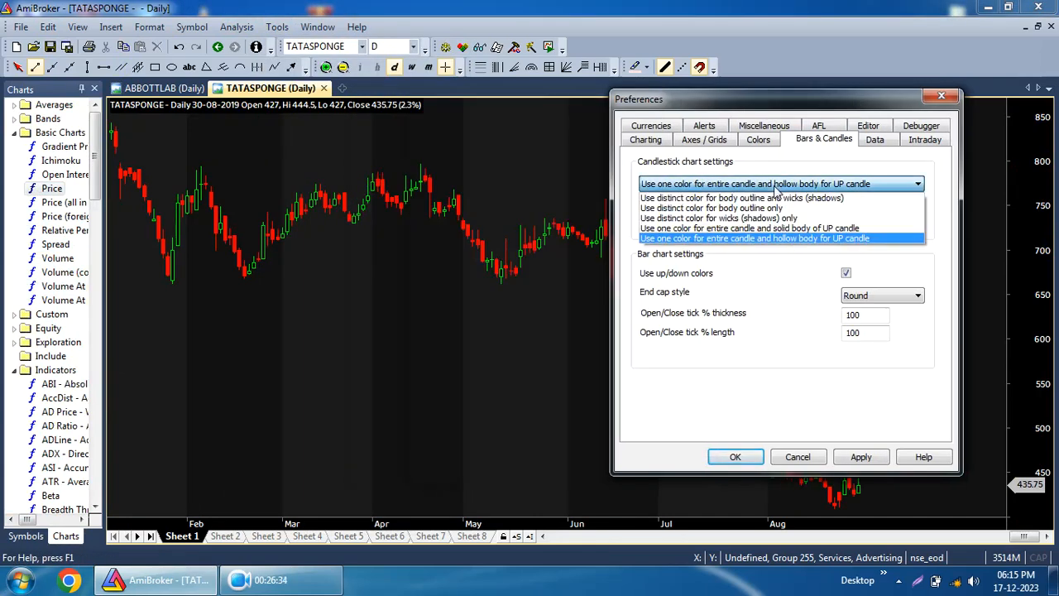
click(781, 231)
click(856, 461)
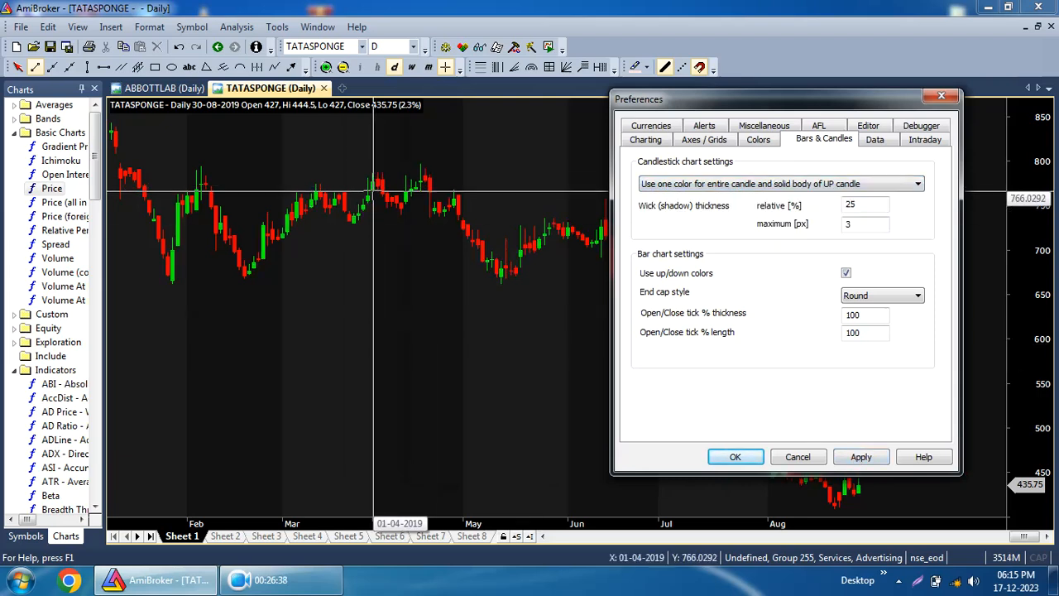
Switch candlesticks back to one color for entire candle and hollow body for UP candle and apply.
click(846, 185)
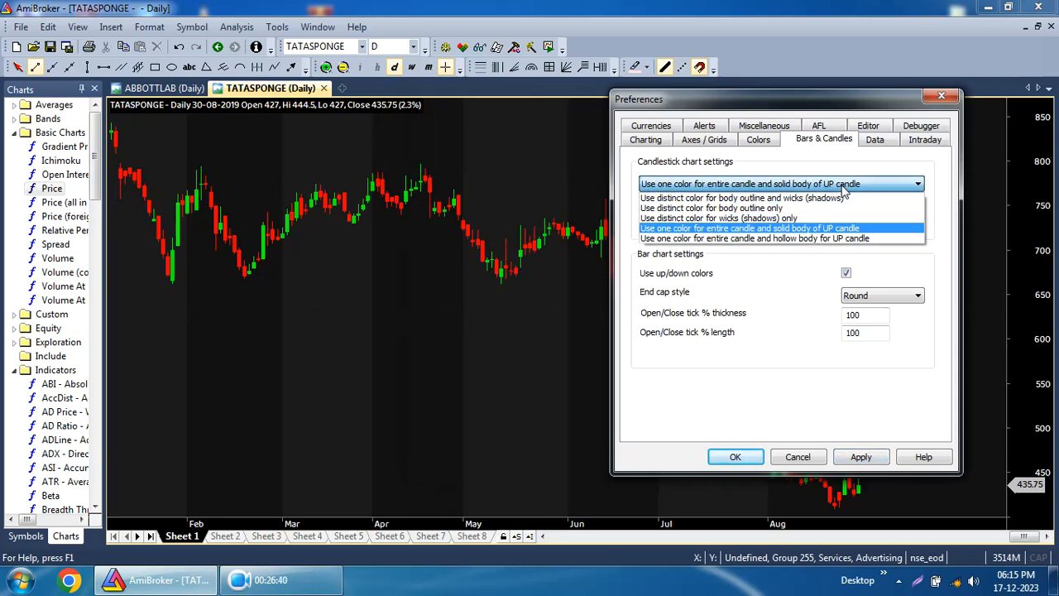
click(836, 226)
click(868, 461)
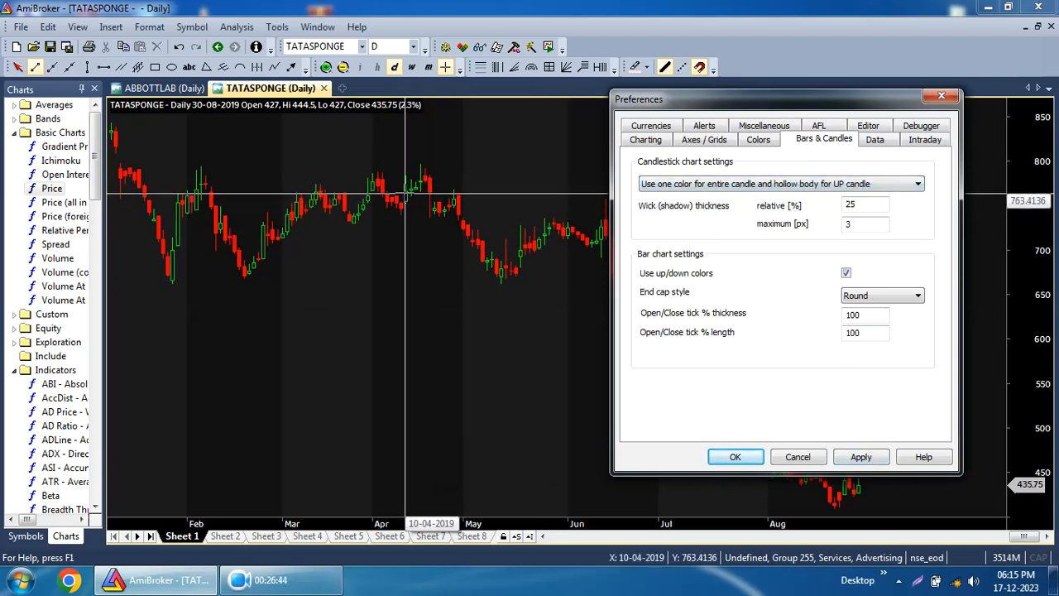
Zoom in on the price chart to examine the candle bodies closely.
click(326, 68)
click(326, 68)
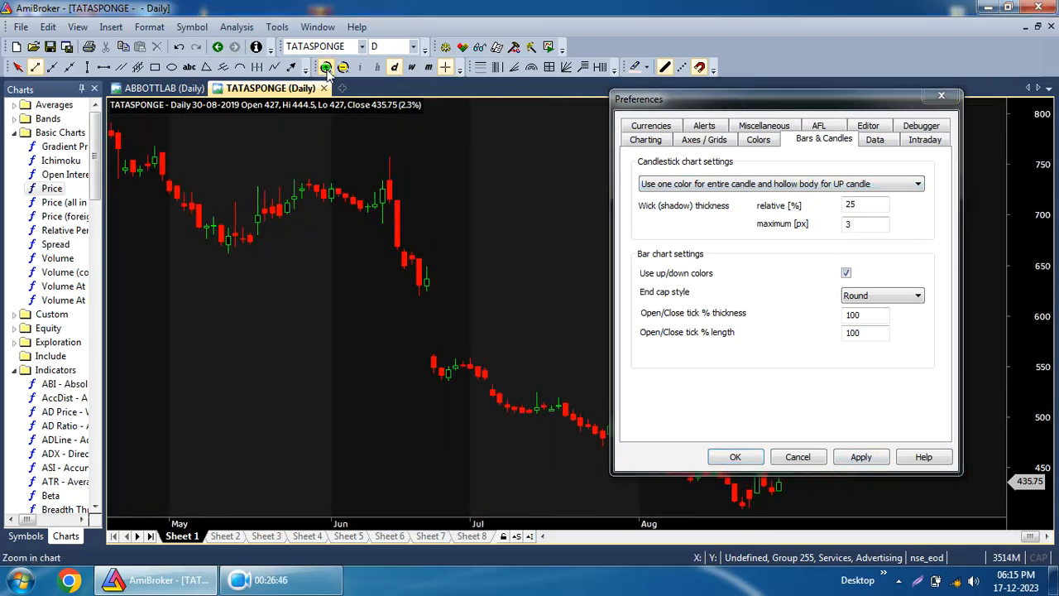
click(328, 71)
click(328, 71)
click(328, 71)
click(327, 71)
click(328, 71)
click(327, 71)
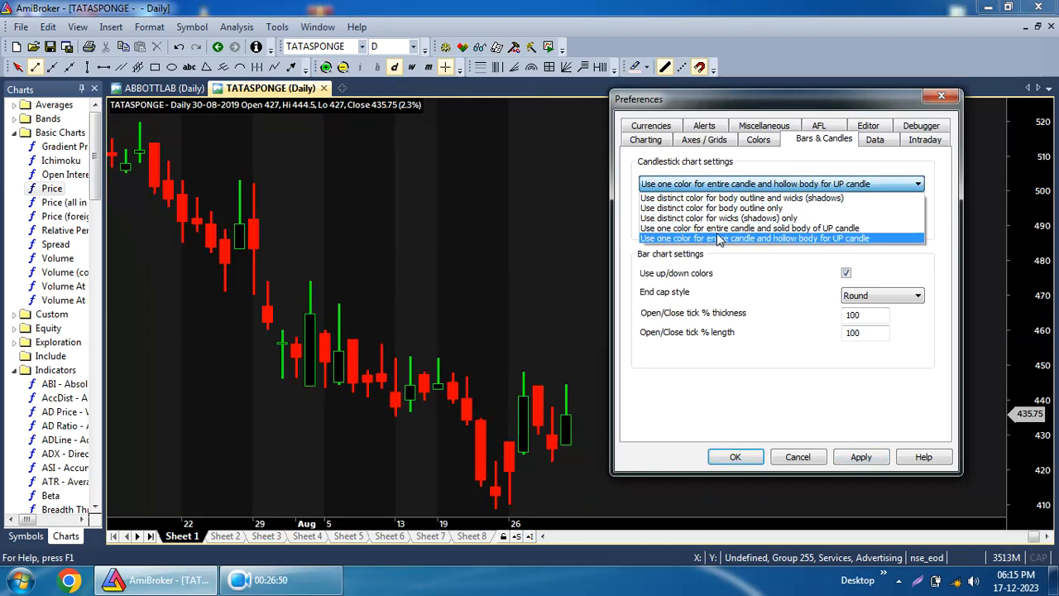
Set candlesticks to one color for entire candle and solid body of UP candle and apply.
click(749, 227)
click(864, 460)
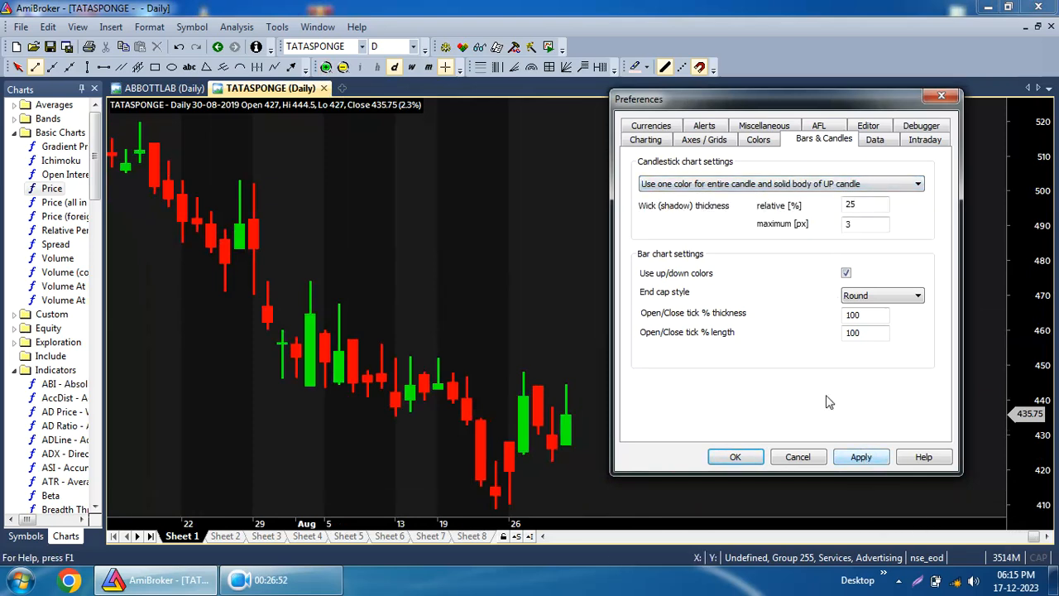
Switch the candlestick setting to use distinct color for wicks (shadows) only and apply.
click(757, 183)
click(720, 219)
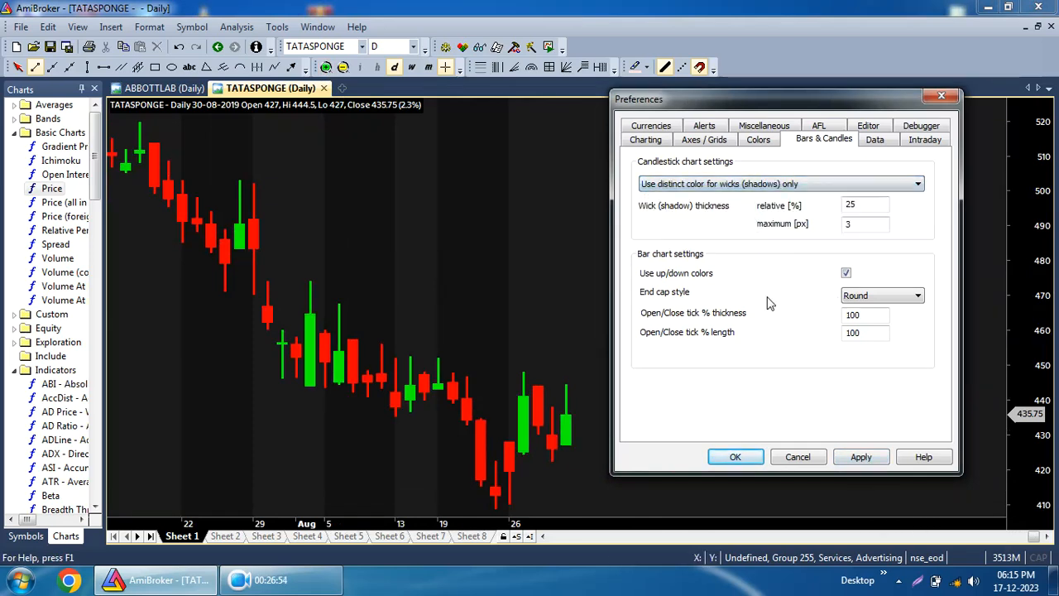
click(861, 457)
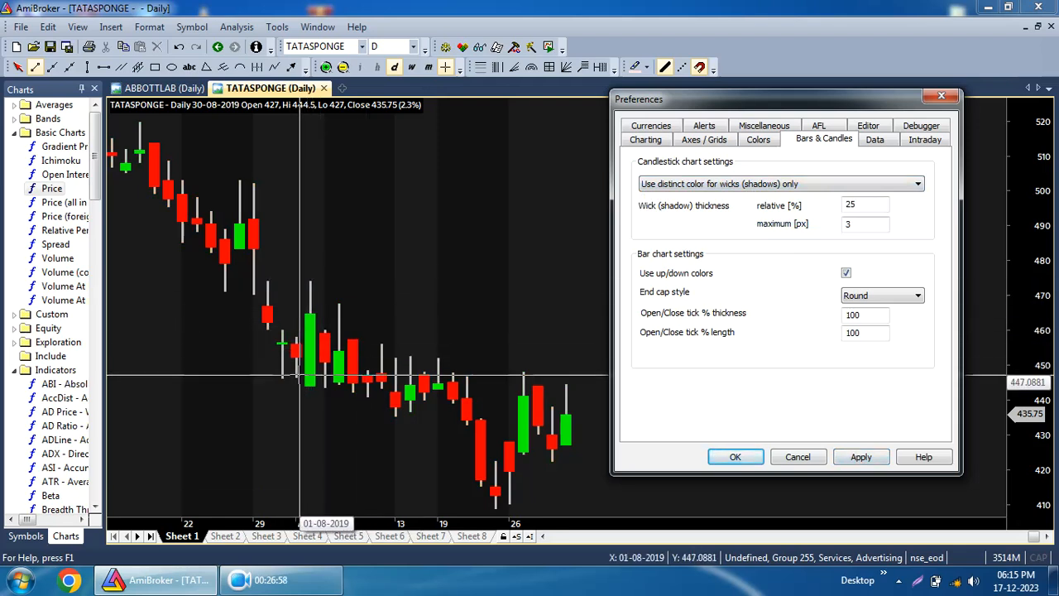
Switch the candlestick setting to use distinct color for body outline only and apply.
click(758, 189)
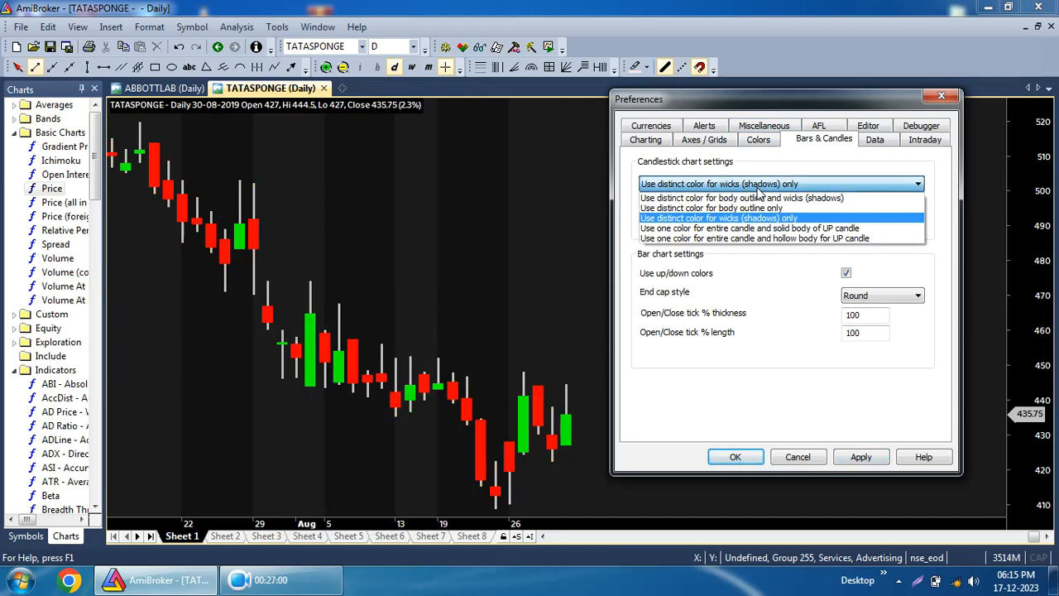
click(759, 208)
click(864, 460)
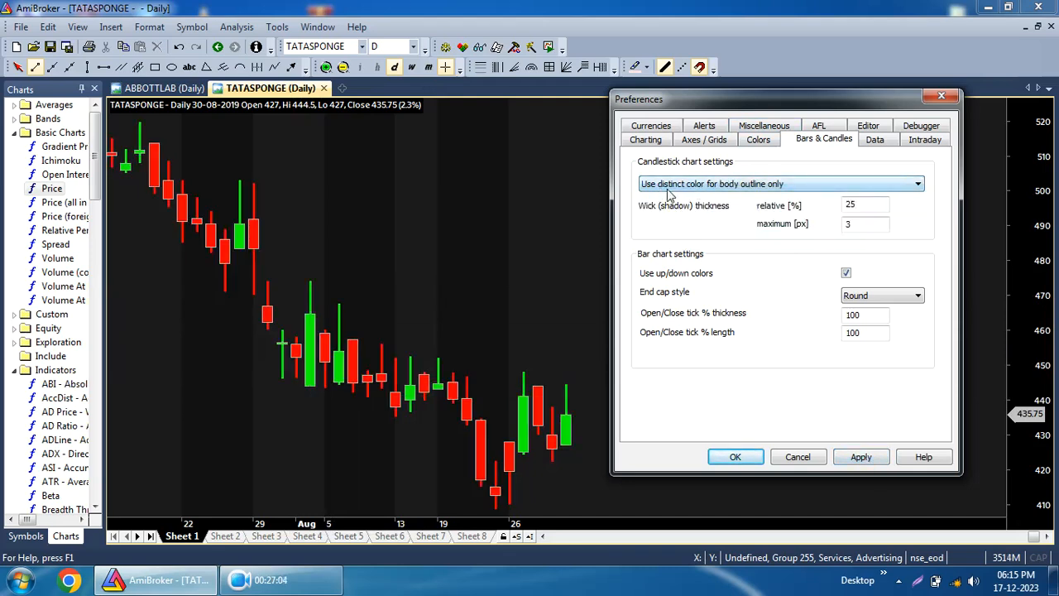
Switch the candlestick setting to use distinct color for body outline and wicks (shadows) and apply.
click(712, 185)
click(713, 204)
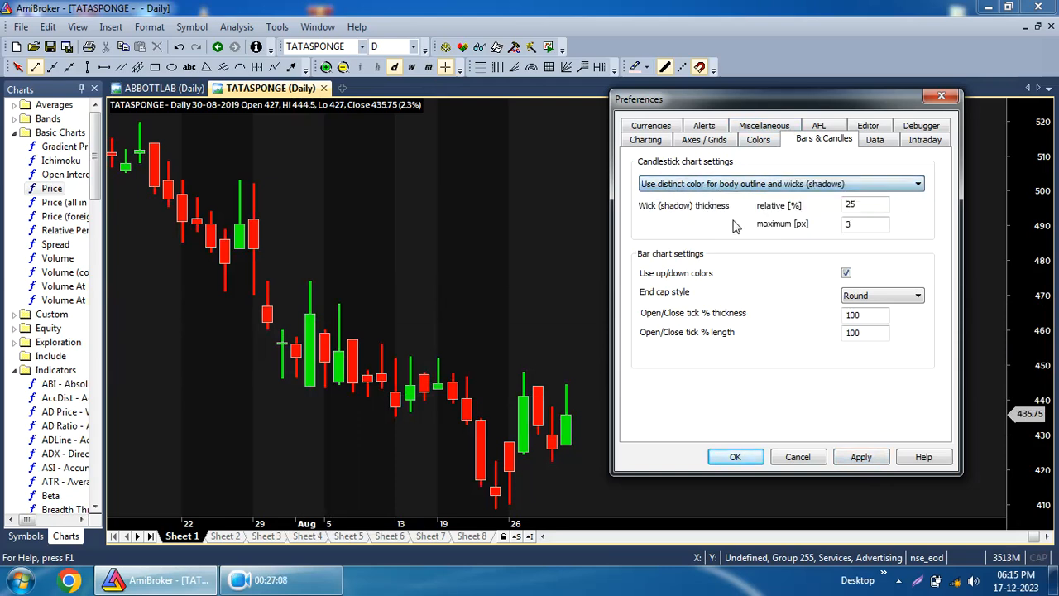
click(861, 459)
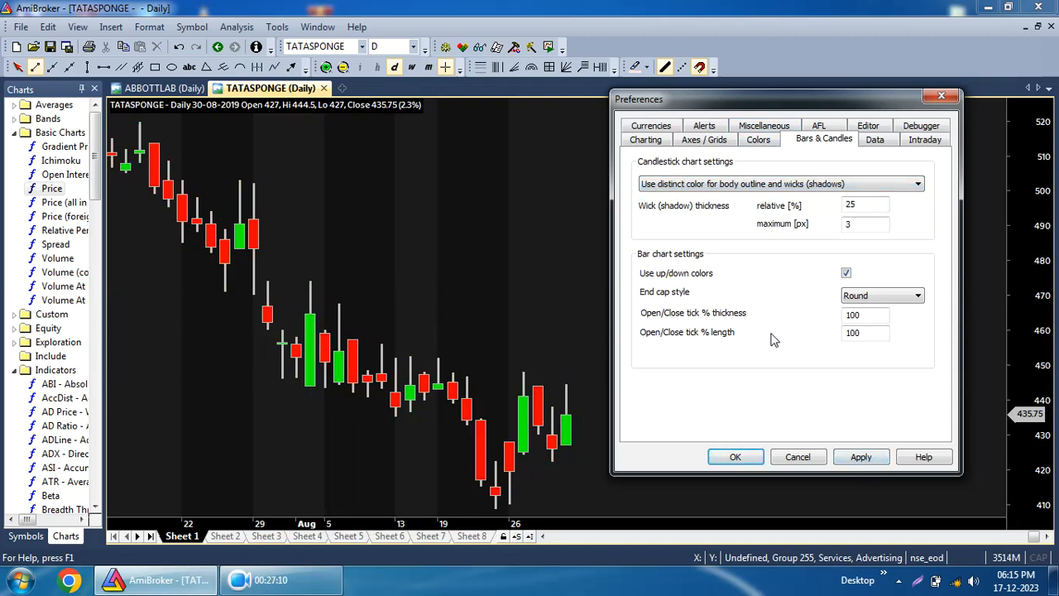
Return candlesticks to one color for entire candle and solid body of UP candle and apply.
click(686, 183)
click(700, 240)
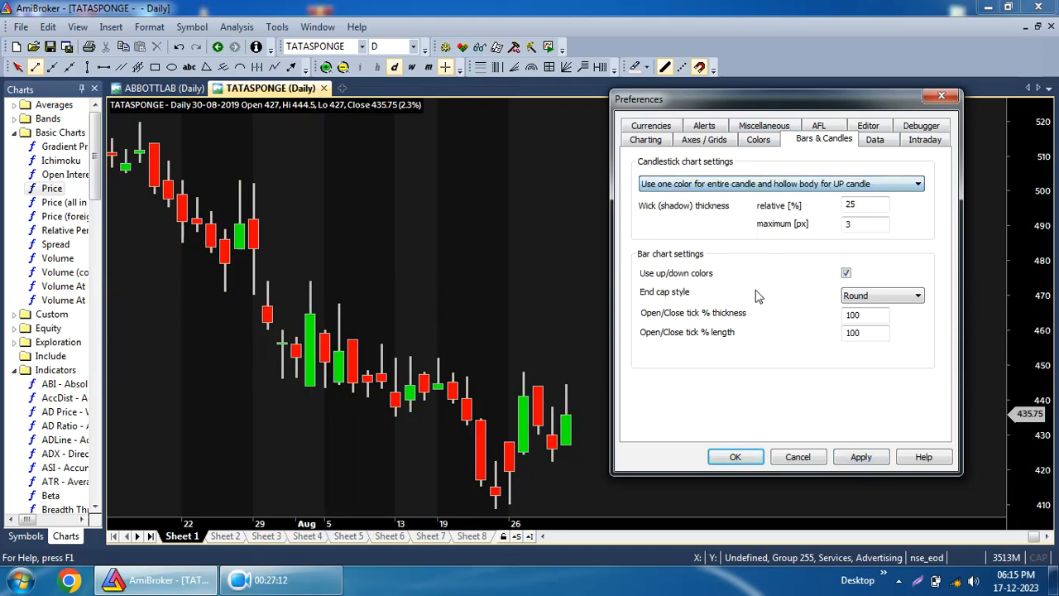
click(749, 186)
click(749, 230)
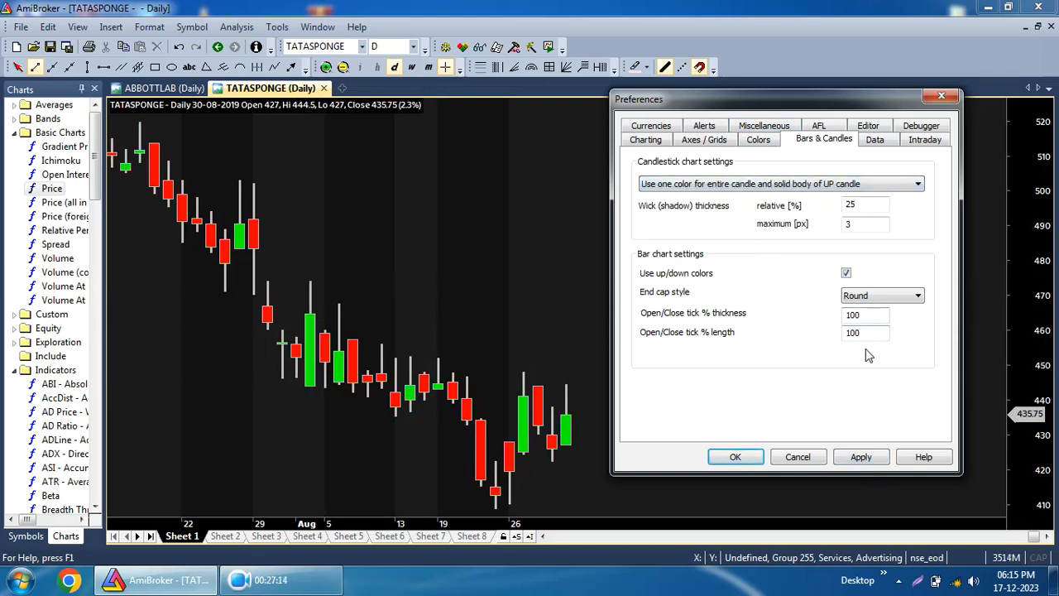
click(861, 458)
Browse the remaining Preferences tabs to review their settings, then close the dialog.
click(878, 141)
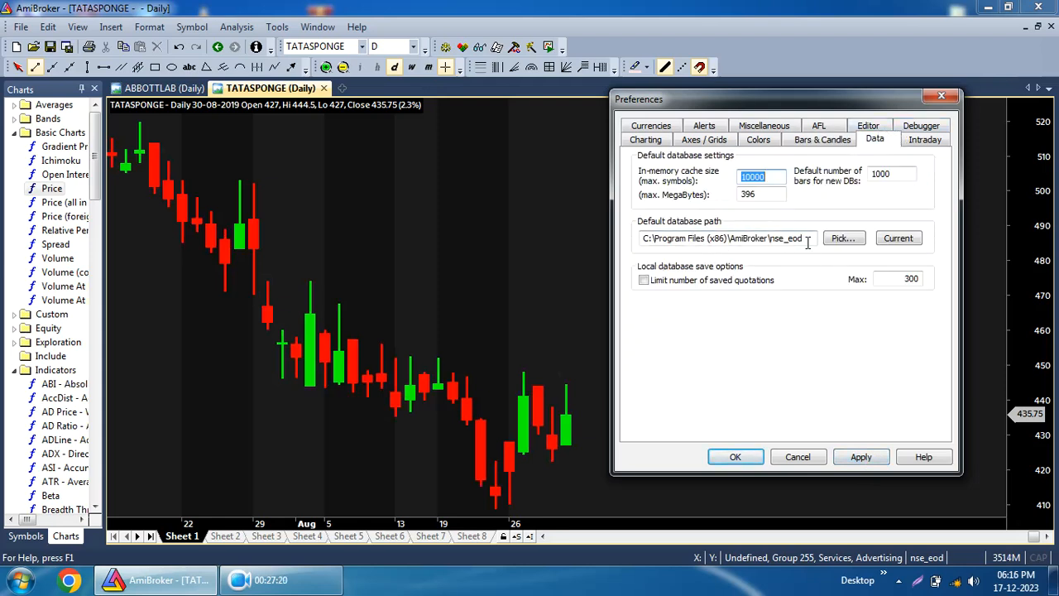
click(905, 143)
click(877, 144)
click(927, 126)
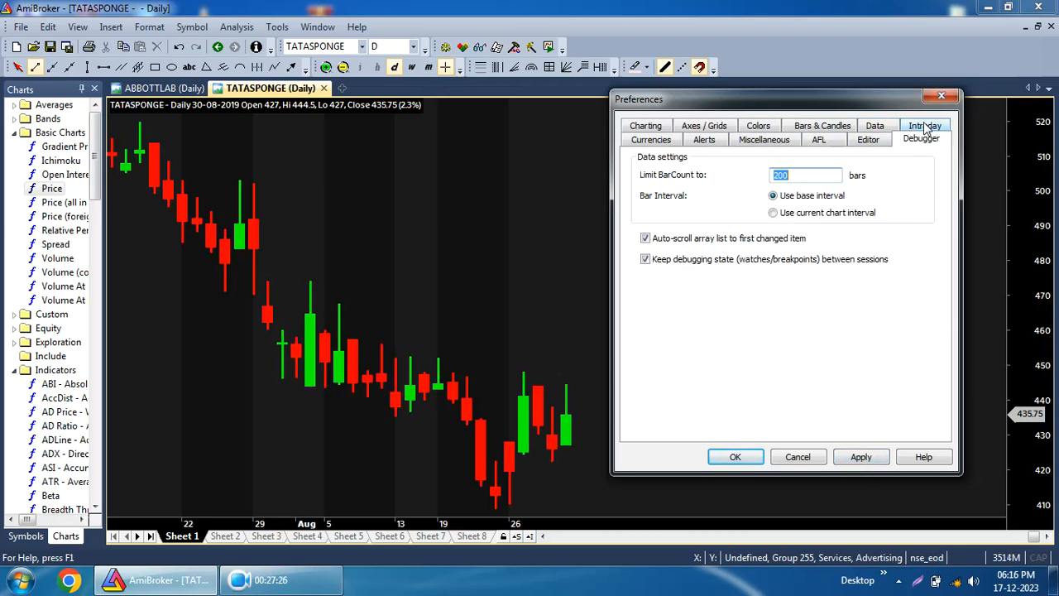
click(874, 140)
click(821, 141)
click(870, 142)
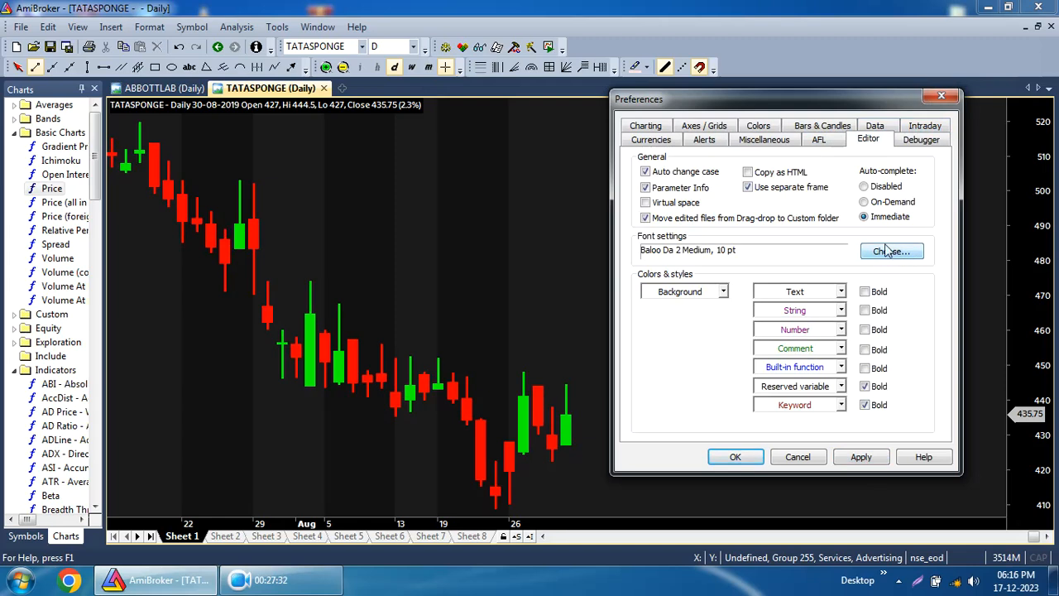
click(827, 141)
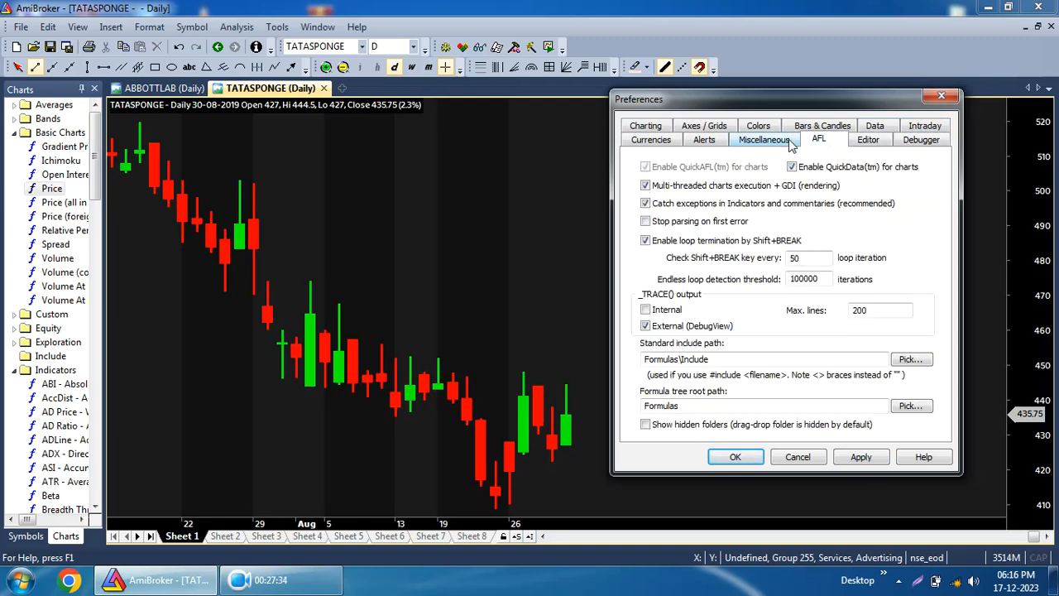
click(760, 143)
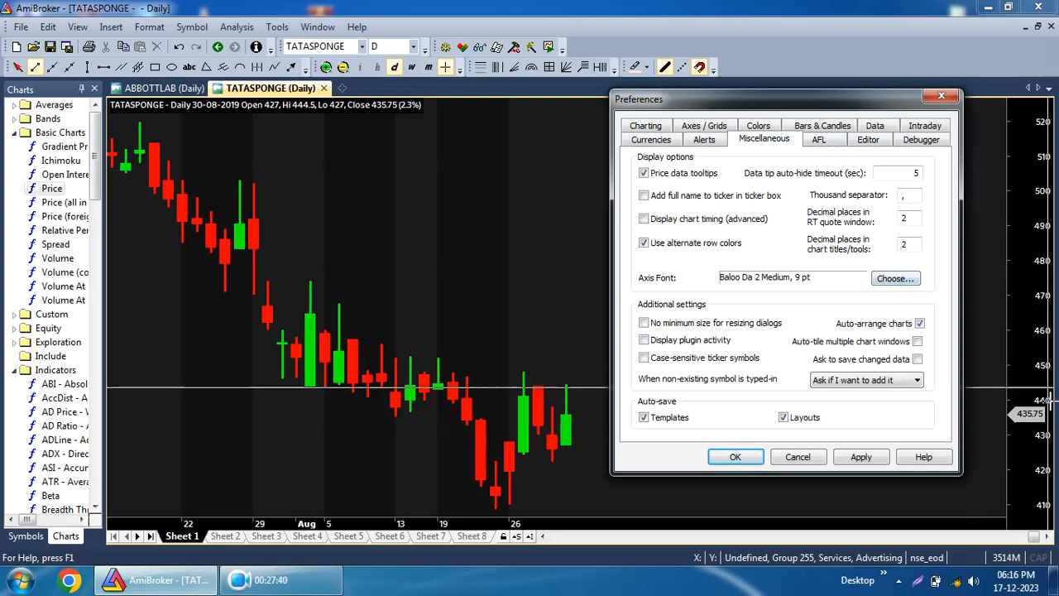
click(869, 140)
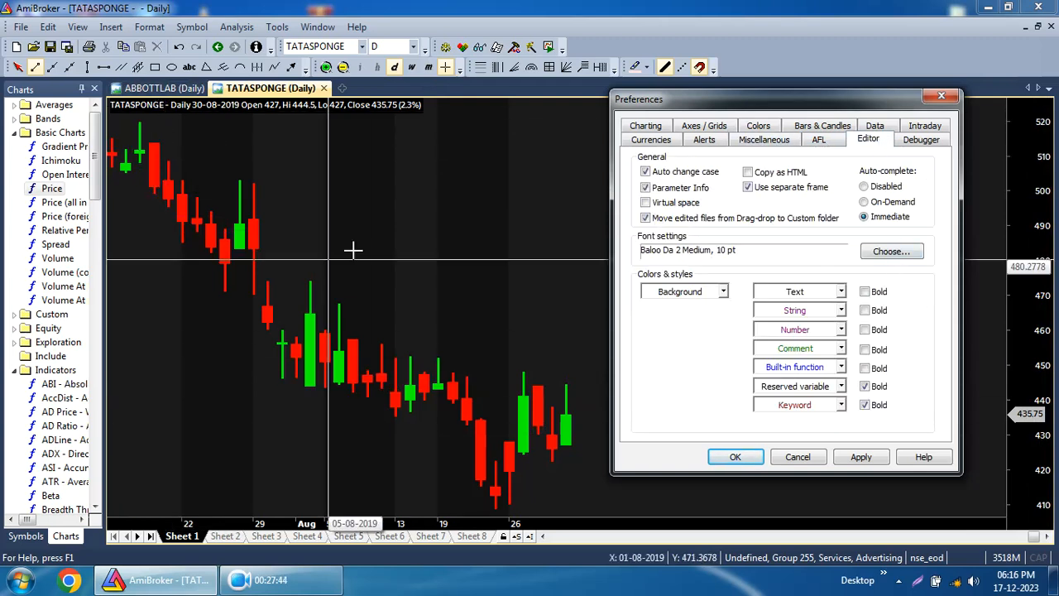
click(704, 141)
click(654, 141)
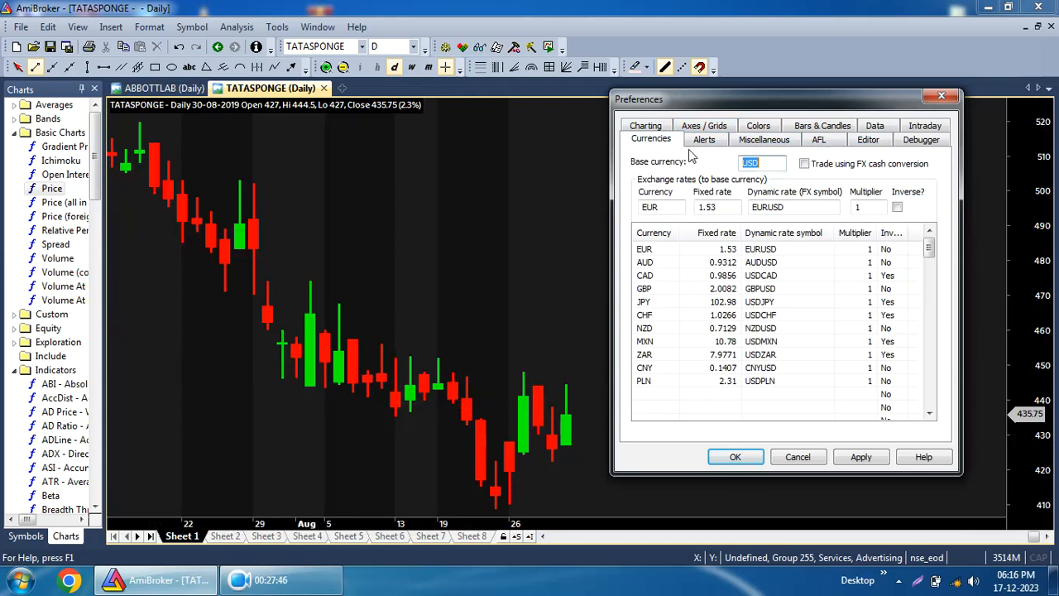
click(647, 126)
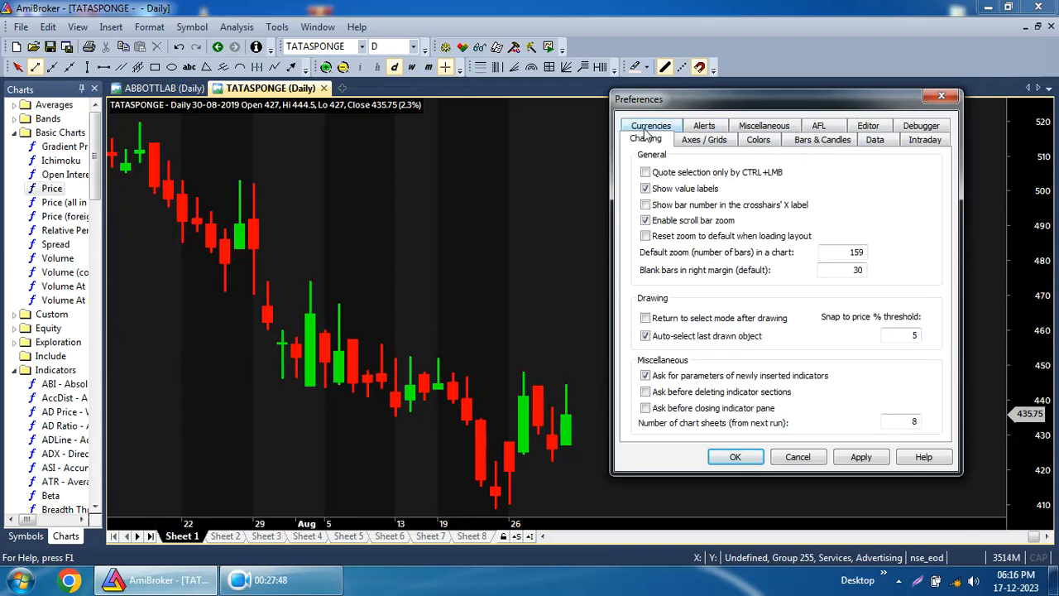
click(736, 457)
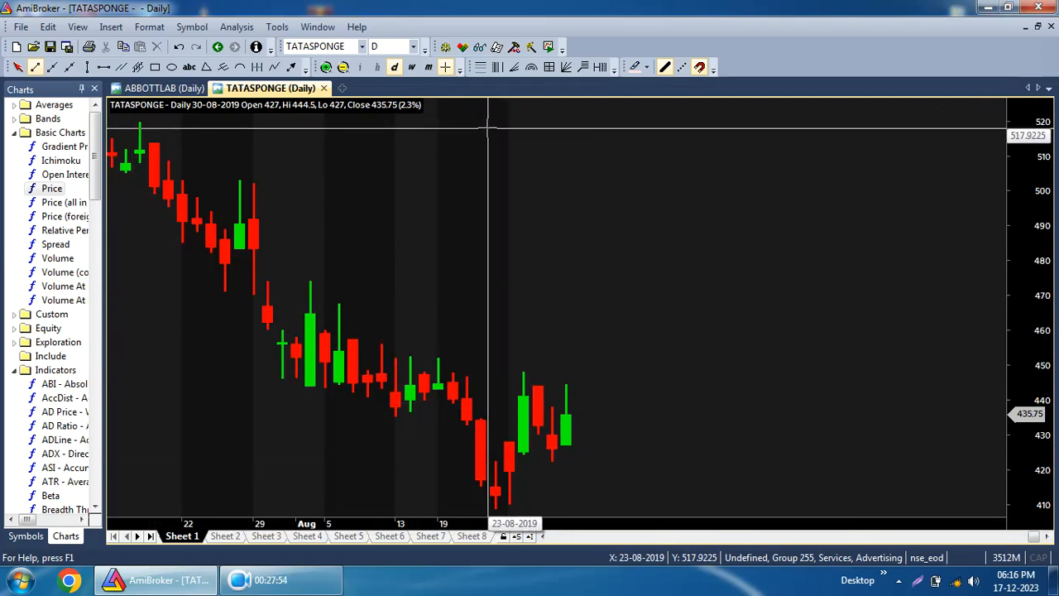
Switch to the symbol list and open the TATAINVEST chart.
mouse_move(487, 128)
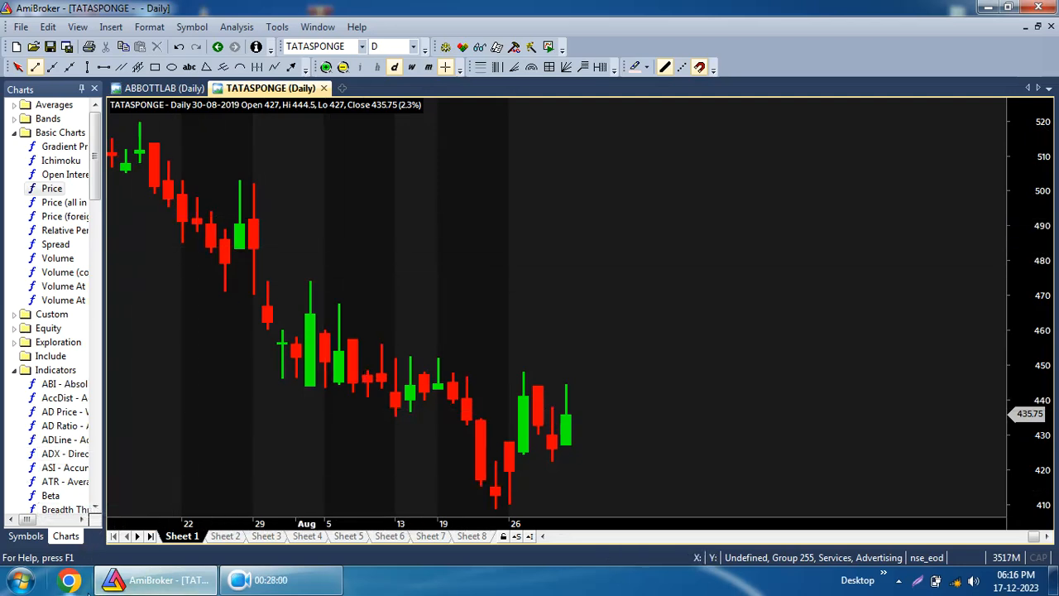
click(15, 536)
click(36, 416)
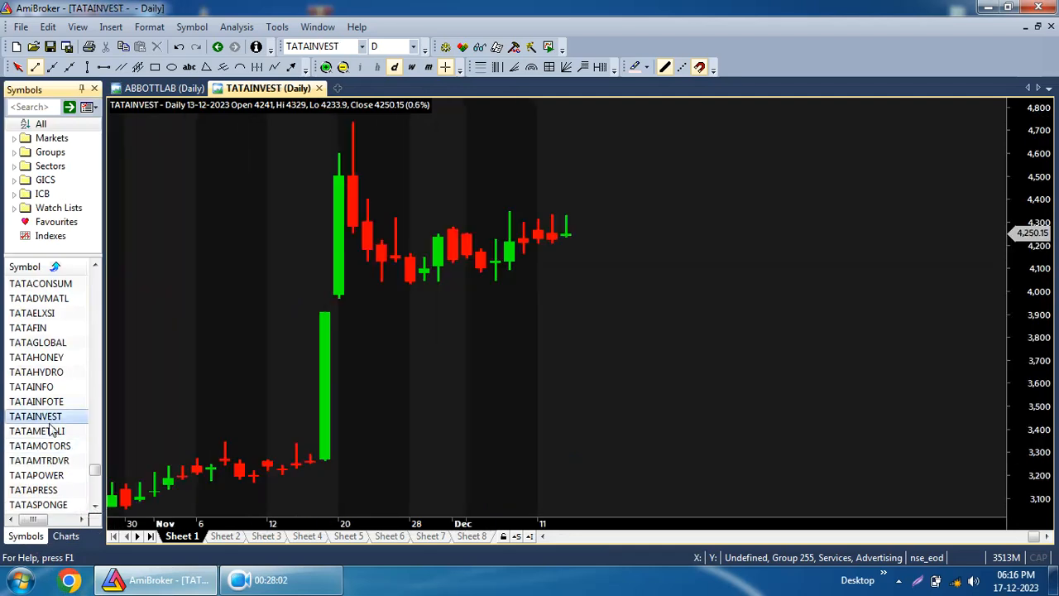
Open a new Analysis window.
click(343, 89)
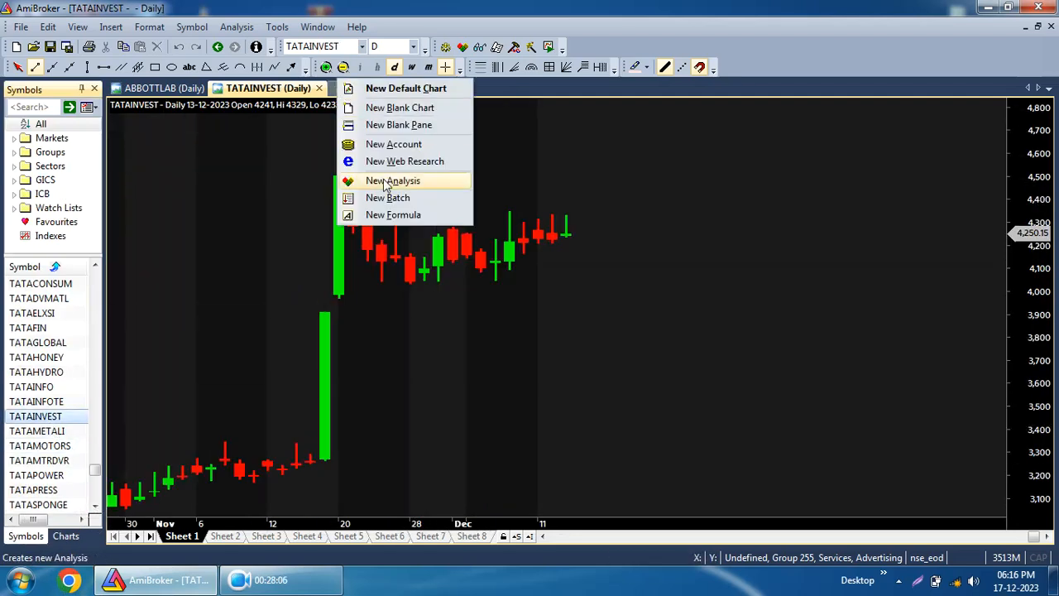
click(76, 27)
mouse_move(58, 25)
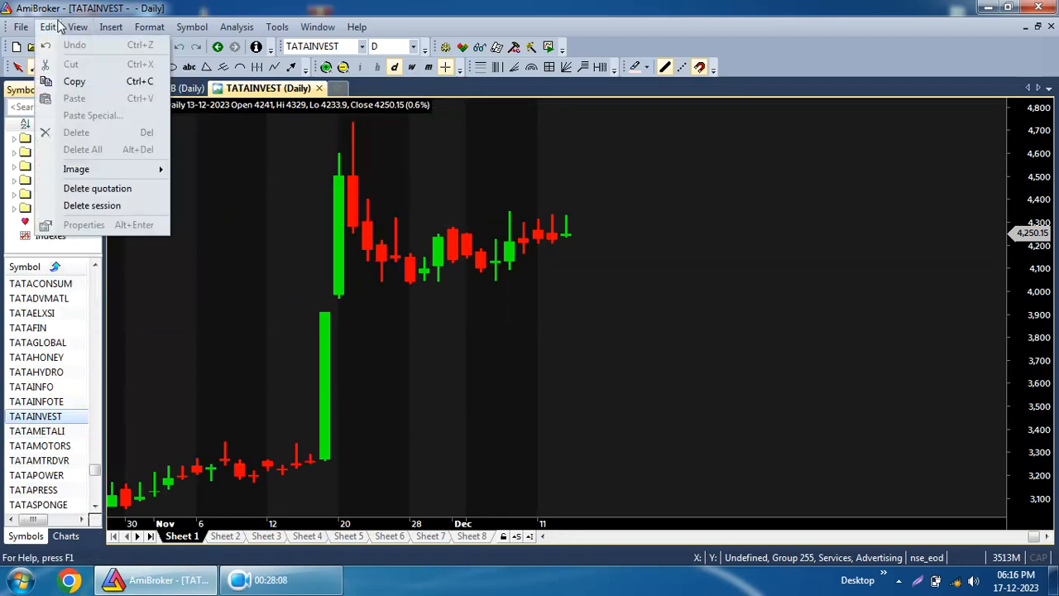
mouse_move(97, 26)
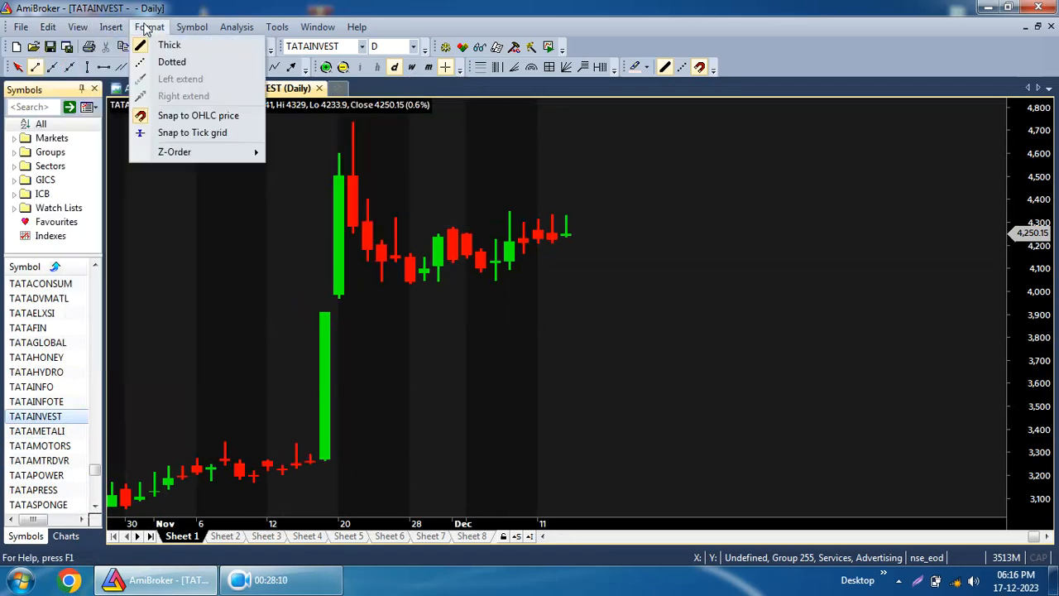
mouse_move(205, 30)
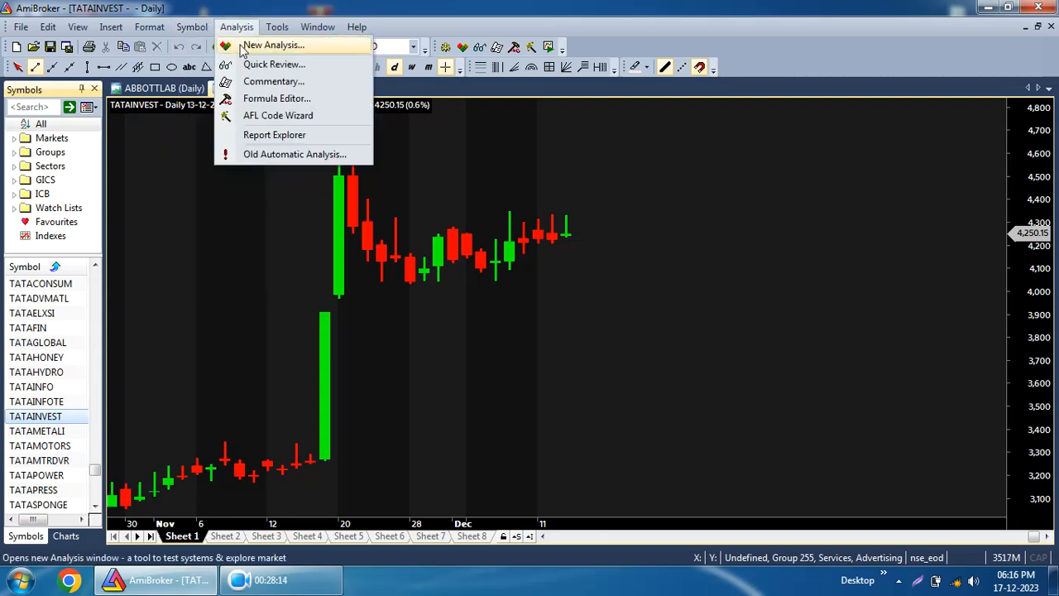
click(248, 46)
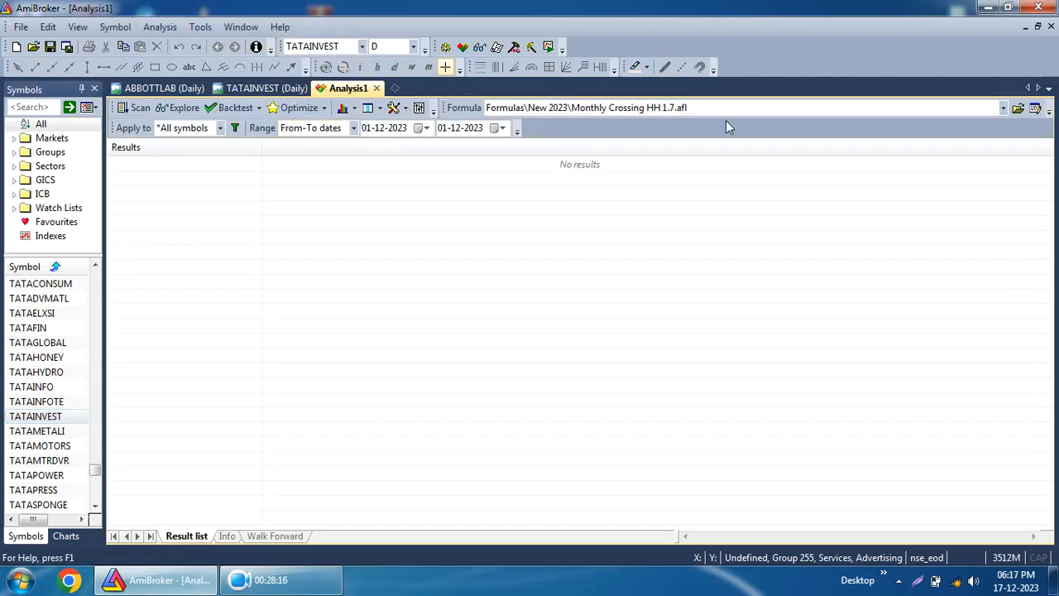
Load the Monthly Crossing HH 1.5.2.afl formula into the analysis.
click(1018, 110)
click(509, 226)
double_click(510, 232)
Set the analysis date range from 01-12-2023 to 04-12-2023.
click(425, 127)
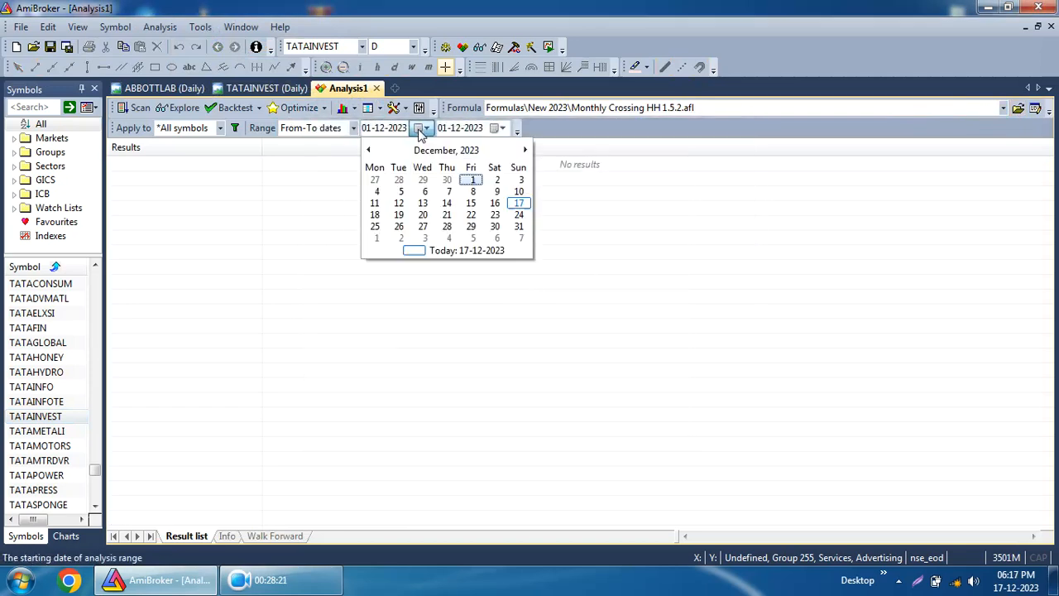
click(469, 181)
click(497, 129)
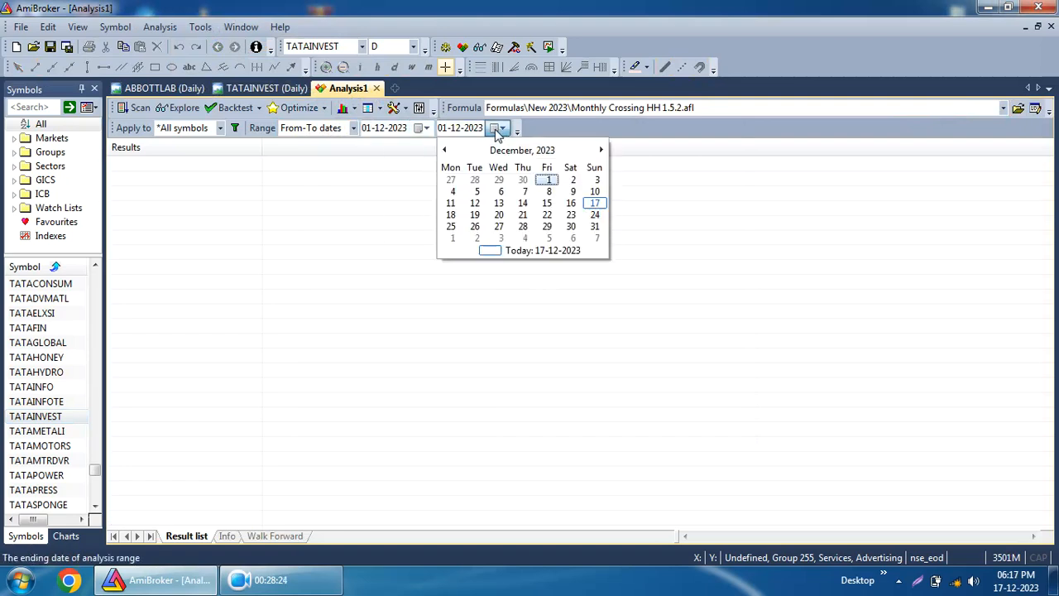
click(573, 203)
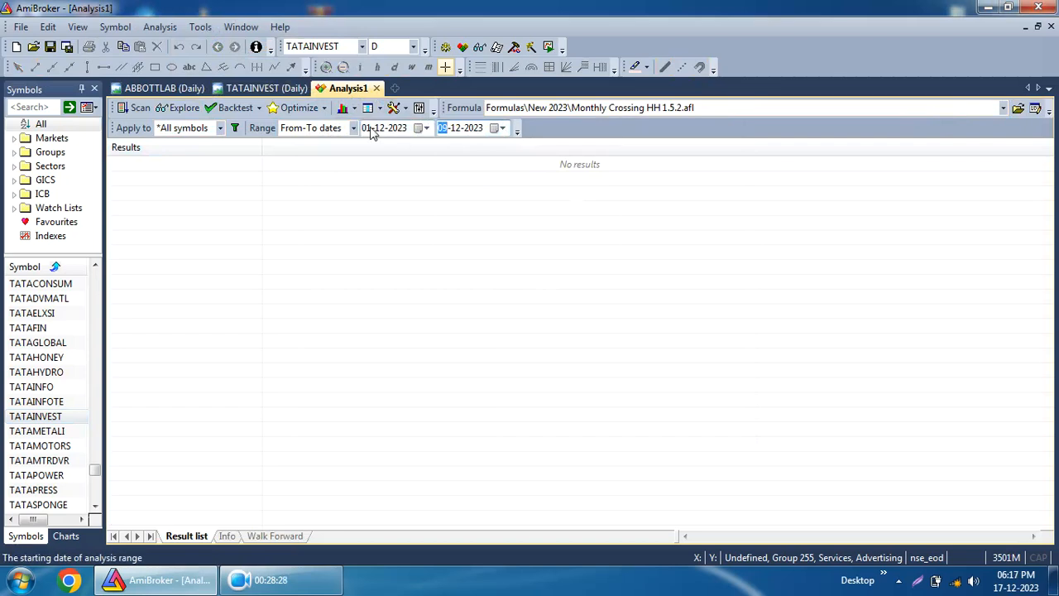
click(502, 129)
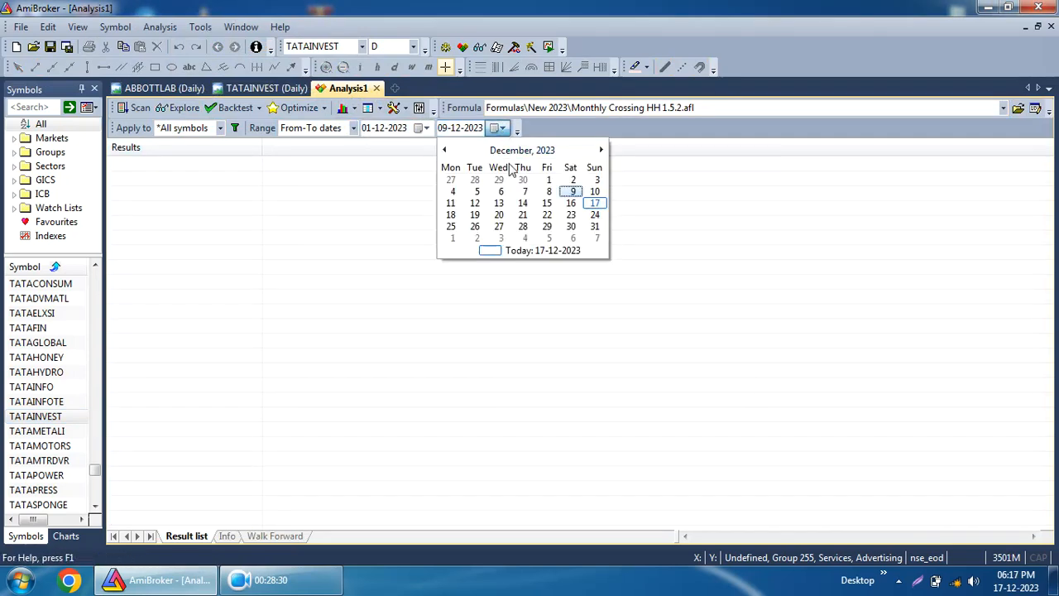
click(453, 192)
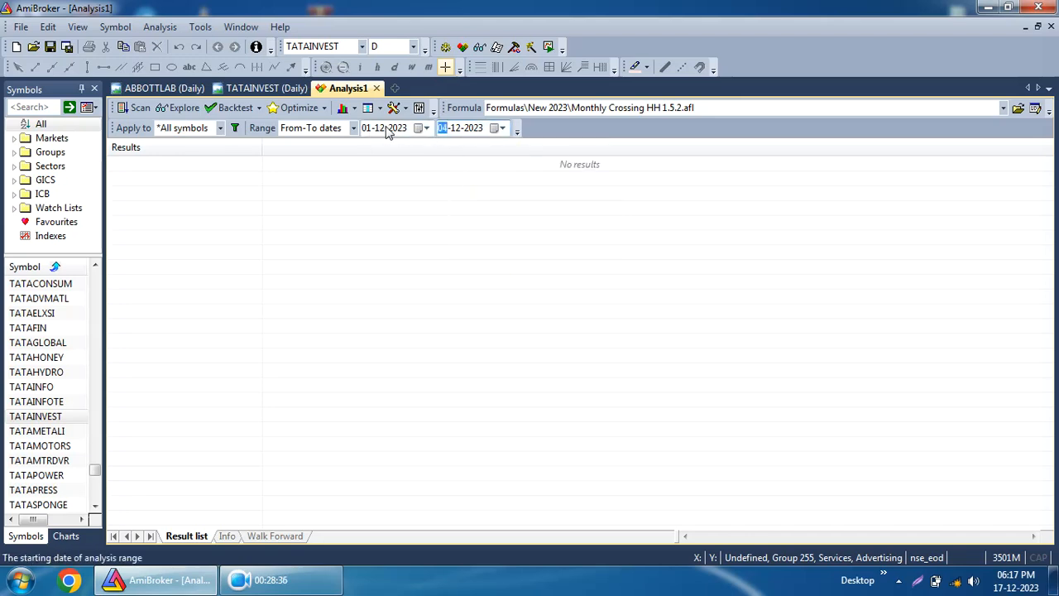
Run Explore over all symbols and select several result rows to inspect them.
click(163, 105)
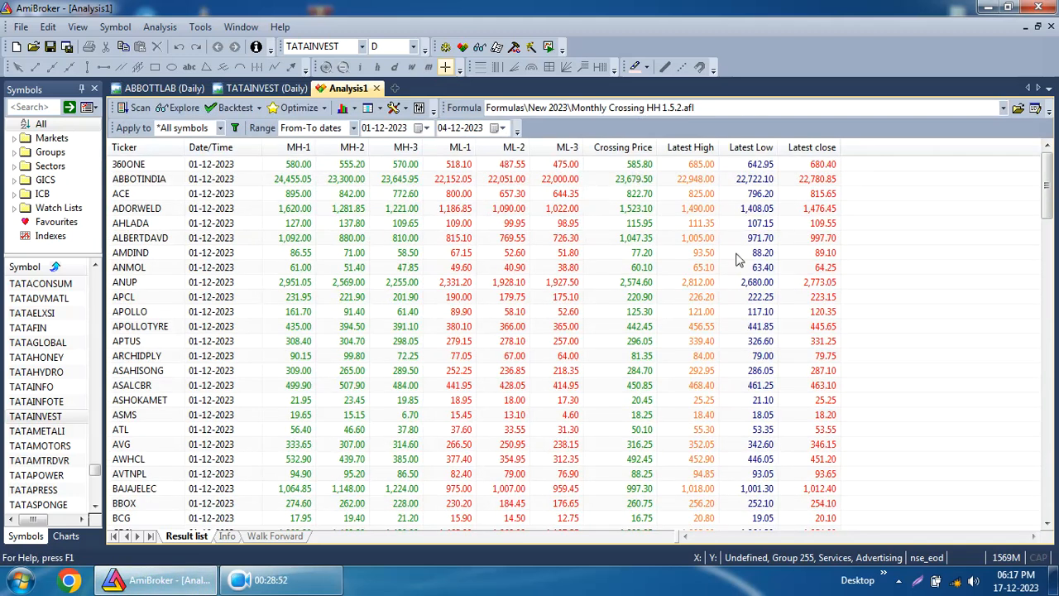
click(639, 270)
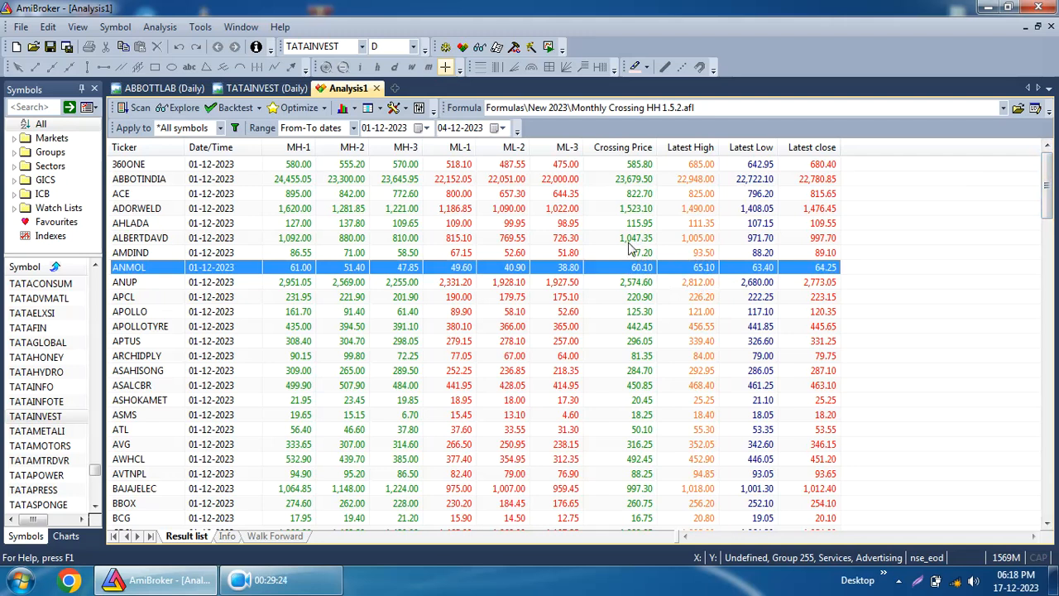
click(709, 241)
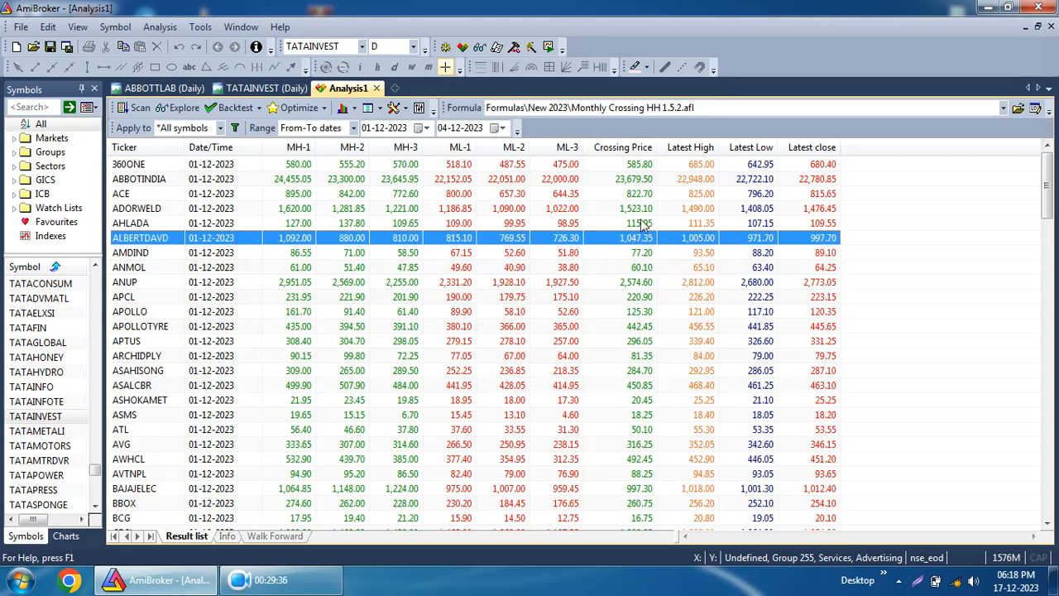
click(630, 225)
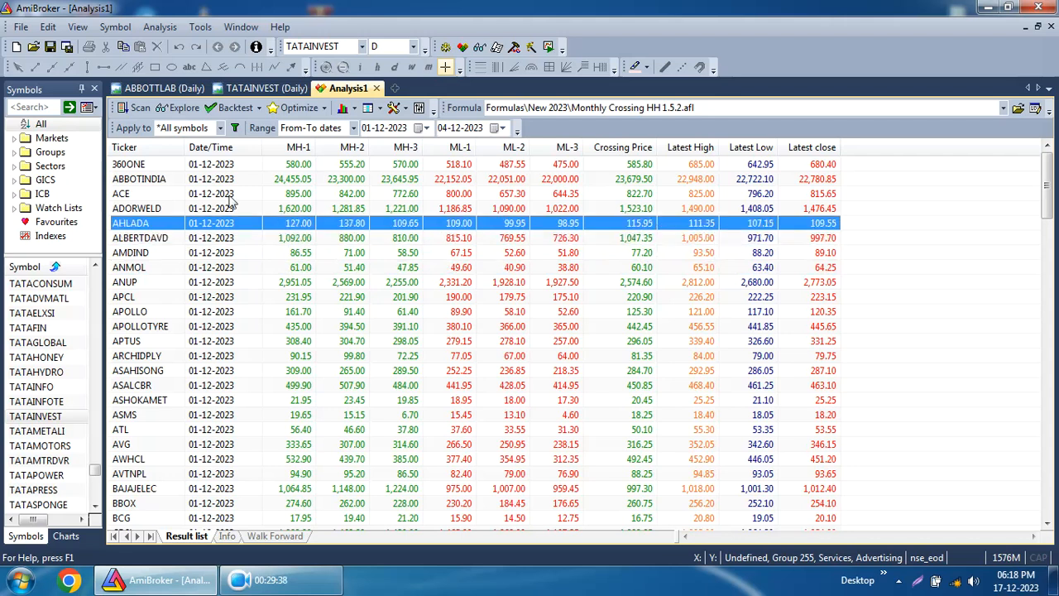
click(637, 212)
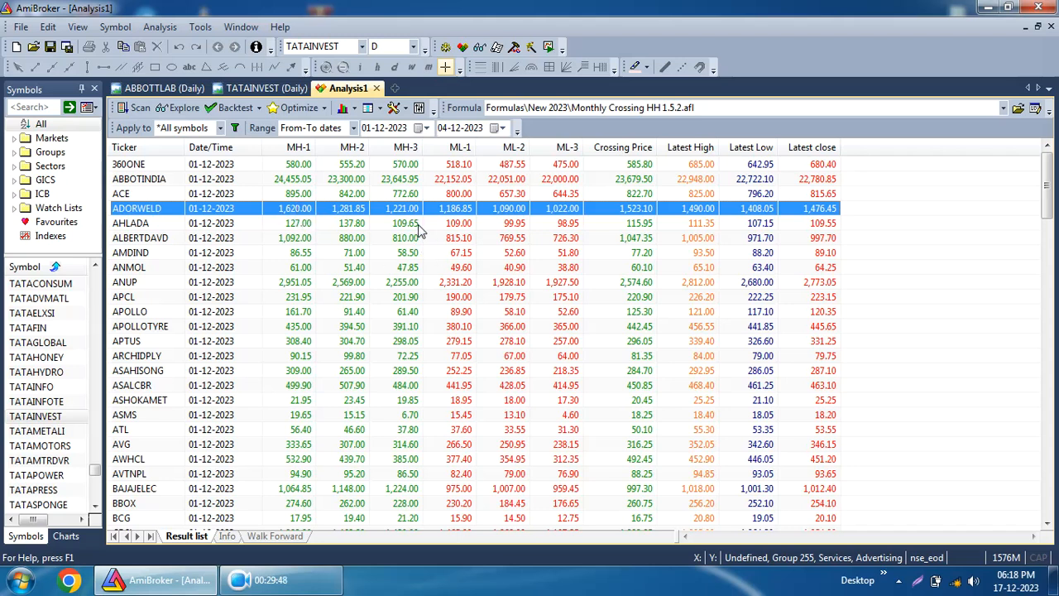
Select further exploration result rows to inspect them.
click(639, 195)
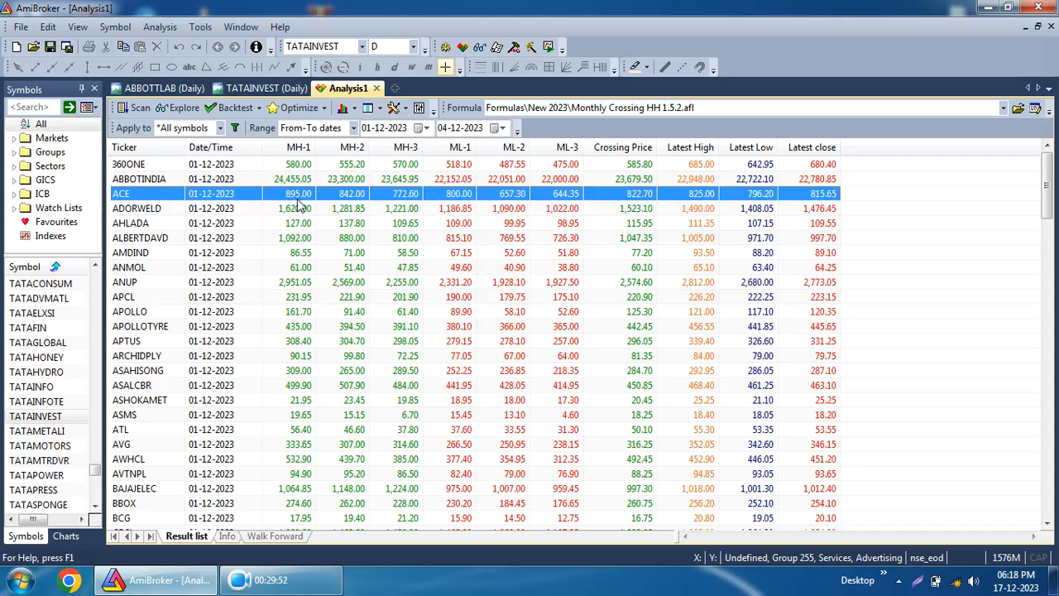
click(637, 182)
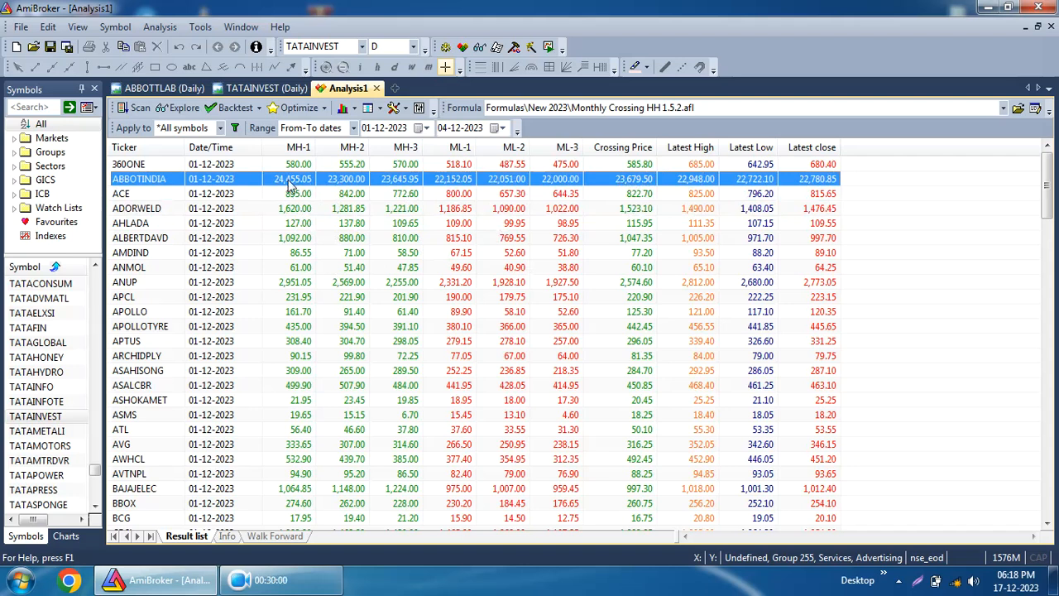
click(639, 166)
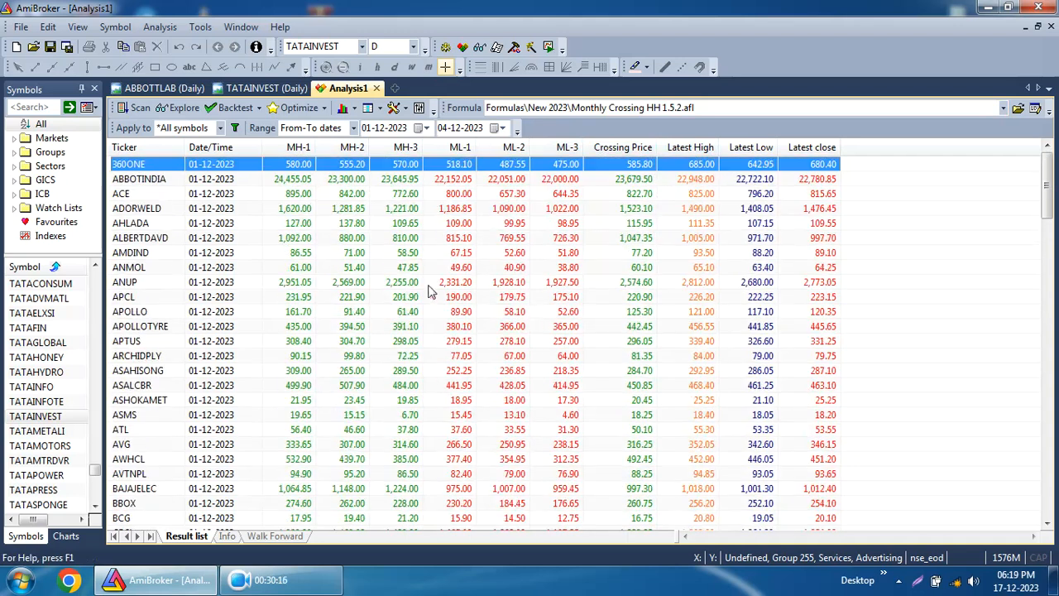
Open the TATAINVEST chart and switch its interval to weekly, then back to daily.
click(252, 88)
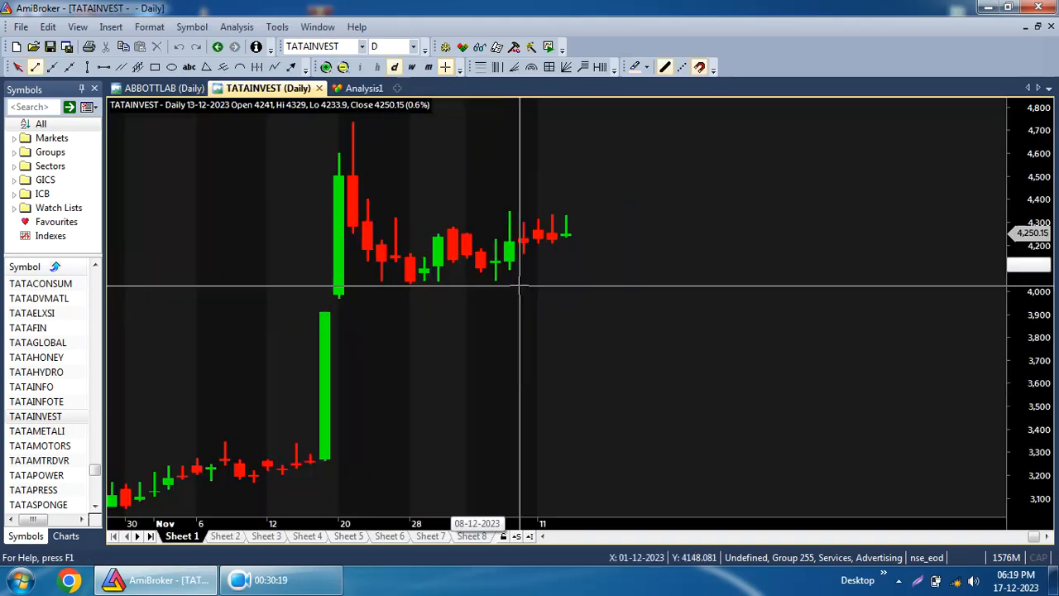
click(411, 67)
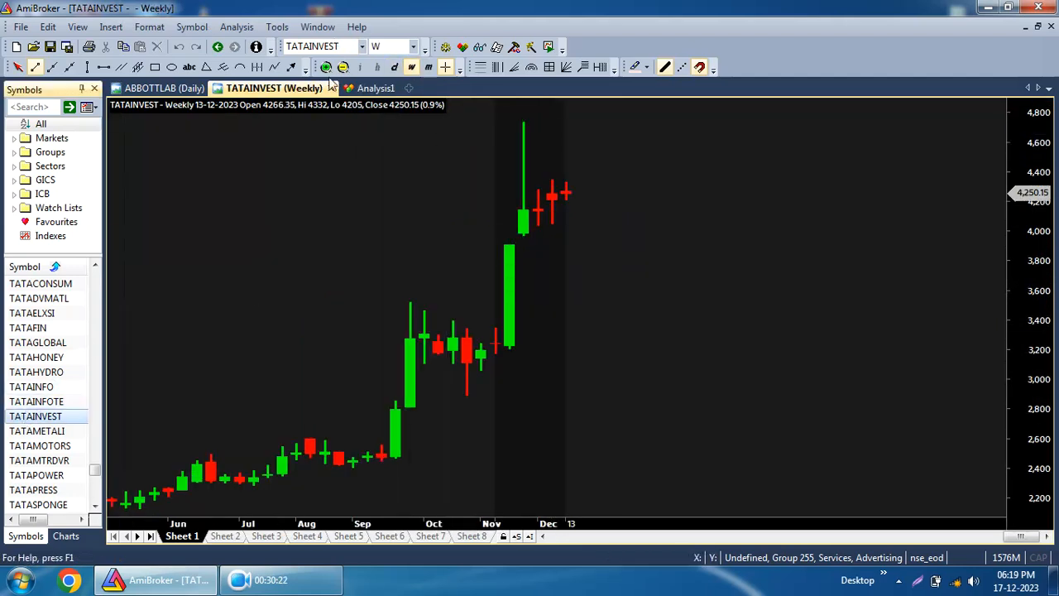
click(393, 67)
Zoom out the TATAINVEST daily chart to examine its longer price history.
click(344, 68)
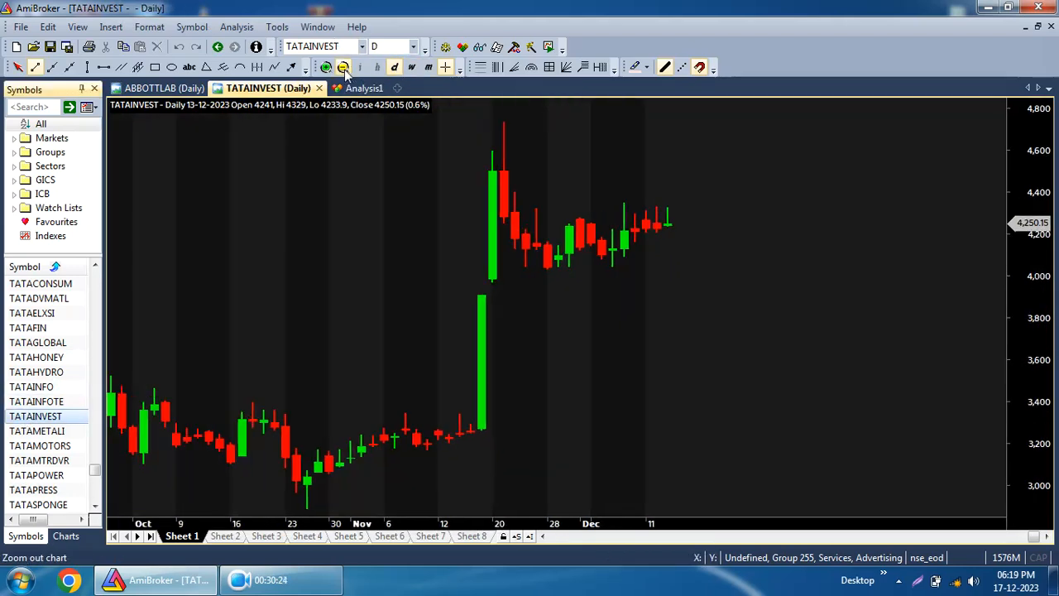
click(343, 68)
click(343, 68)
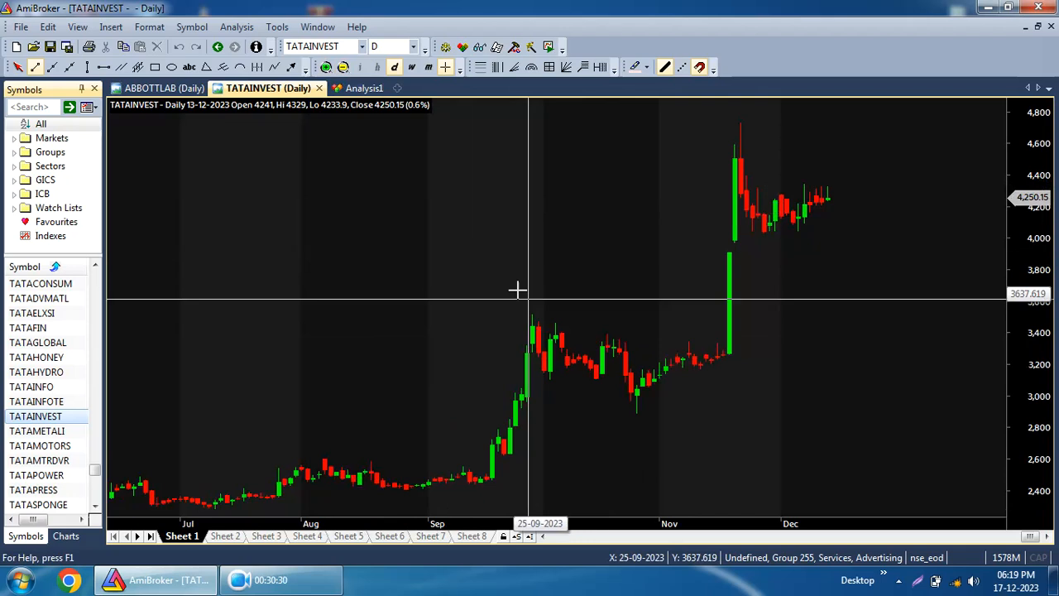
mouse_move(666, 266)
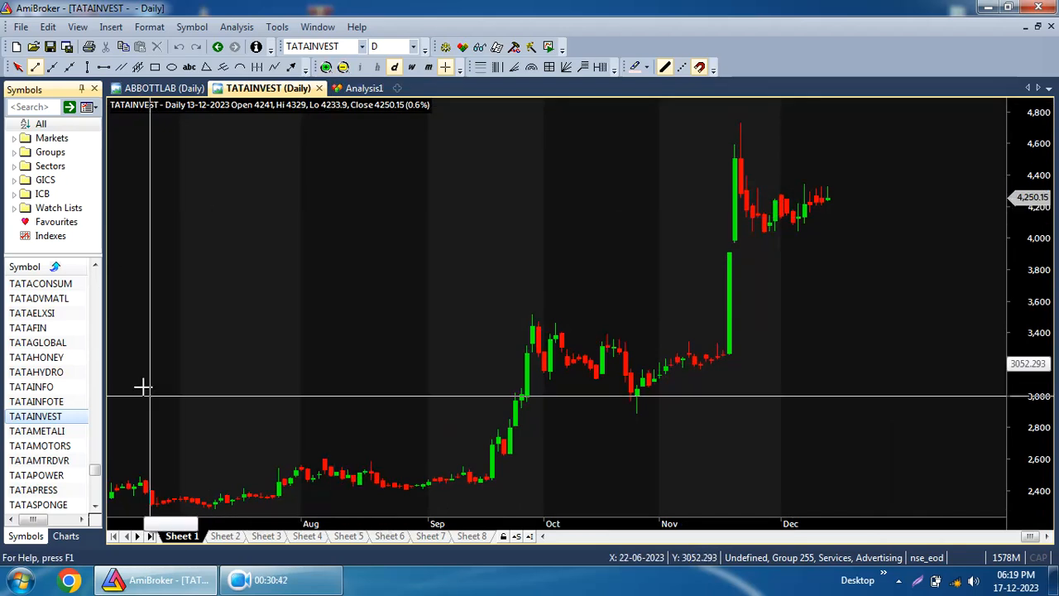
mouse_move(817, 341)
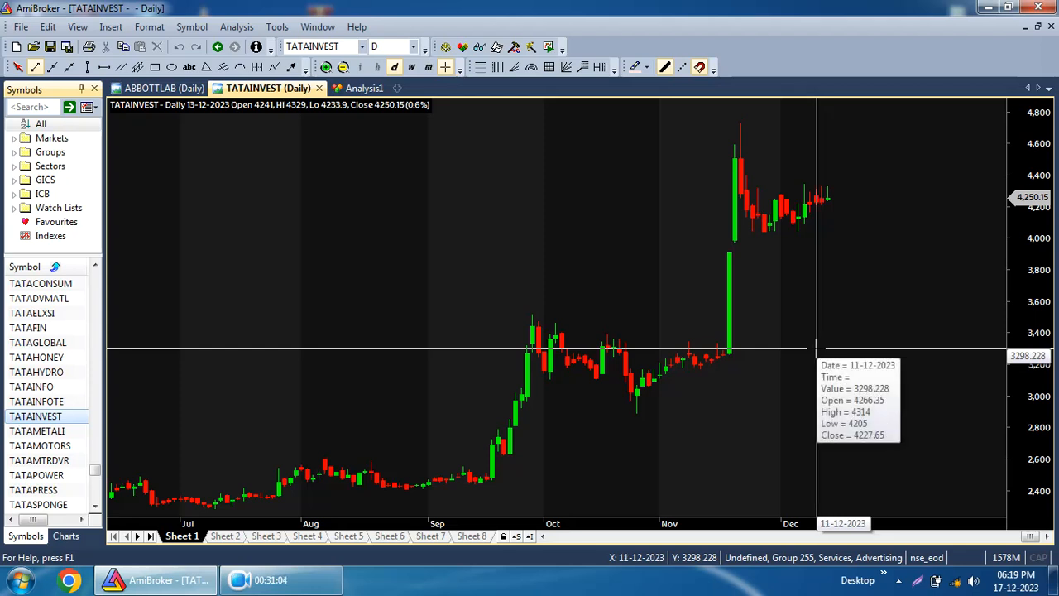
mouse_move(534, 365)
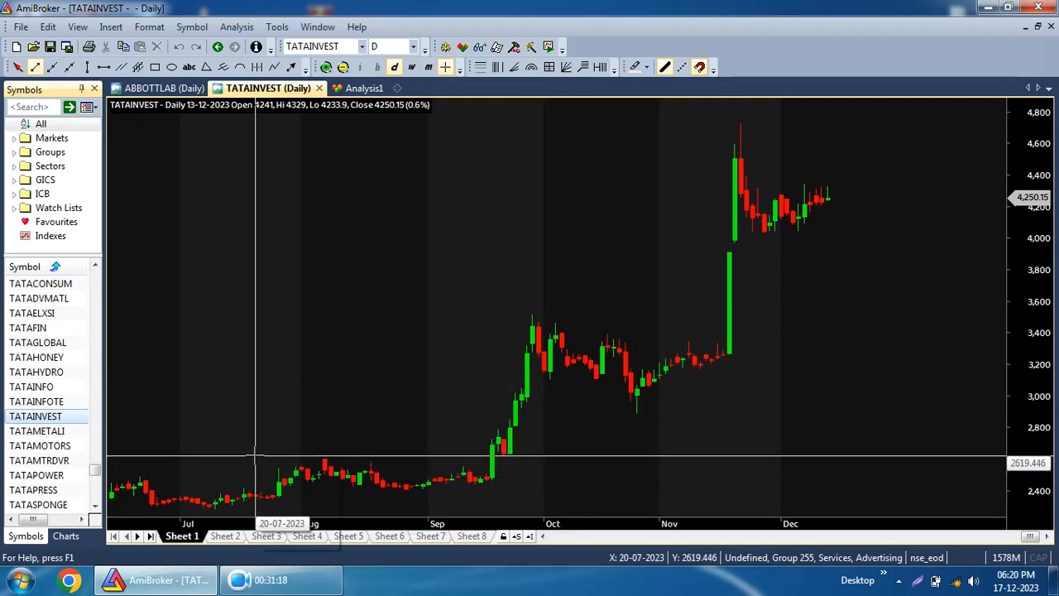
click(166, 581)
click(168, 589)
click(168, 589)
Browse the TATA symbols in the symbol list, viewing each chart and ending on TATAVASHIS.
click(29, 299)
click(23, 417)
scroll(25, 418, down, 5)
click(27, 387)
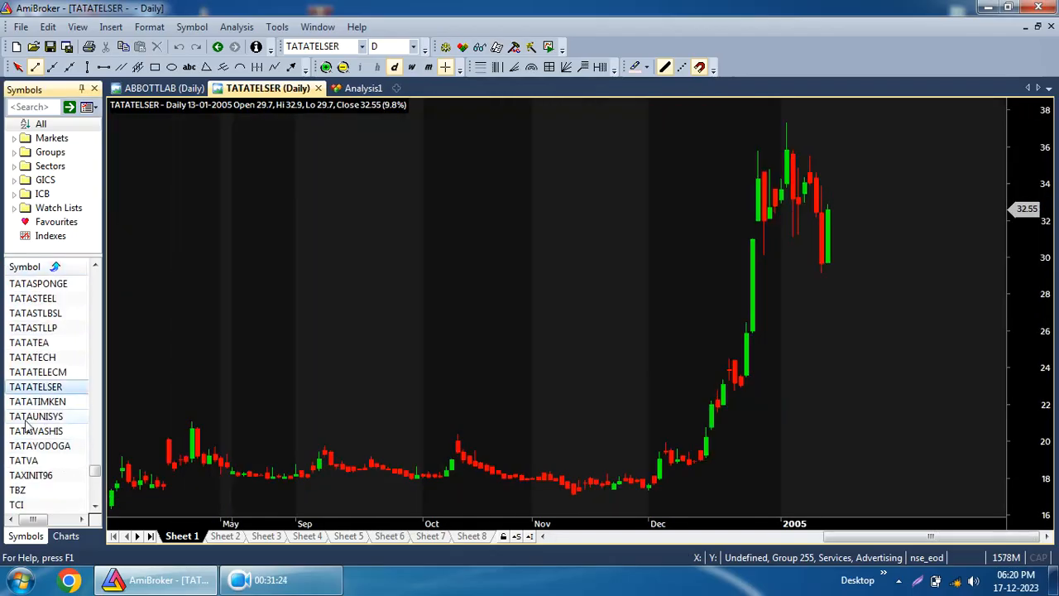
key(Down)
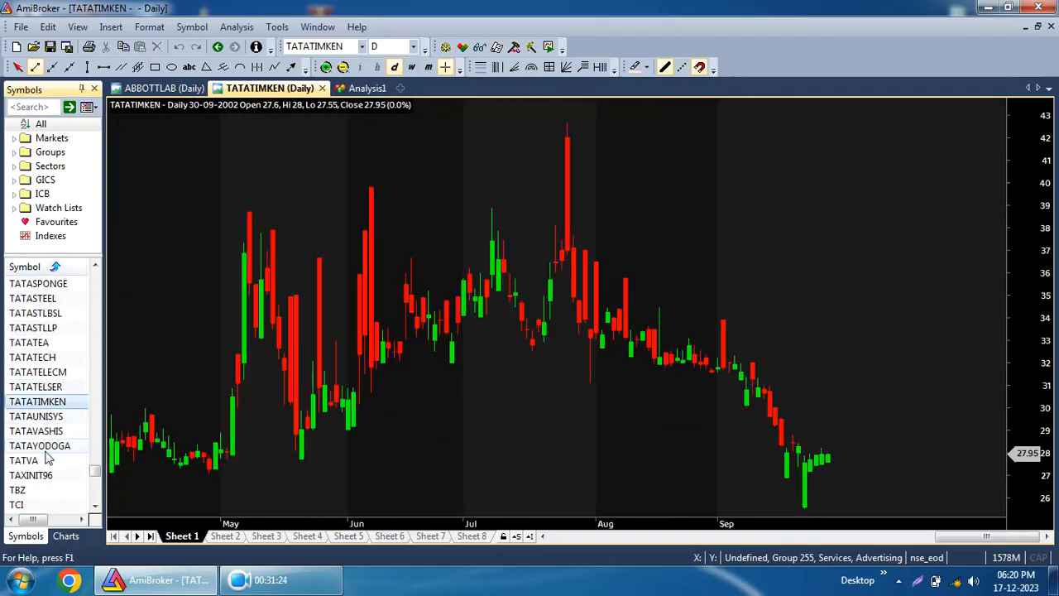
click(35, 313)
scroll(563, 367, down, 3)
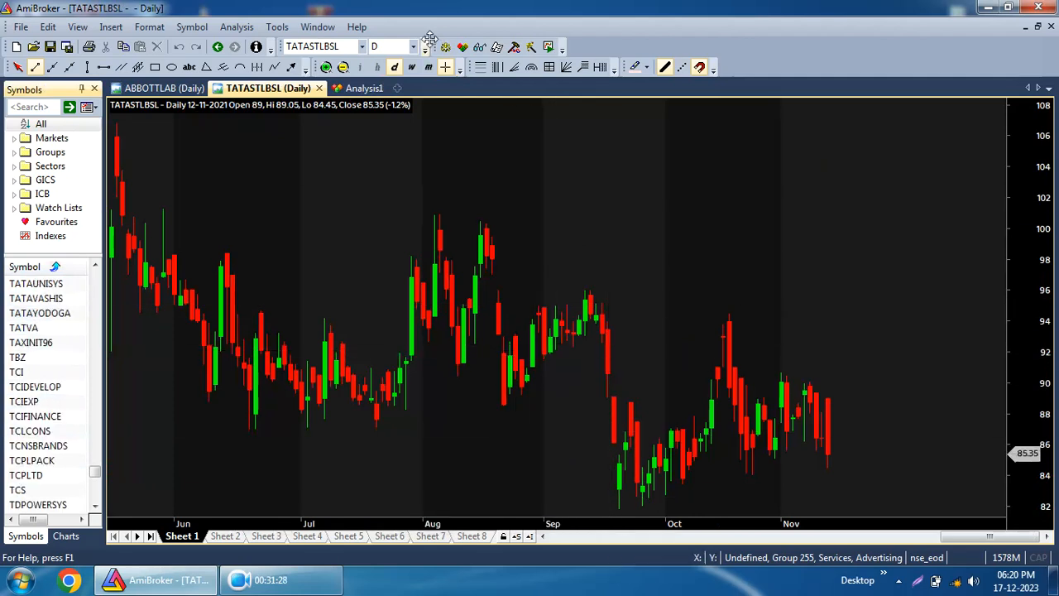
click(343, 67)
click(342, 67)
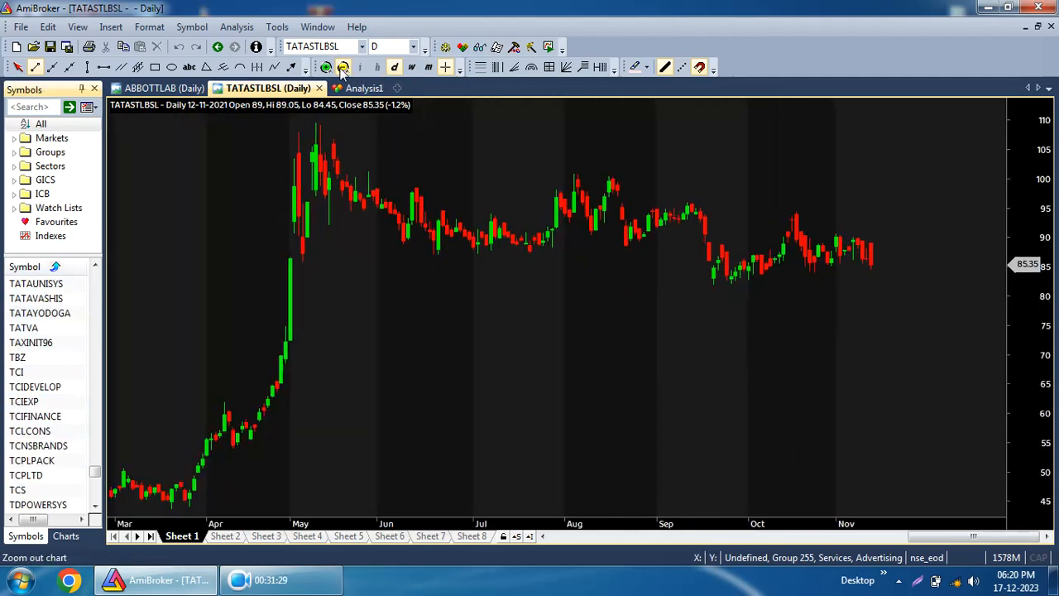
click(33, 342)
click(40, 313)
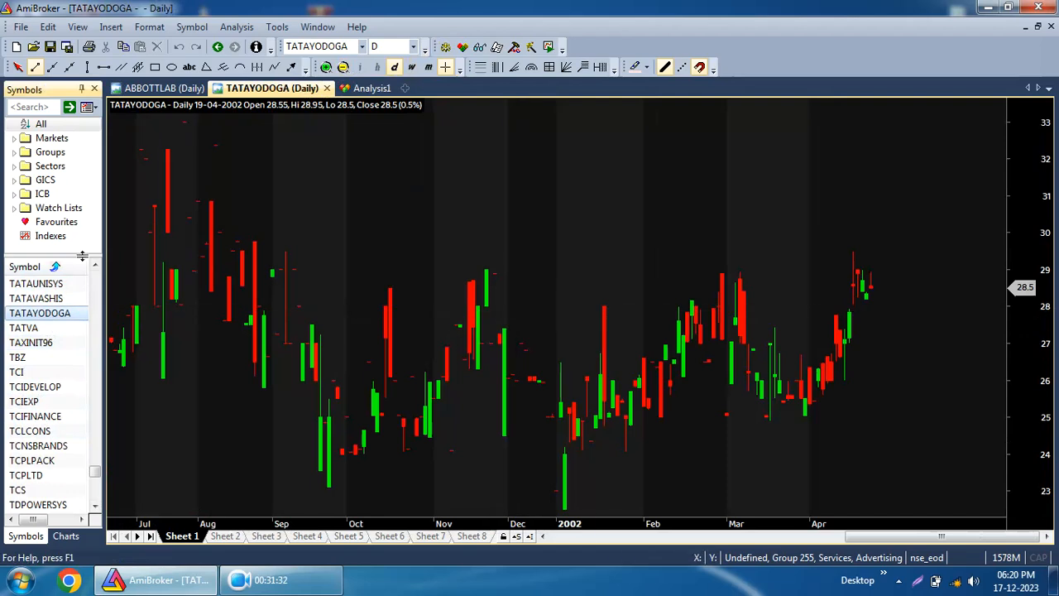
click(51, 297)
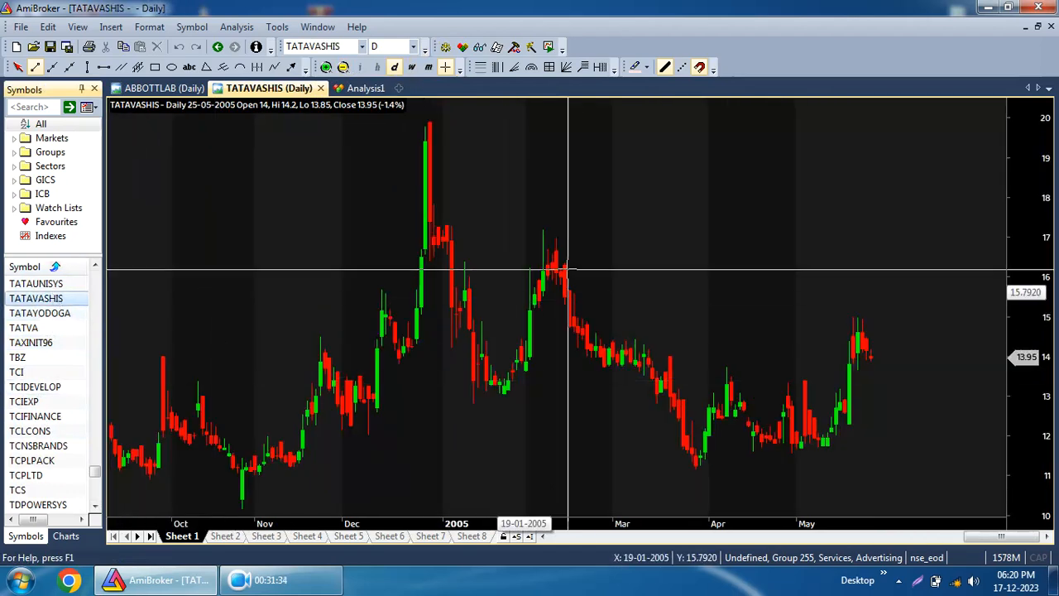
View the price chart's AFL formula in the formula editor, then close the editor.
right_click(726, 202)
click(749, 239)
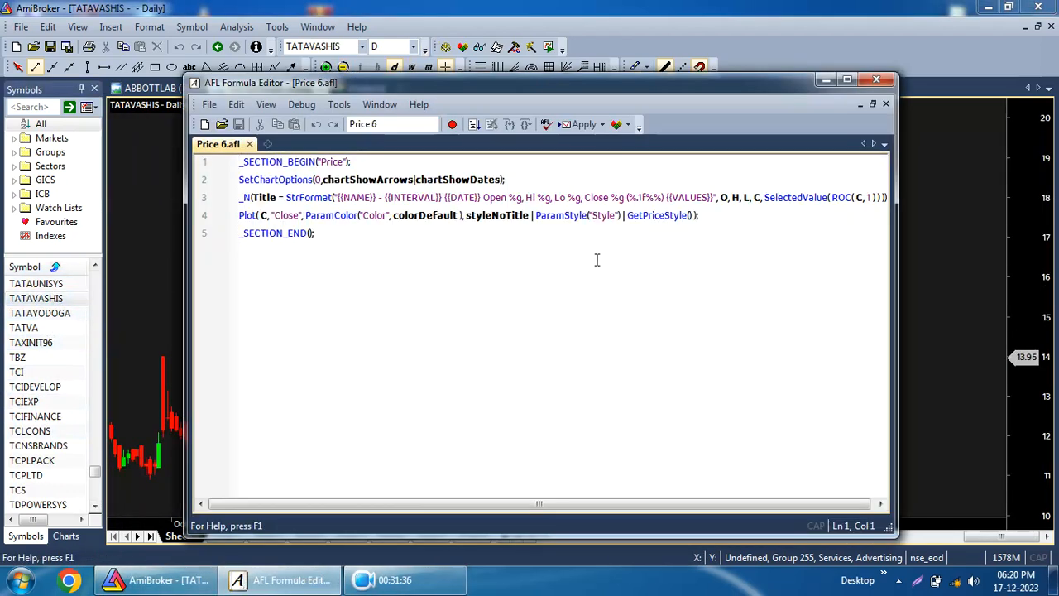
click(879, 80)
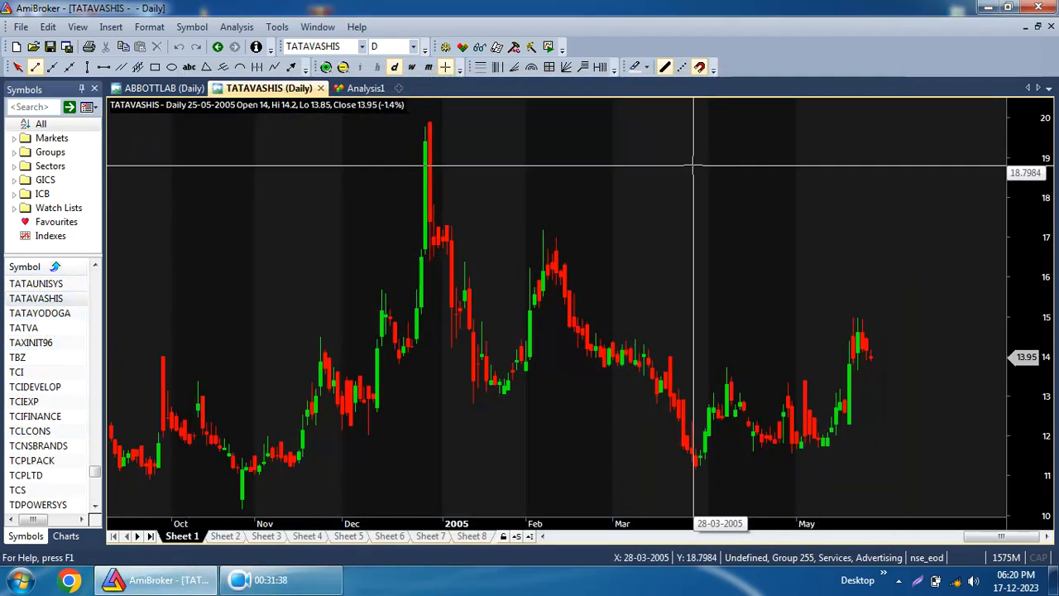
scroll(35, 354, up, 7)
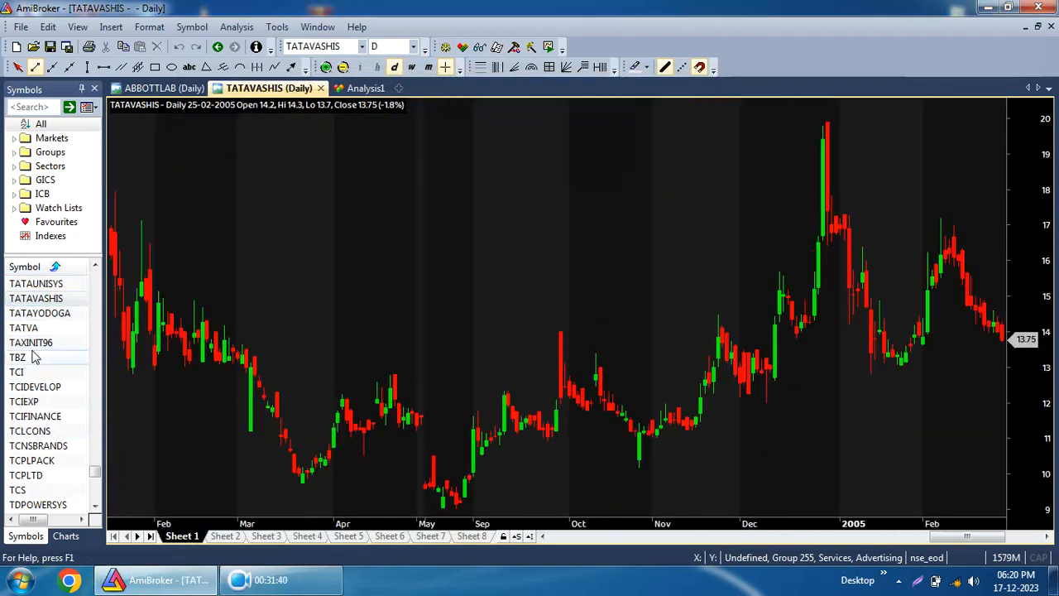
scroll(42, 333, down, 6)
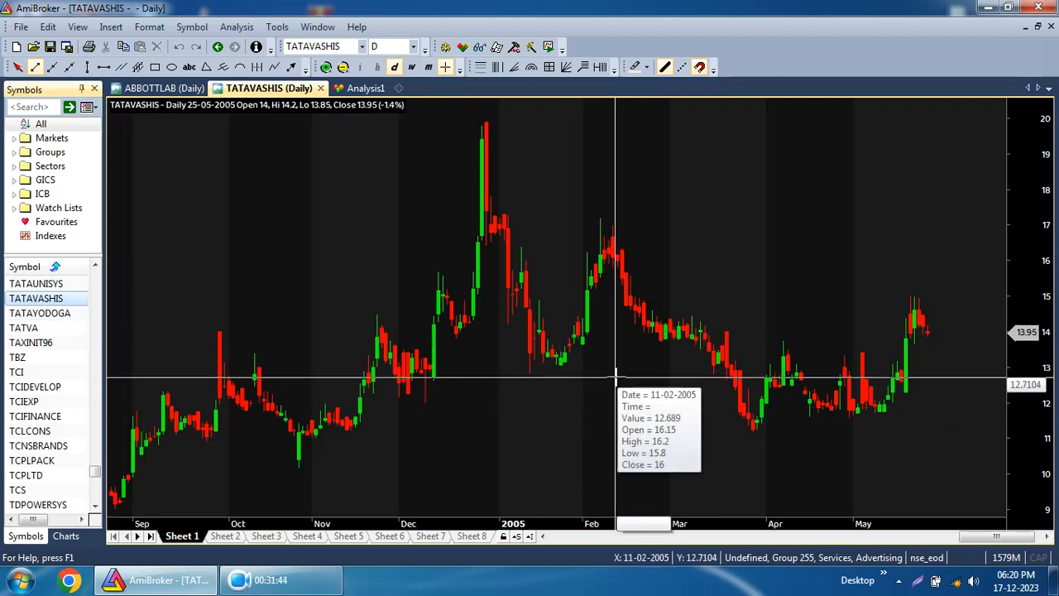
scroll(30, 364, up, 2)
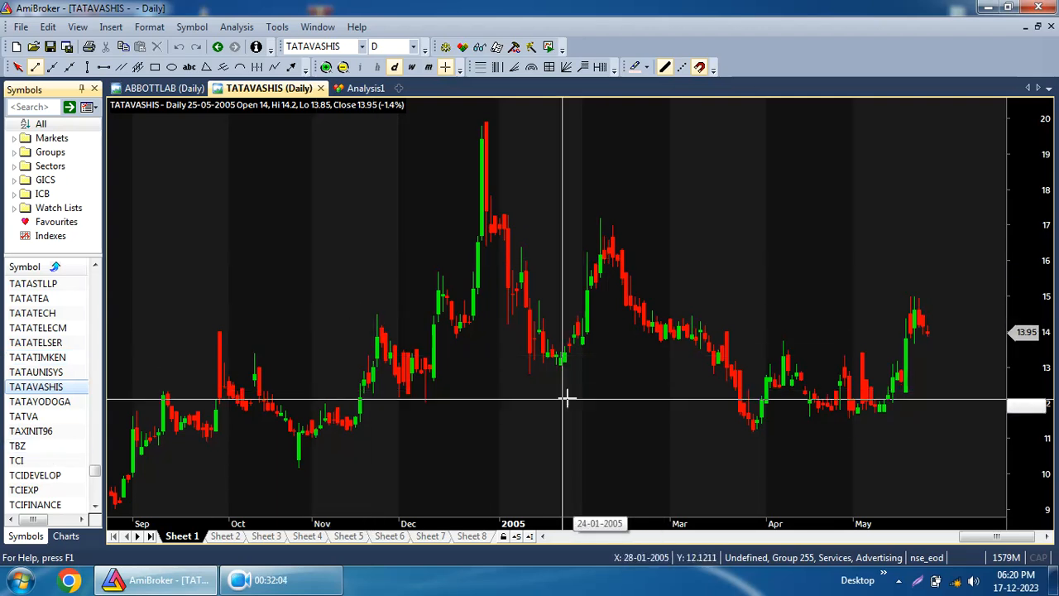
Add a DispMA indicator pane with Periods 34 from the Averages charts, then remove that pane.
click(66, 536)
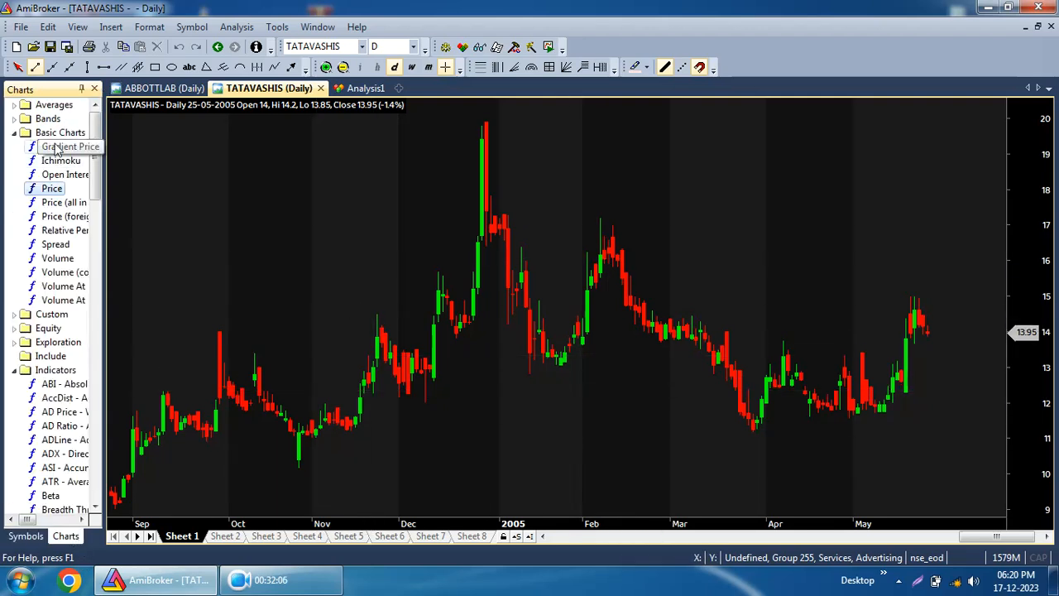
click(15, 106)
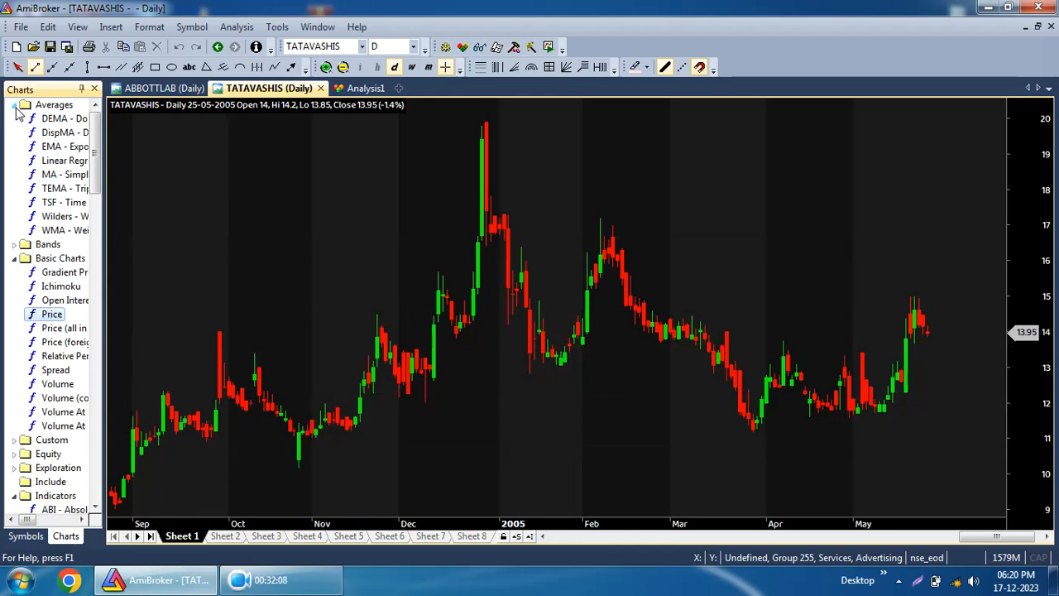
double_click(57, 133)
click(443, 204)
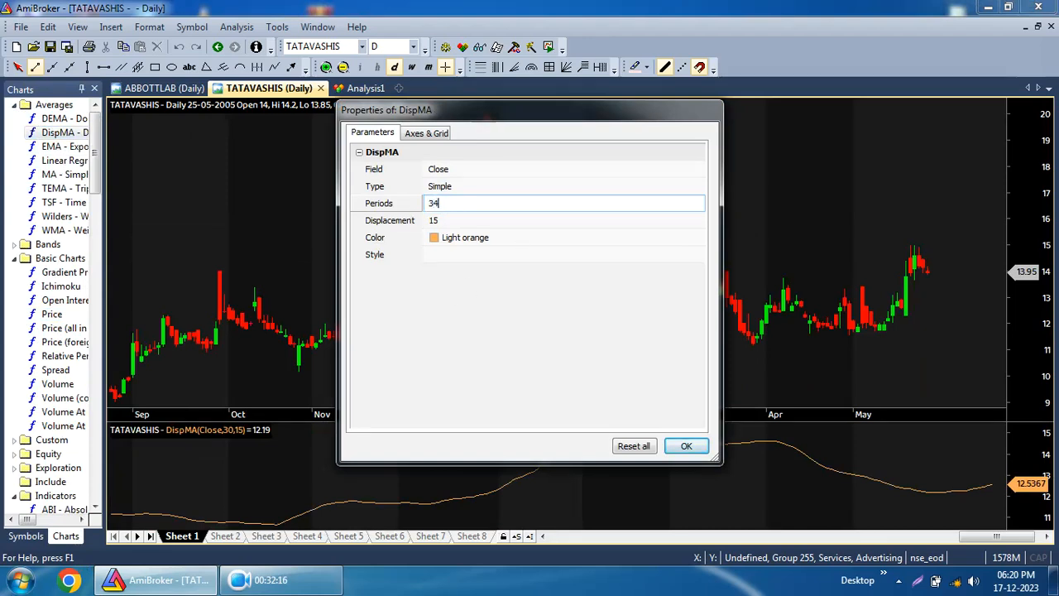
click(687, 446)
right_click(253, 455)
click(261, 449)
Add an EMA indicator pane with Periods set to 34.
double_click(59, 147)
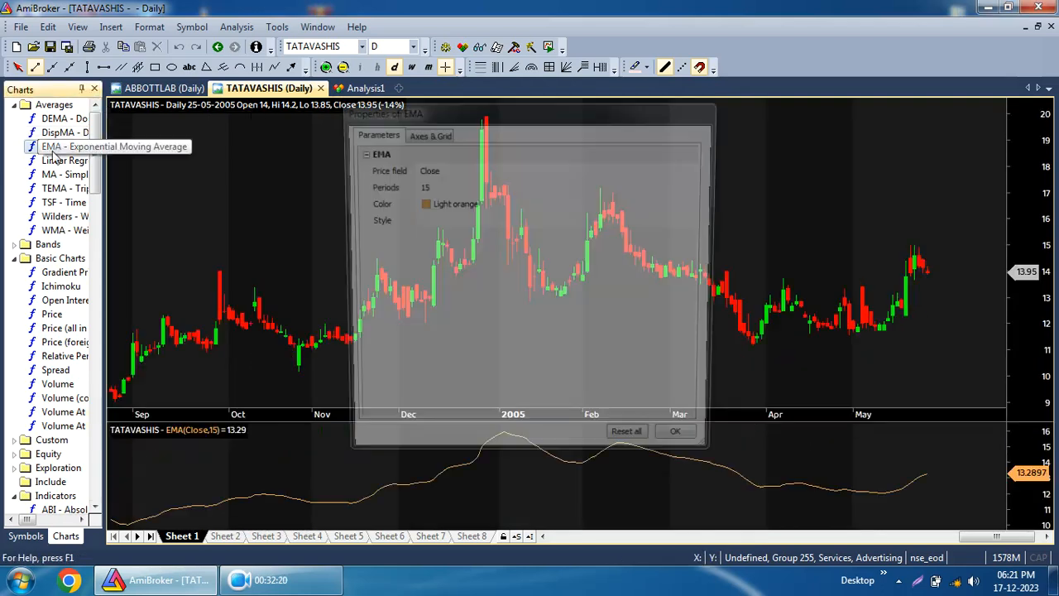
click(435, 187)
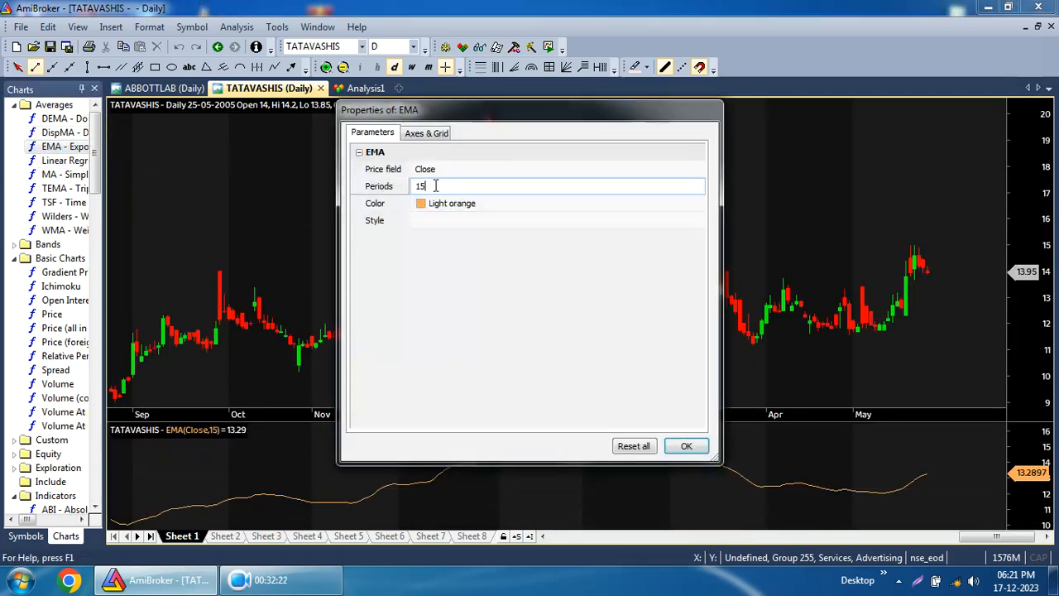
click(372, 189)
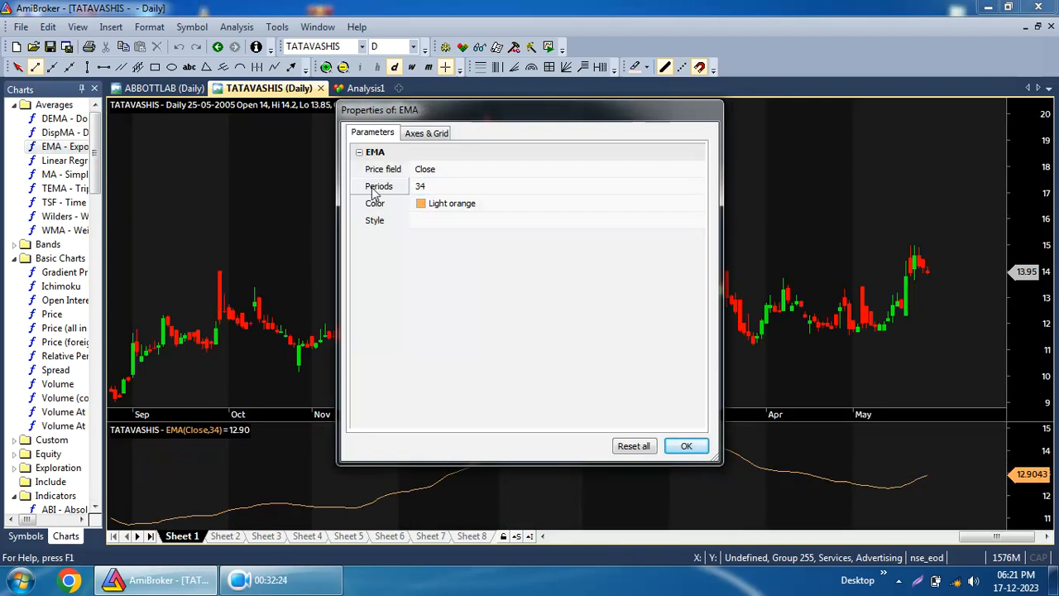
click(686, 446)
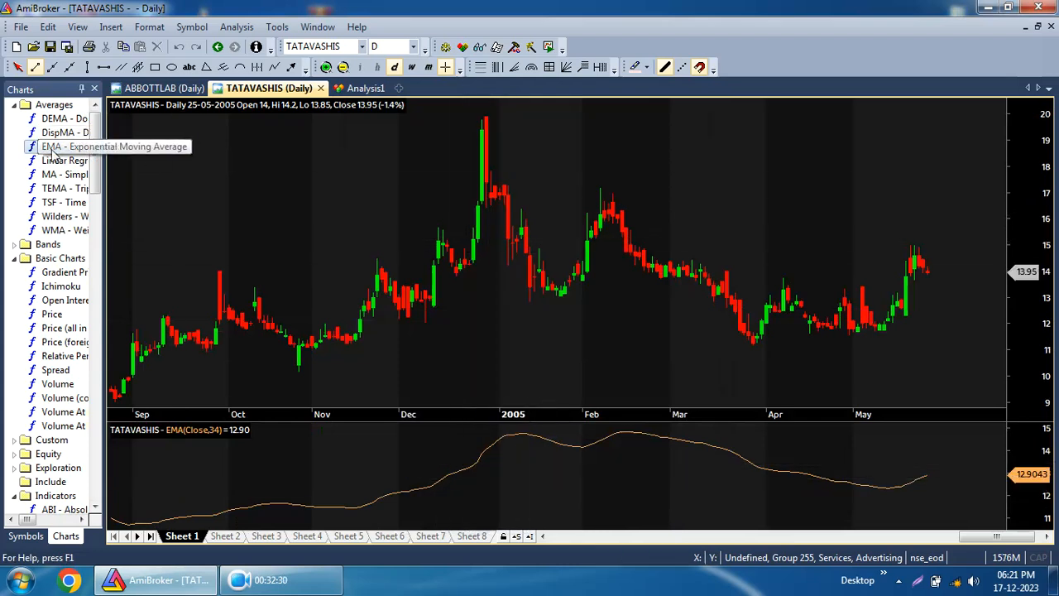
Overlay the EMA on the price chart and close the separate EMA pane.
drag(88, 156, 377, 230)
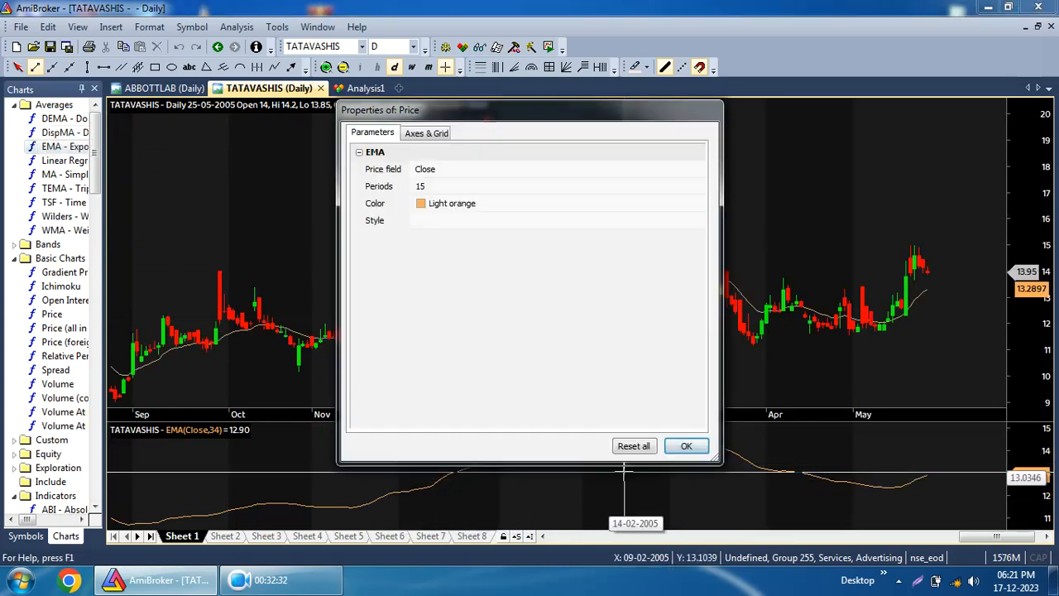
click(692, 450)
right_click(623, 495)
click(653, 482)
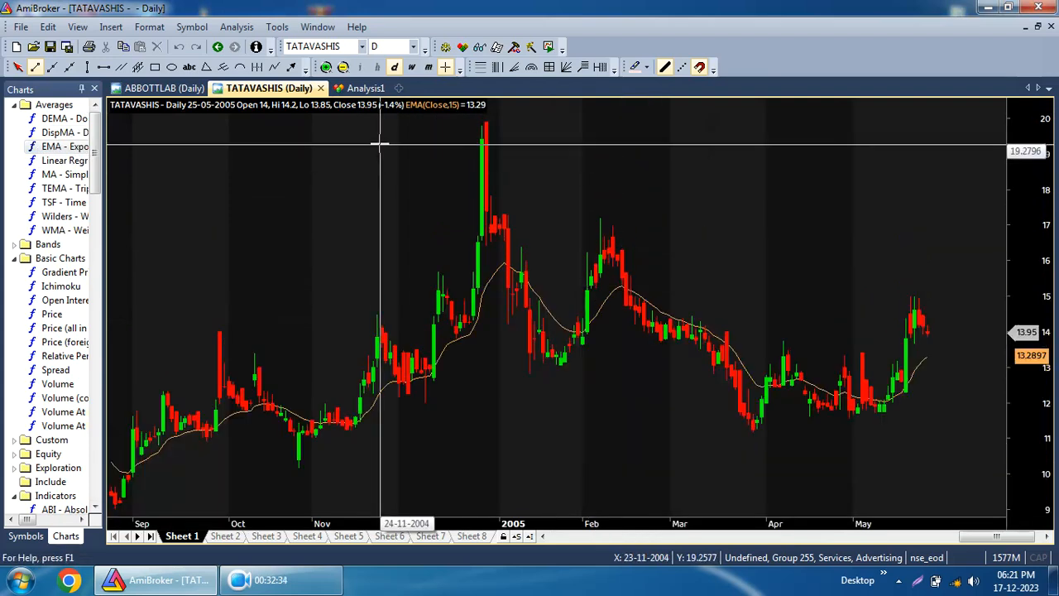
Set the overlaid EMA's Periods parameter to 34.
right_click(435, 181)
click(480, 192)
click(436, 240)
click(446, 239)
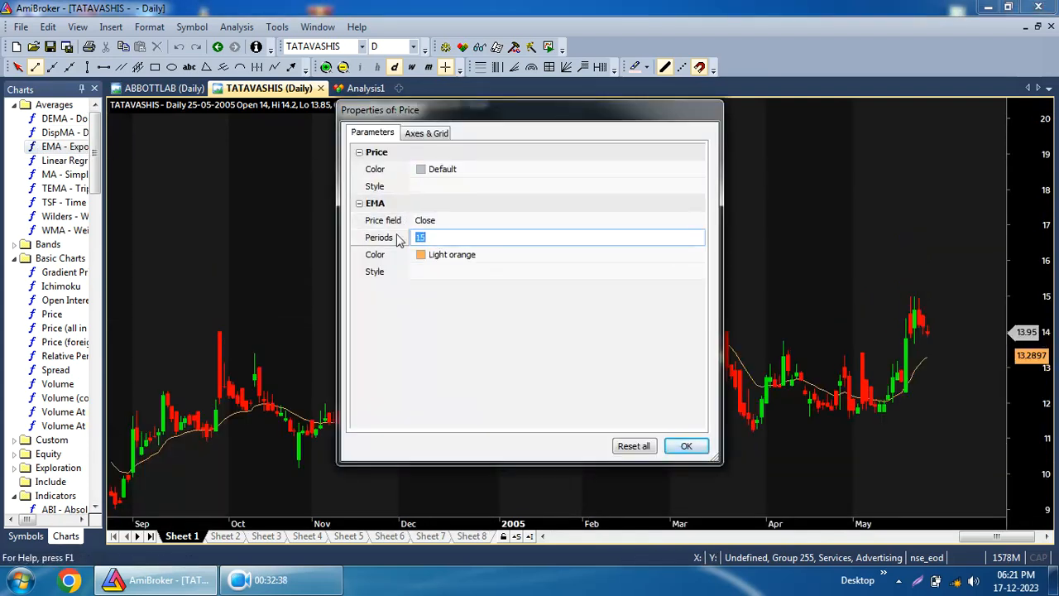
click(686, 446)
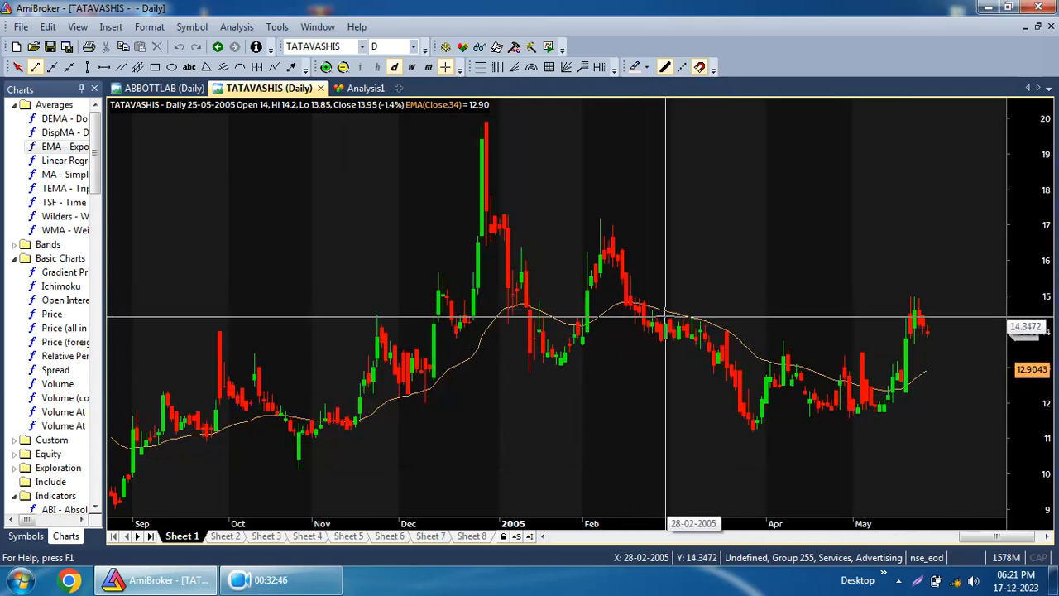
mouse_move(664, 318)
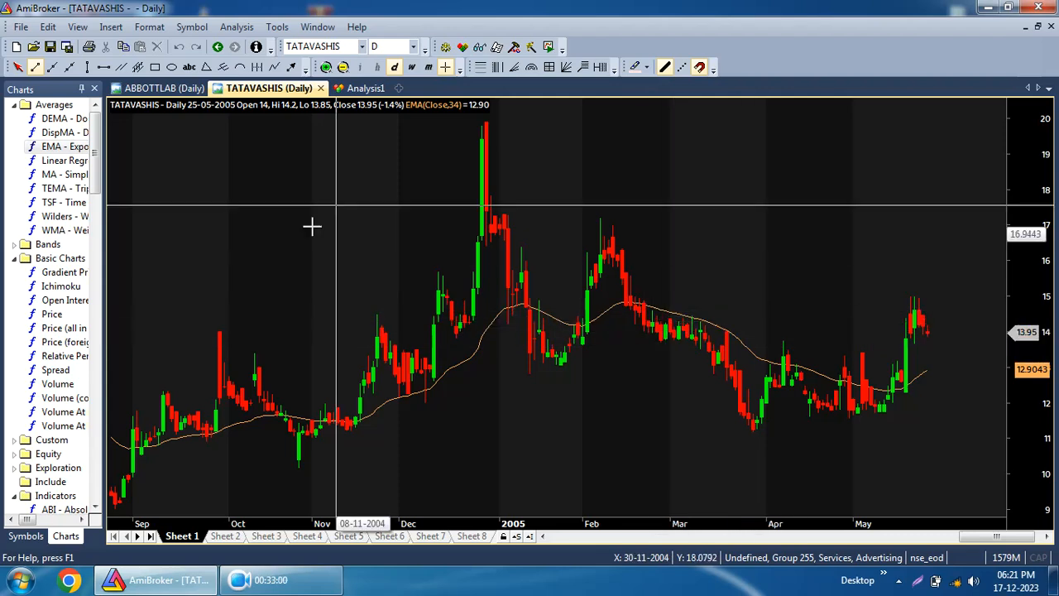
mouse_move(602, 309)
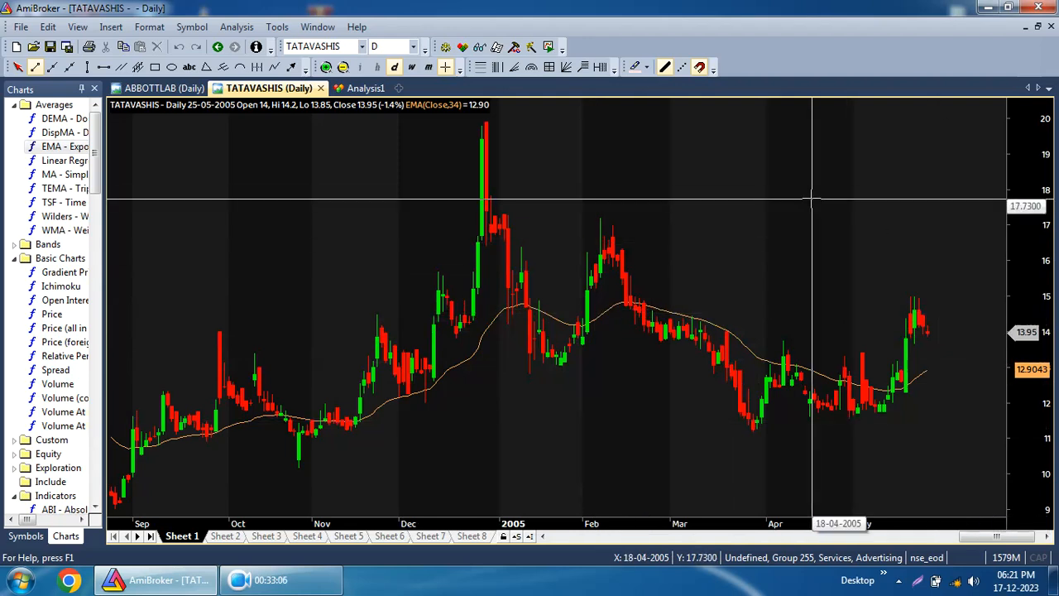
Tile the open windows vertically and close the Analysis1 window.
mouse_move(811, 199)
click(316, 27)
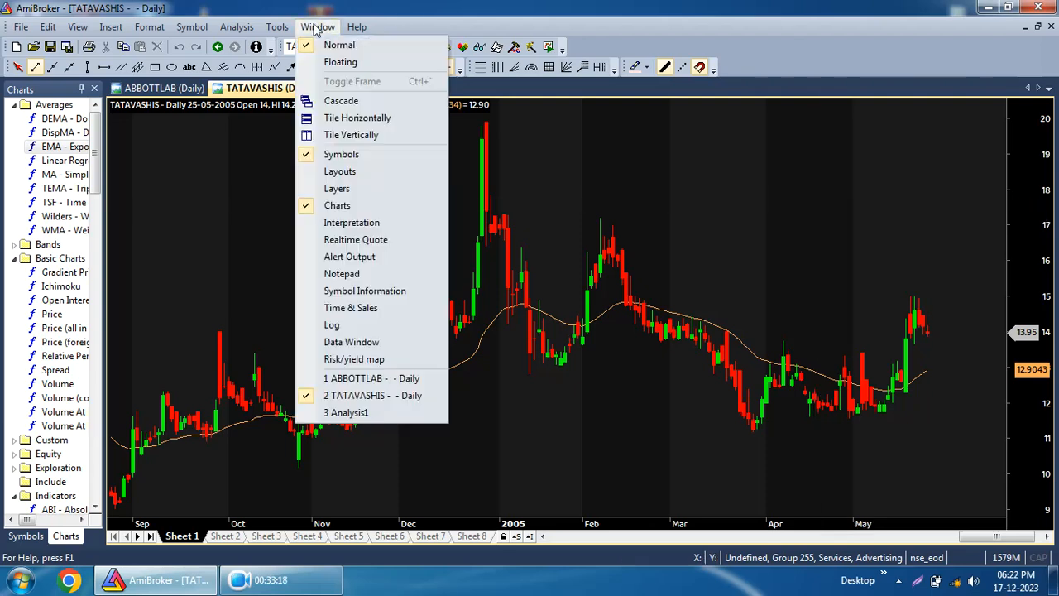
click(347, 135)
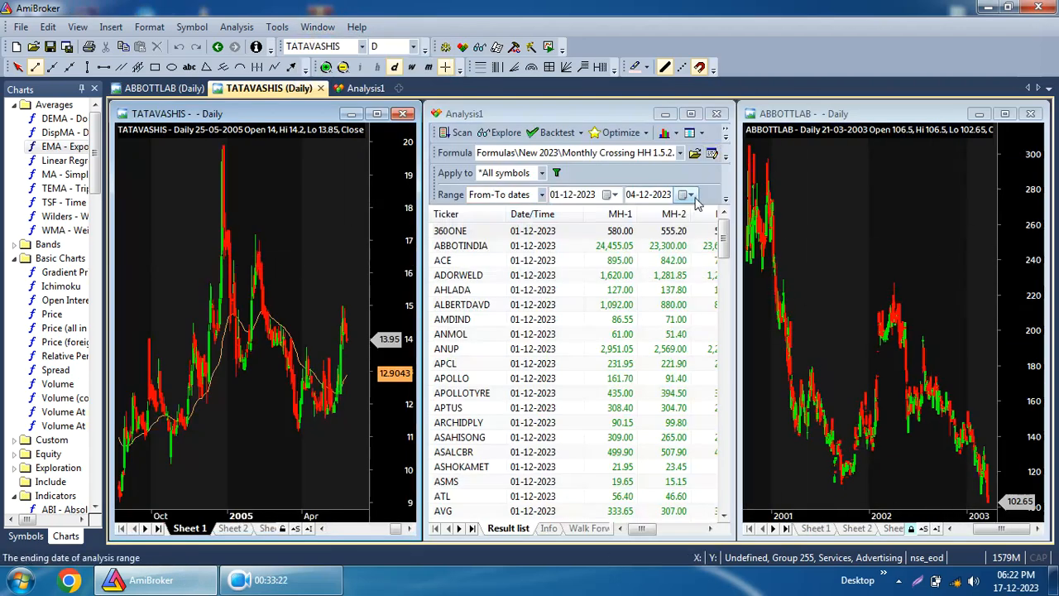
click(716, 113)
Tile the two chart windows horizontally, then vertically, and maximize the TATAVASHIS chart again.
click(317, 27)
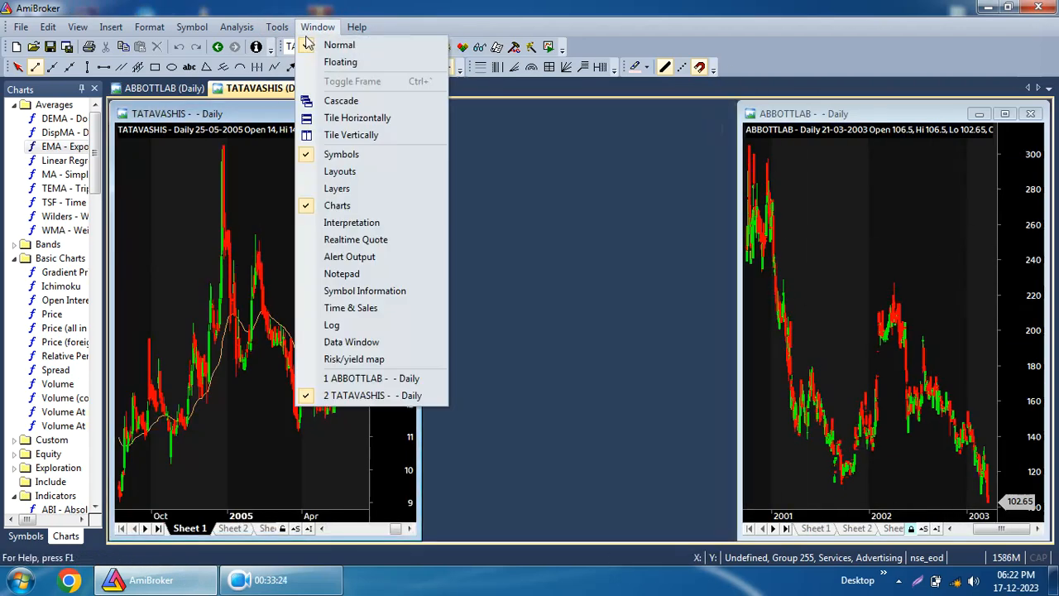
click(320, 119)
click(310, 29)
mouse_move(284, 28)
mouse_move(317, 28)
click(326, 135)
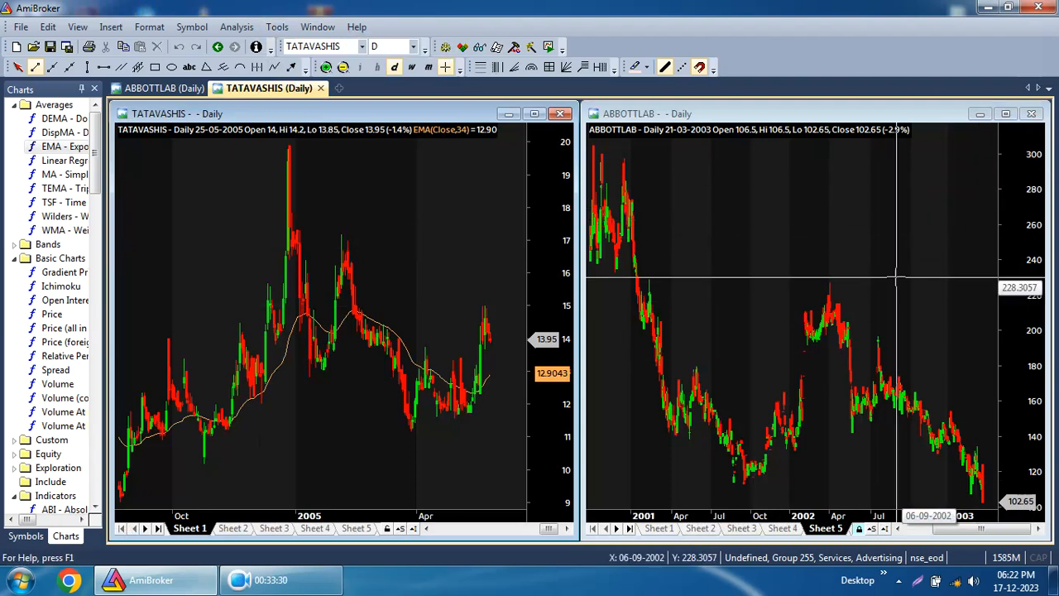
click(535, 113)
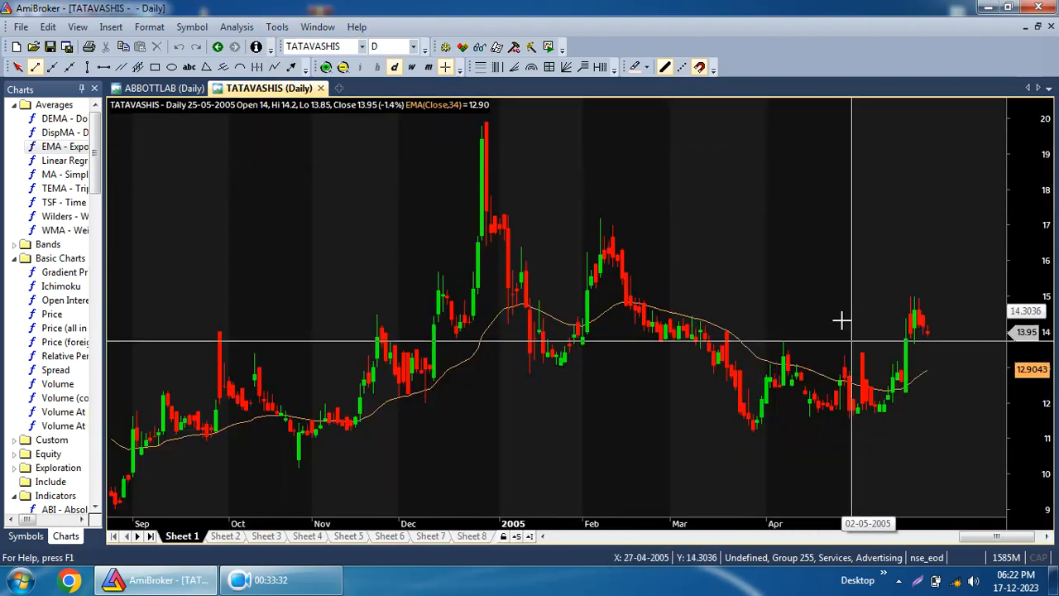
Switch the side panel from the Charts list to the Symbols list.
mouse_move(758, 314)
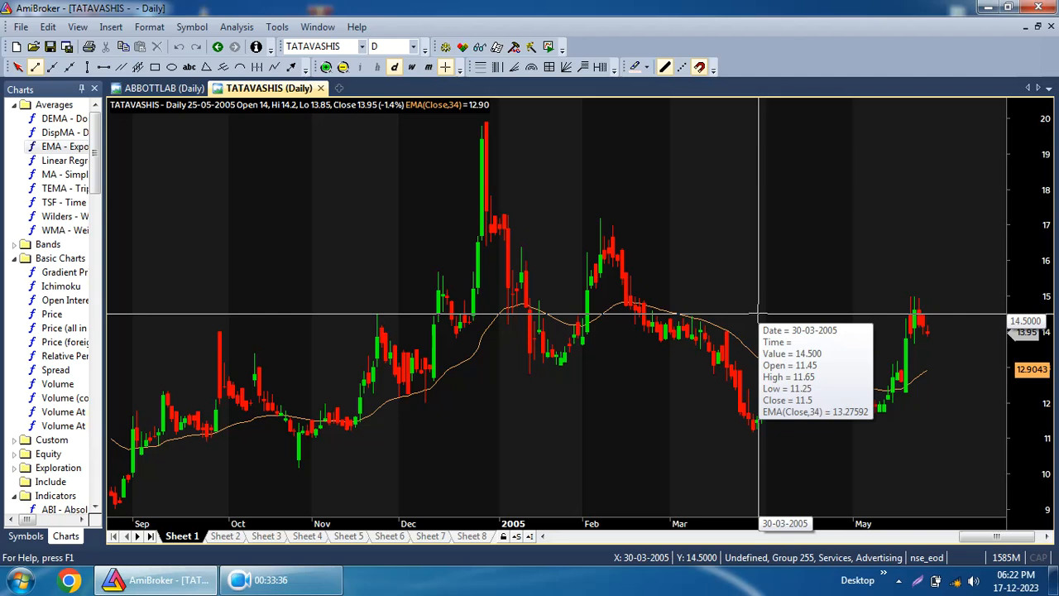
mouse_move(923, 339)
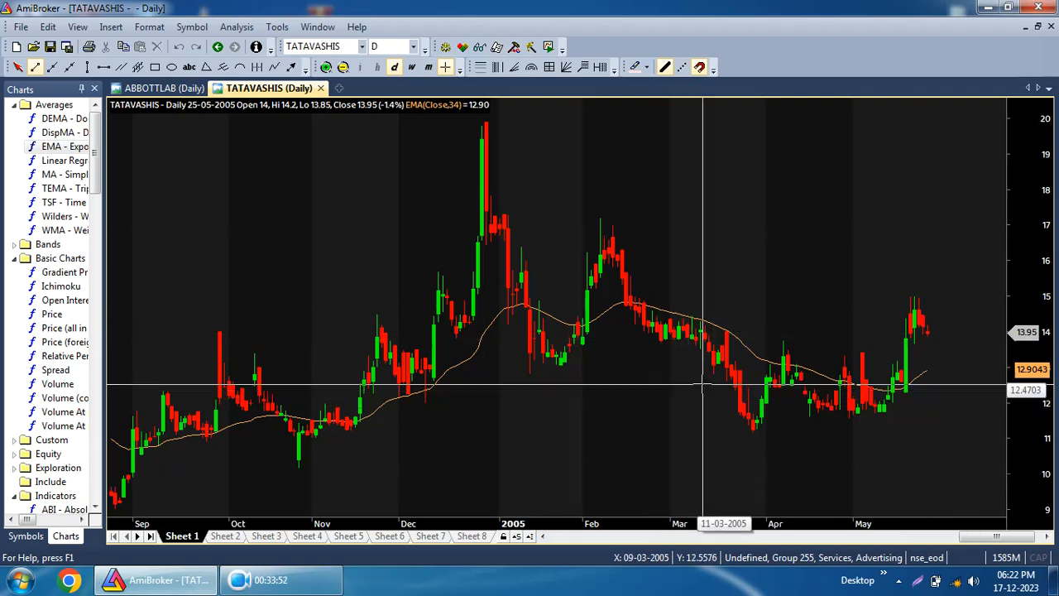
mouse_move(683, 404)
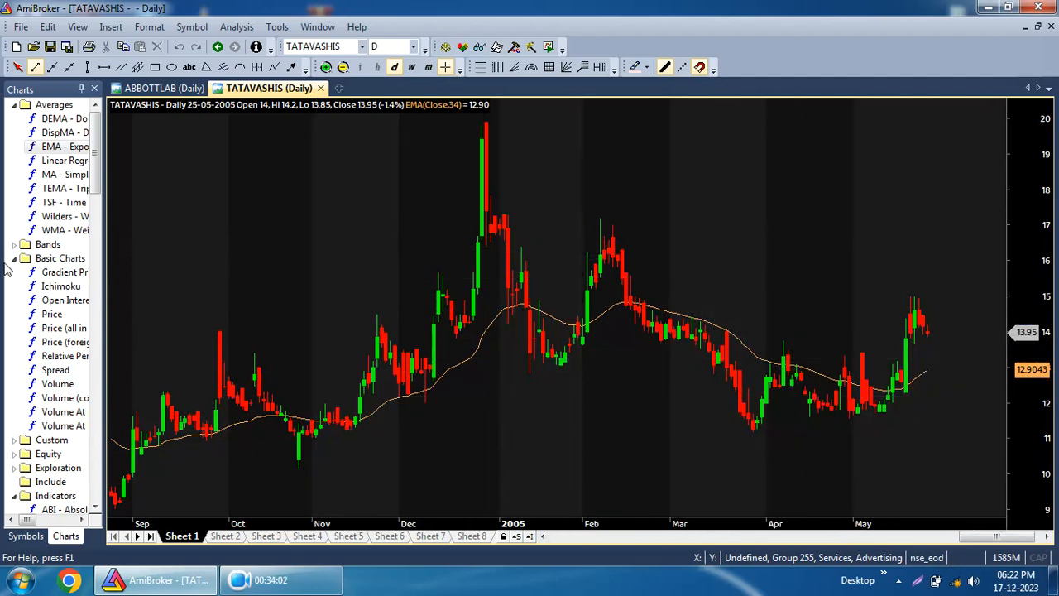
click(25, 536)
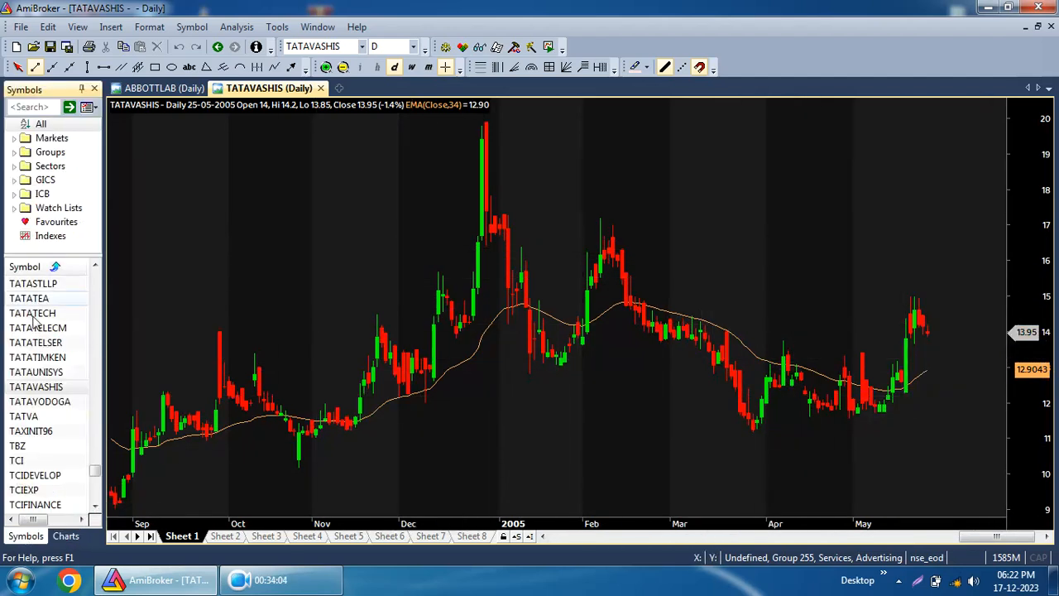
mouse_move(649, 335)
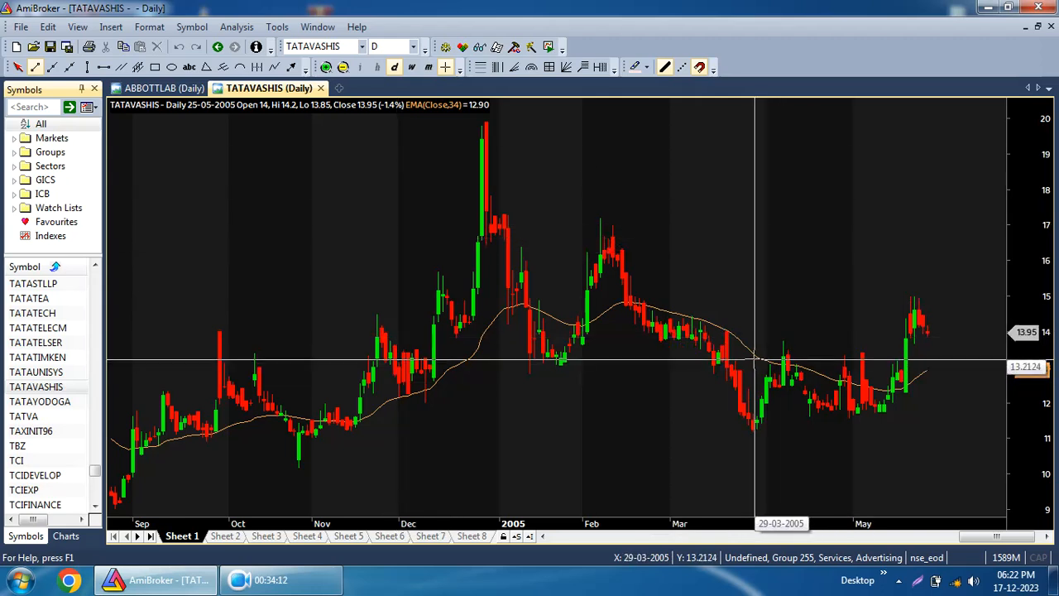
mouse_move(754, 362)
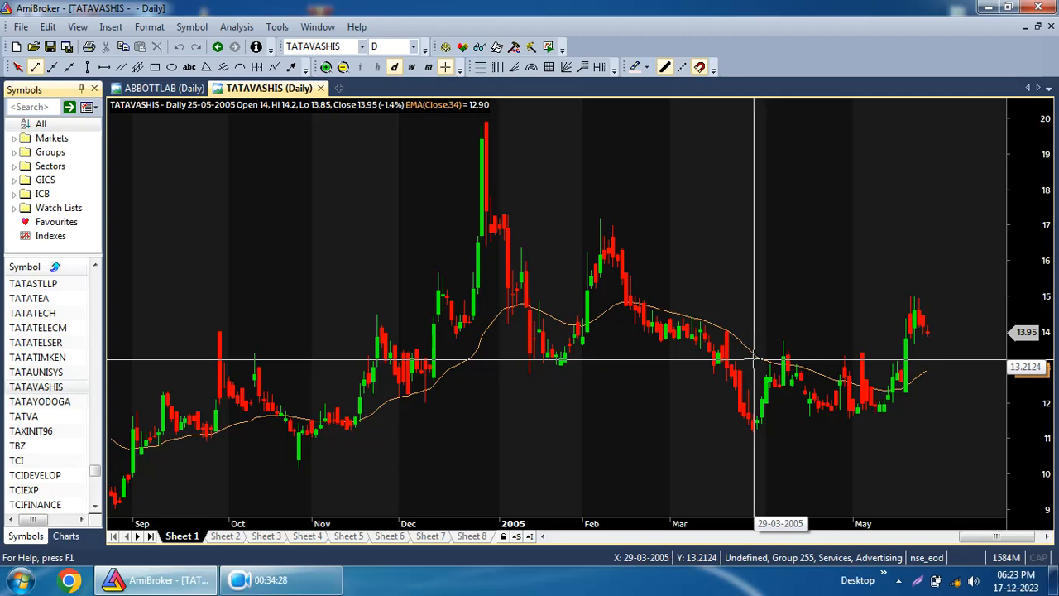
mouse_move(472, 470)
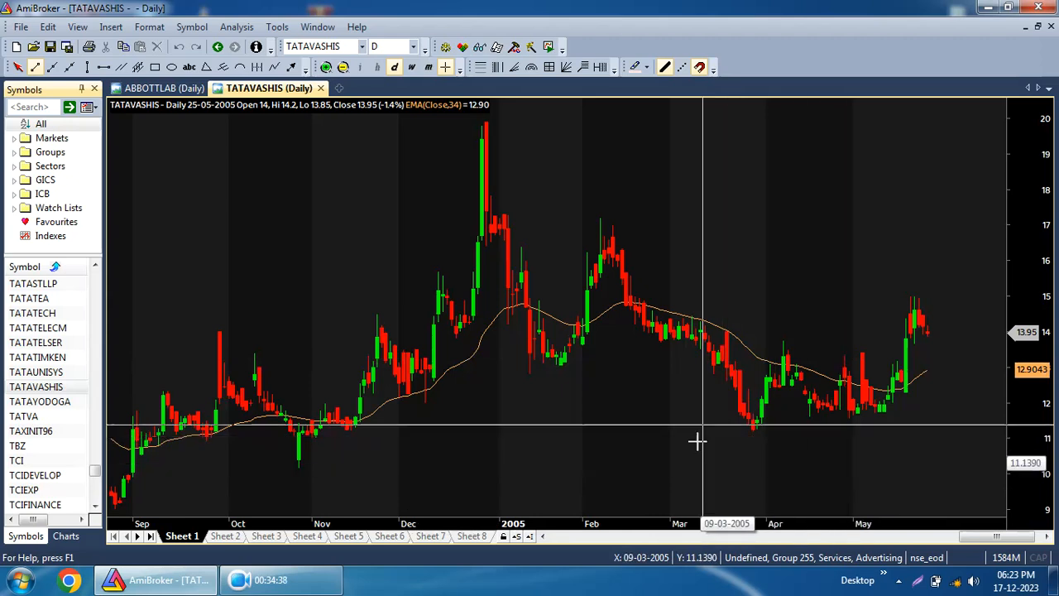
mouse_move(746, 447)
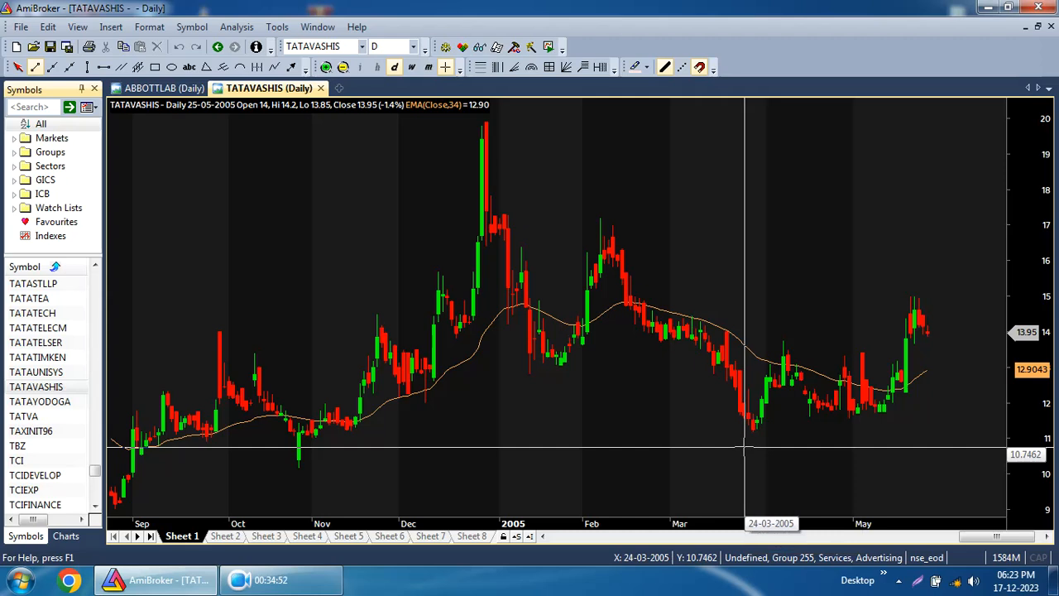
mouse_move(718, 462)
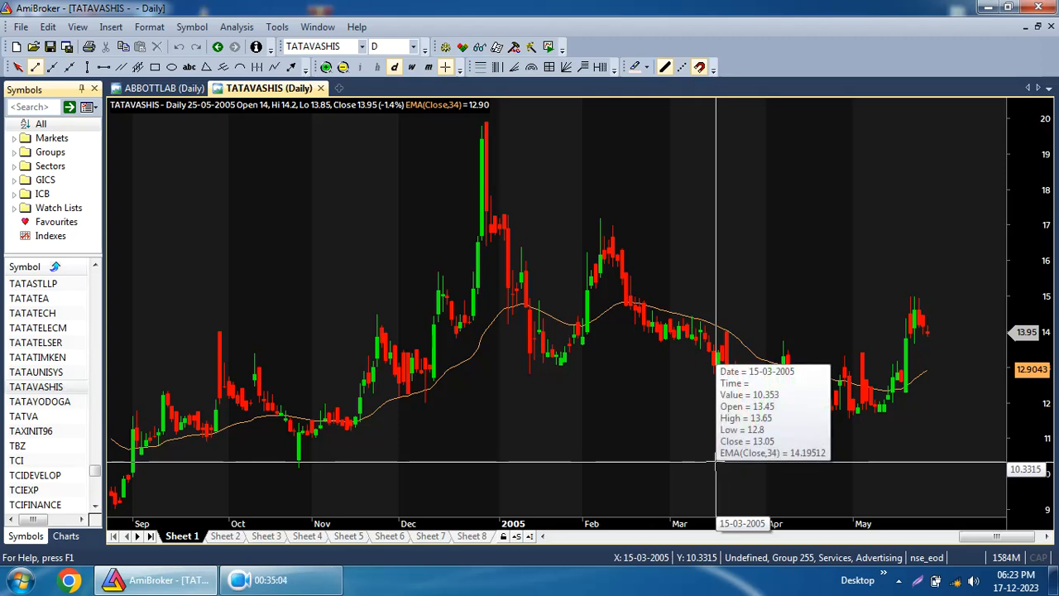
mouse_move(762, 479)
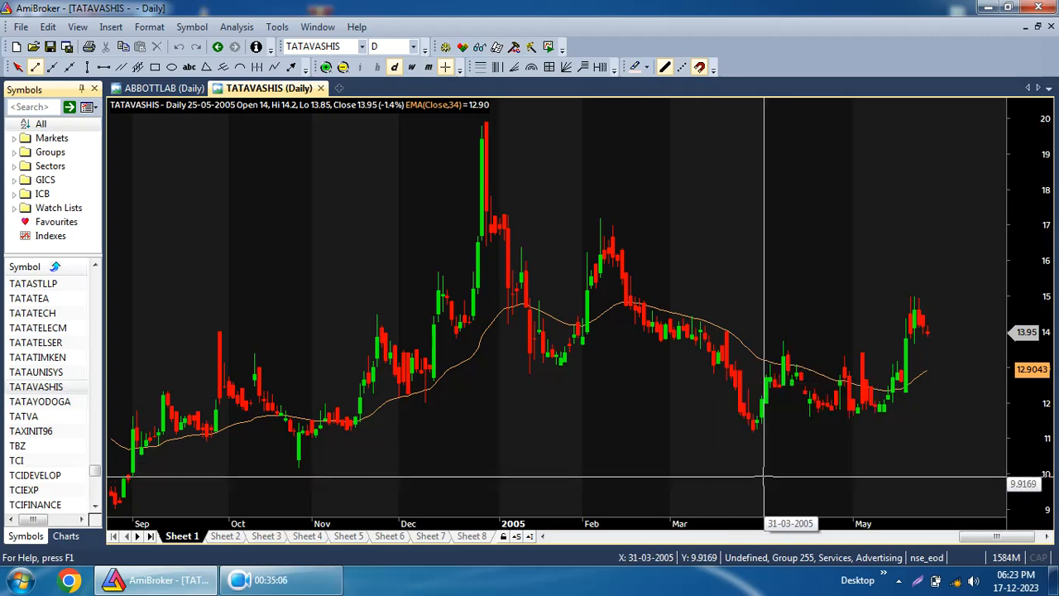